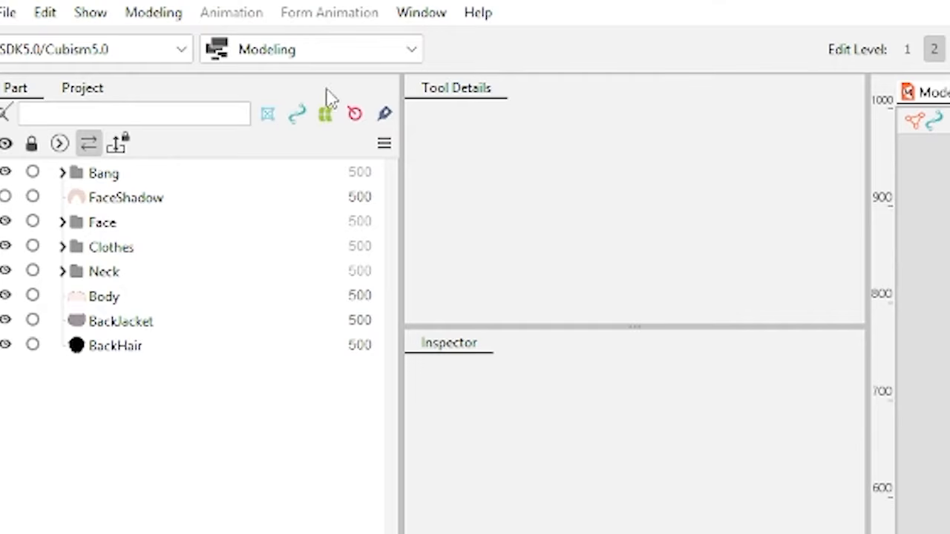
Review the available workspace modes and keep the Modeling workspace active
click(348, 53)
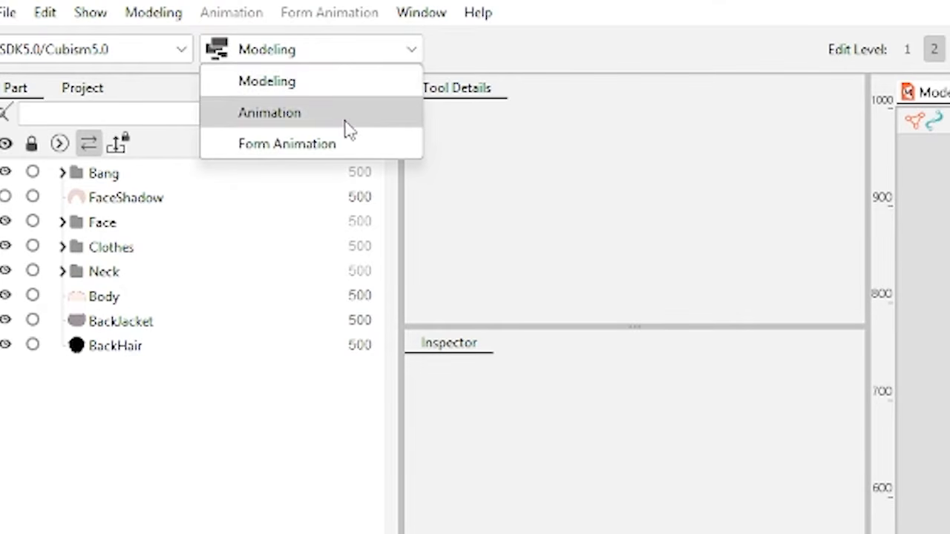
click(350, 157)
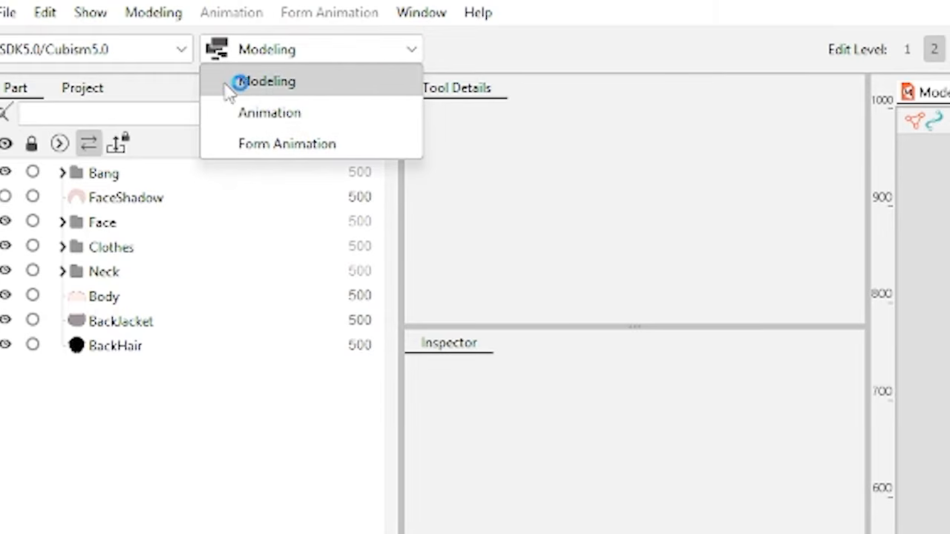
click(365, 93)
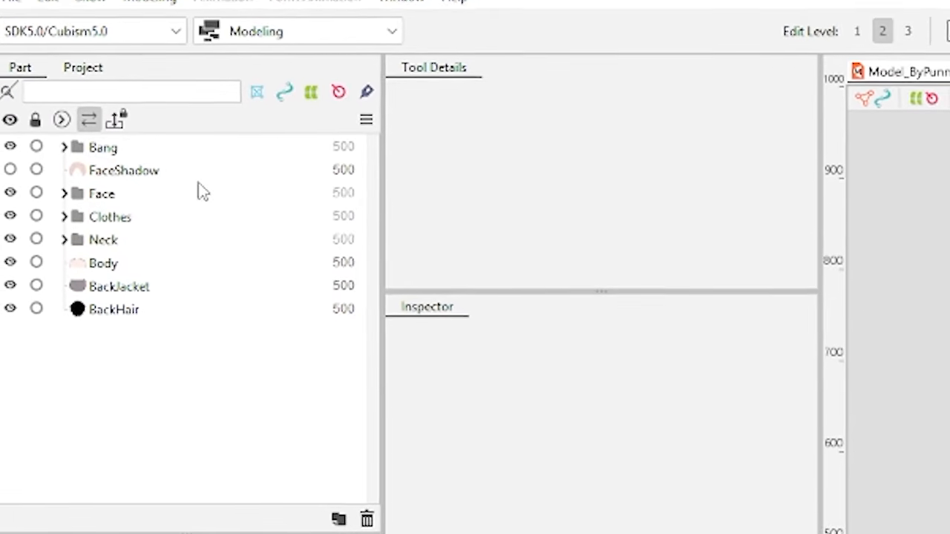
Expand the Bang group, and toggle the visibility of the Face, Clothes and Neck groups off and back on
click(71, 141)
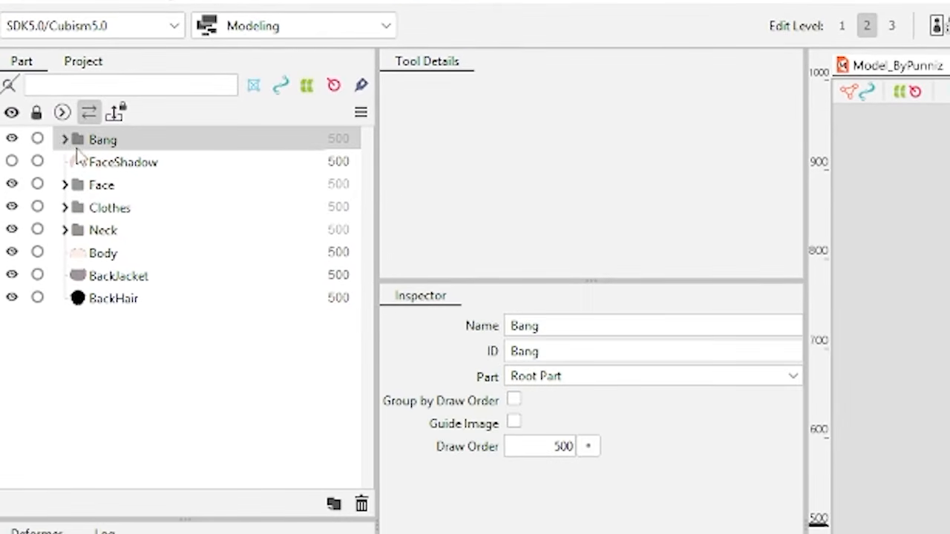
click(65, 141)
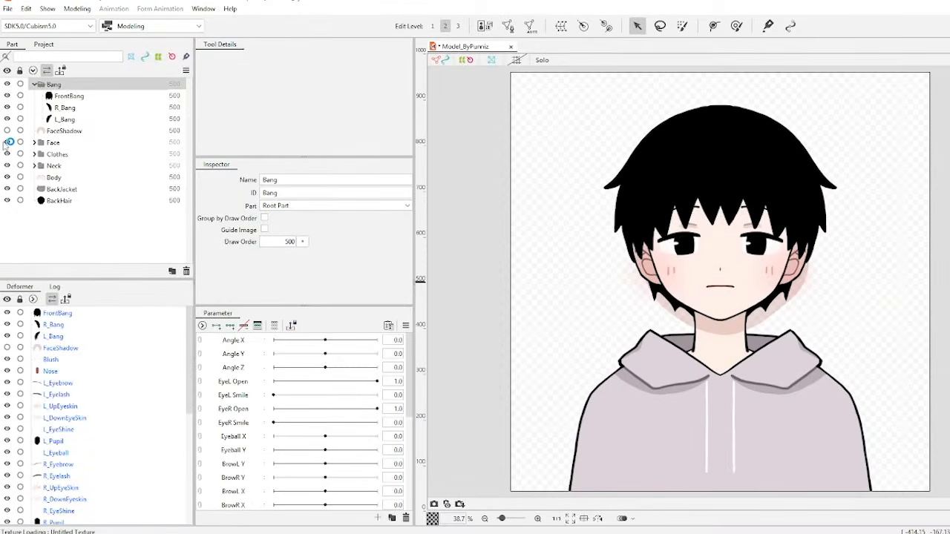
click(7, 141)
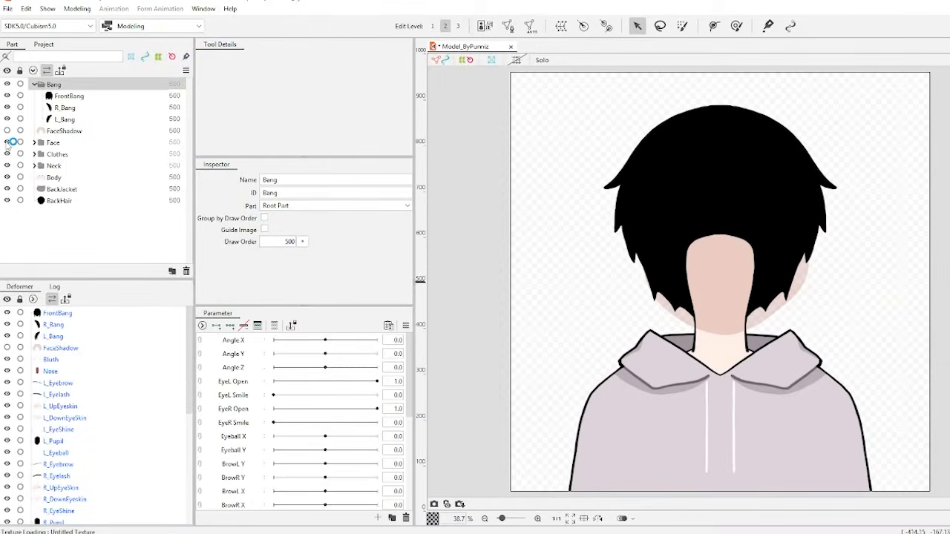
click(8, 142)
click(8, 154)
click(7, 153)
click(7, 166)
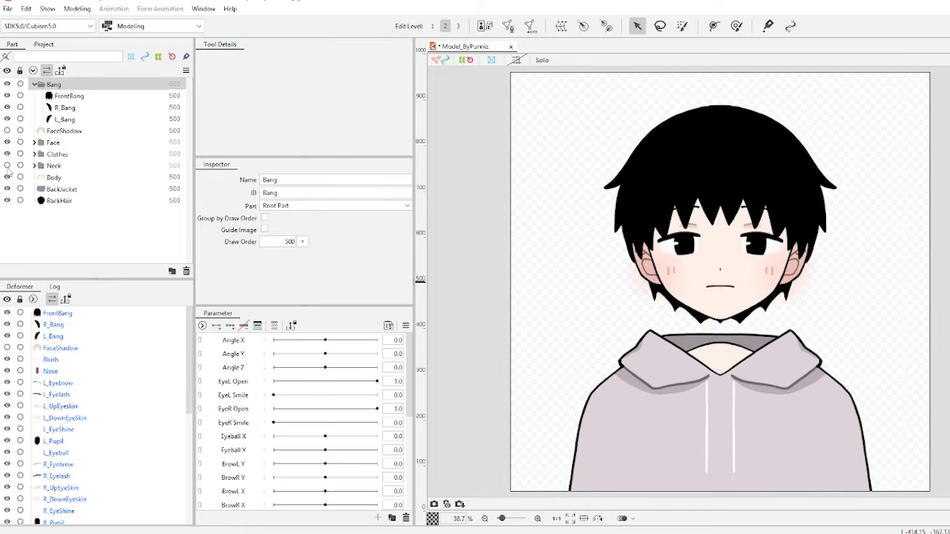
click(7, 166)
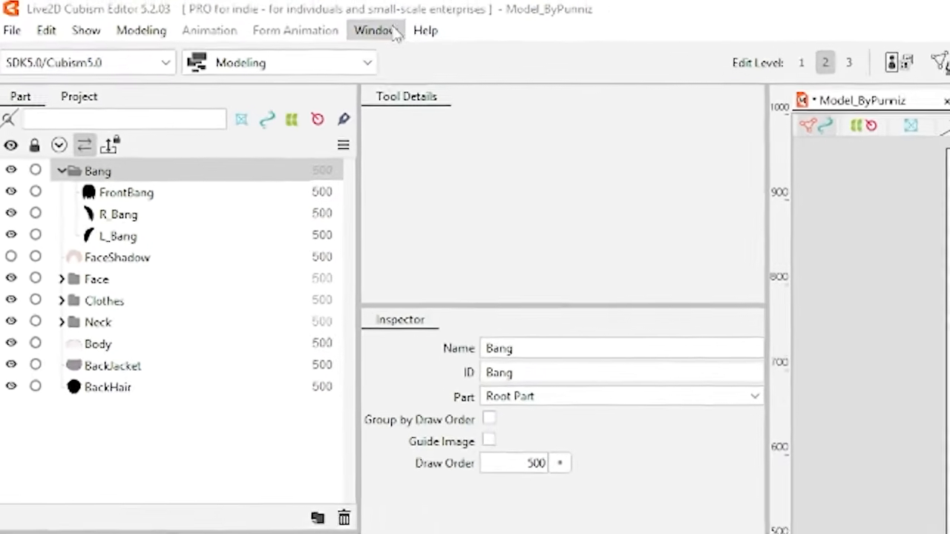
Hide the Part palette, show it again, and dock it back beside the Project palette
click(395, 32)
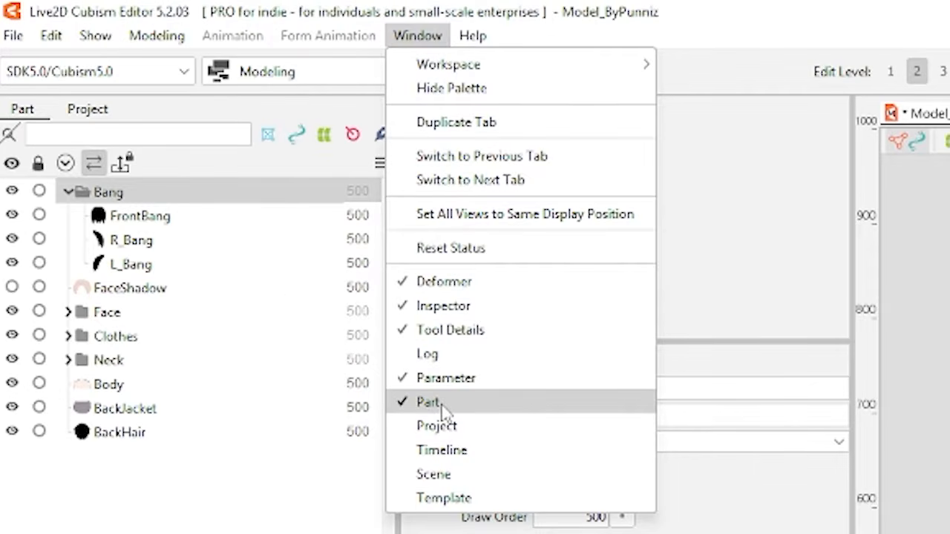
click(442, 408)
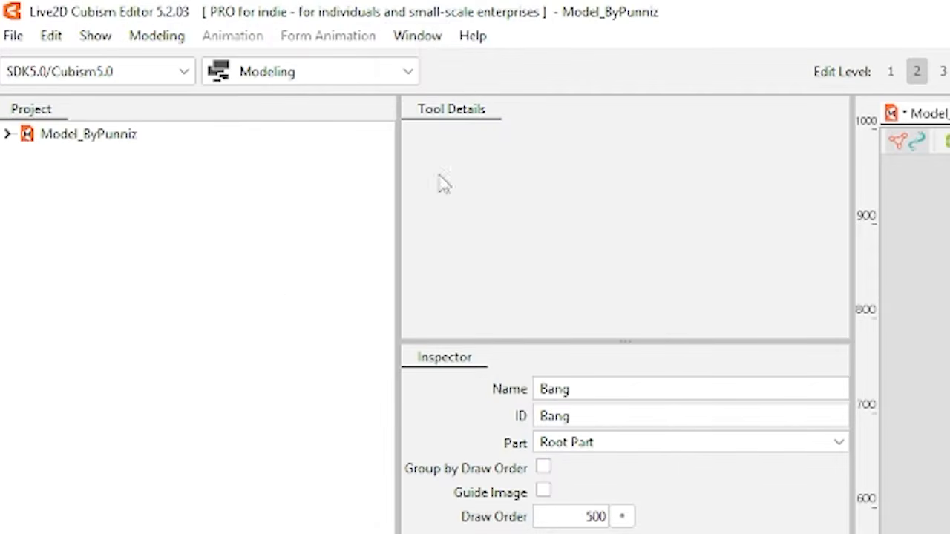
click(435, 35)
click(440, 403)
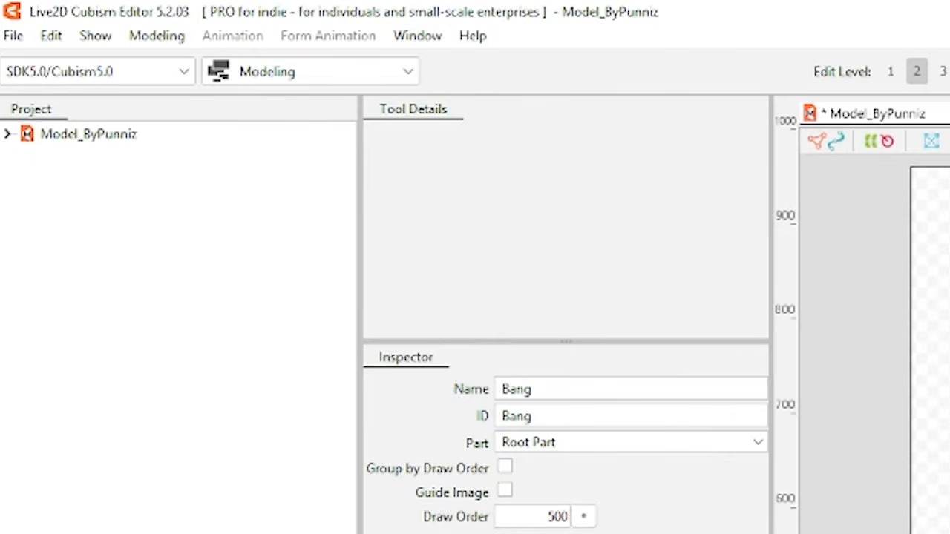
drag(949, 178, 82, 483)
drag(95, 128, 16, 108)
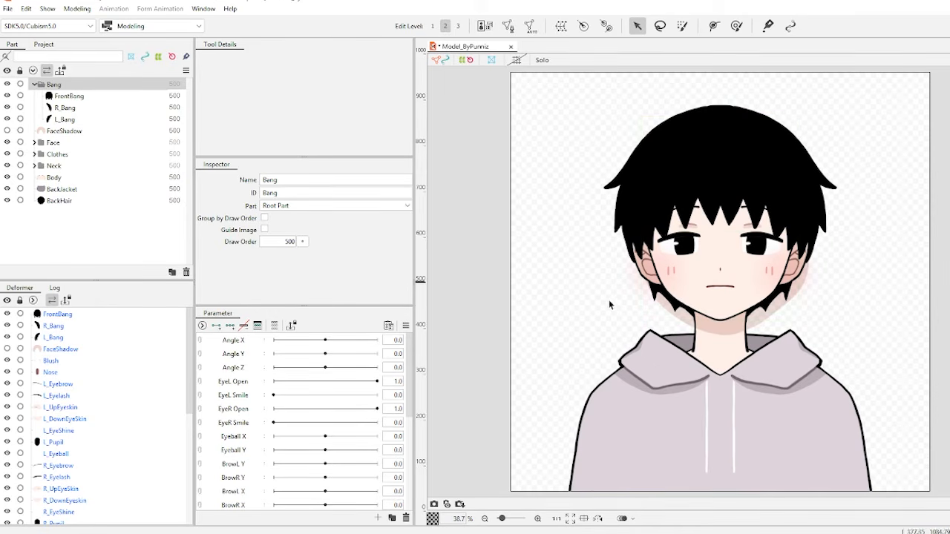
Clip the NeckShadow part to NeckSkin
click(755, 324)
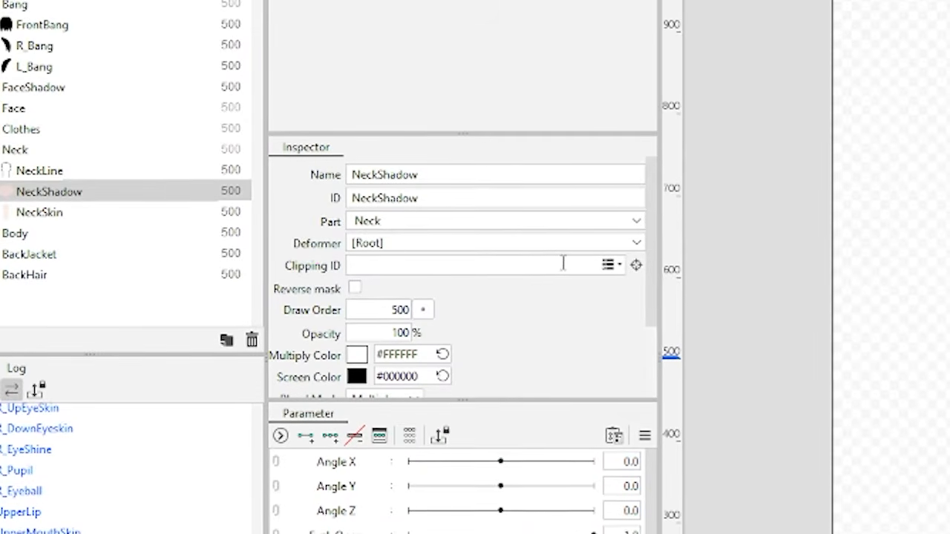
click(619, 266)
scroll(499, 442, down, 6)
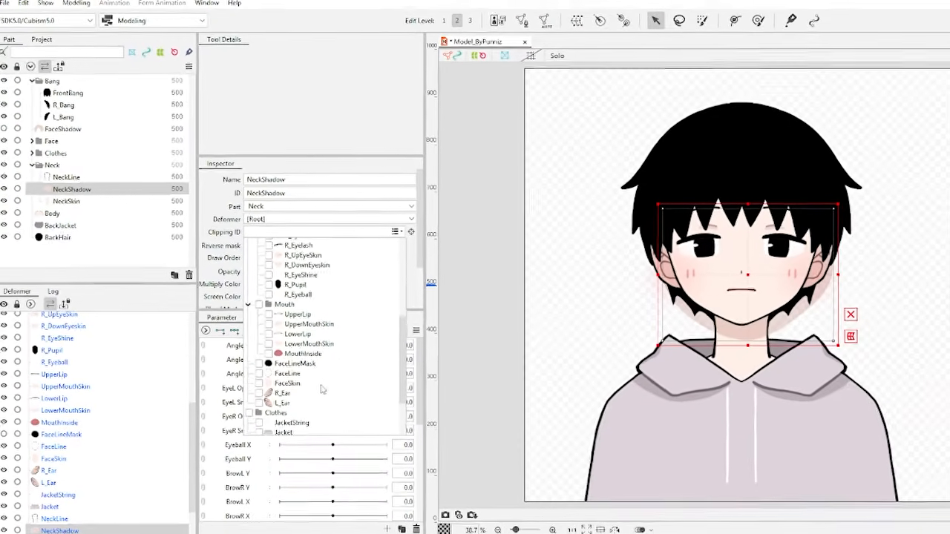
scroll(321, 389, down, 3)
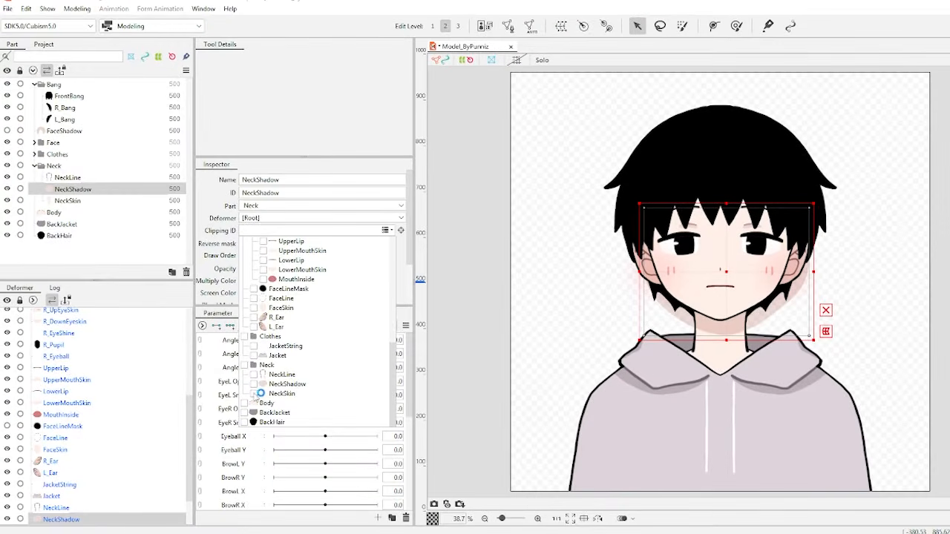
click(254, 393)
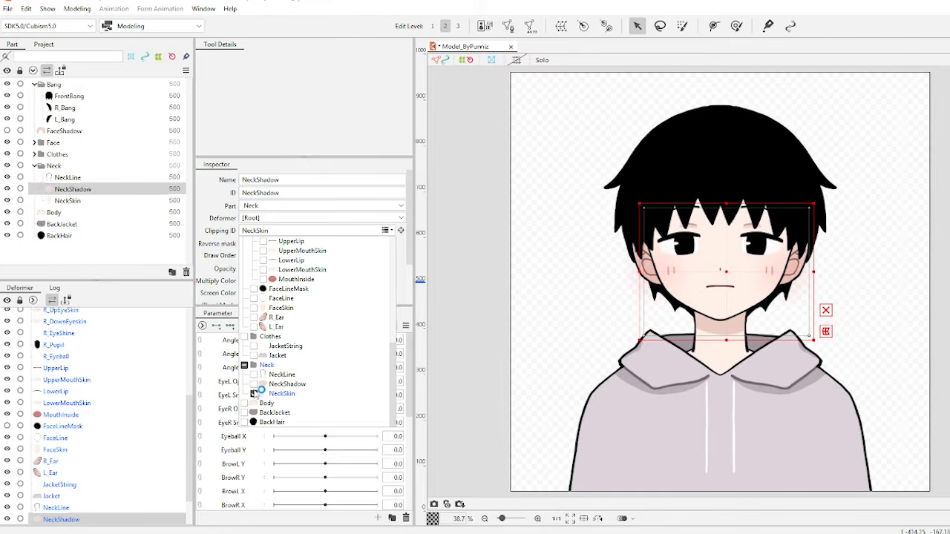
click(52, 141)
Make the FaceShadow part visible and clip it to FaceSkin
click(33, 131)
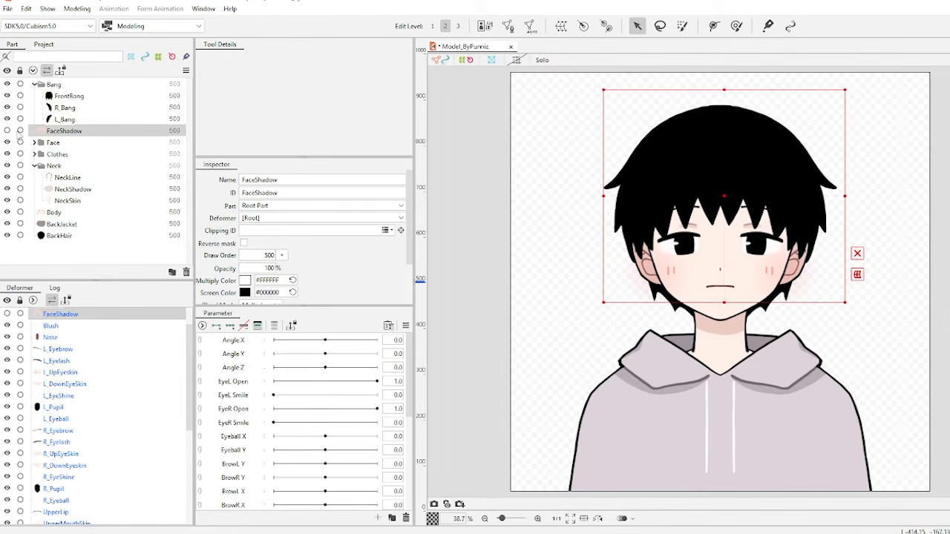
click(8, 132)
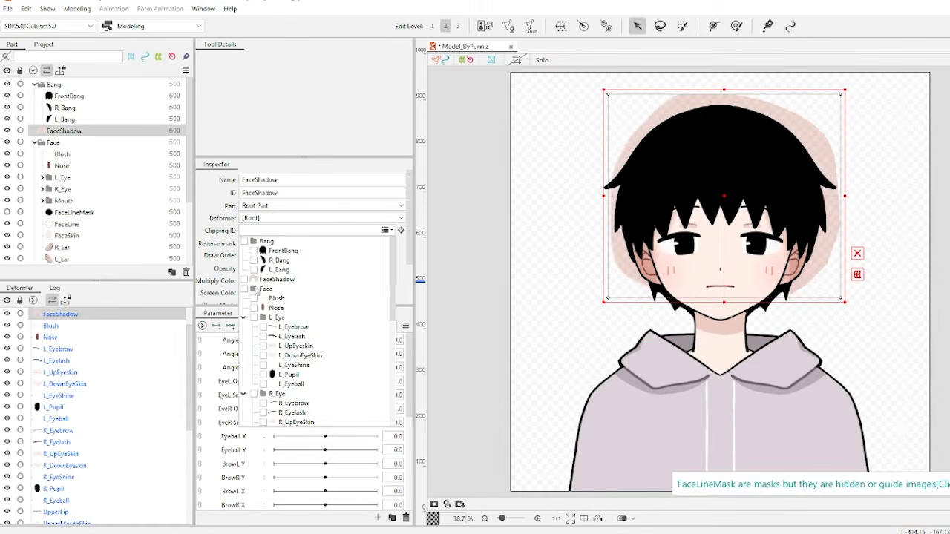
scroll(316, 310, down, 6)
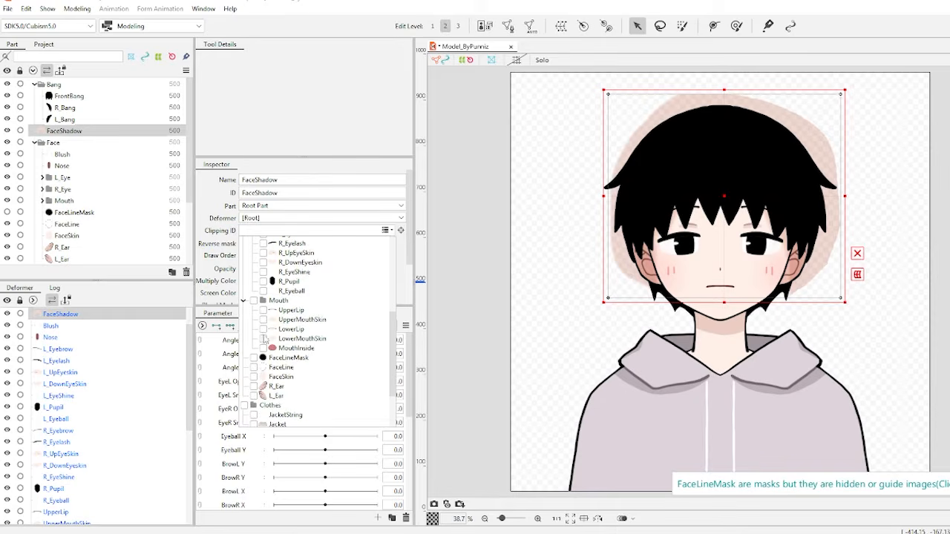
scroll(267, 340, down, 2)
click(253, 335)
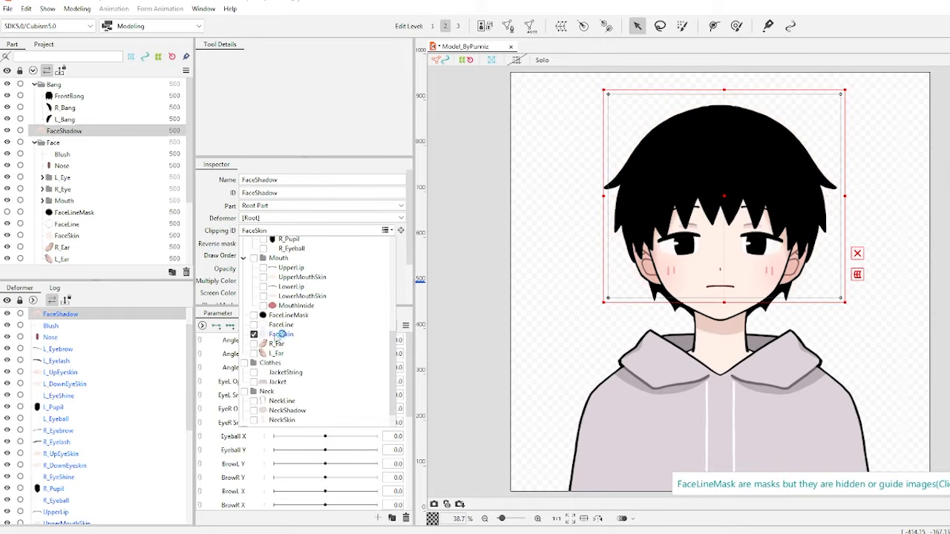
click(381, 231)
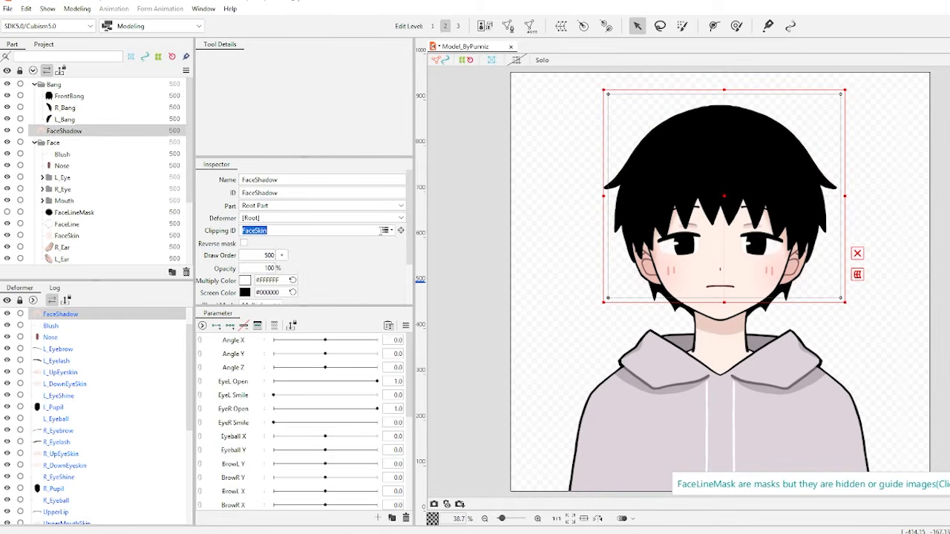
Select the Blush part in the Face group and set the Face group as its clipping target
click(51, 142)
click(94, 155)
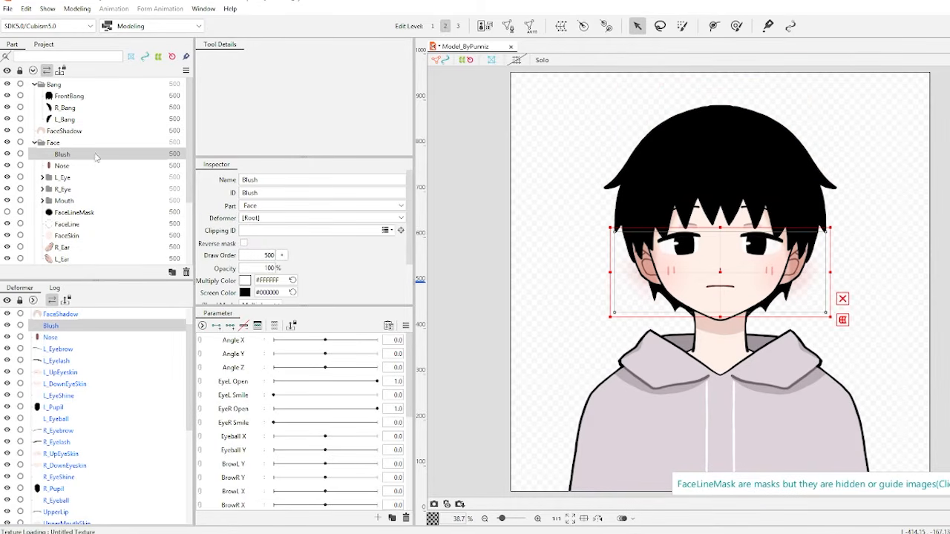
click(385, 230)
click(244, 289)
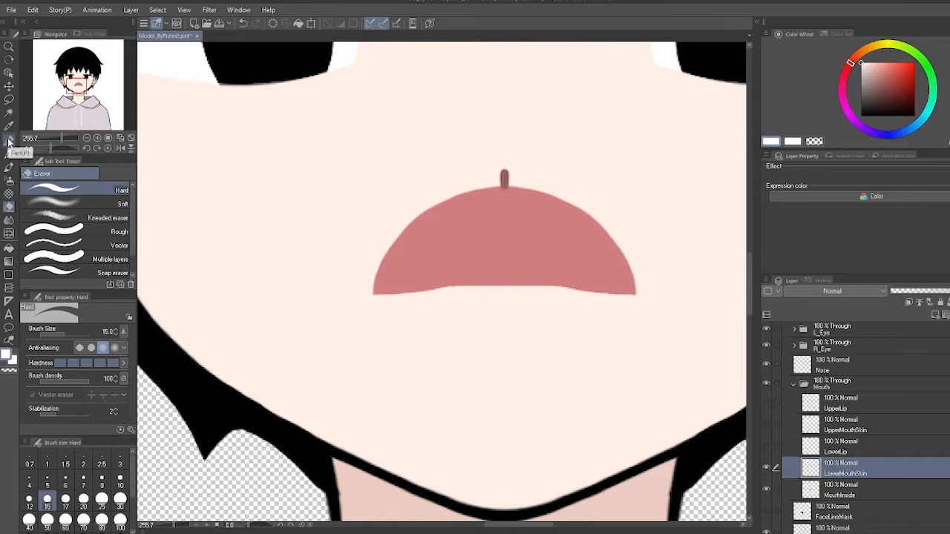
In Clip Studio Paint, sample the face's skin colour and paint over both lower mouth corners with the G-pen on the LowerMouthSkin layer
alt+click(362, 267)
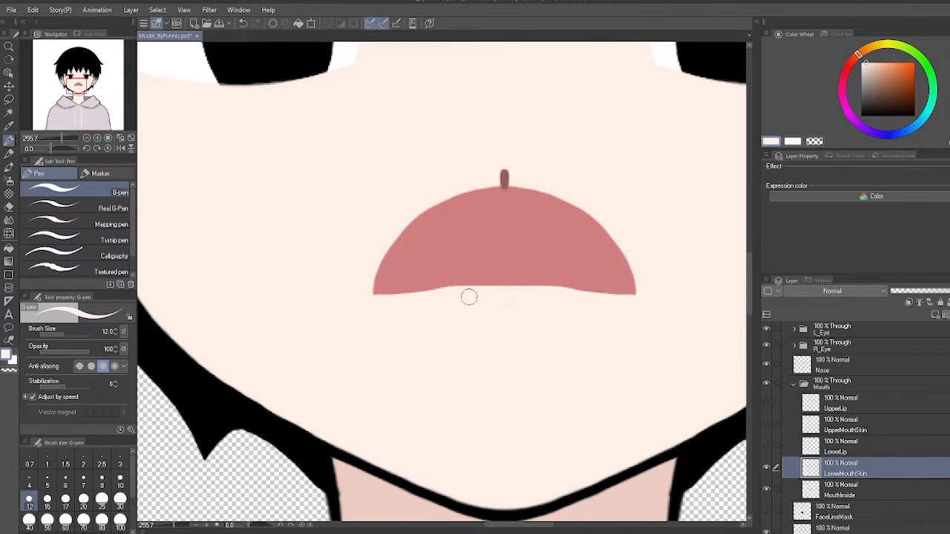
drag(438, 294, 382, 288)
key(ctrl+z)
drag(455, 292, 386, 292)
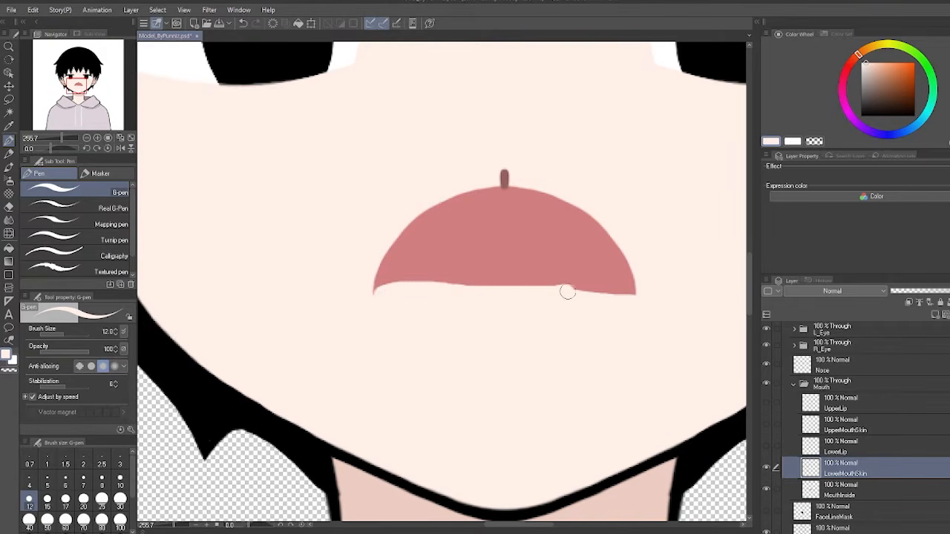
drag(567, 292, 623, 292)
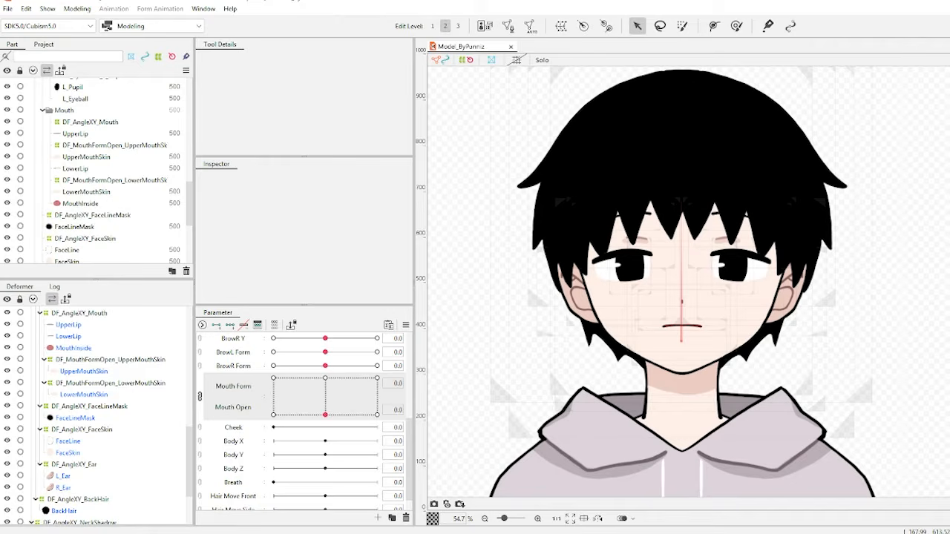
Re-import the Model_ByPunniz PSD from the SimpleModel folder into the existing Live2D model, replacing the PSD version dated 2025/07/10 22:07
key(alt+Tab)
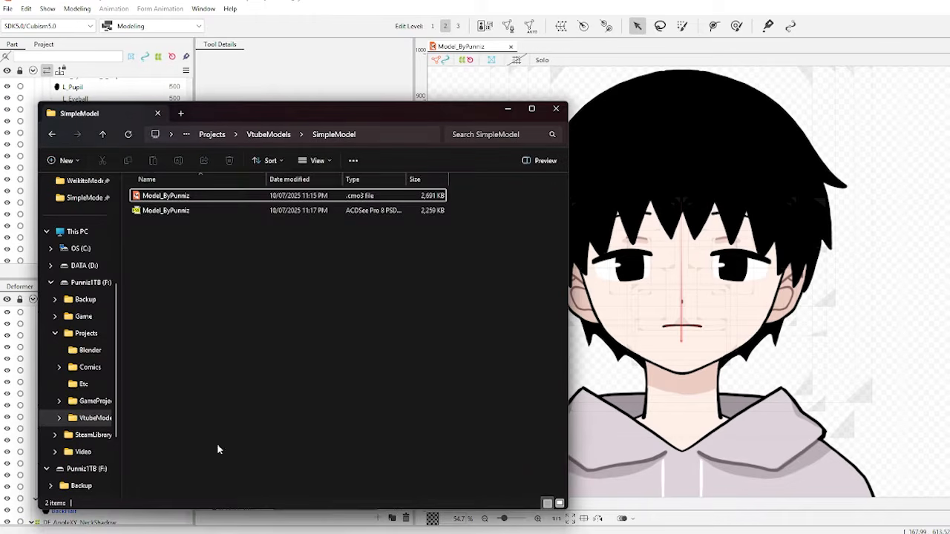
drag(216, 210, 613, 208)
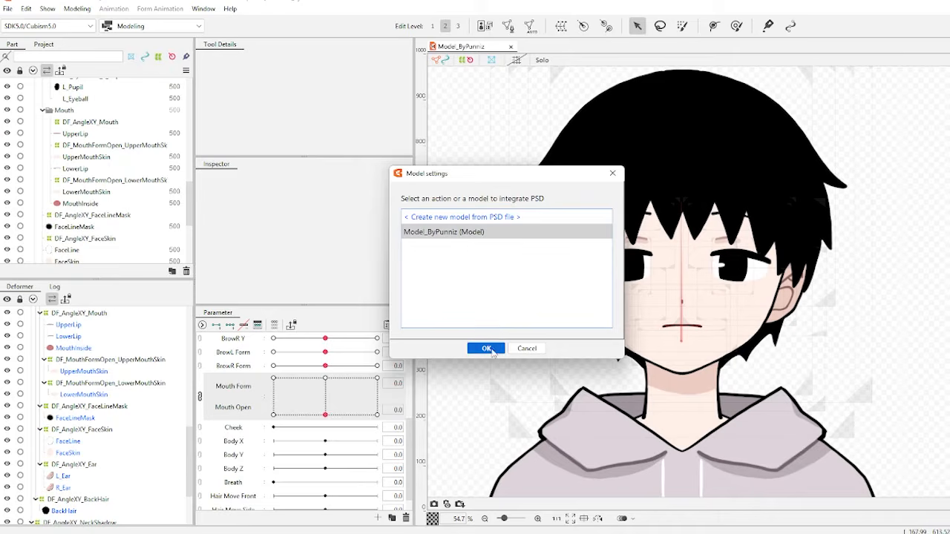
click(486, 349)
click(499, 249)
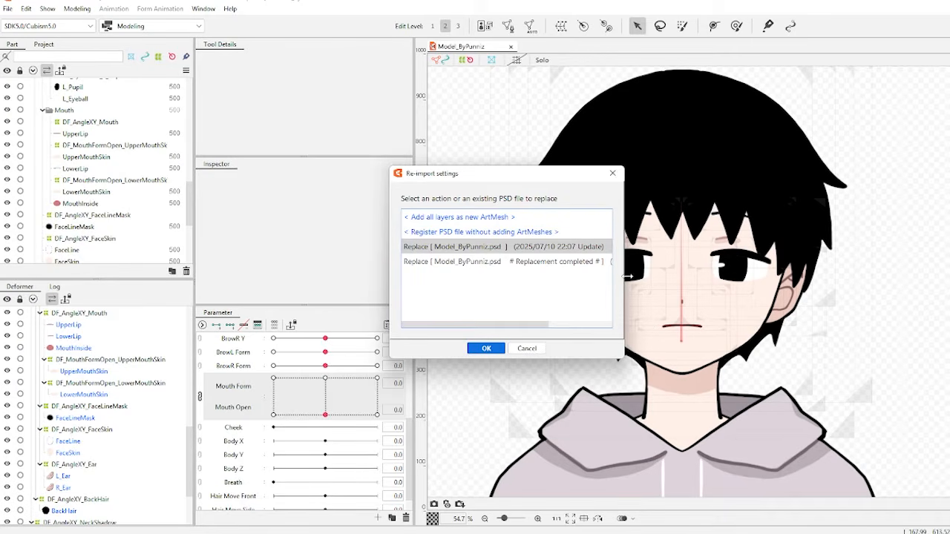
click(484, 348)
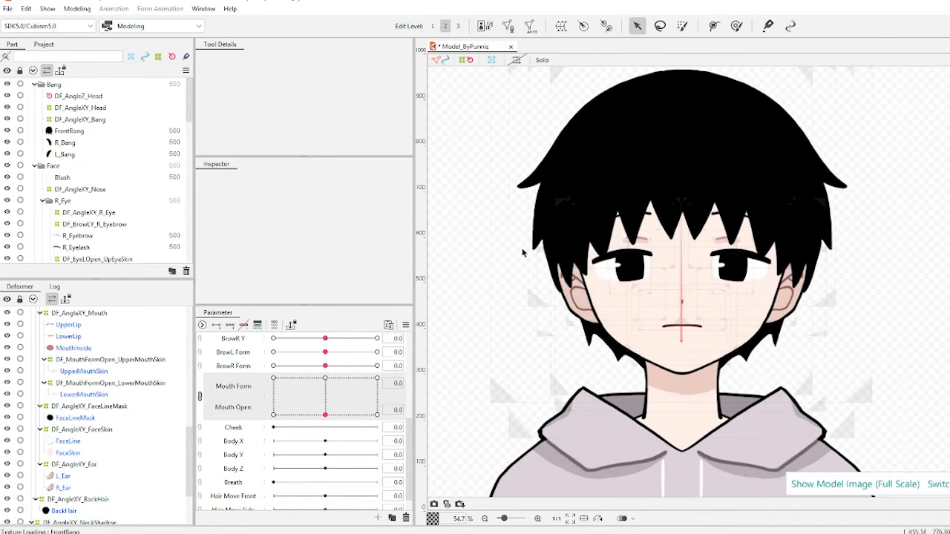
Check the mouth with Mouth Open at 1.0 and 0.0, examining LowerMouthSkin and its DF_MouthFormOpen_LowerMouthSkin warp deformer
drag(327, 413, 324, 378)
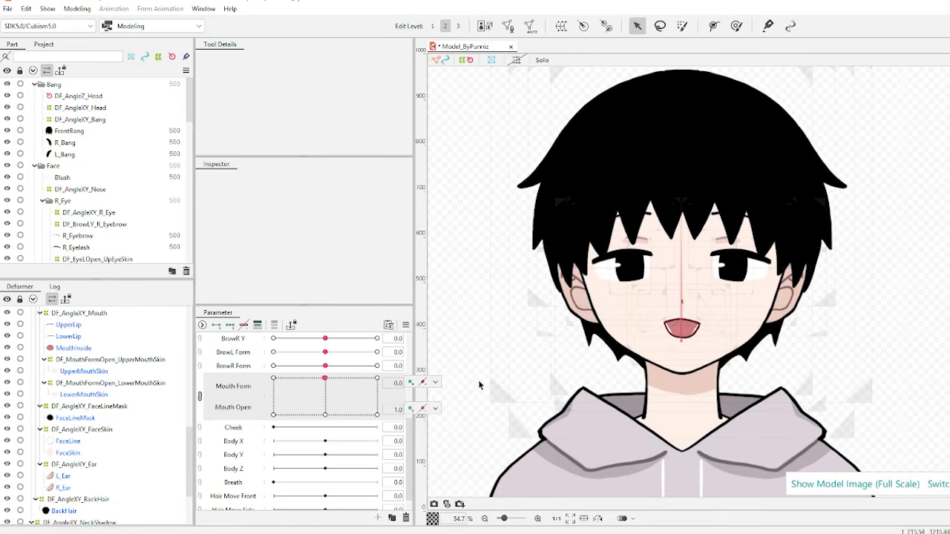
scroll(681, 356, up, 3)
click(733, 289)
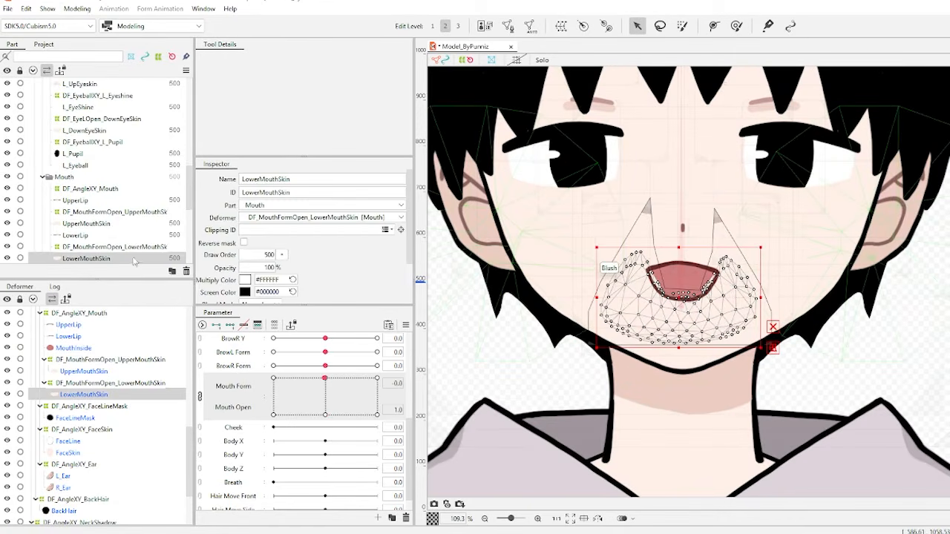
click(131, 248)
click(322, 418)
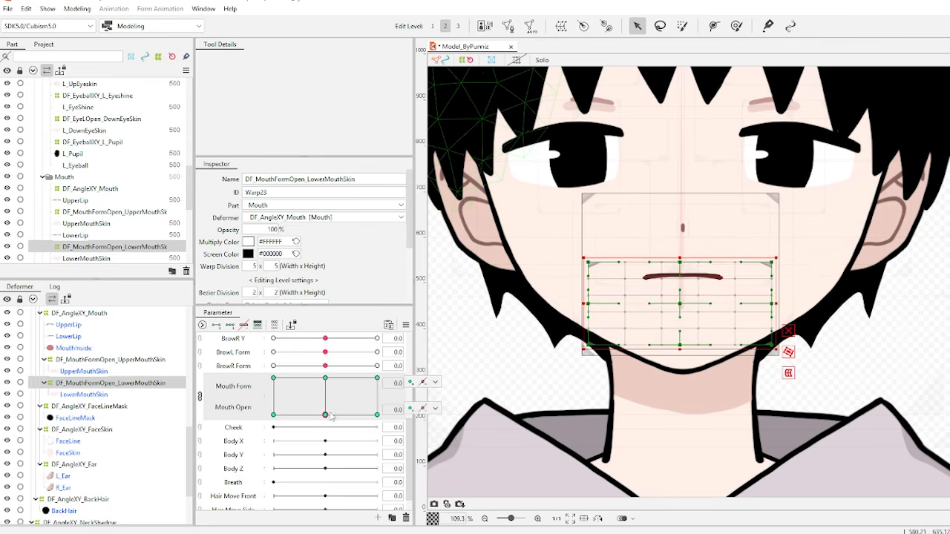
click(324, 379)
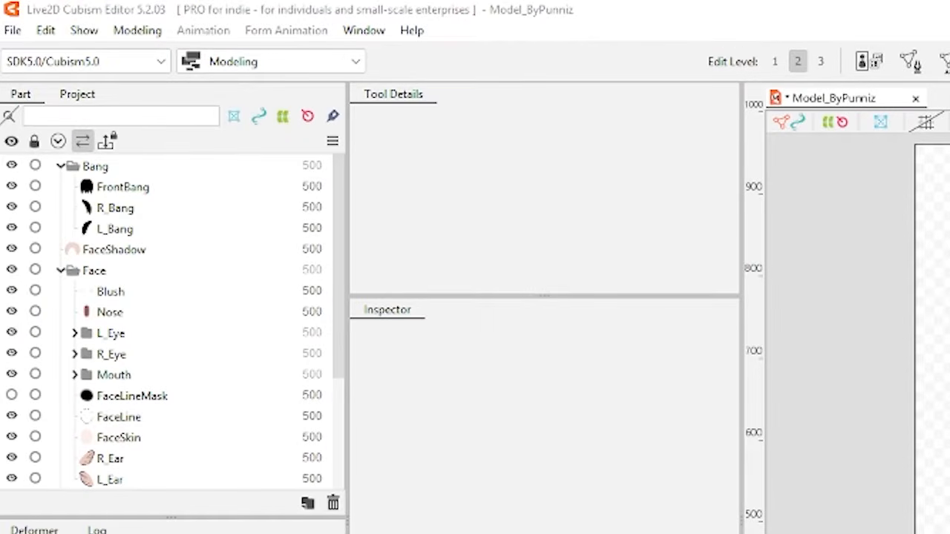
Expand the project's Model Image folder, examine the Model_ByPunniz layer images, and select FrontBang there
click(77, 96)
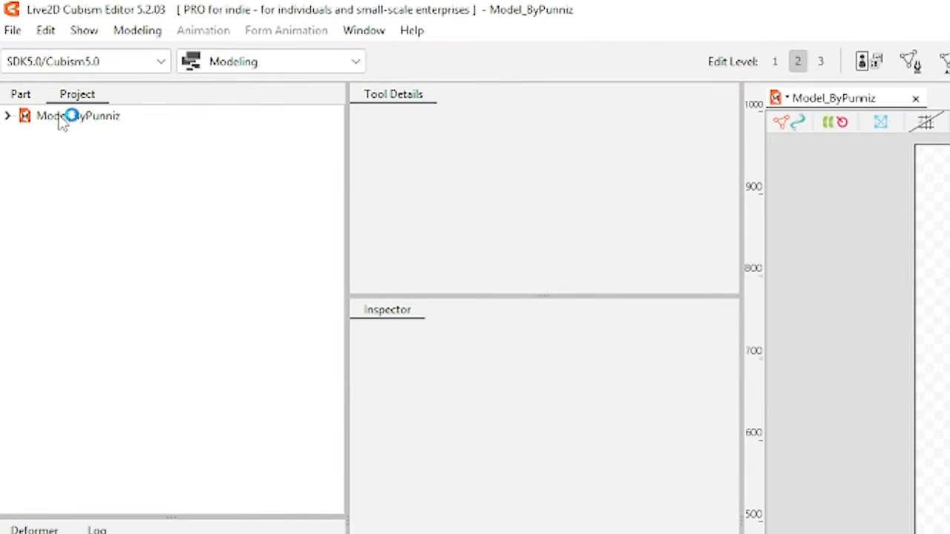
click(6, 117)
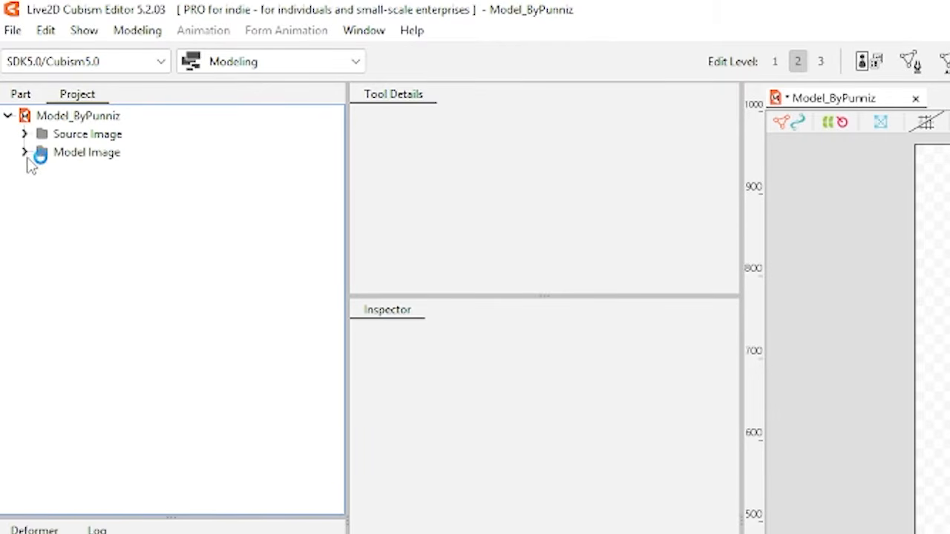
click(25, 153)
click(41, 171)
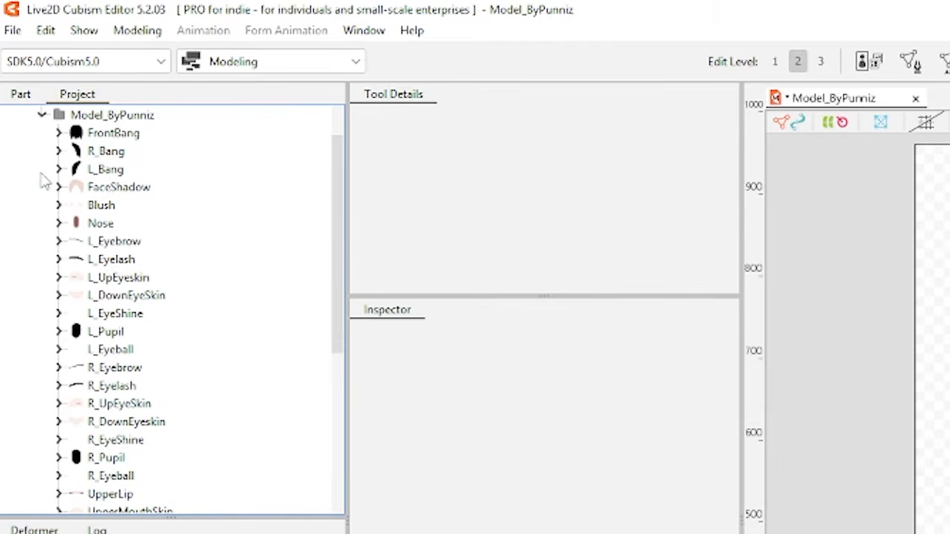
scroll(276, 234, down, 5)
scroll(272, 359, up, 4)
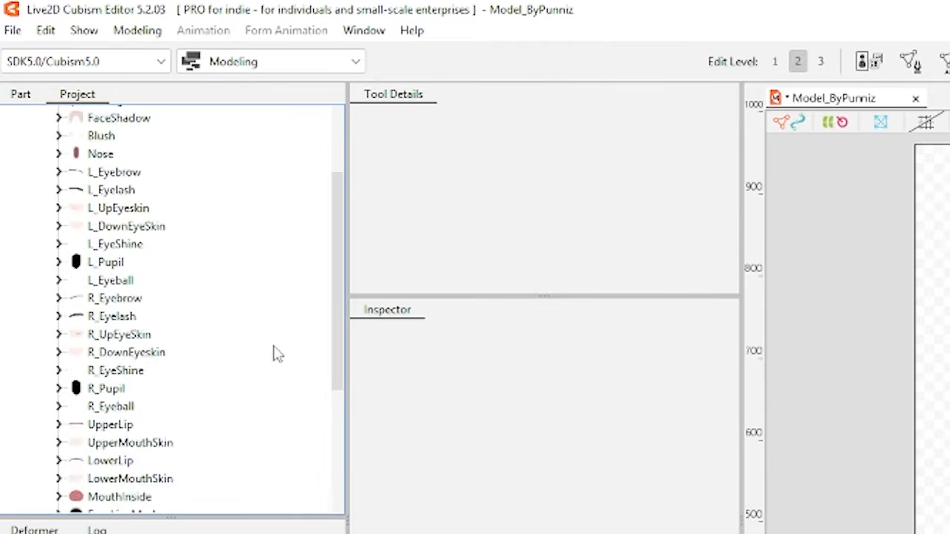
scroll(276, 352, up, 3)
click(114, 189)
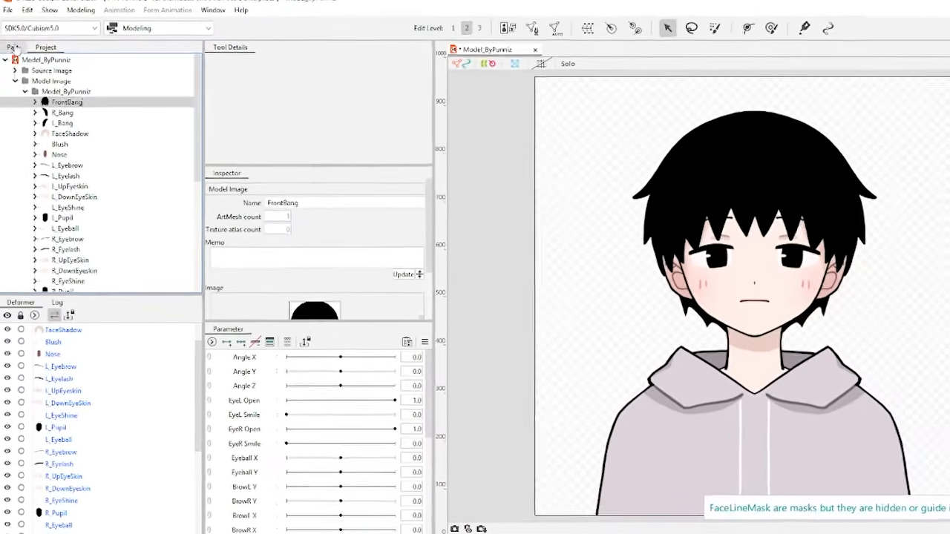
Delete the FrontBang ArtMesh from the Bang part group
click(14, 47)
click(85, 103)
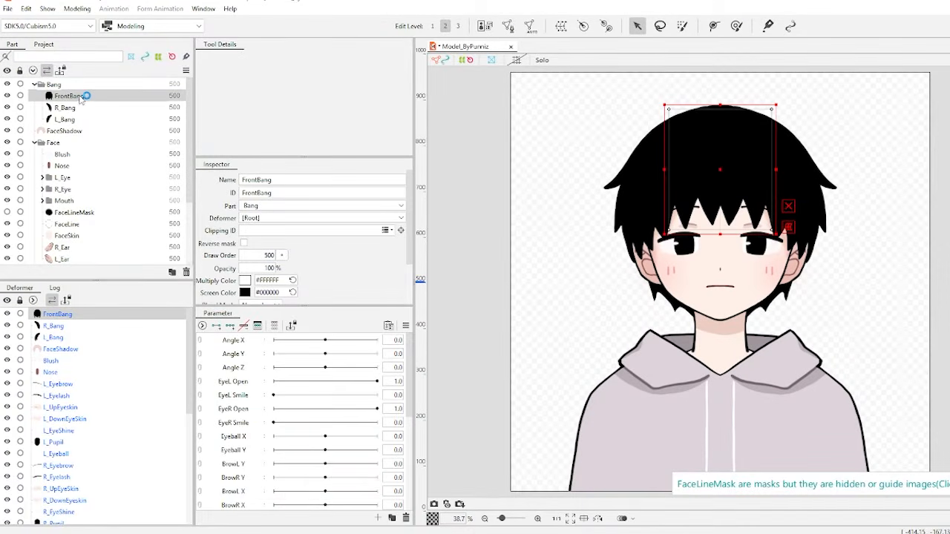
click(186, 271)
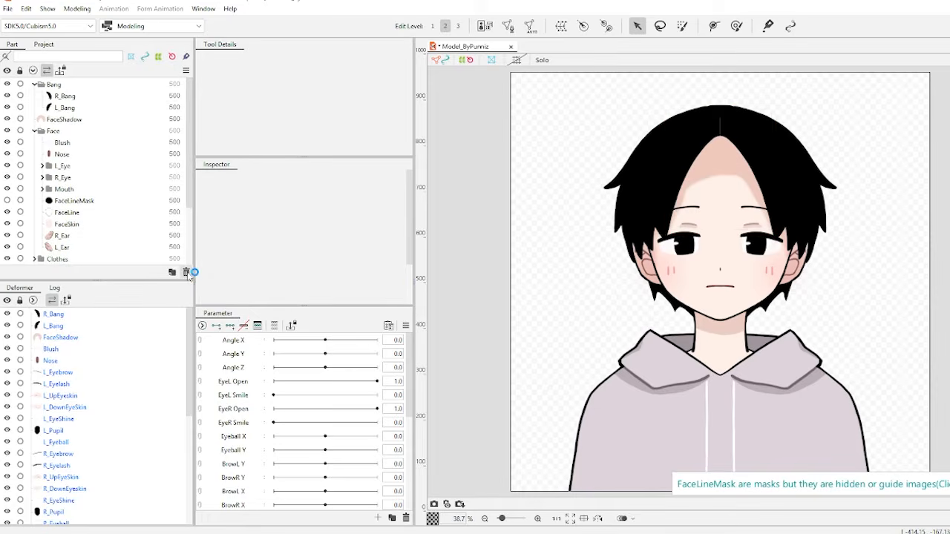
scroll(127, 197, down, 3)
scroll(127, 194, up, 3)
Create a new ArtMesh from the FrontBang model image in the project's Model_ByPunniz images
click(43, 44)
click(72, 96)
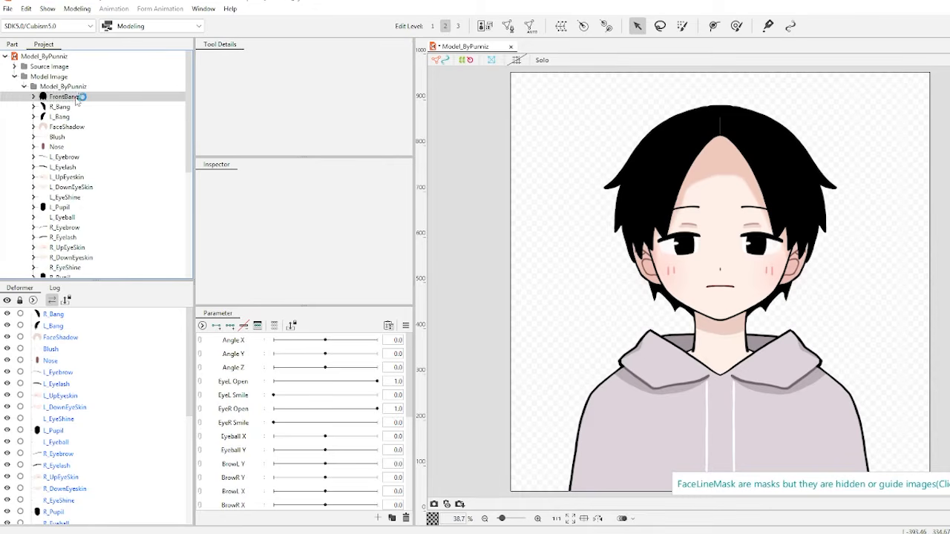
right_click(77, 98)
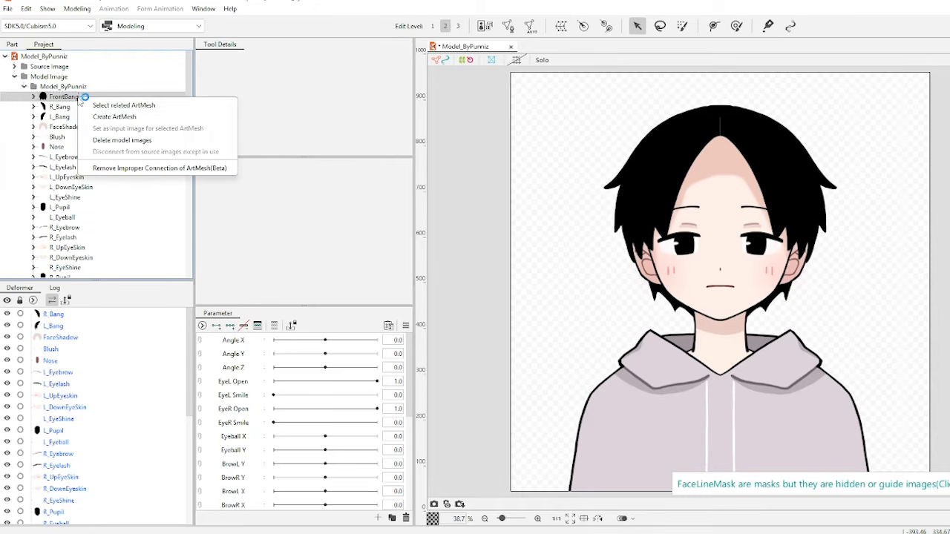
click(156, 117)
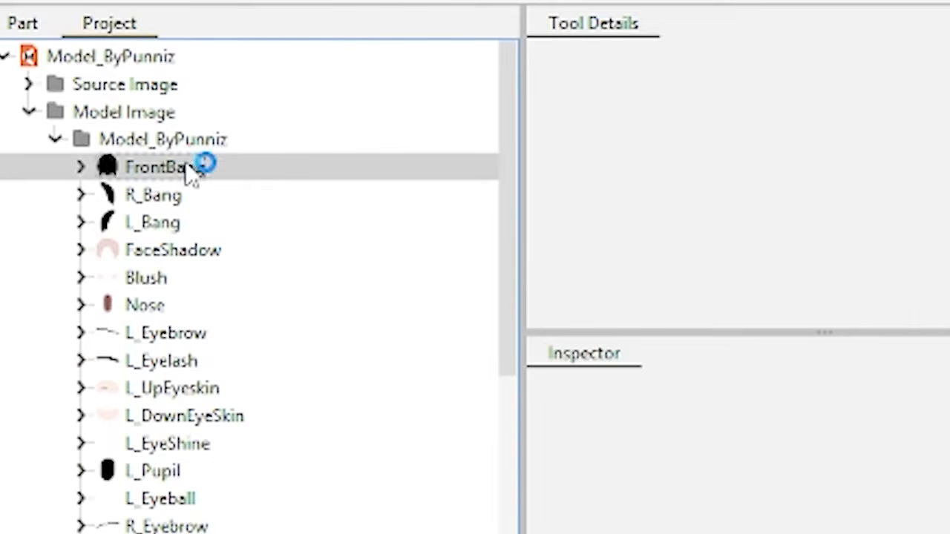
right_click(205, 168)
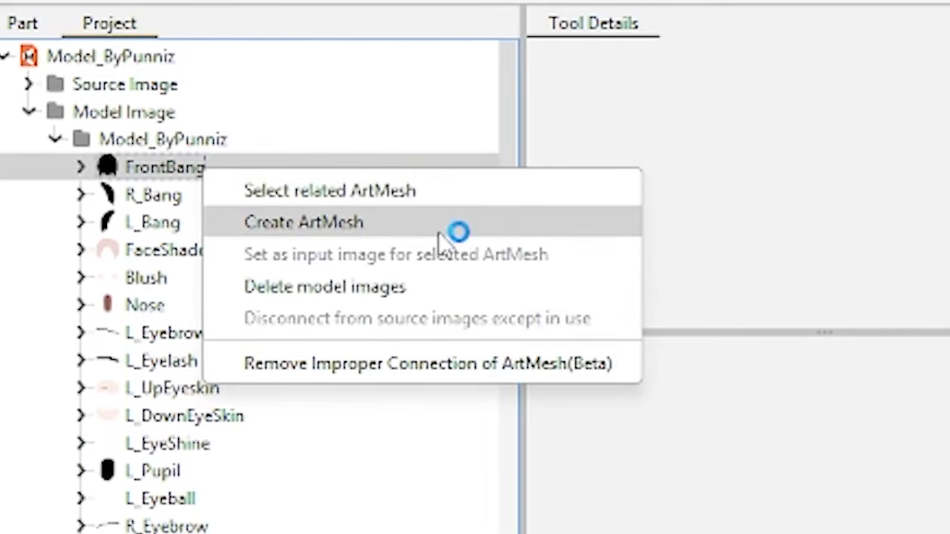
click(414, 227)
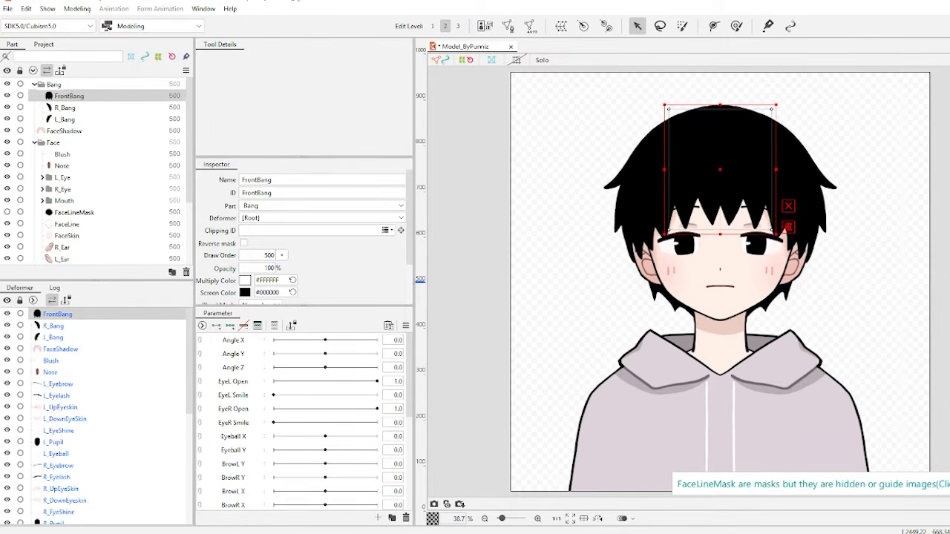
Bring up Save As for Model_ByPunniz.cmo3 and choose the Cubism Model (*.cmo3) file type
key(ctrl+s)
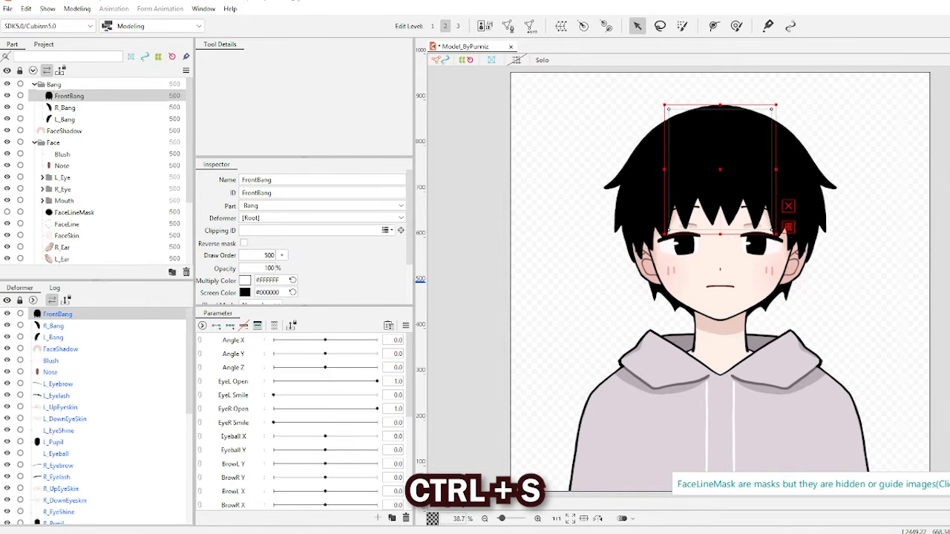
click(502, 198)
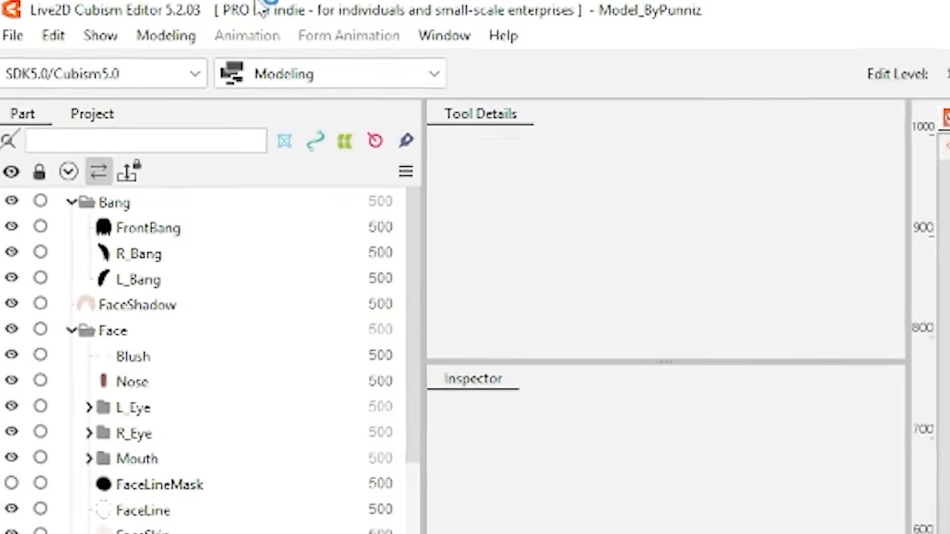
click(12, 36)
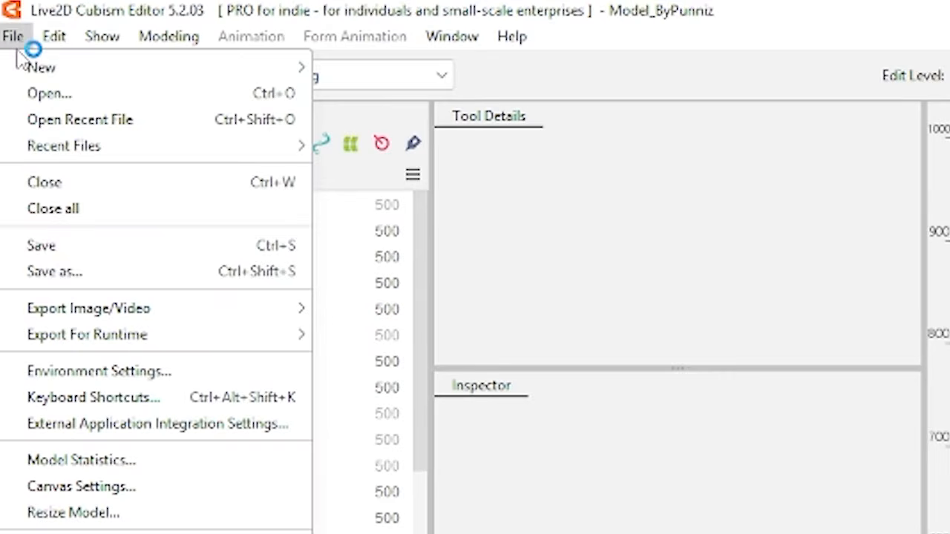
click(122, 273)
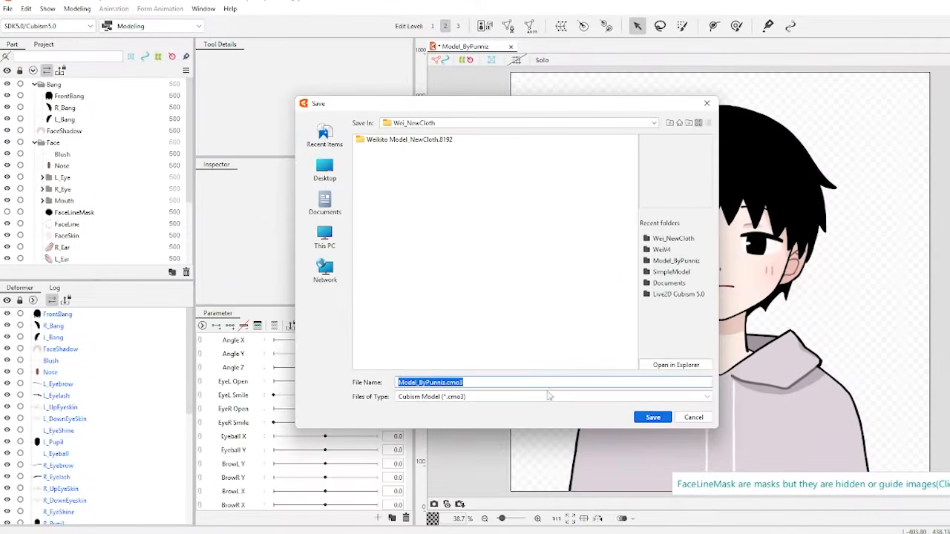
click(549, 396)
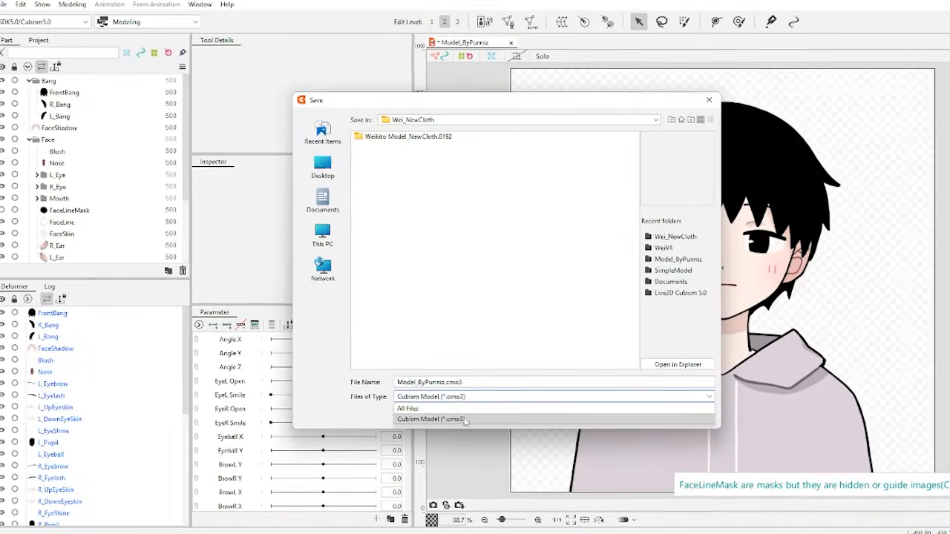
click(465, 419)
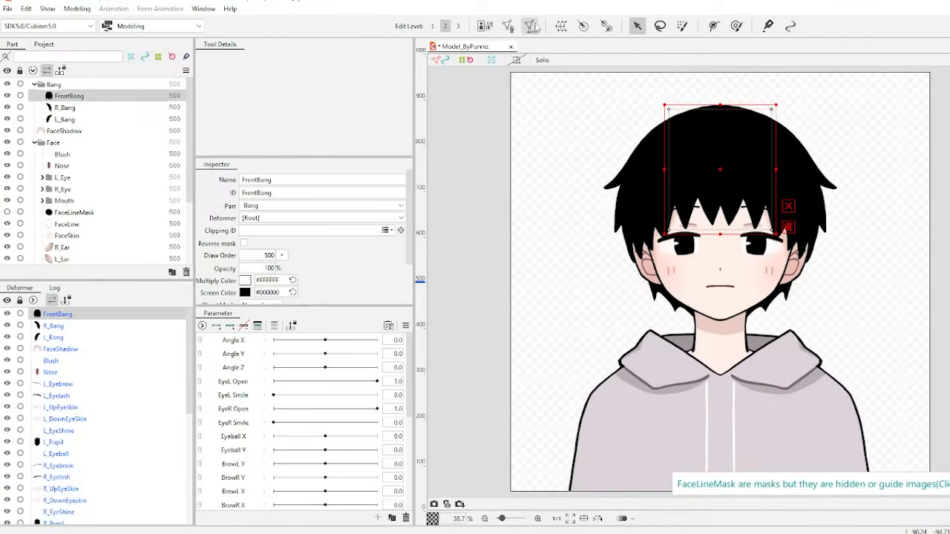
Try the Standard, Deformation (Little) and Deformation (Heavy) presets of the automatic mesh generator on FrontBang
click(531, 26)
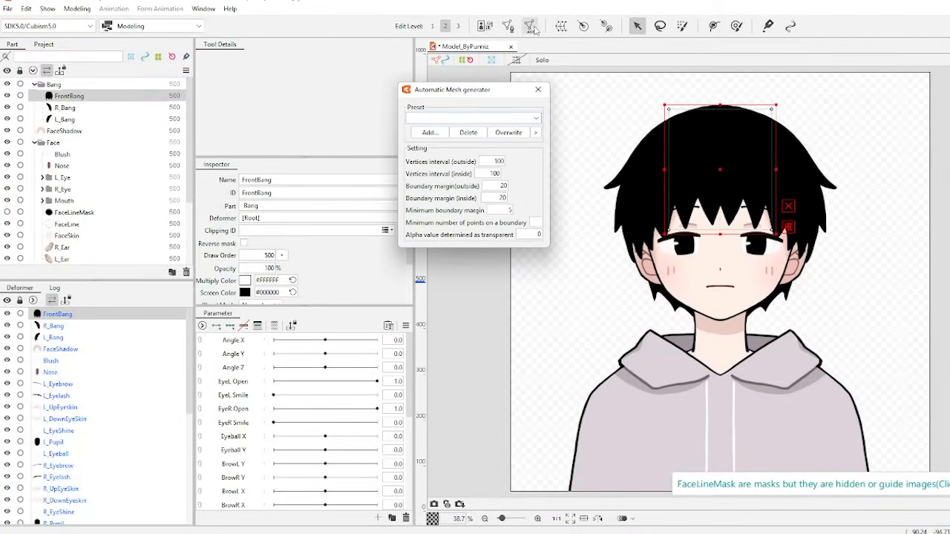
click(513, 119)
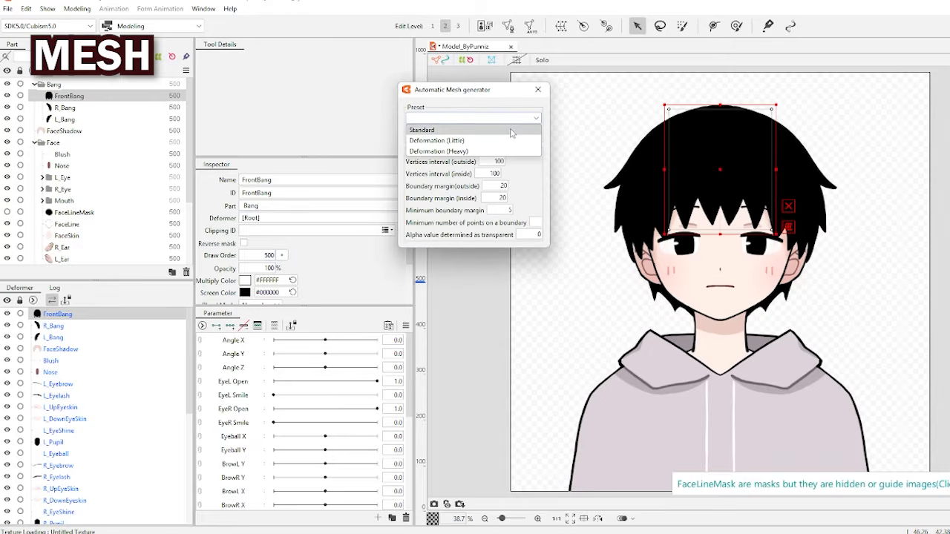
click(510, 130)
click(517, 119)
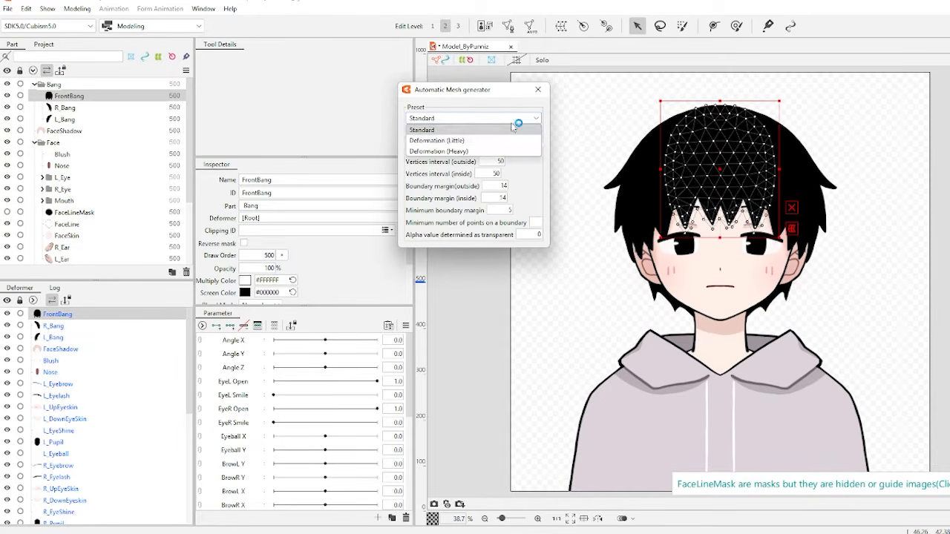
click(510, 140)
click(517, 121)
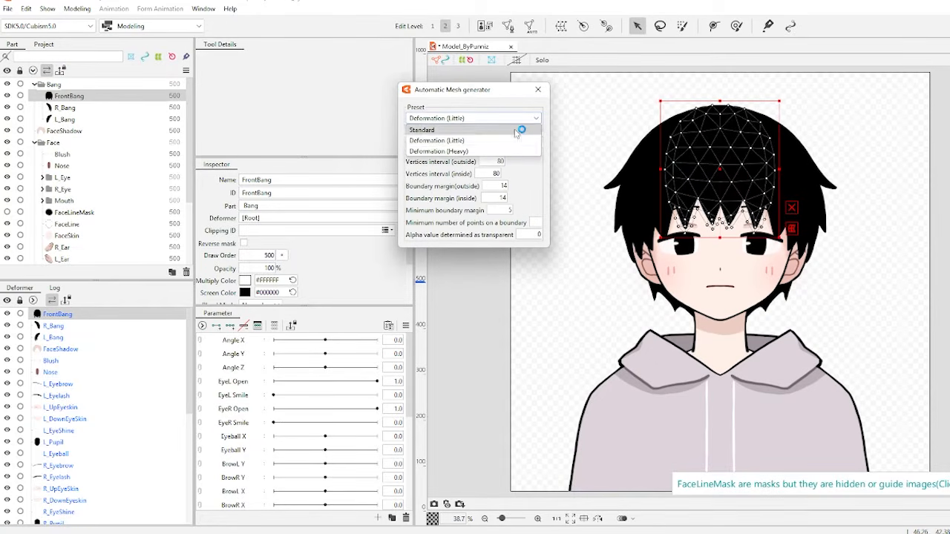
click(502, 152)
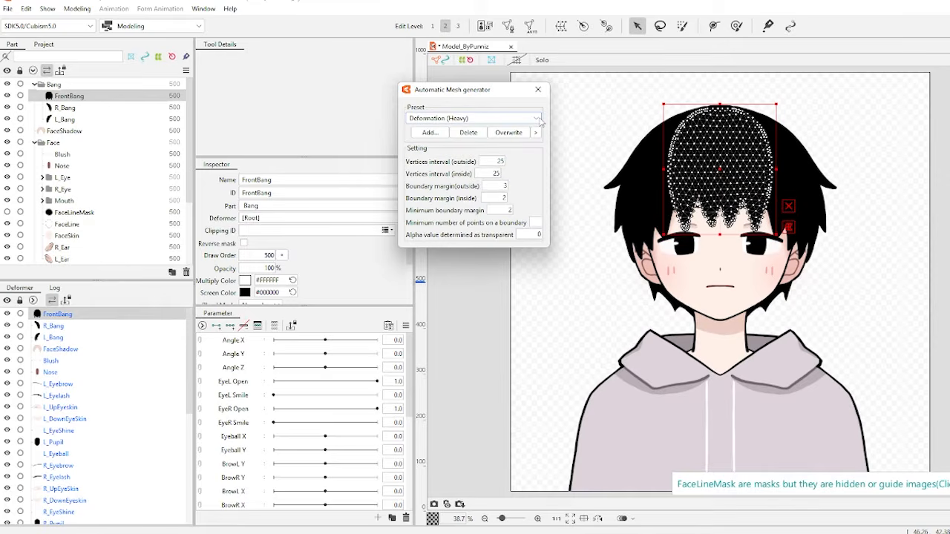
Generate FrontBang's automatic mesh with the Standard preset and close the generator
click(537, 118)
click(533, 131)
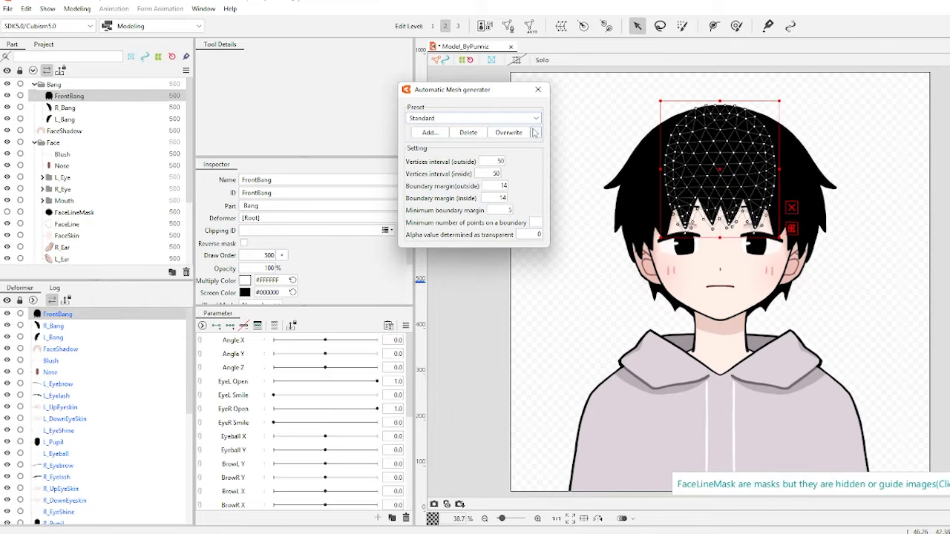
click(538, 89)
Try moving a FrontBang mesh vertex at the tip of a middle fringe spike, and undo the move
scroll(718, 254, up, 5)
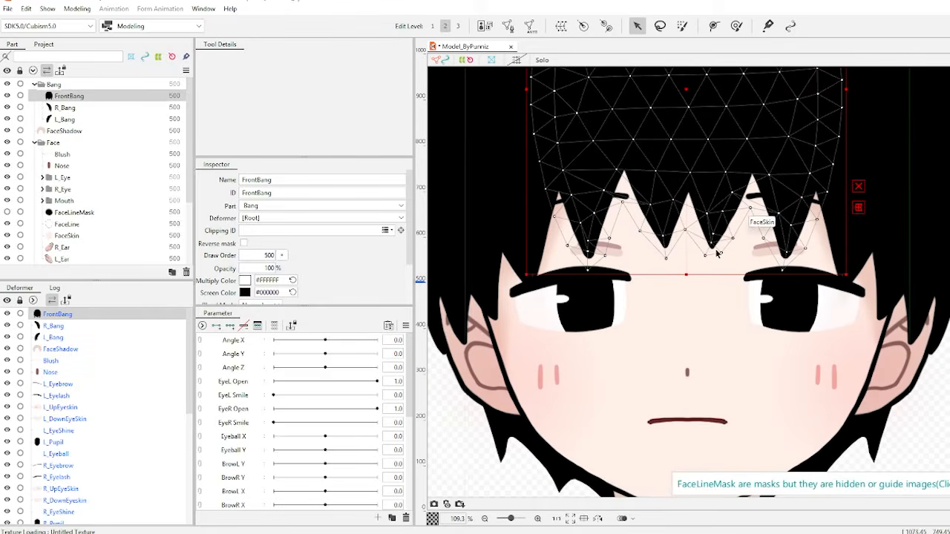
drag(705, 255, 681, 260)
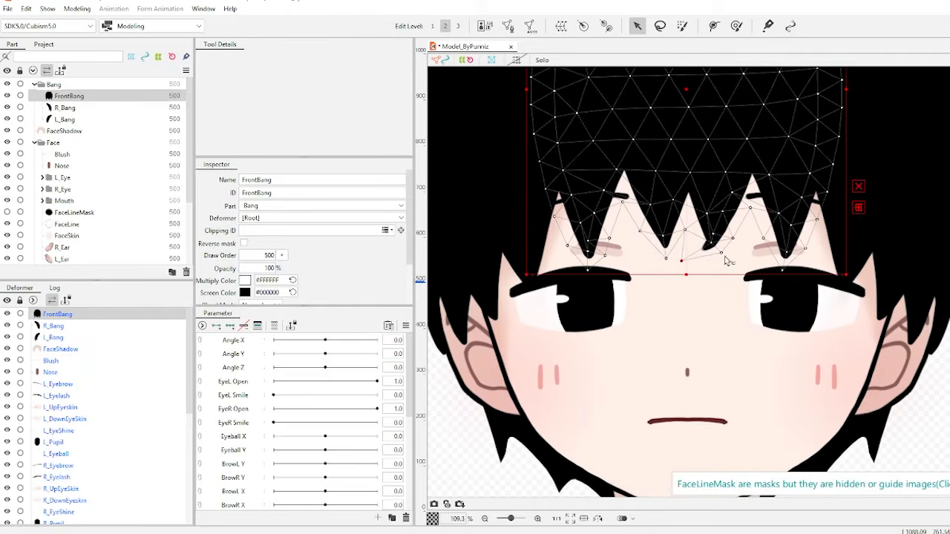
key(ctrl+z)
Try pulling FaceLine's control points outward around the jaw, and undo each deformation
scroll(750, 227, down, 2)
drag(748, 227, 750, 252)
drag(771, 350, 750, 314)
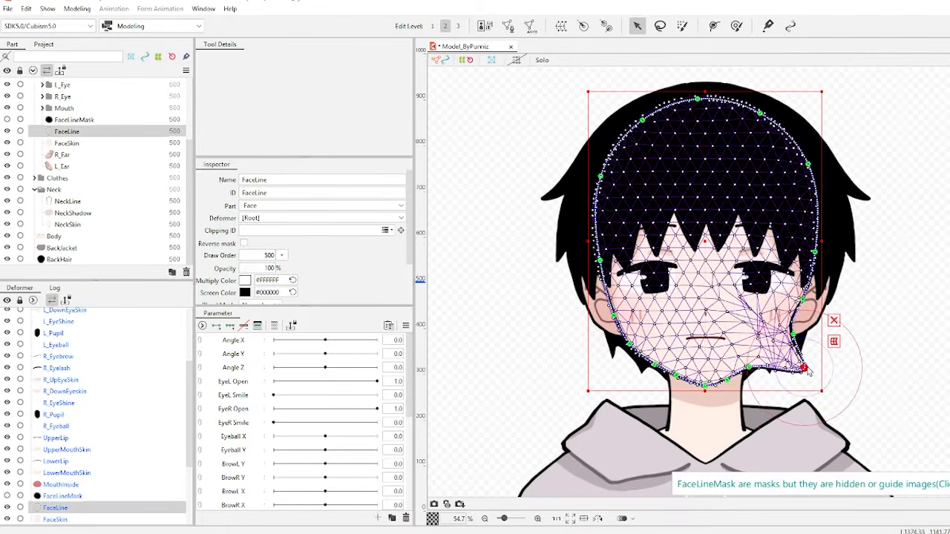
key(ctrl+z)
drag(748, 366, 798, 338)
key(ctrl+z)
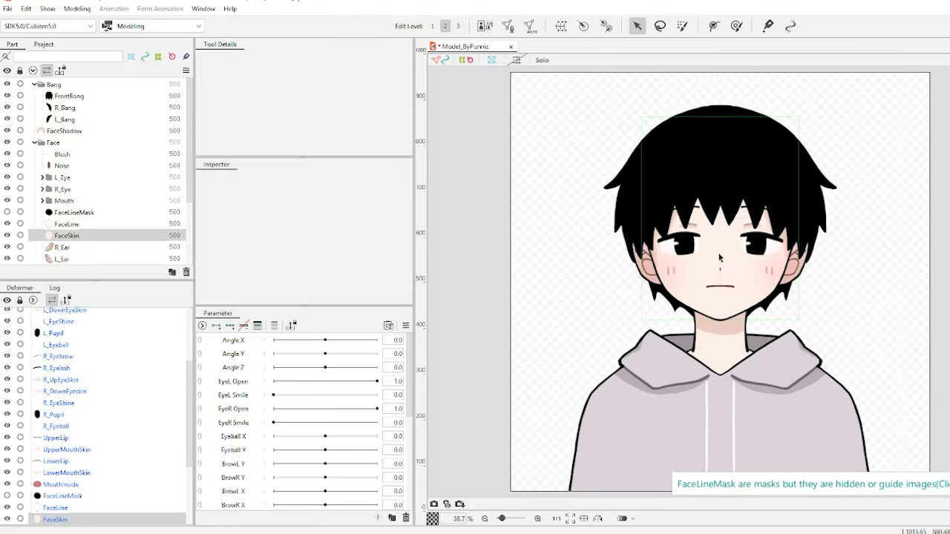
Draw a closed four-vertex loop inside FrontBang in manual mesh edit, and discard the mesh editing
click(718, 257)
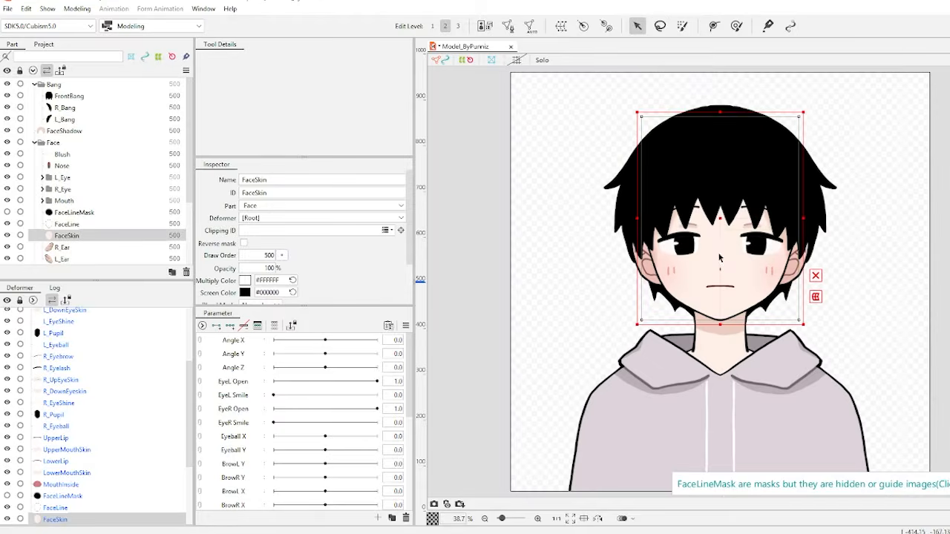
click(709, 168)
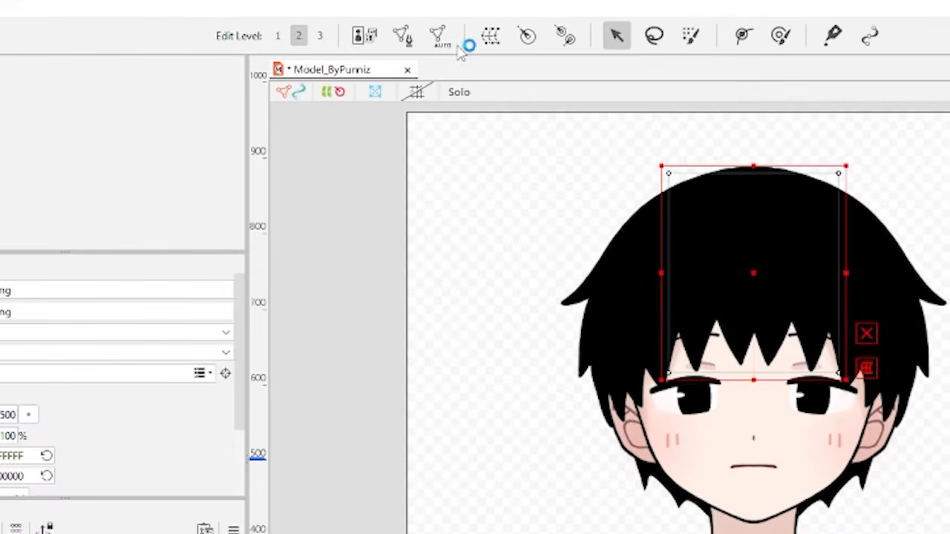
click(401, 34)
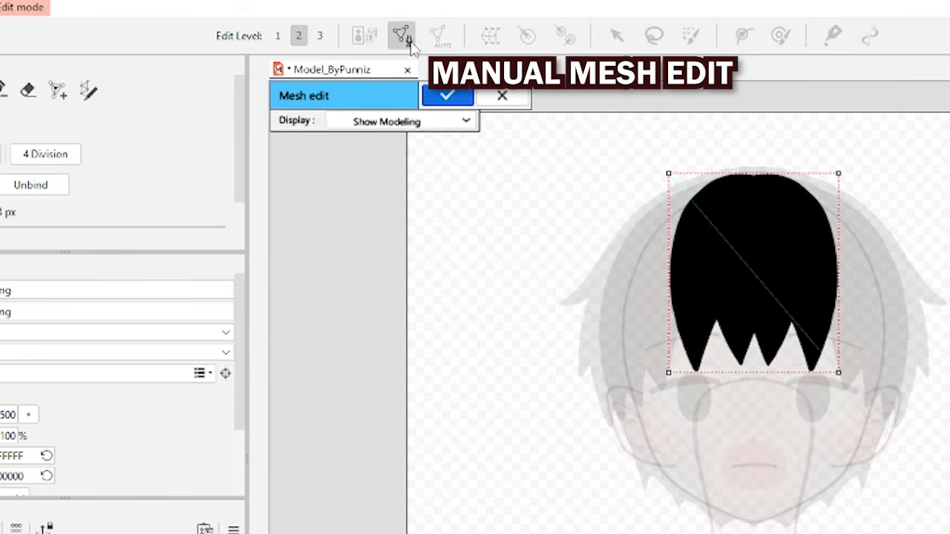
click(745, 208)
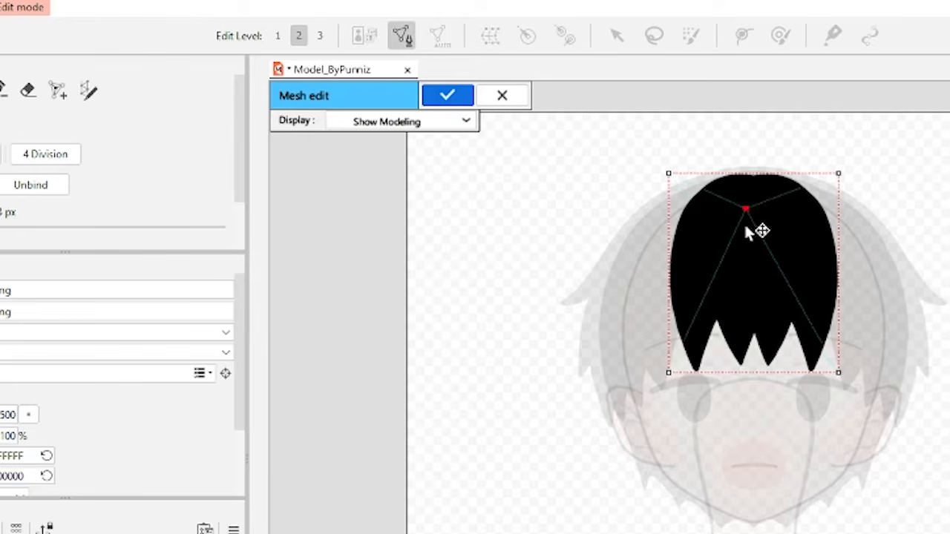
click(725, 275)
click(783, 283)
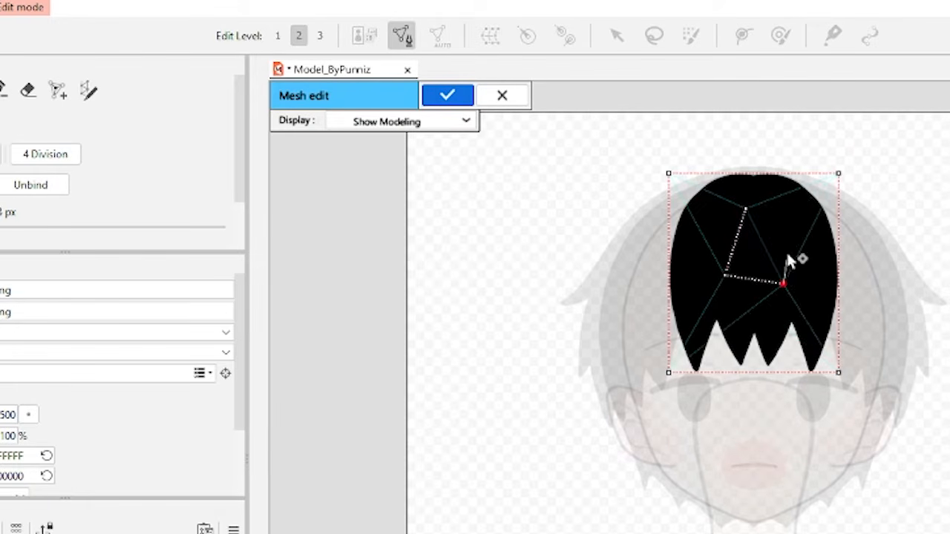
click(787, 219)
click(745, 209)
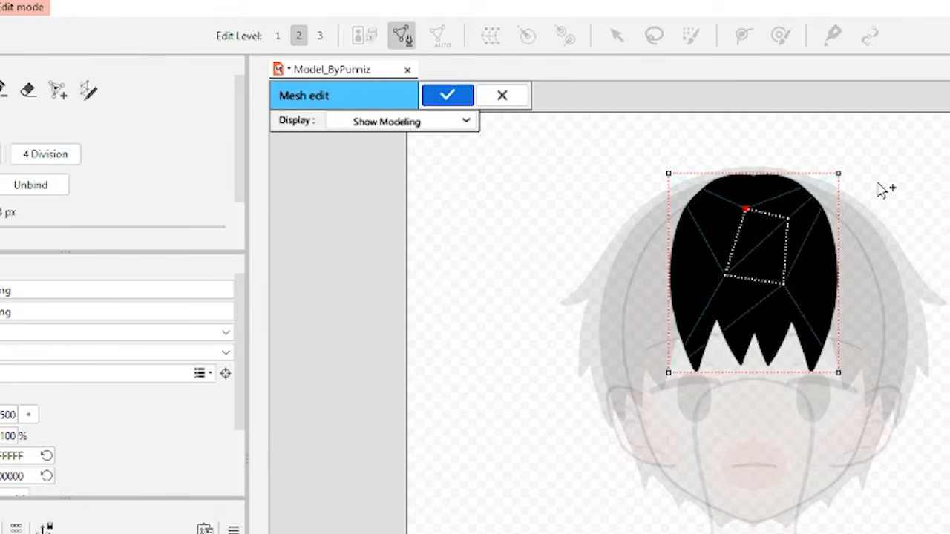
click(502, 95)
click(419, 457)
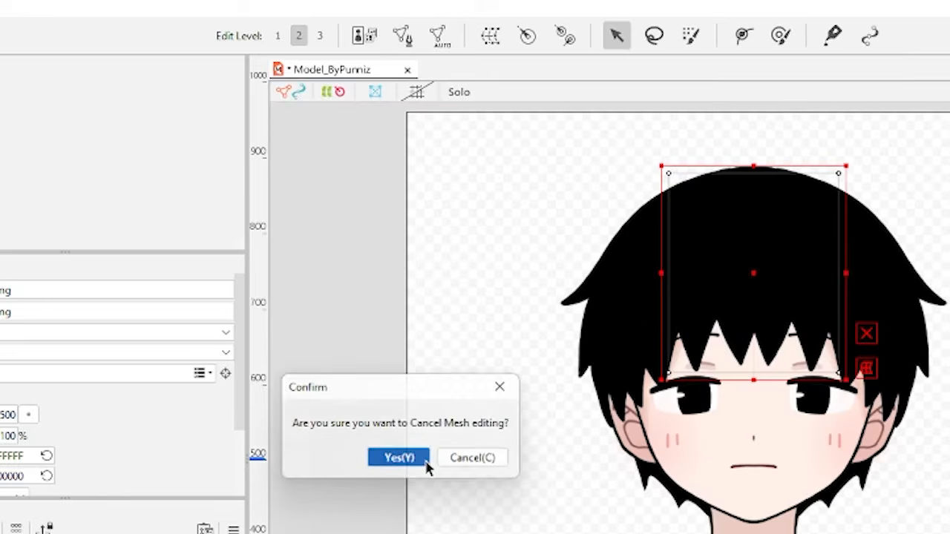
Open the Automatic Mesh generator for FrontBang and generate its mesh with the Standard preset
click(440, 36)
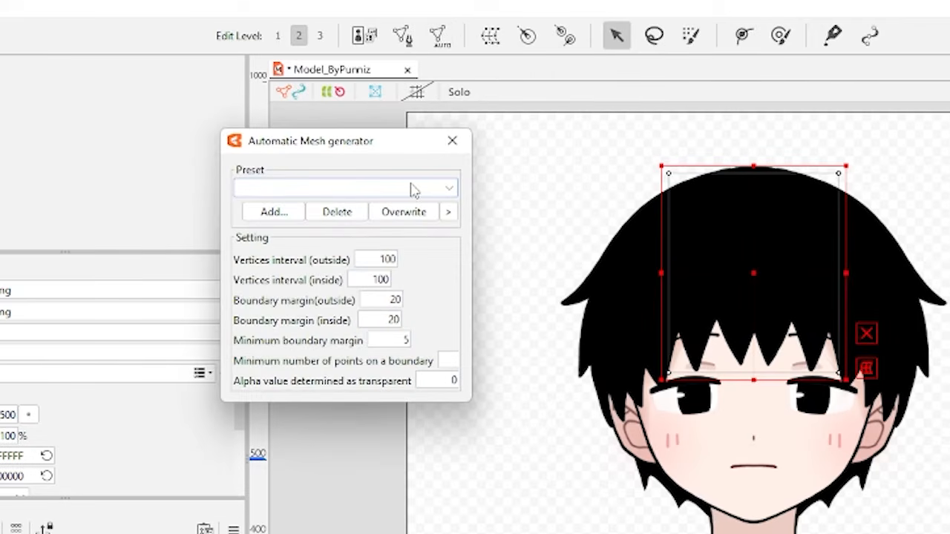
click(413, 191)
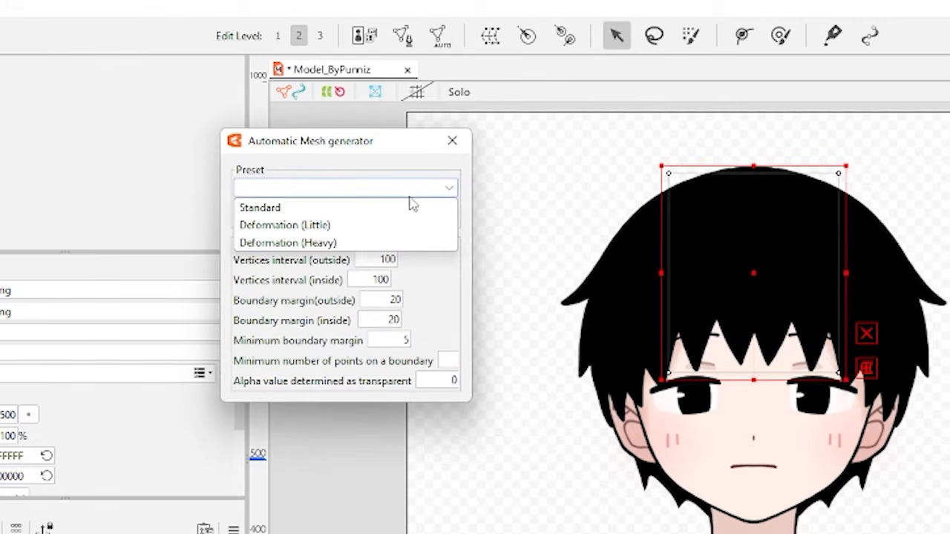
click(409, 214)
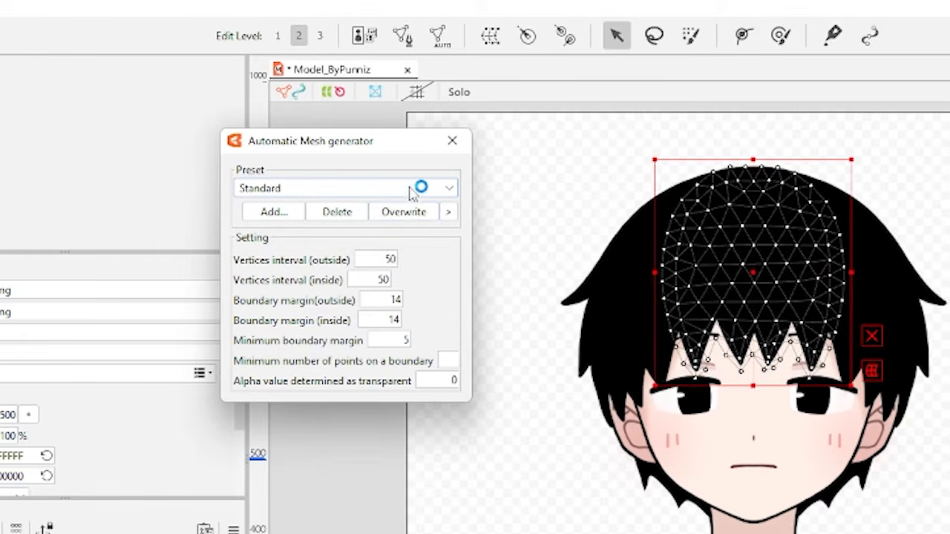
Try the Deformation (Little) and Deformation (Heavy) automatic mesh presets on FrontBang
click(413, 190)
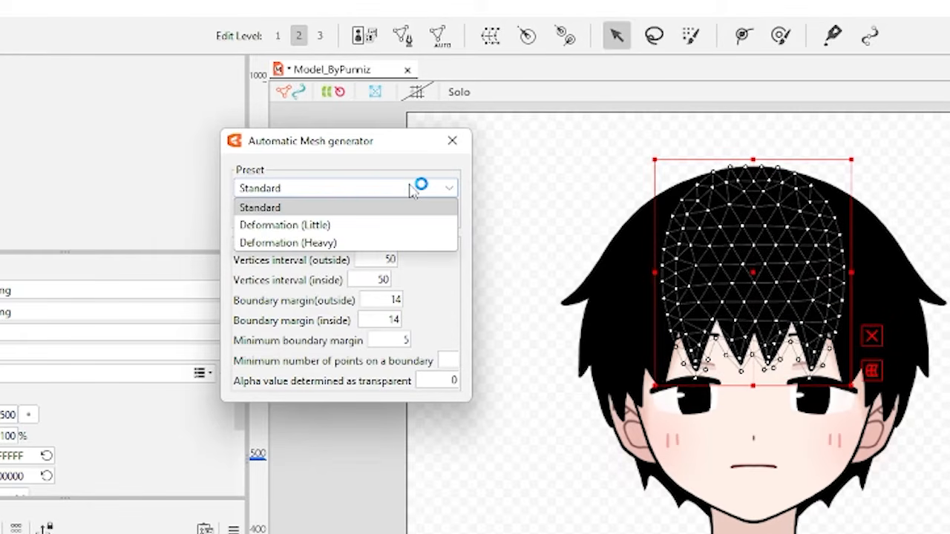
click(409, 224)
click(419, 190)
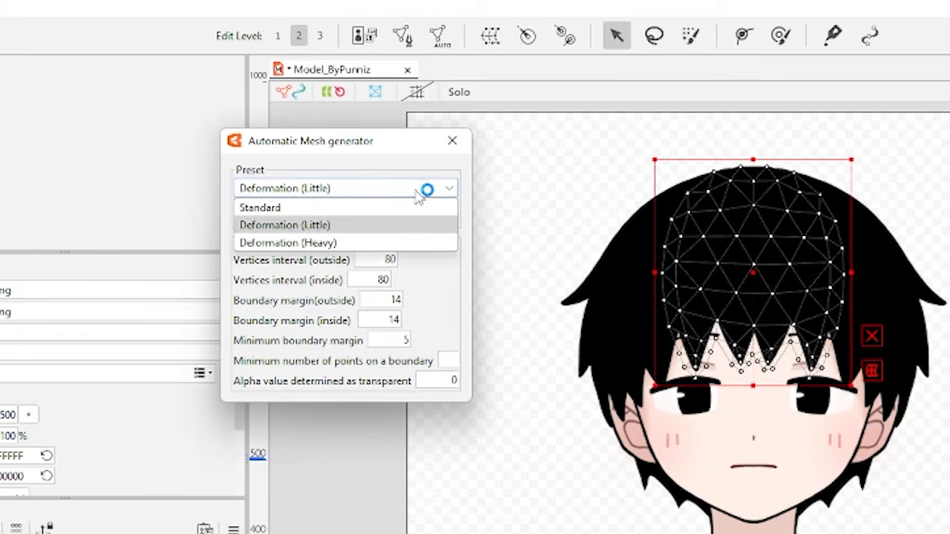
click(398, 242)
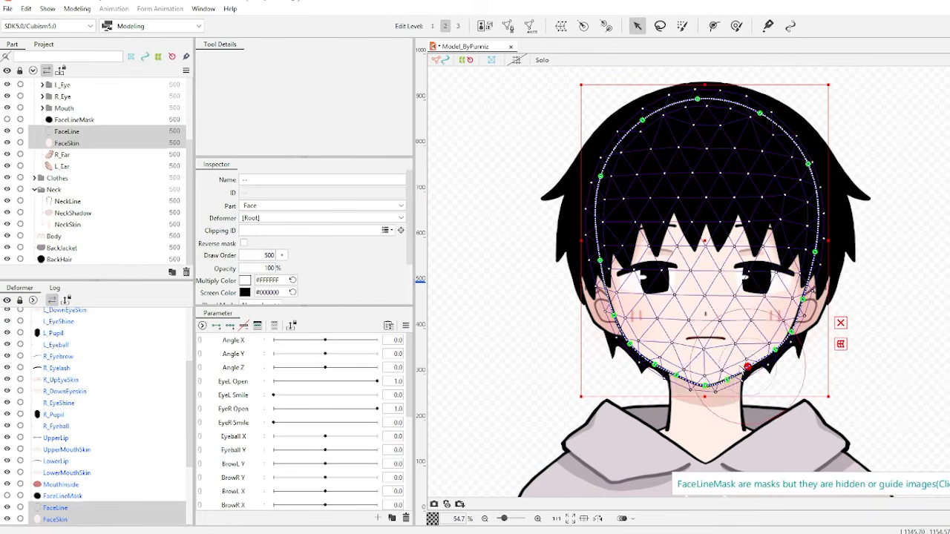
Try pulling deform path points along the jaw downward, for FaceLine and FaceSkin together and for FaceLine alone, undoing each change
drag(757, 390, 775, 427)
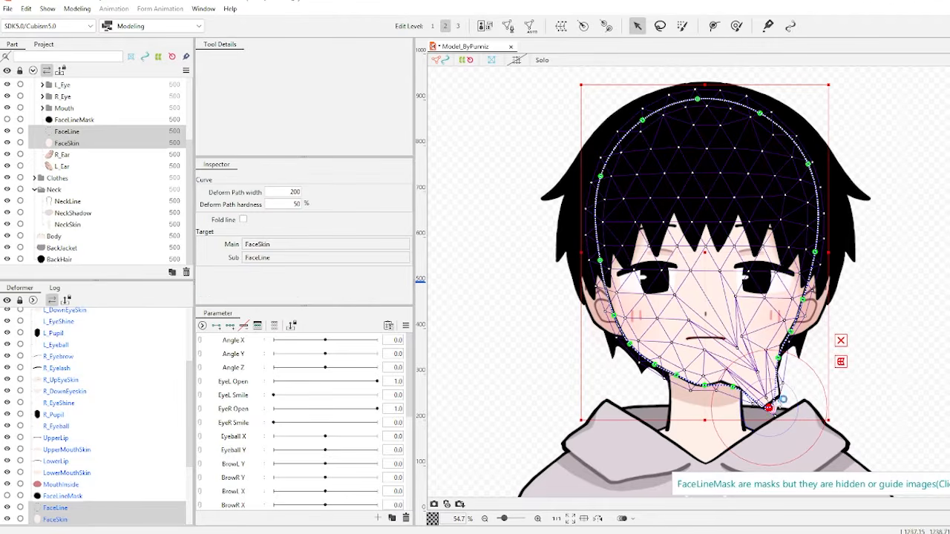
key(ctrl+z)
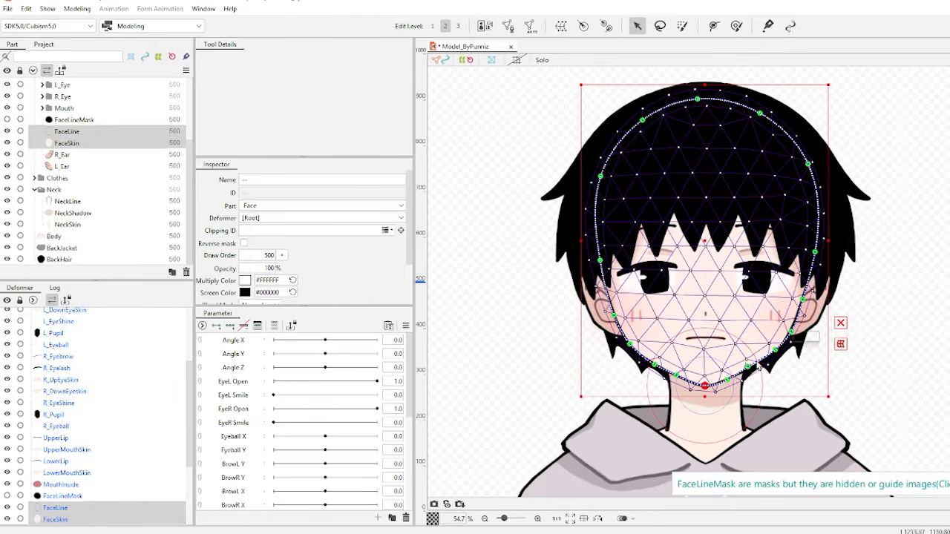
drag(772, 355, 774, 388)
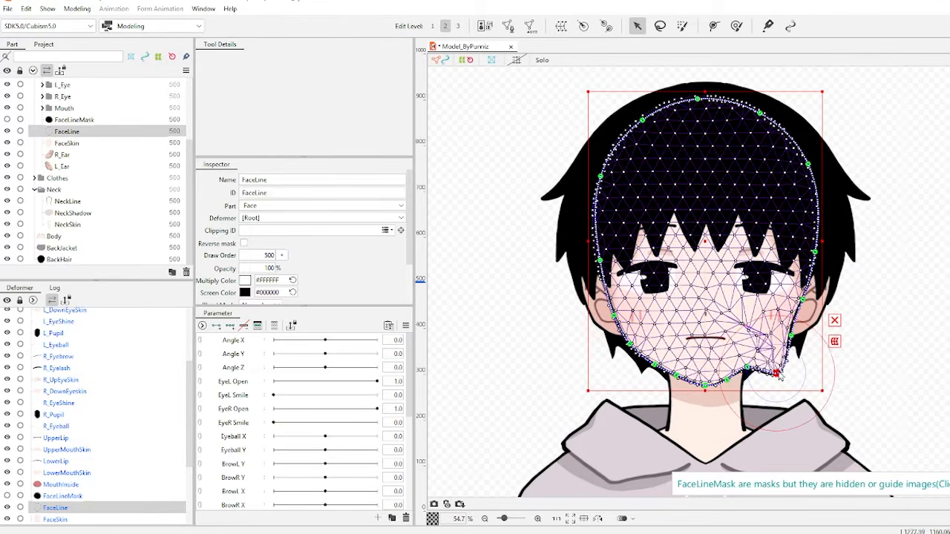
key(ctrl+z)
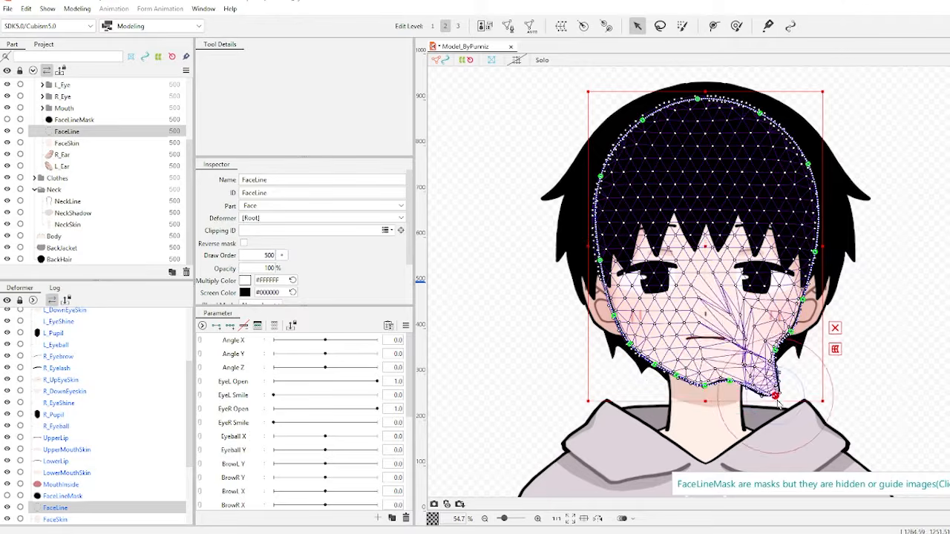
key(ctrl+z)
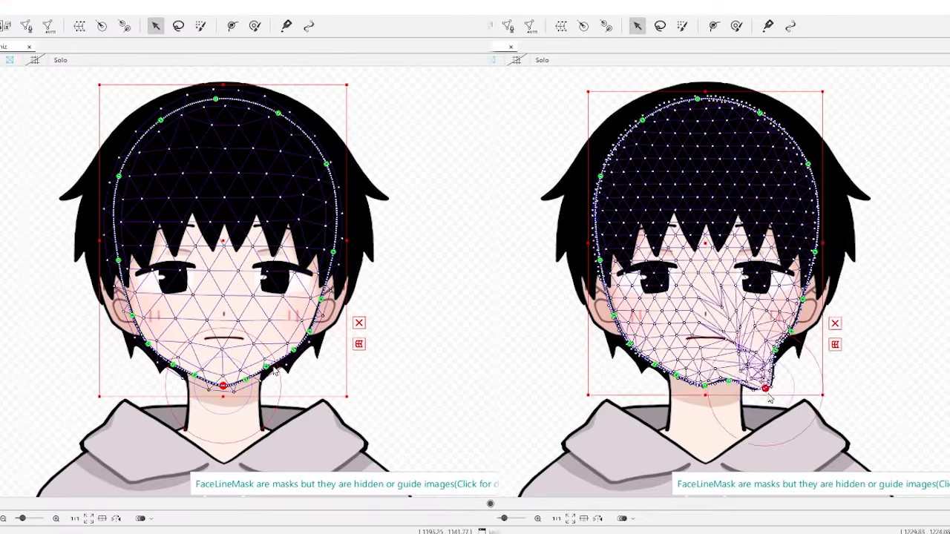
Try pulling the same jaw point on the sparse and the dense face mesh for comparison, and undo the deformations
drag(267, 367, 287, 407)
key(ctrl+z)
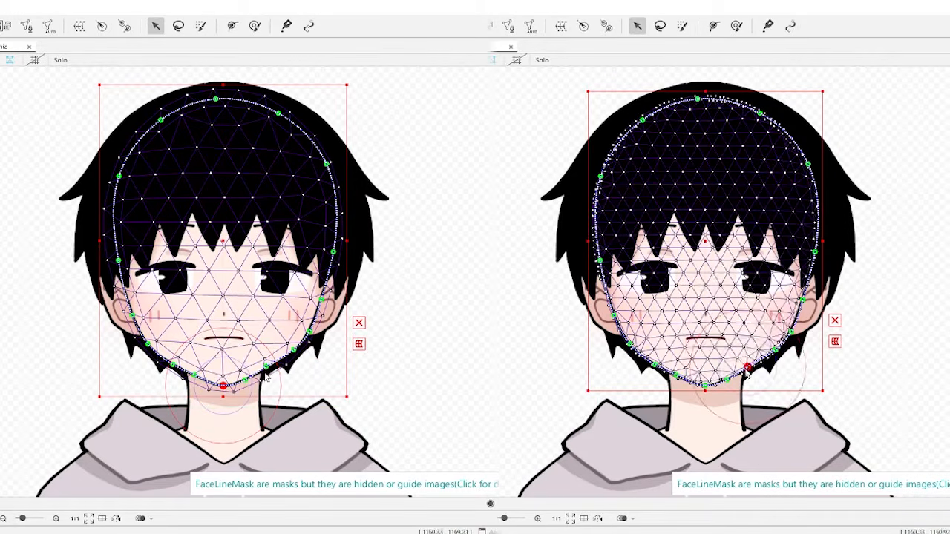
drag(264, 368, 295, 396)
mouse_move(764, 394)
mouse_down()
mouse_move(743, 350)
mouse_move(768, 407)
mouse_up()
key(ctrl+z)
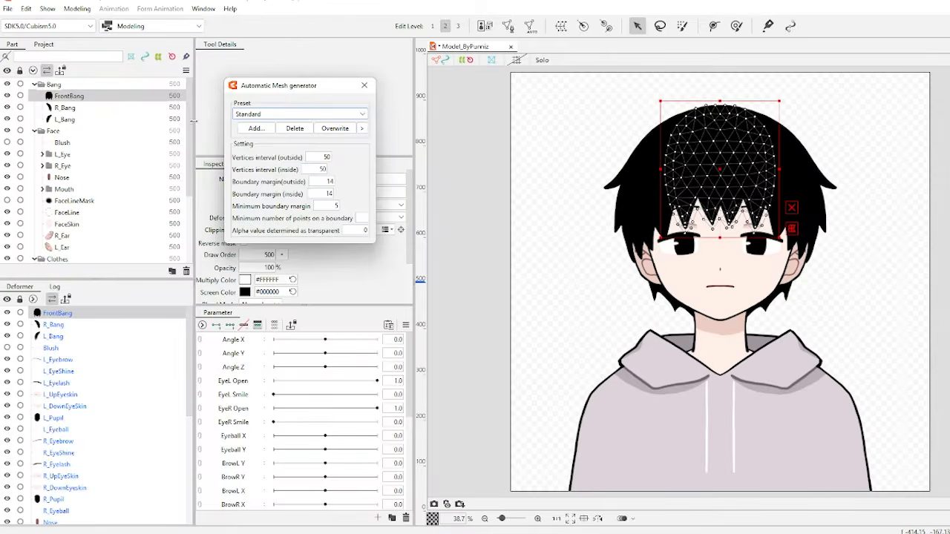
Select all parts from Blush through BackHairDown and generate their automatic meshes with the Standard preset
click(146, 143)
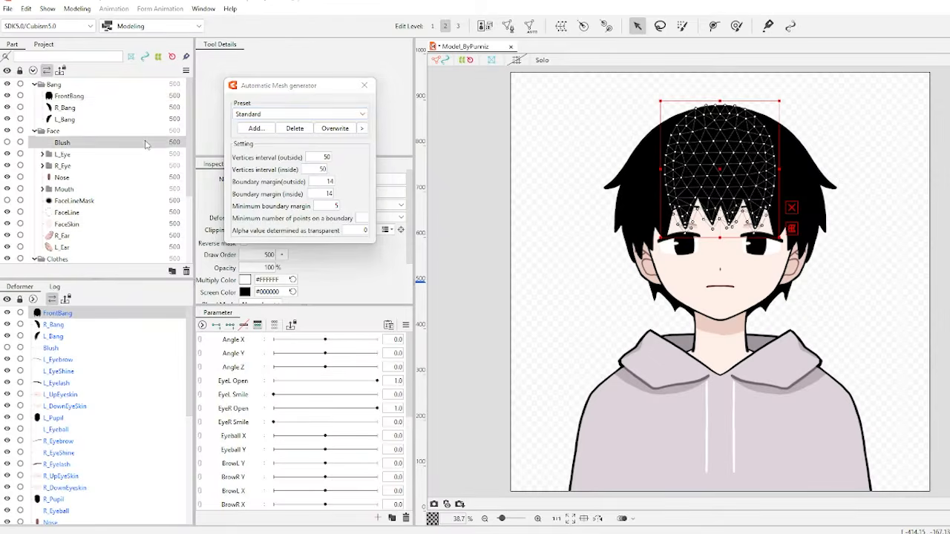
scroll(143, 153, down, 3)
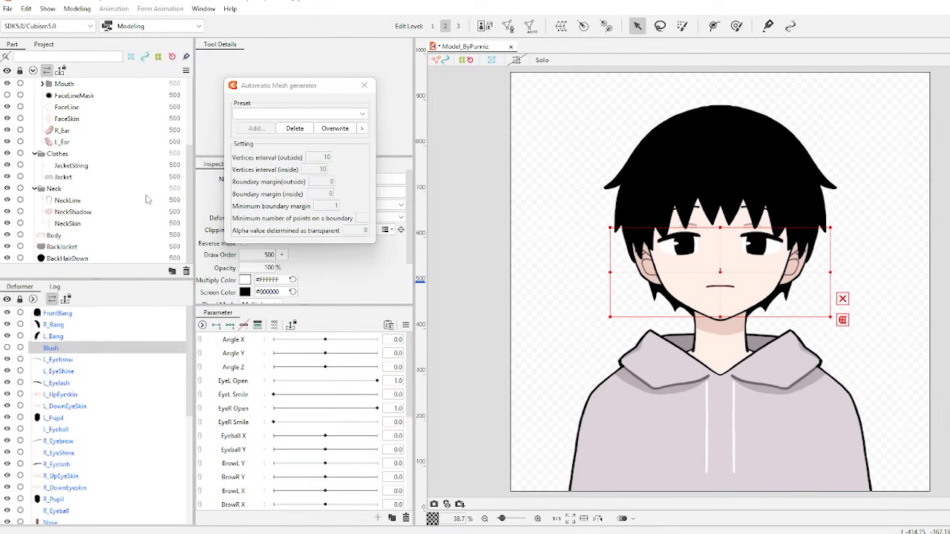
shift+click(125, 258)
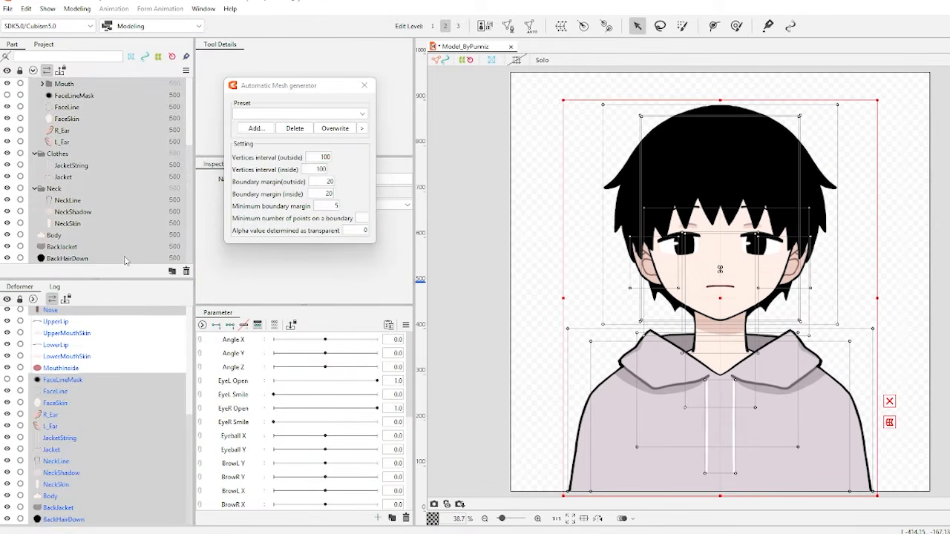
scroll(138, 249, up, 3)
click(264, 114)
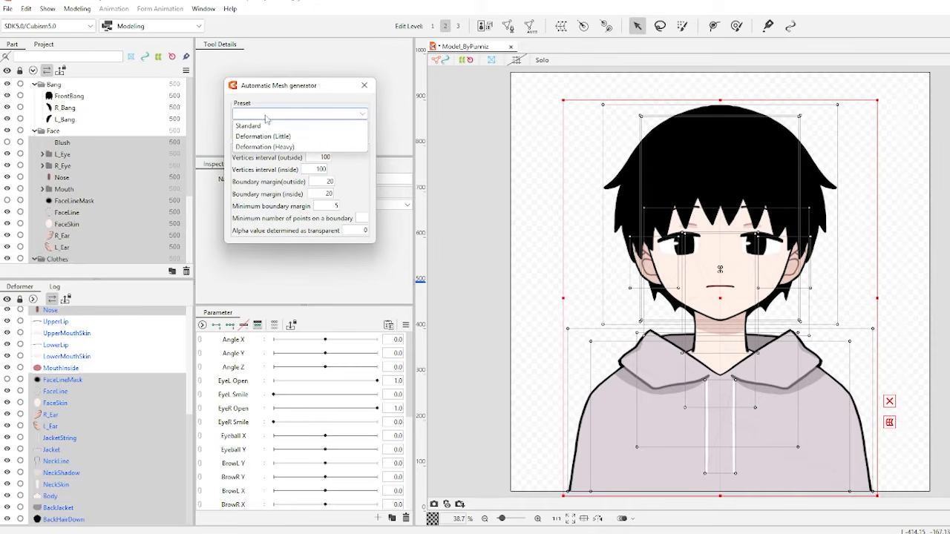
click(265, 127)
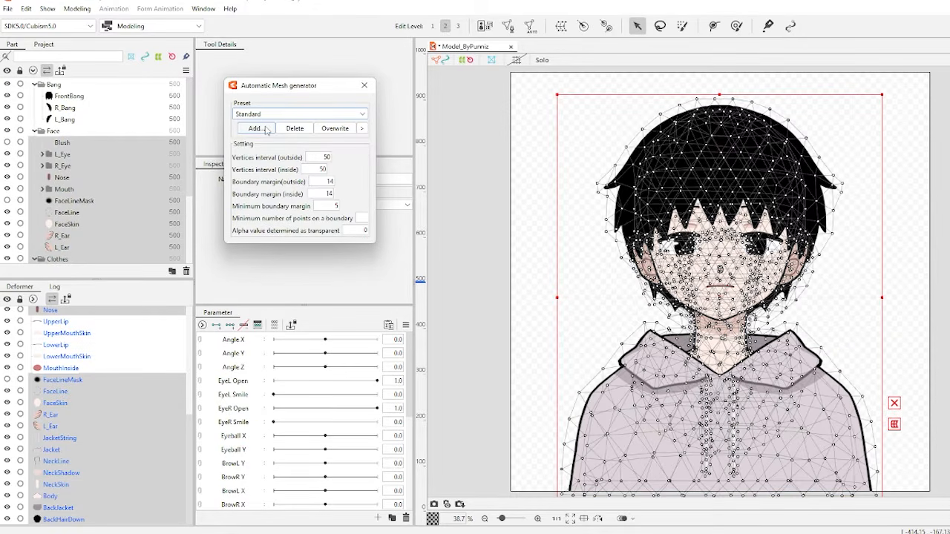
Inspect the generated meshes of NeckSkin, R_Ear, FaceSkin and FaceLine one after another
click(83, 225)
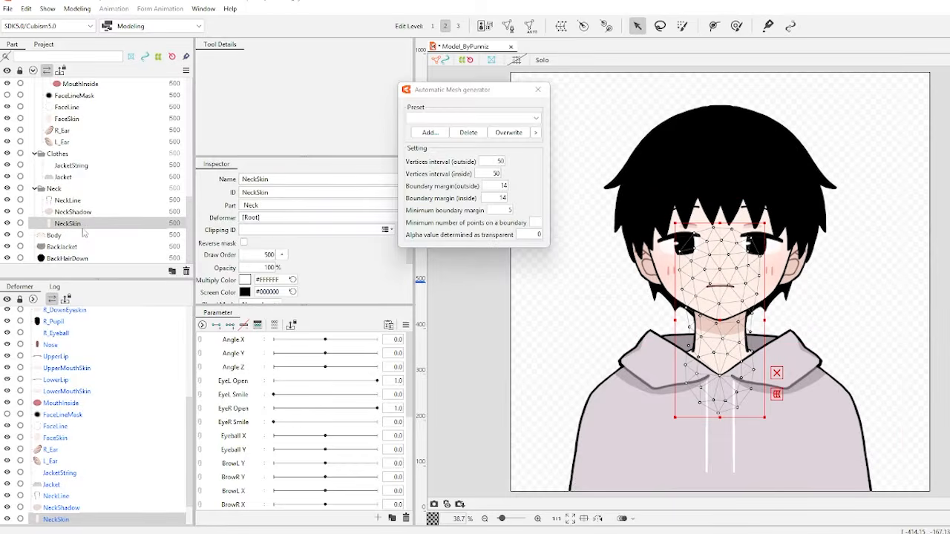
click(90, 131)
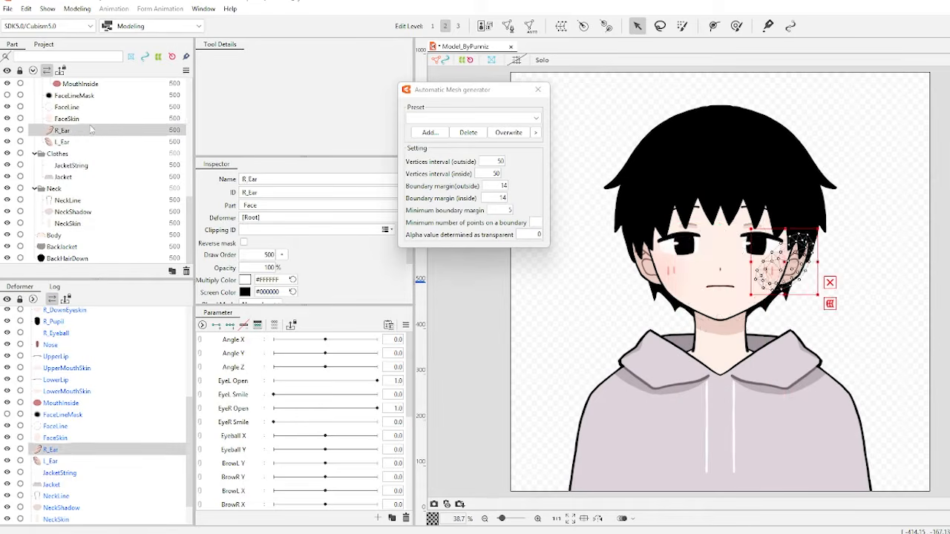
click(97, 118)
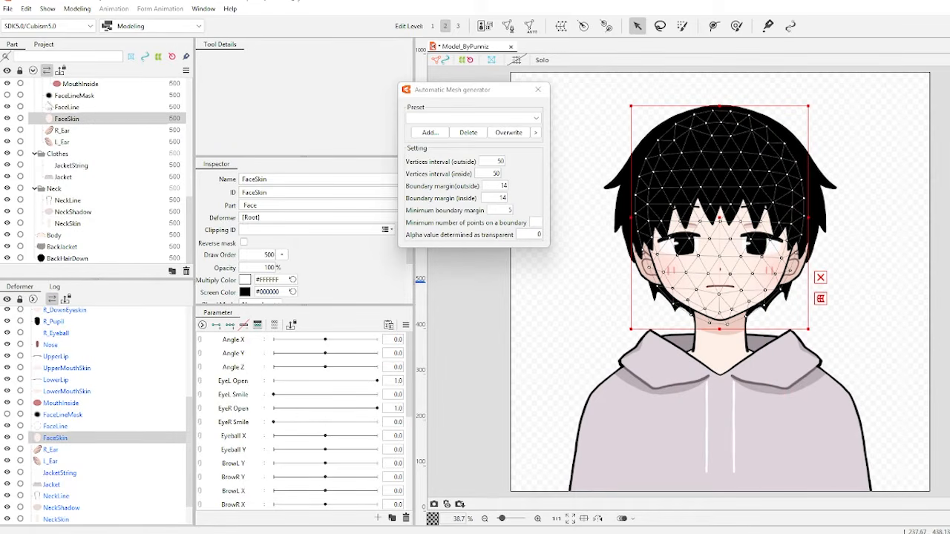
click(104, 108)
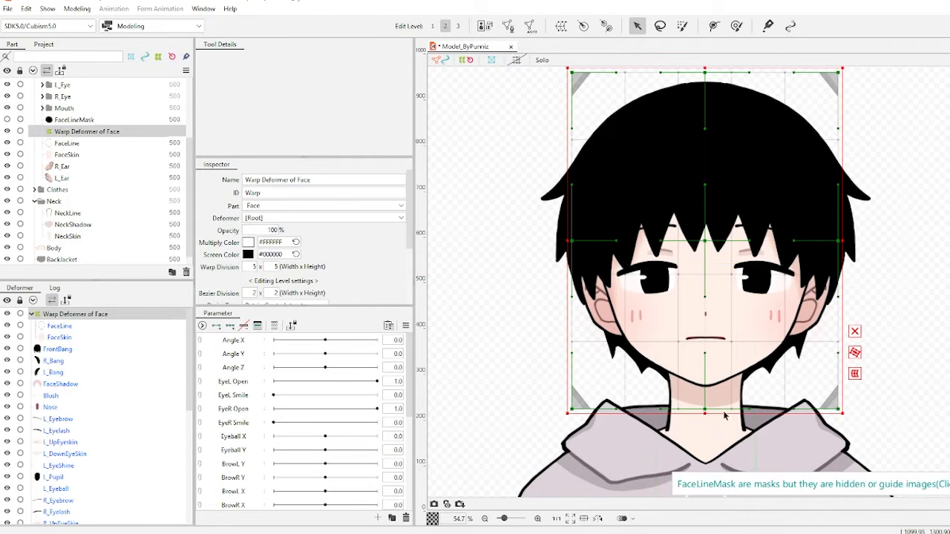
Try stretching the lower edge of the Warp Deformer of Face downward, and undo the deformation
drag(705, 412, 713, 477)
key(ctrl+z)
Copy all of FaceSkin's mesh vertices in manual mesh edit and exit the mesh editing
click(89, 119)
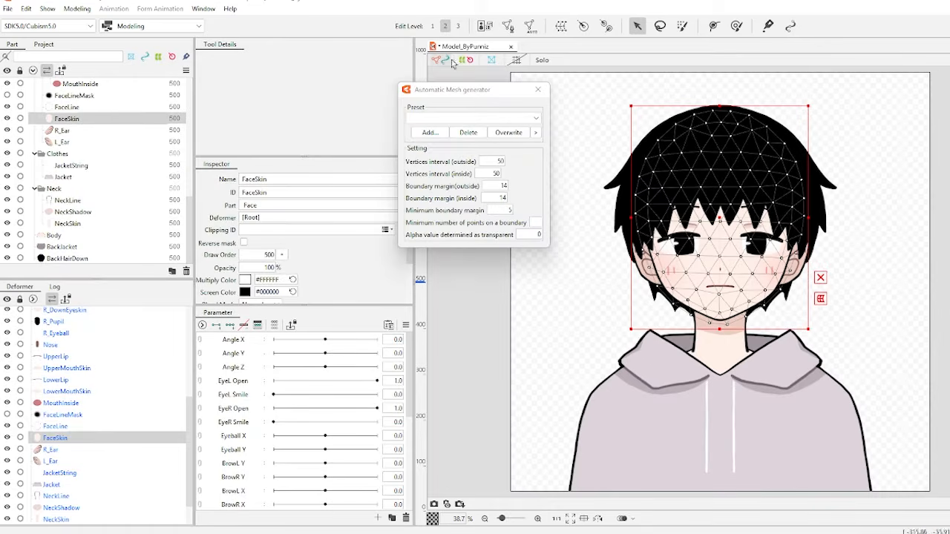
click(509, 27)
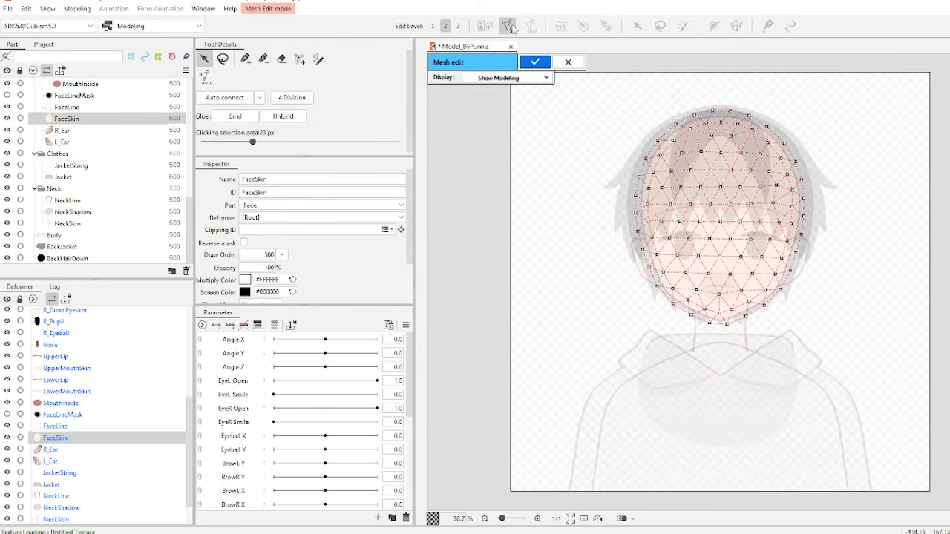
drag(853, 101, 607, 337)
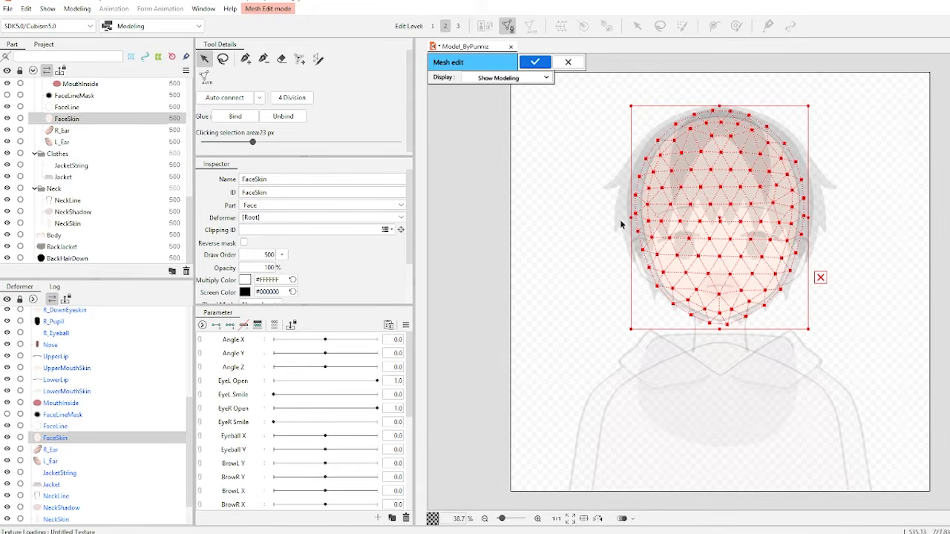
key(ctrl+c)
click(535, 62)
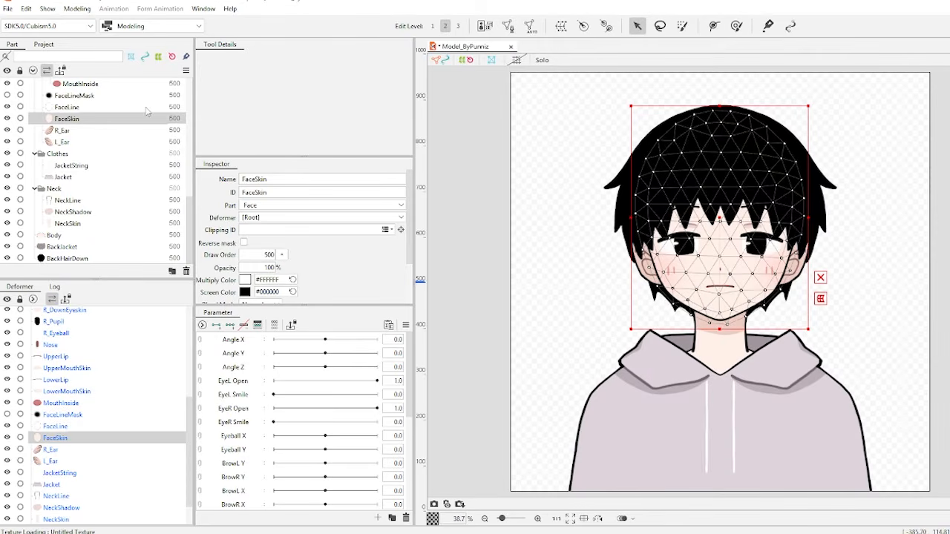
Replace FaceLine's whole mesh with the copied FaceSkin mesh in manual mesh edit and apply it
click(146, 109)
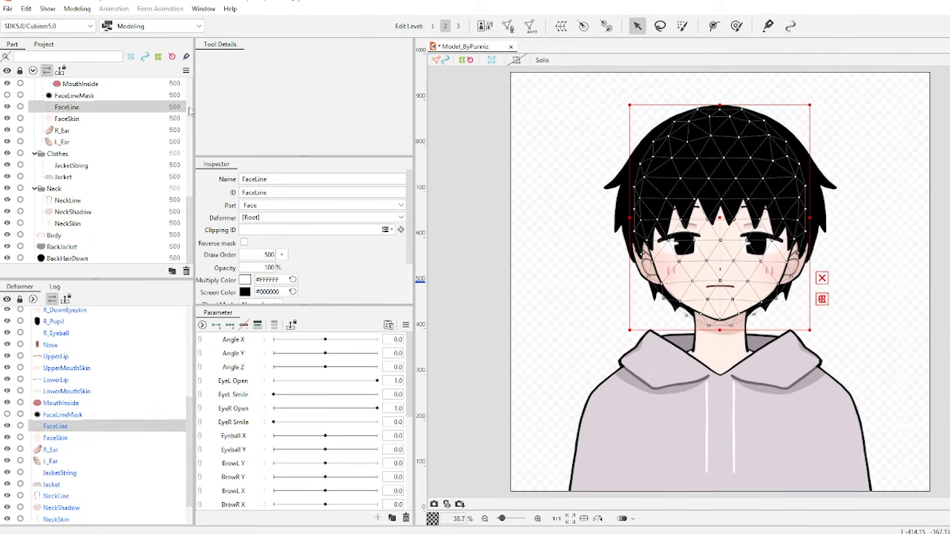
click(508, 27)
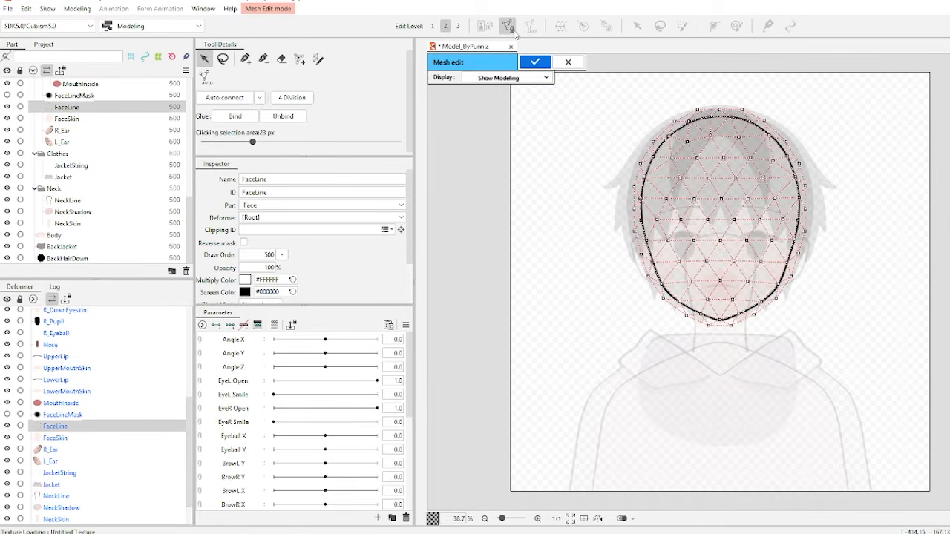
drag(823, 102, 606, 349)
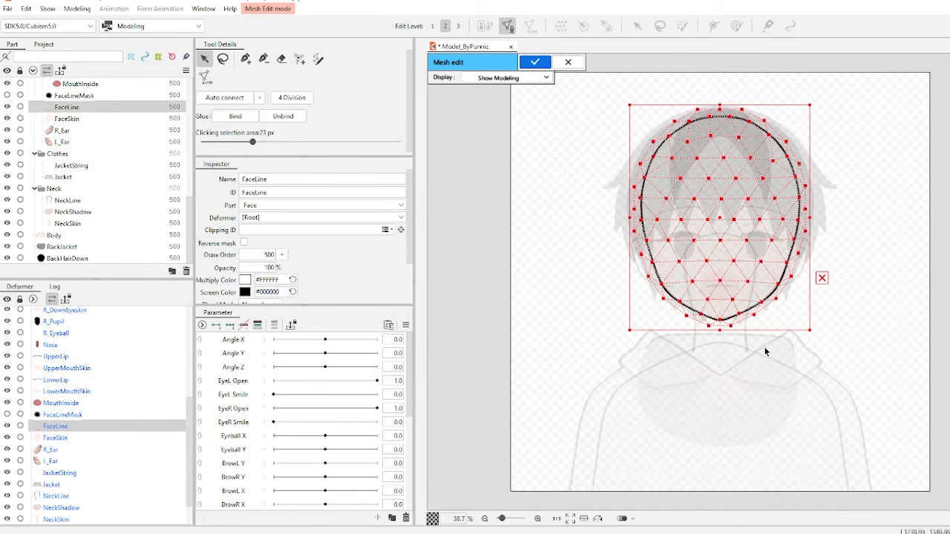
key(Delete)
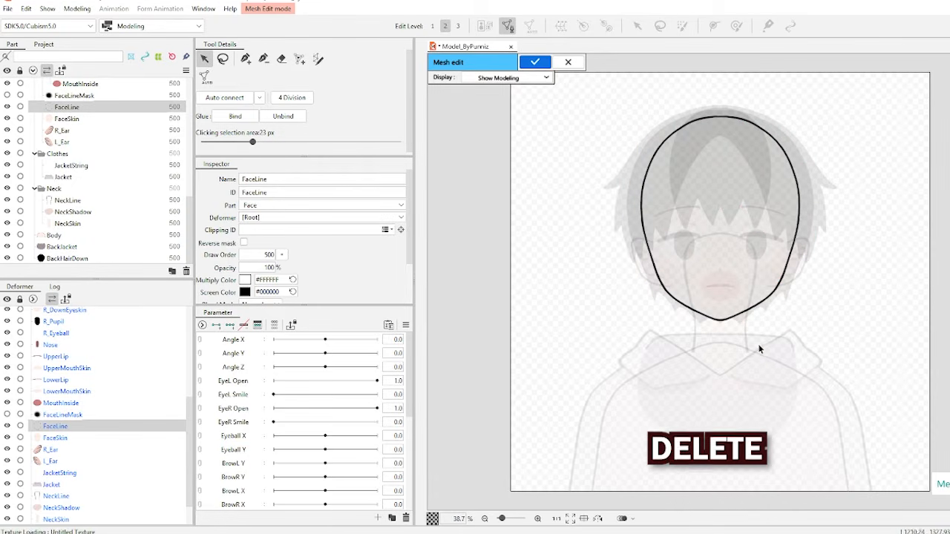
key(ctrl+v)
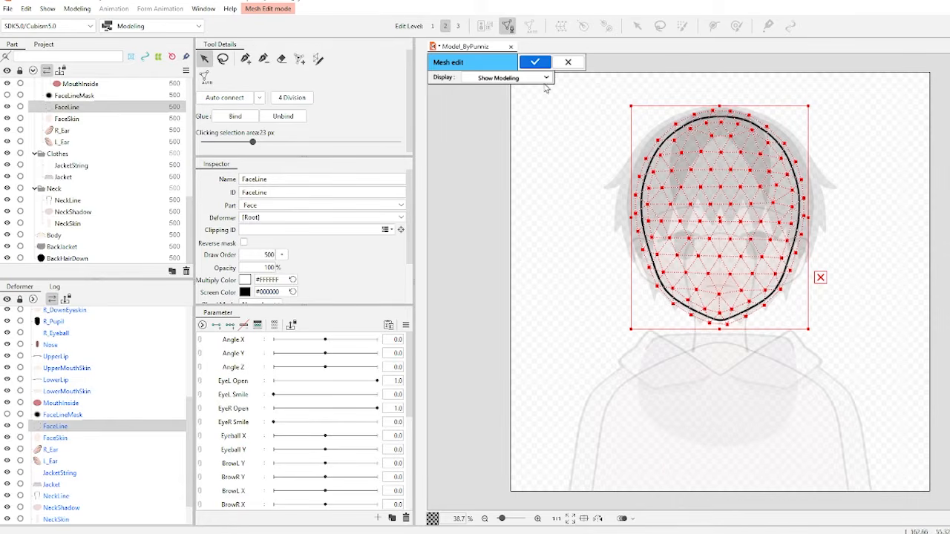
click(540, 66)
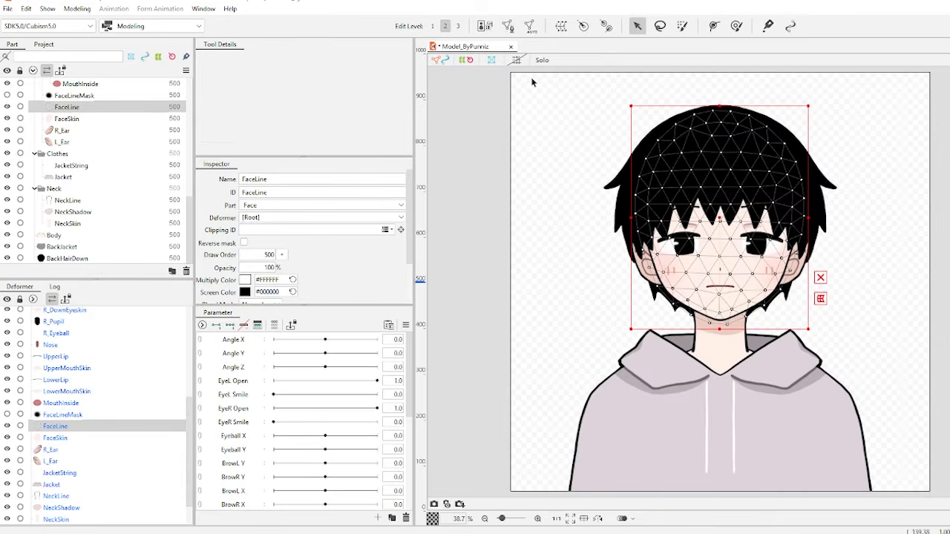
Compare the meshes of FaceSkin and FaceLine, and select NeckSkin to view its mesh
click(81, 119)
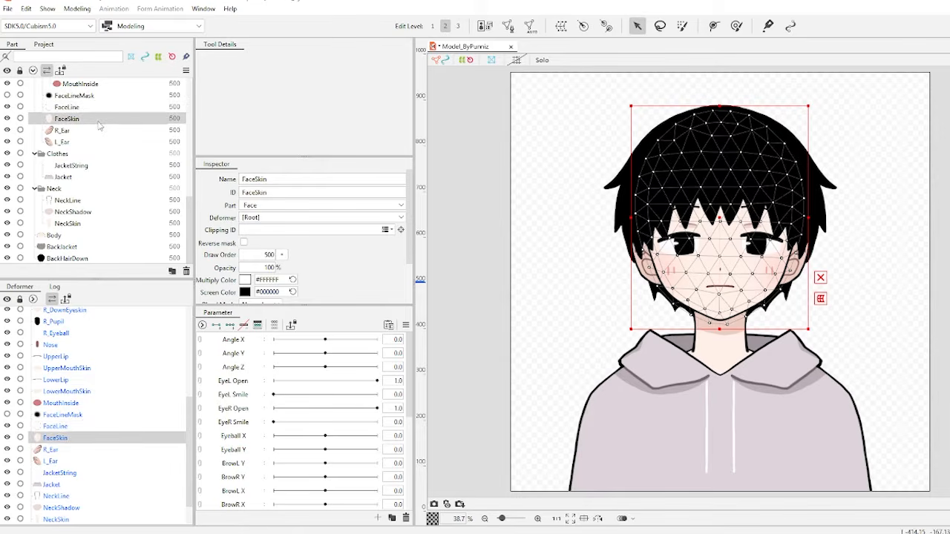
click(101, 108)
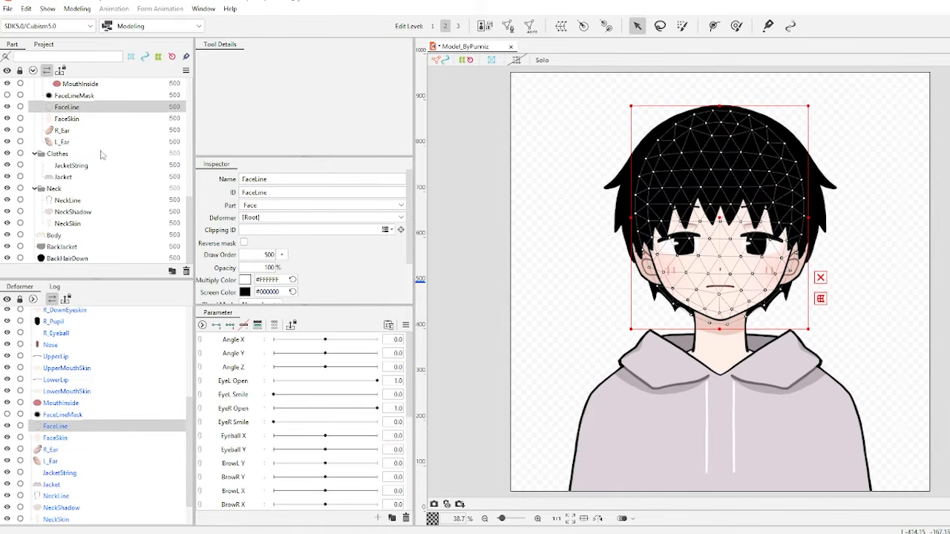
click(95, 223)
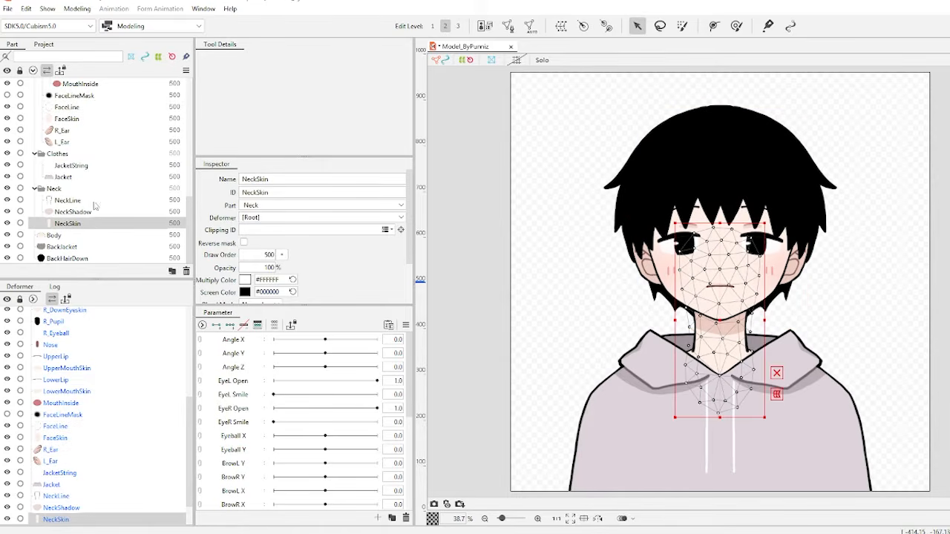
Copy all of NeckSkin's mesh vertices in manual mesh edit and exit the mesh editing
click(508, 26)
drag(803, 198, 647, 422)
click(539, 66)
Replace NeckLine's whole mesh with the copied NeckSkin mesh in manual mesh edit, apply it and clear the selection
click(141, 201)
click(507, 26)
drag(793, 206, 644, 379)
key(Delete)
key(ctrl+v)
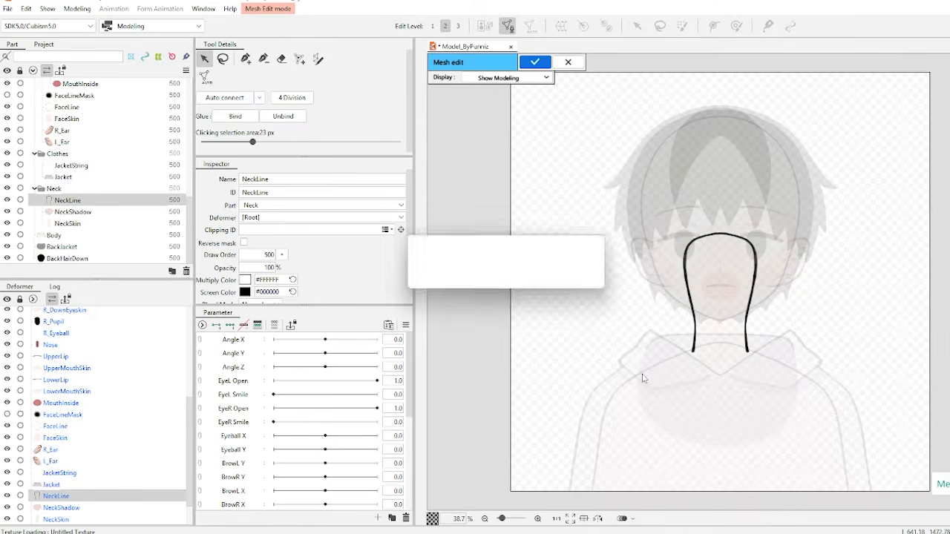
click(540, 66)
click(546, 232)
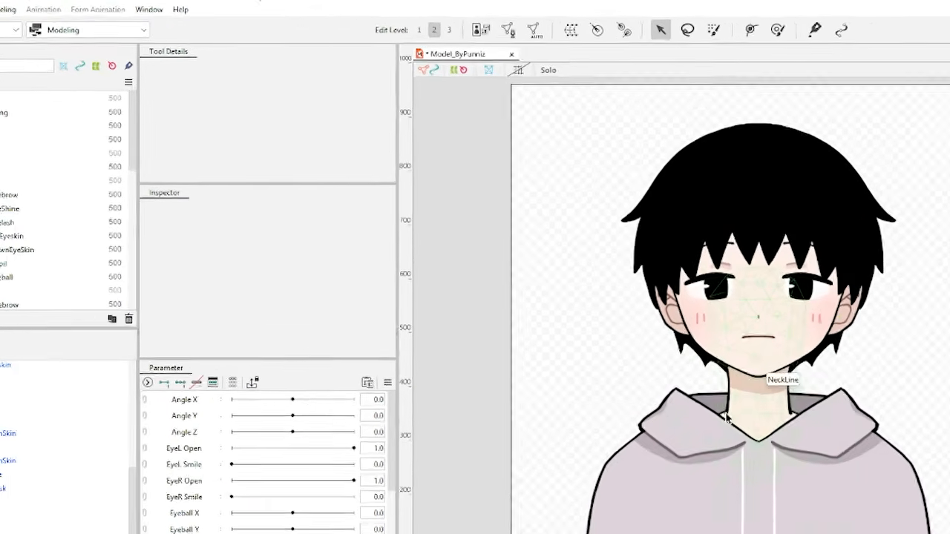
click(708, 325)
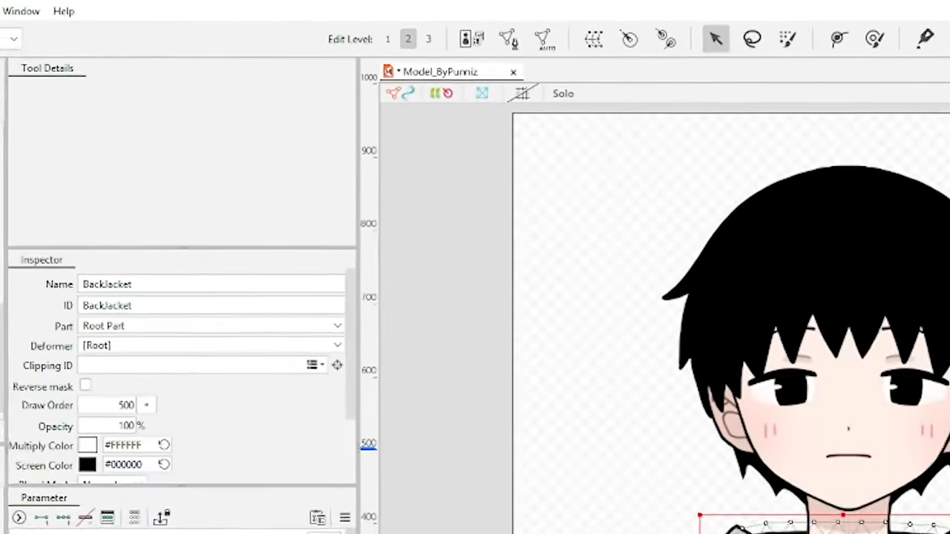
click(555, 208)
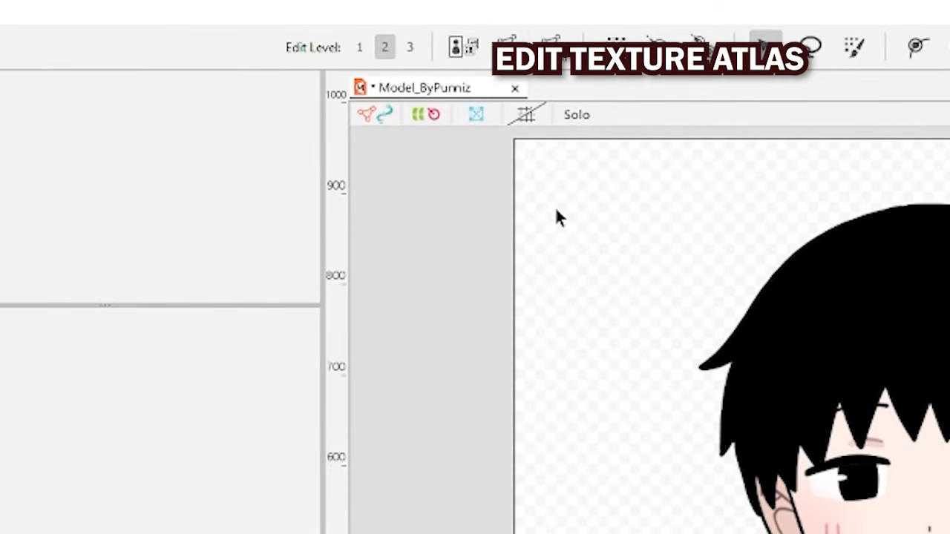
Start a new texture atlas and set both its width and height to 2048 px
click(457, 47)
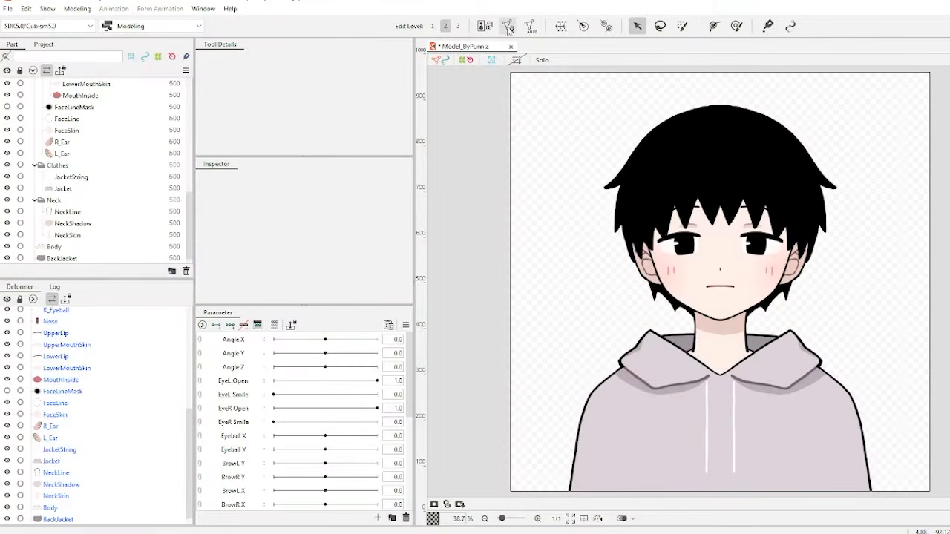
click(483, 27)
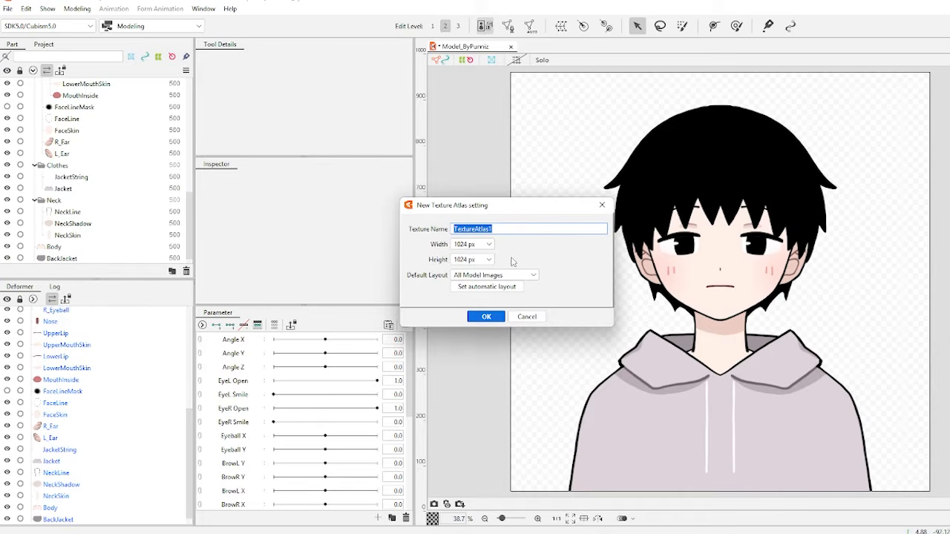
click(488, 245)
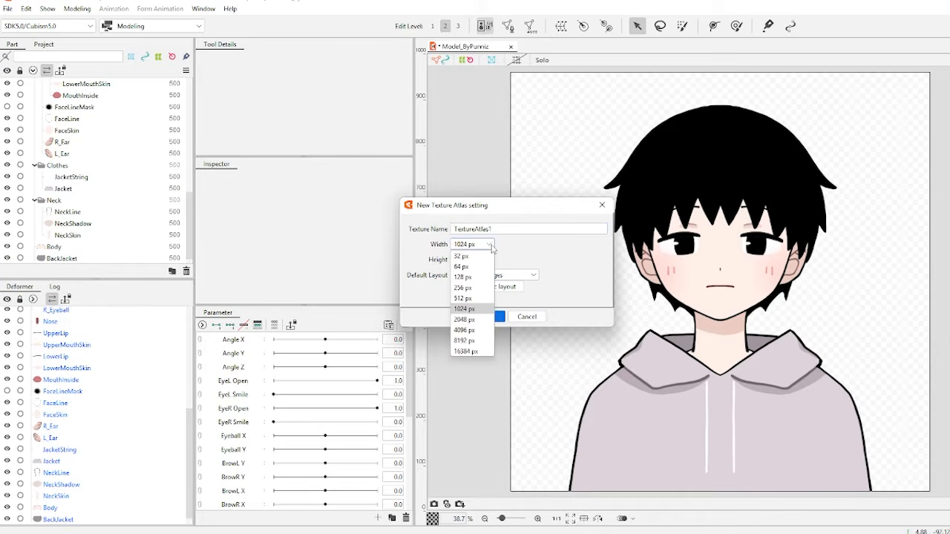
click(488, 320)
click(486, 264)
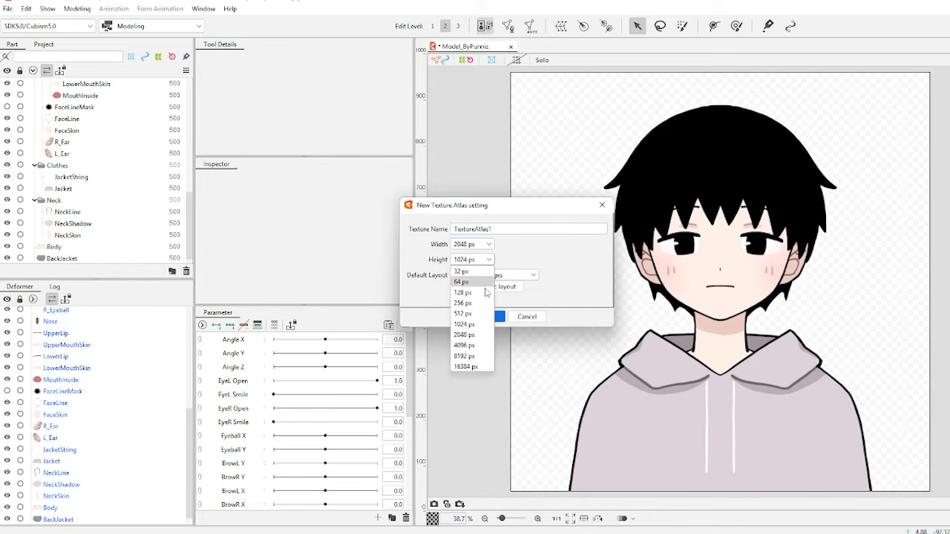
click(478, 336)
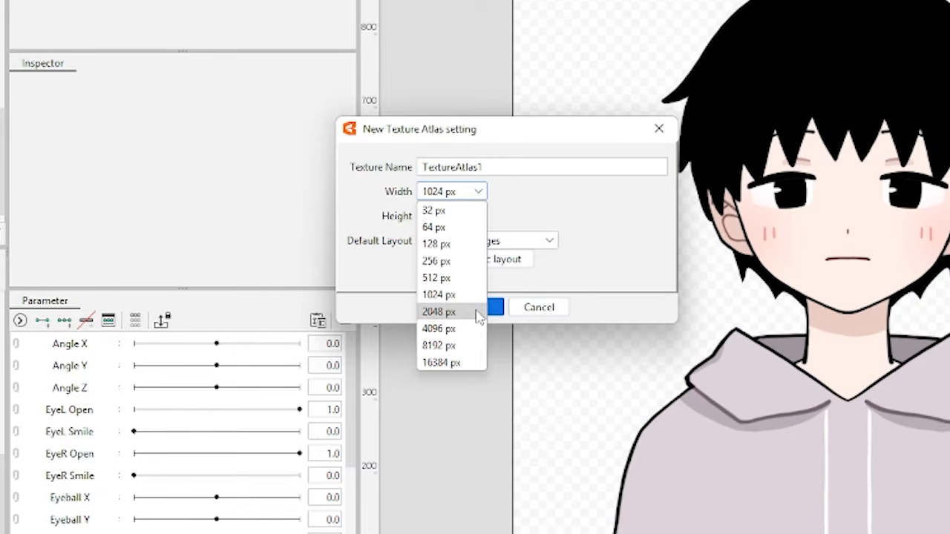
click(479, 312)
click(475, 216)
click(464, 336)
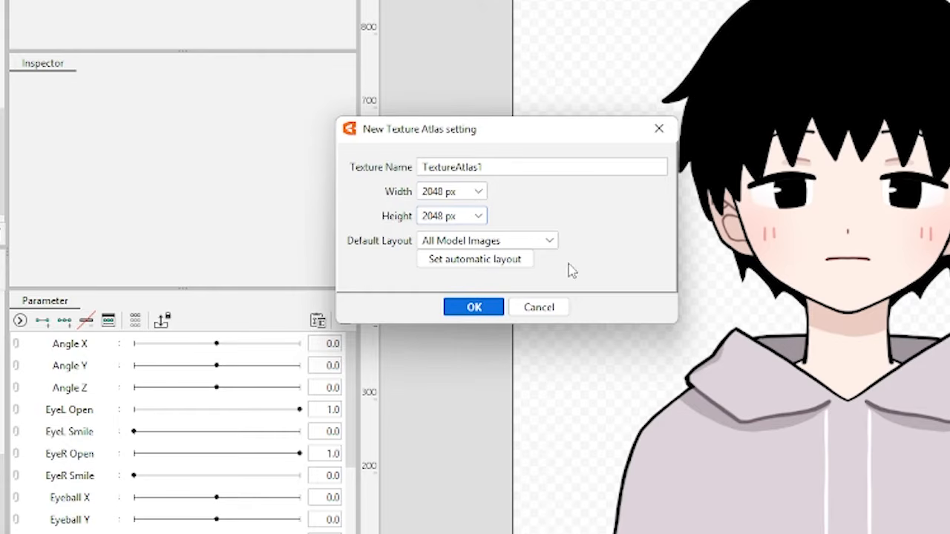
Set the atlas's default layout to Do not place and create it
click(536, 245)
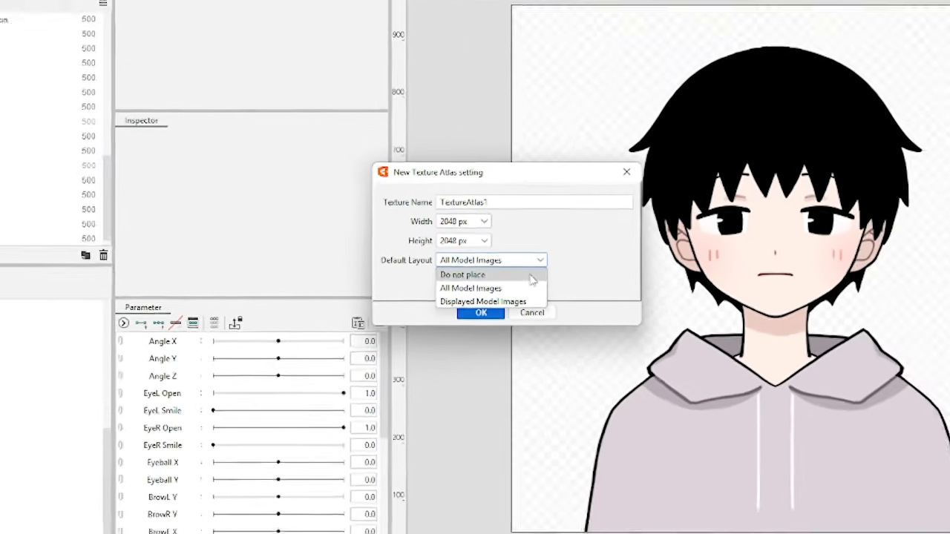
click(534, 259)
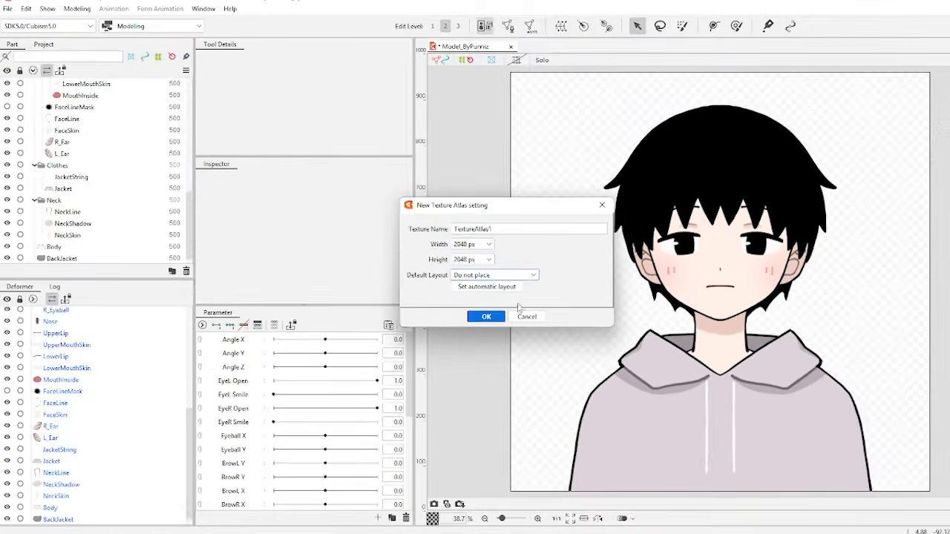
click(486, 317)
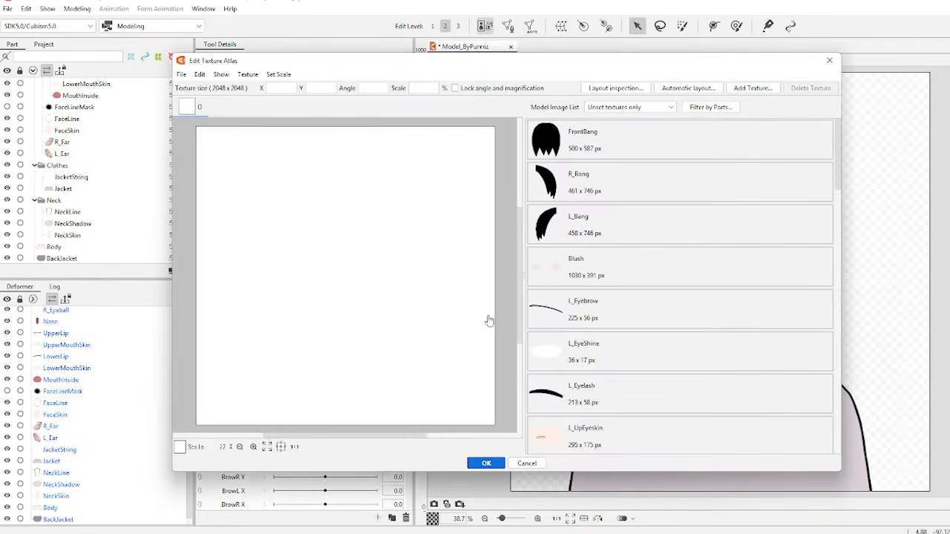
Place FrontBang near the top centre of the empty atlas and R_Bang to its right
click(619, 148)
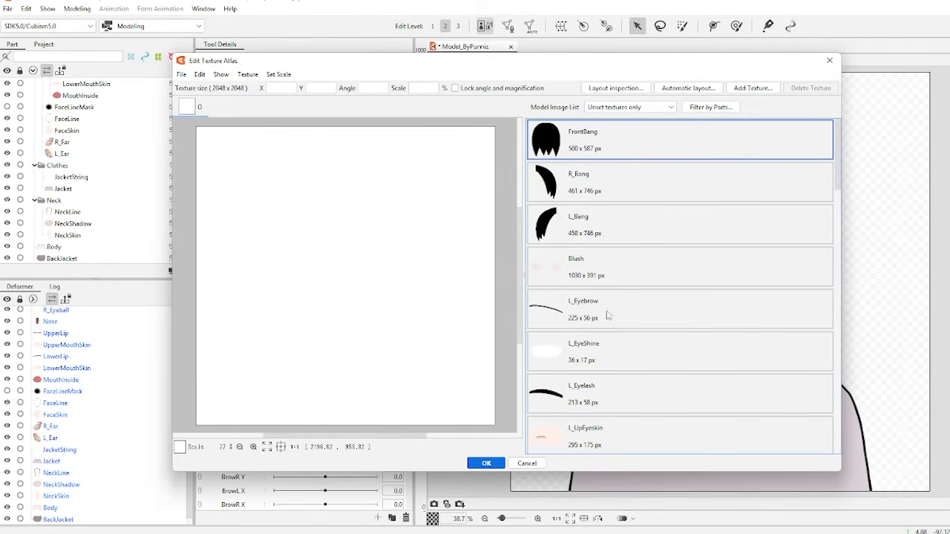
double_click(604, 151)
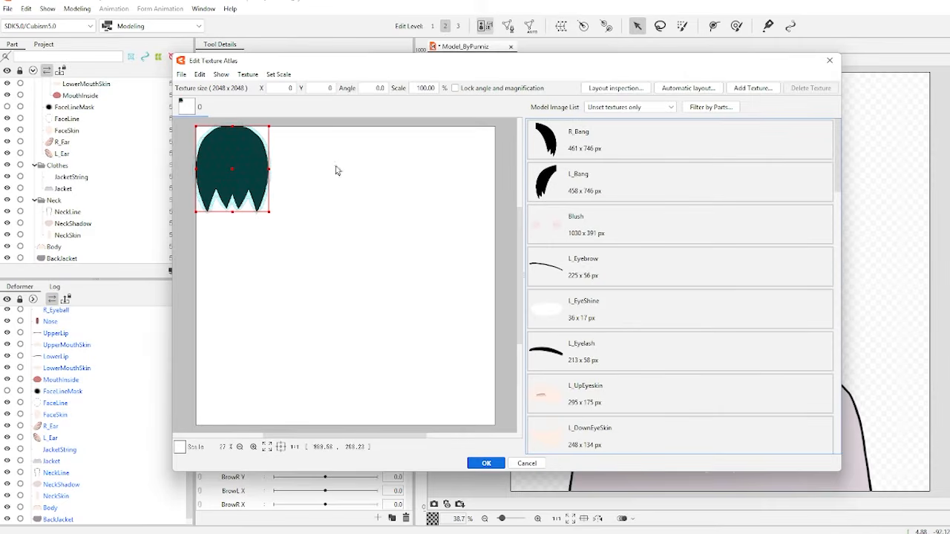
drag(234, 148, 346, 163)
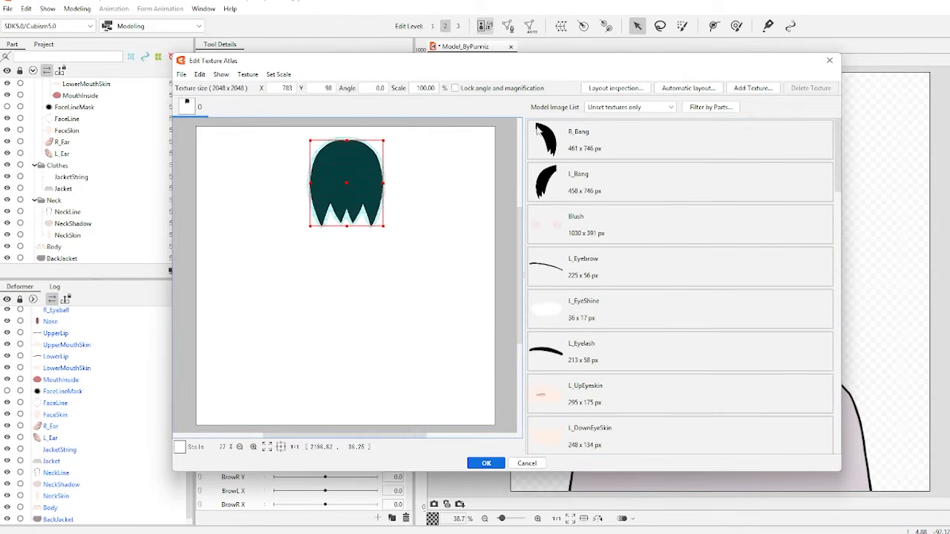
double_click(545, 138)
drag(250, 177, 440, 171)
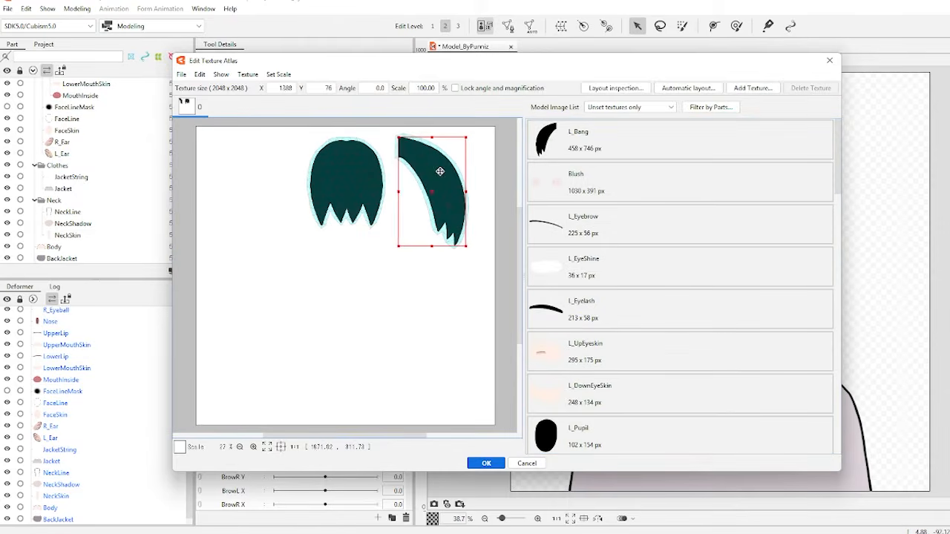
Add L_Bang to the left of FrontBang and Blush below the bangs on the atlas
double_click(598, 141)
drag(227, 159, 397, 271)
double_click(594, 141)
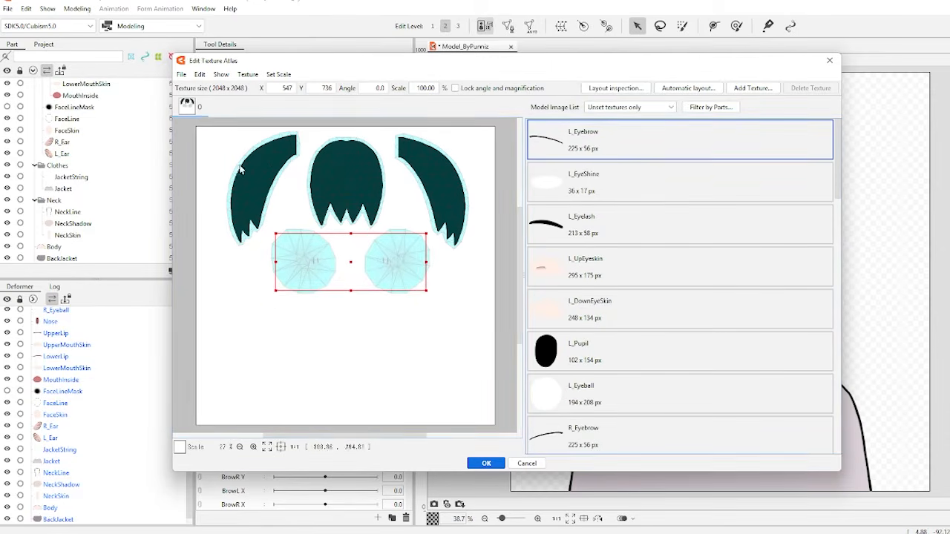
Add L_Eyebrow and L_Eyelash to the atlas and place them one below the other in its upper right corner
double_click(600, 153)
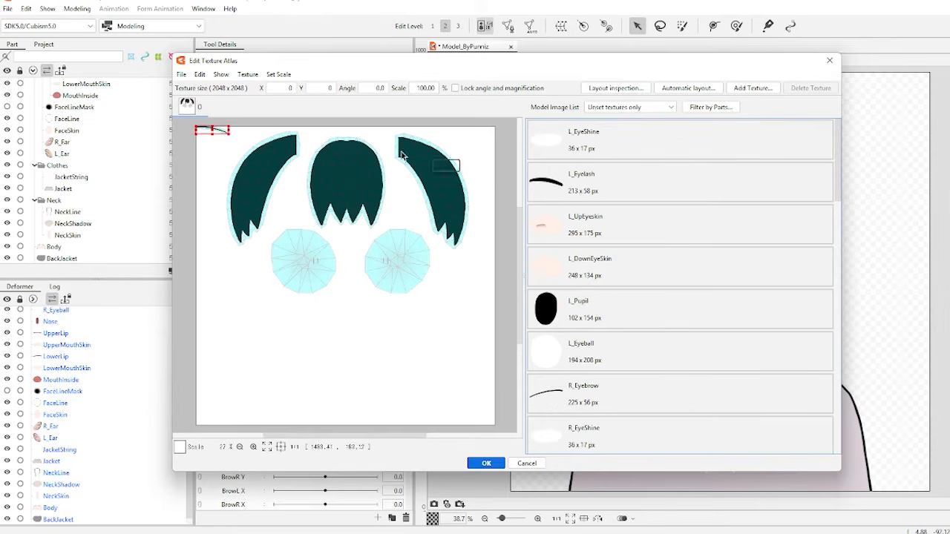
drag(220, 133, 474, 141)
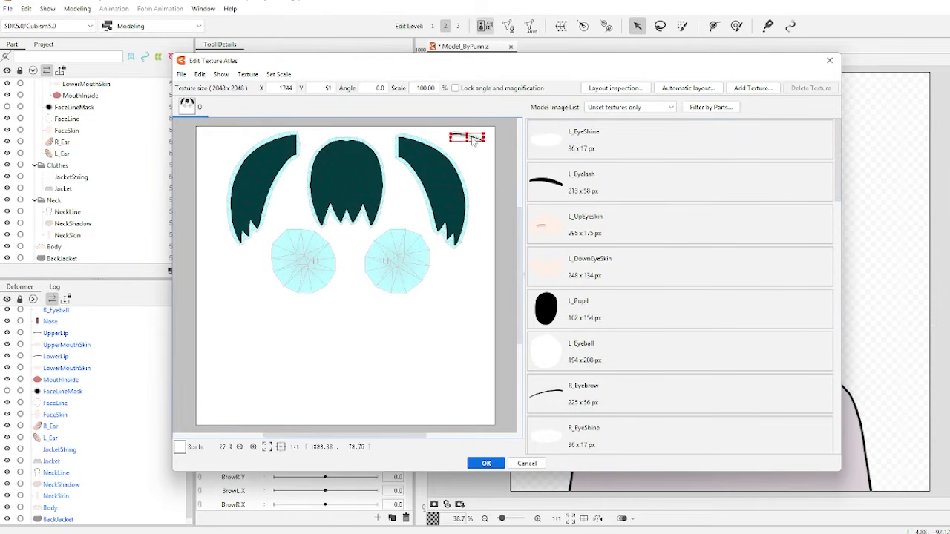
double_click(563, 190)
drag(218, 135, 469, 150)
Add L_EyeShine, L_UpEyeskin, L_DownEyeSkin and the remaining eye, mouth, ear and BackJacket parts in the atlas's free space without overlap
double_click(528, 148)
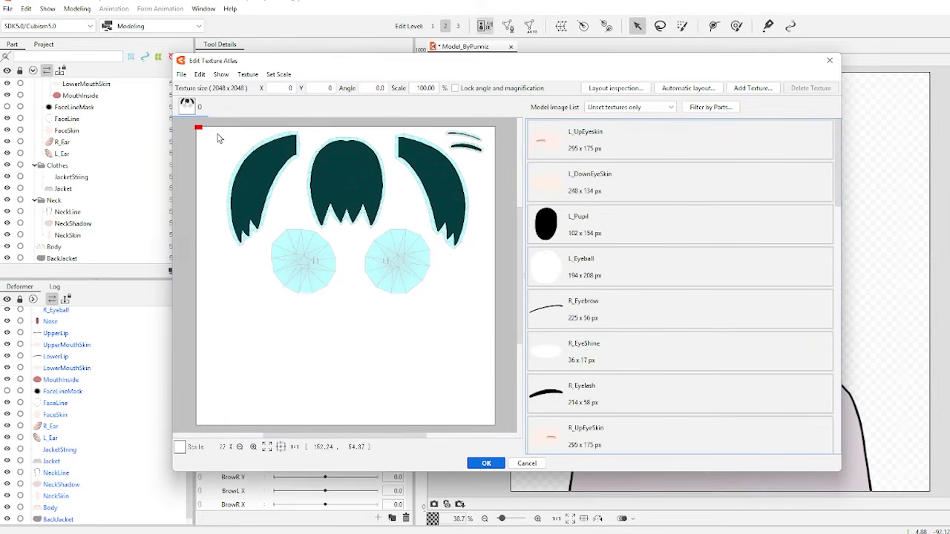
double_click(597, 152)
drag(213, 156, 467, 363)
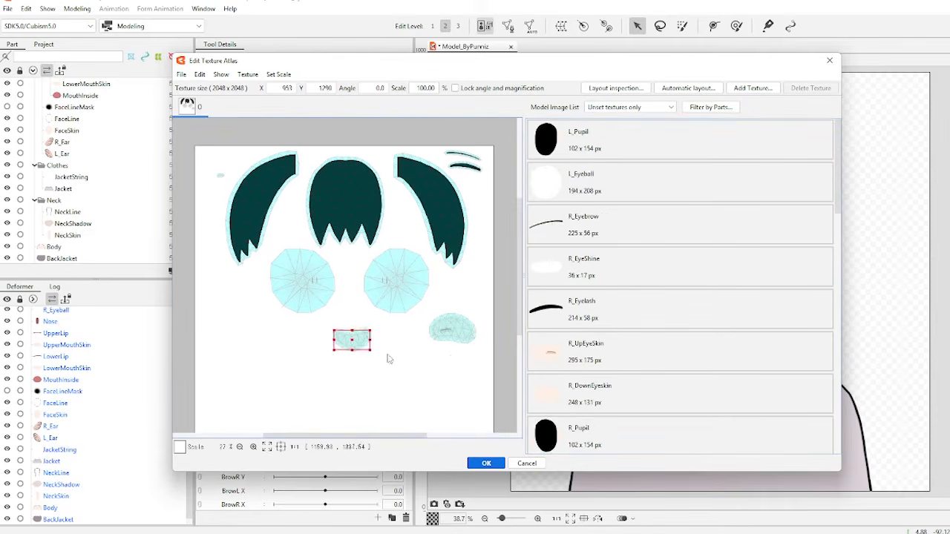
double_click(597, 152)
drag(203, 158, 468, 289)
double_click(598, 155)
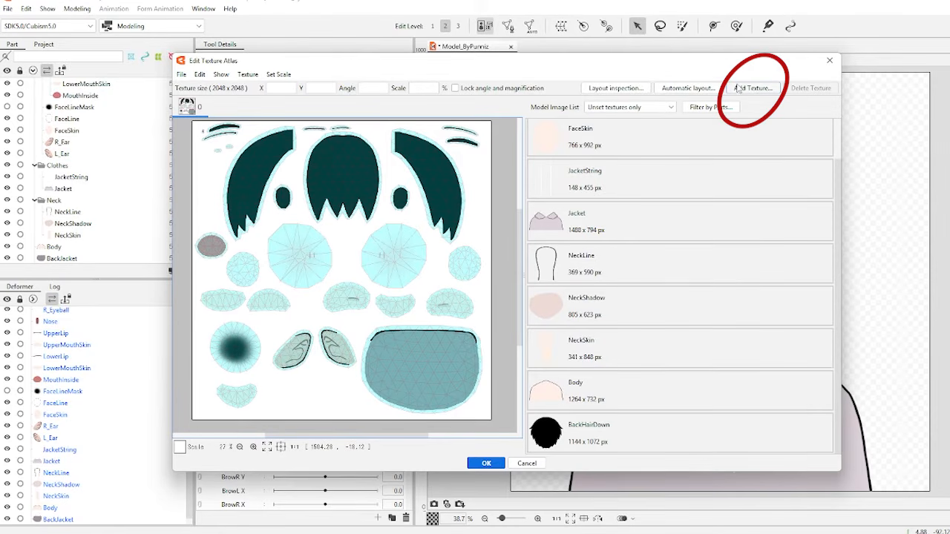
Add a second texture, TextureAtlas2, at 2048 x 2048 px and place FaceSkin and FaceLine apart on it
click(771, 92)
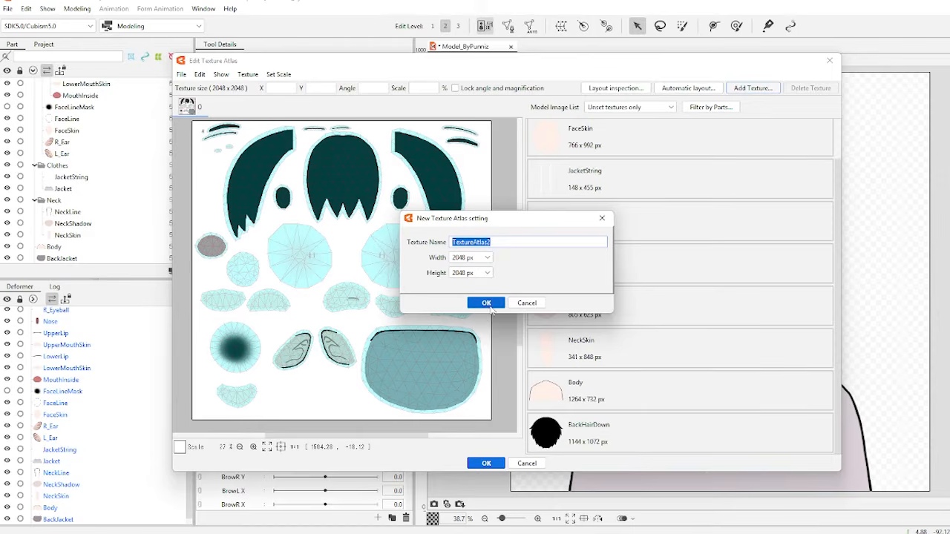
click(488, 309)
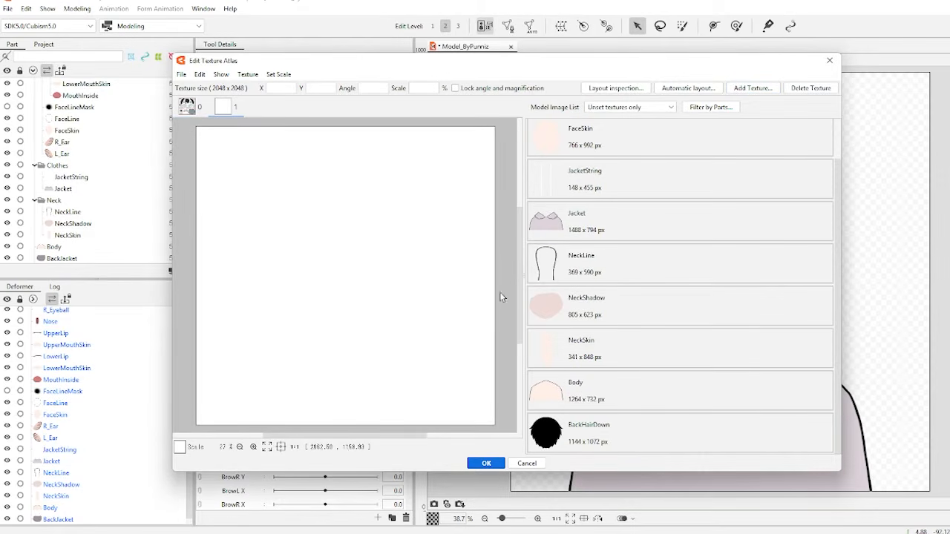
double_click(589, 147)
drag(278, 181, 459, 182)
double_click(586, 143)
drag(305, 168, 316, 304)
Place JacketString, Jacket and the remaining neck, body and back hair parts, spreading the large ones onto a third texture
double_click(586, 142)
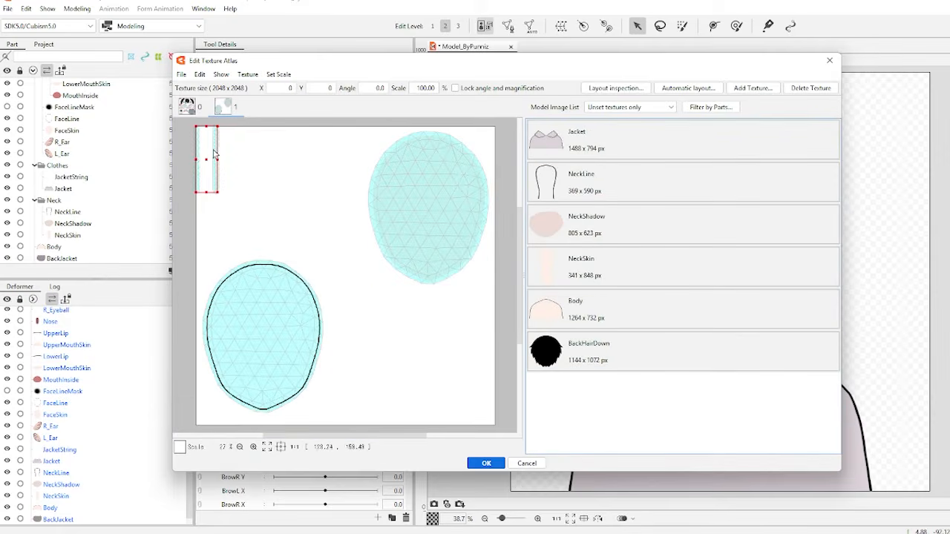
drag(214, 154, 353, 374)
double_click(586, 143)
drag(377, 168, 381, 198)
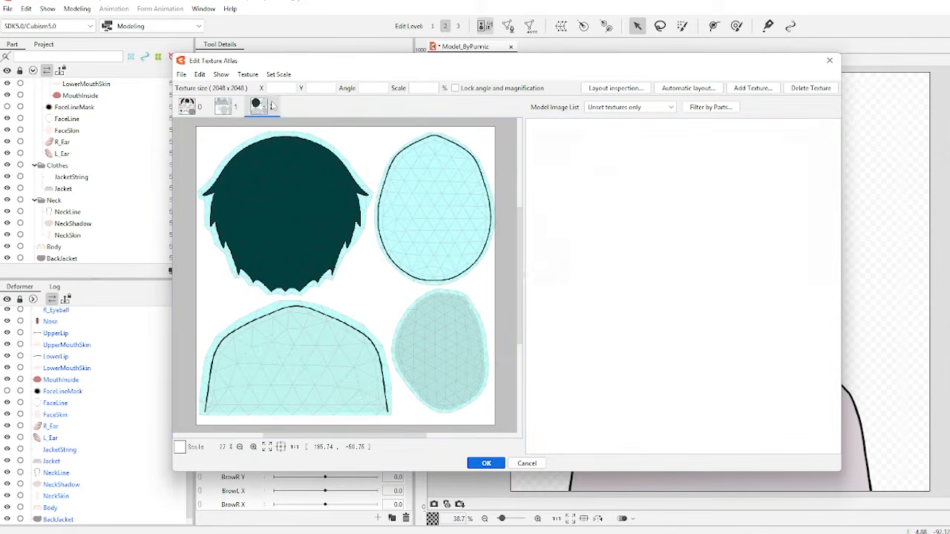
Review the layouts of textures 1 and 0 and apply the texture atlas
click(223, 106)
click(186, 106)
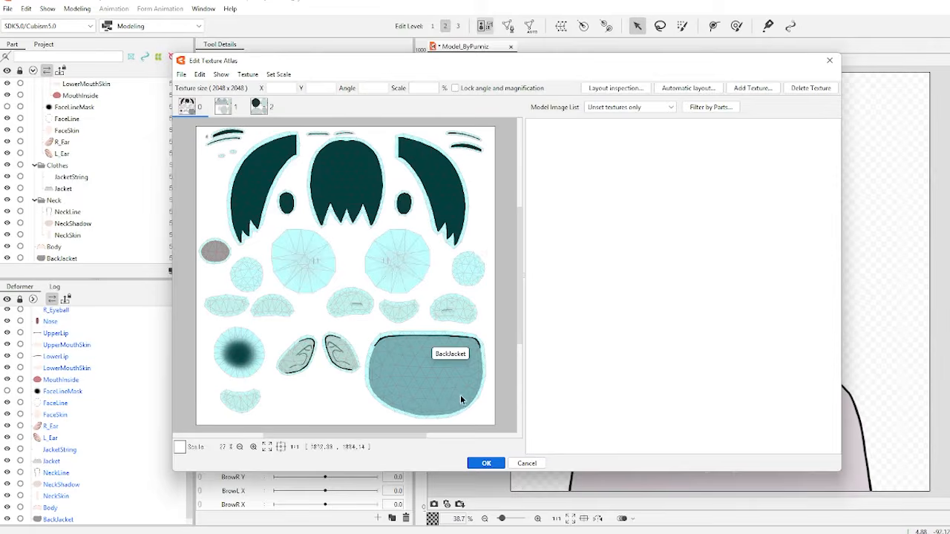
click(486, 464)
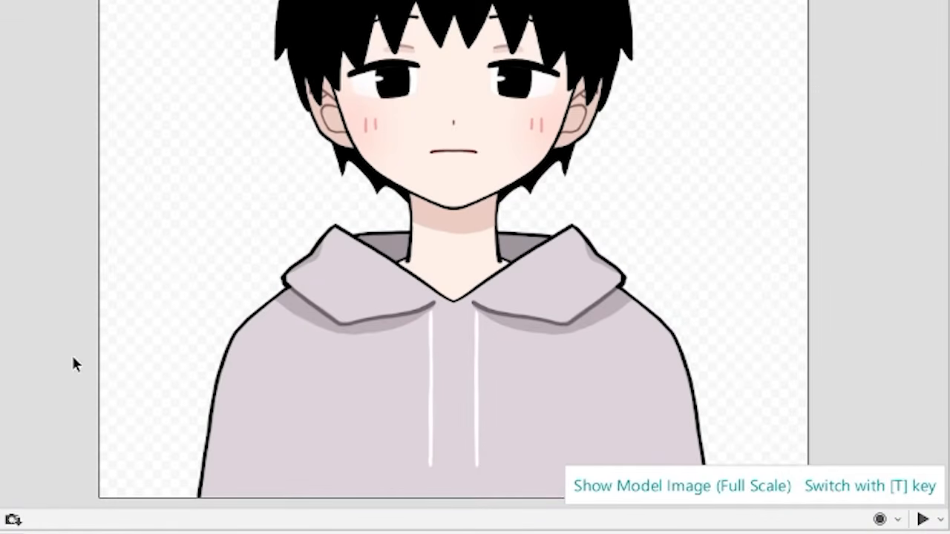
Switch the canvas repeatedly between the full-scale model image and the texture atlas display to compare them
key(t)
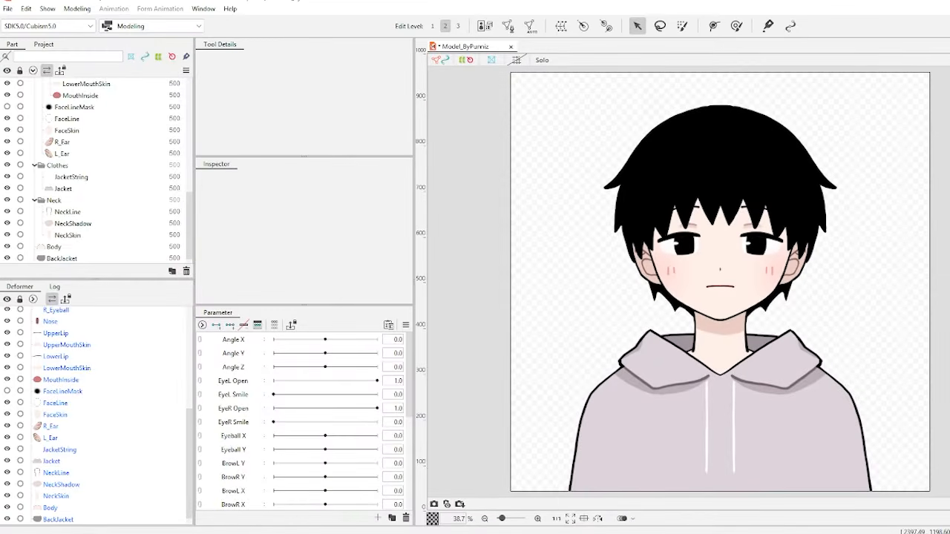
key(t)
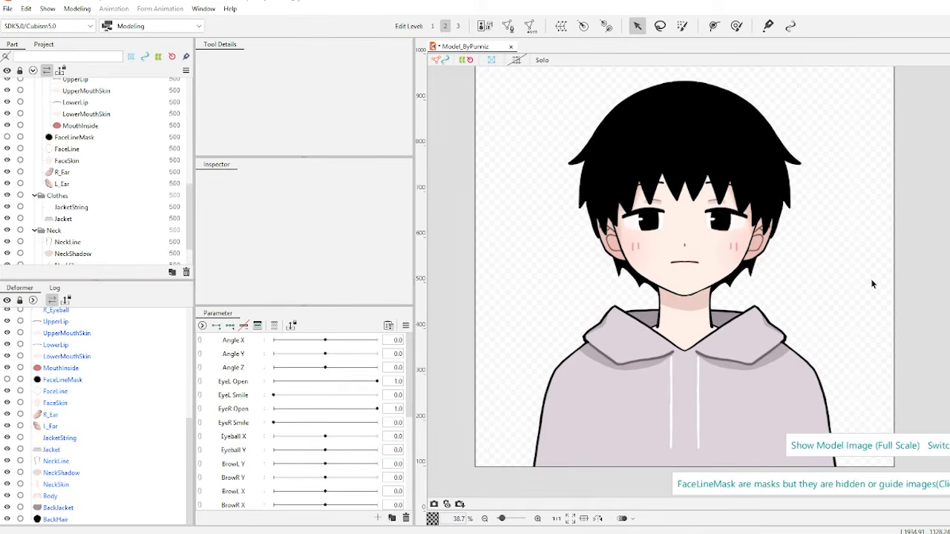
key(t)
key(t)
key(t)
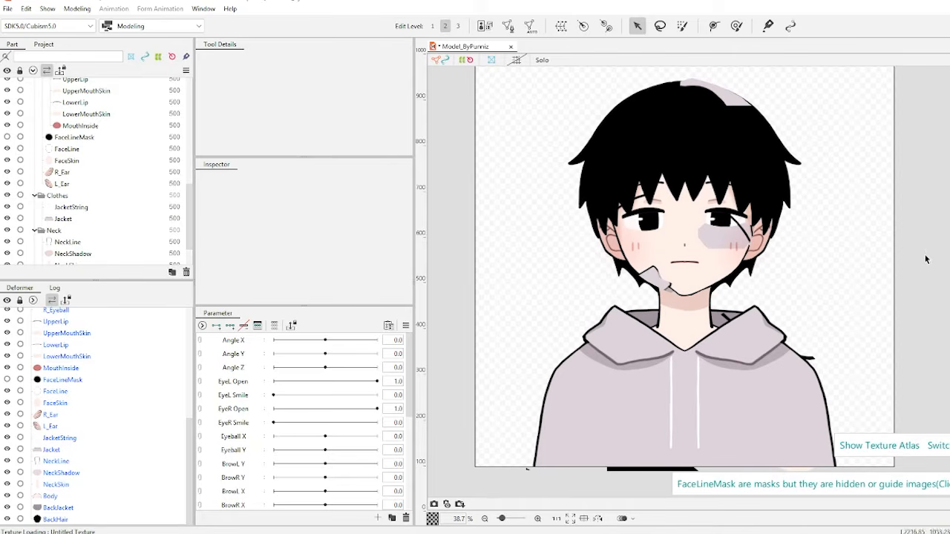
key(t)
Rearrange the overlapping parts of the texture atlas with Automatic layout and apply the atlas
click(526, 26)
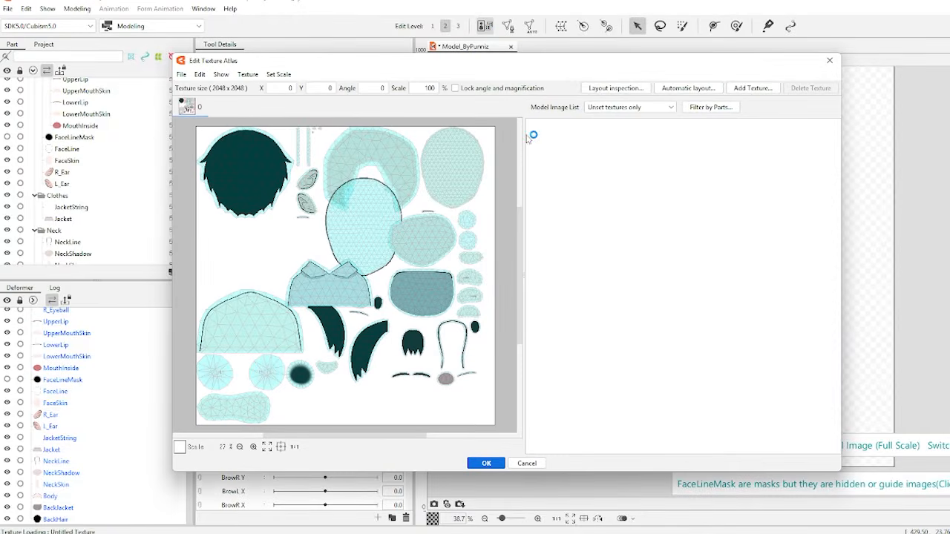
click(682, 87)
click(486, 319)
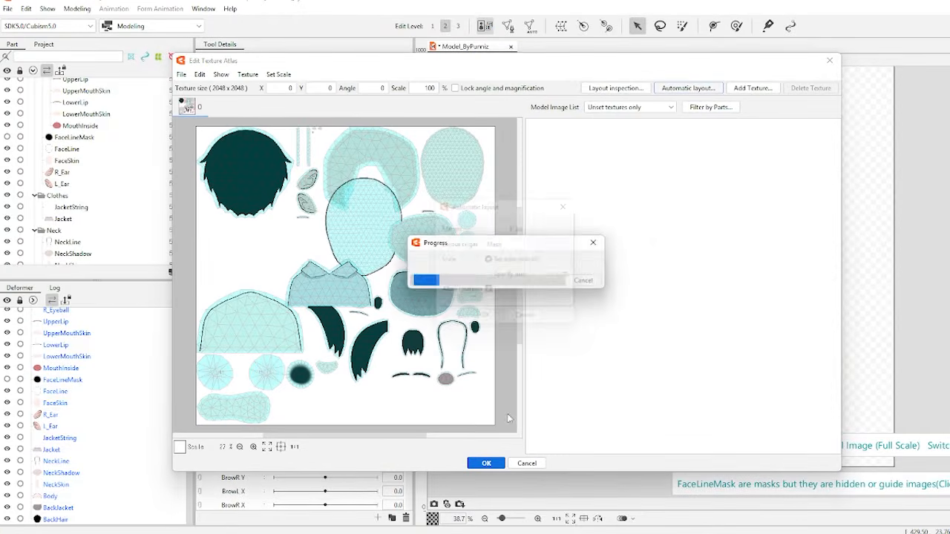
click(486, 463)
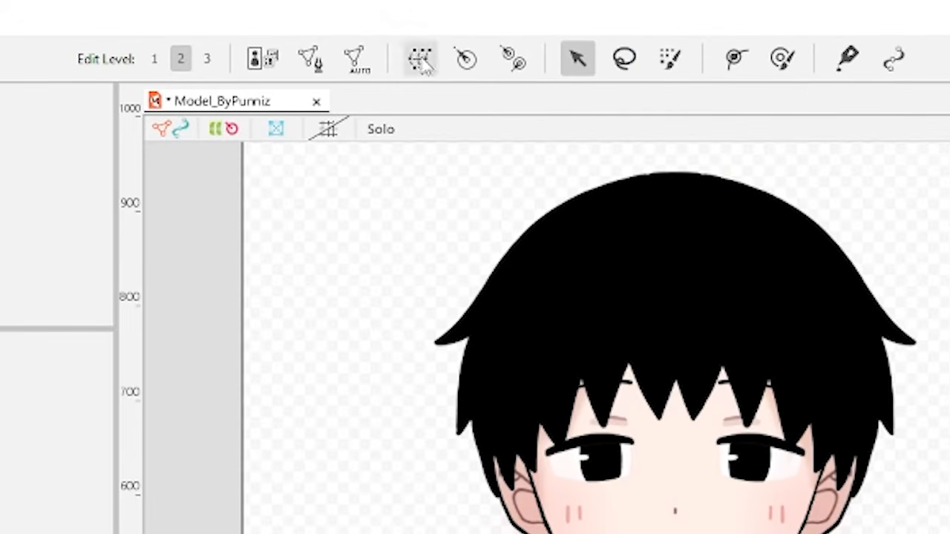
Create a warp deformer as parent of the front bangs, with 5 × 5 warp division and 2 × 2 Bezier division
click(707, 286)
click(420, 59)
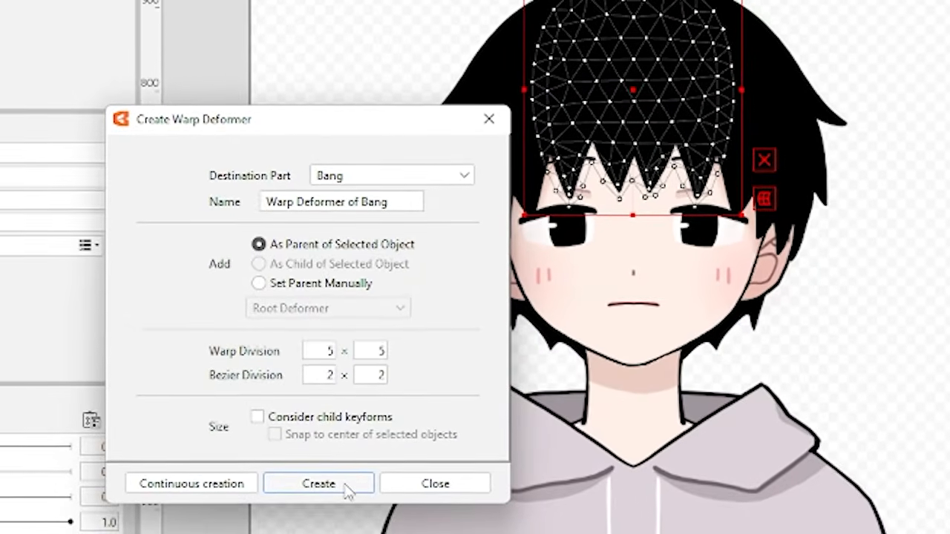
click(346, 533)
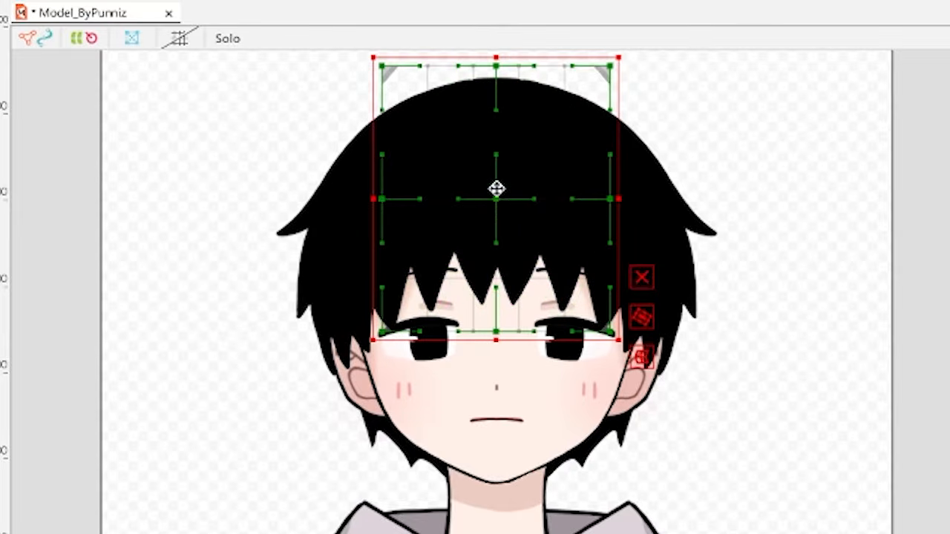
Try moving the bang deformer as a whole and pulling its centre and lower control points, undoing each change
drag(497, 188, 511, 235)
key(ctrl+z)
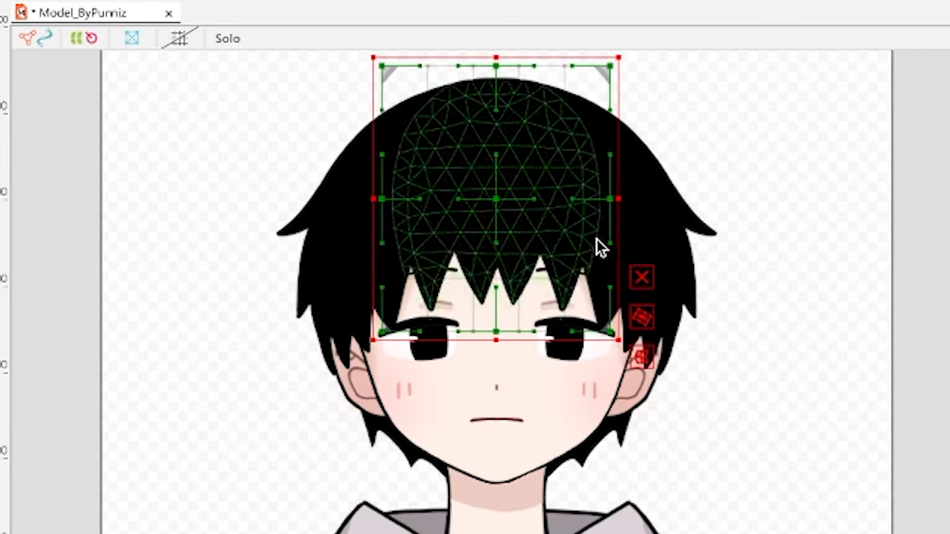
click(641, 277)
drag(483, 200, 540, 211)
key(ctrl+z)
drag(494, 333, 548, 319)
key(ctrl+z)
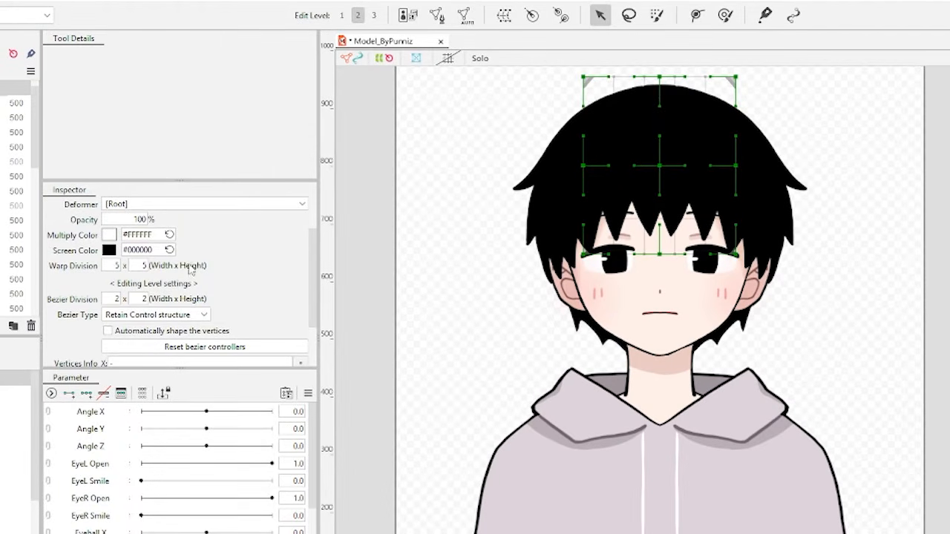
Rename the bang warp deformer as DF_Bang
scroll(164, 268, up, 2)
click(193, 207)
click(198, 208)
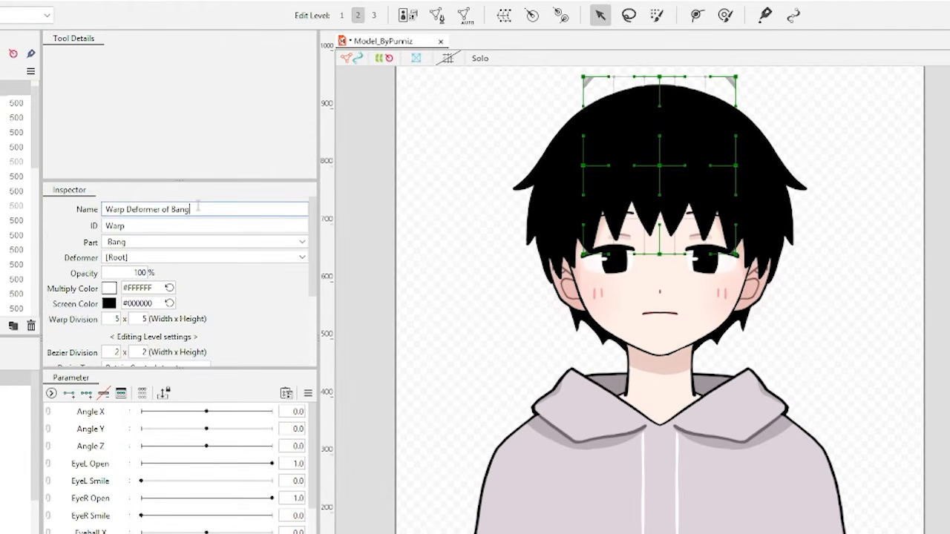
key(ctrl+a)
text(B)
key(Return)
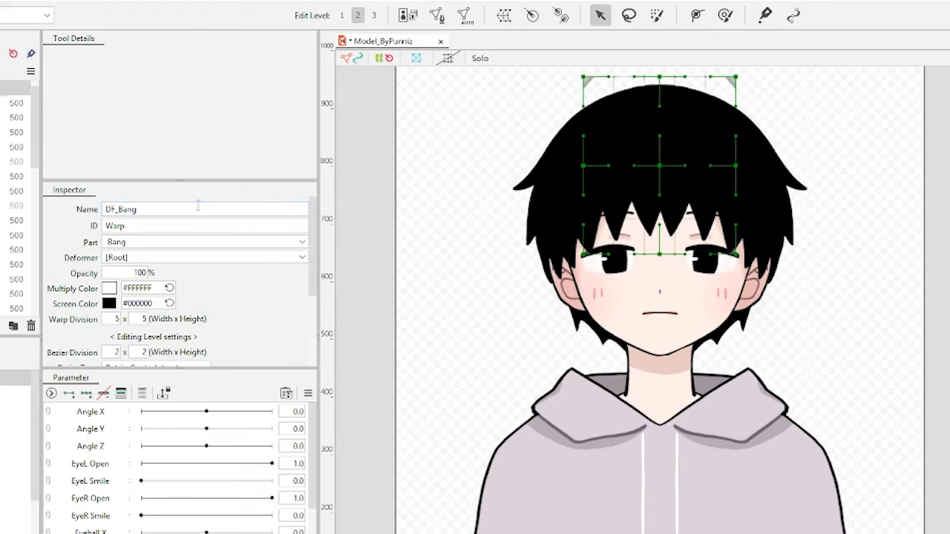
Try 9 × 7 warp and 3 × 3 Bezier divisions on DF_Bang, undo them, and test-bend its lower edge with the original grid before undoing that too
scroll(247, 281, down, 2)
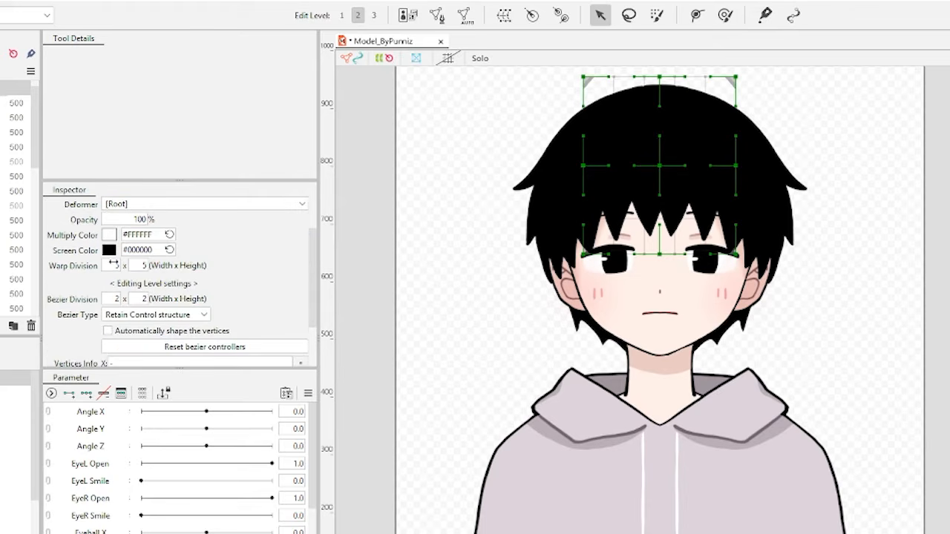
drag(113, 264, 128, 265)
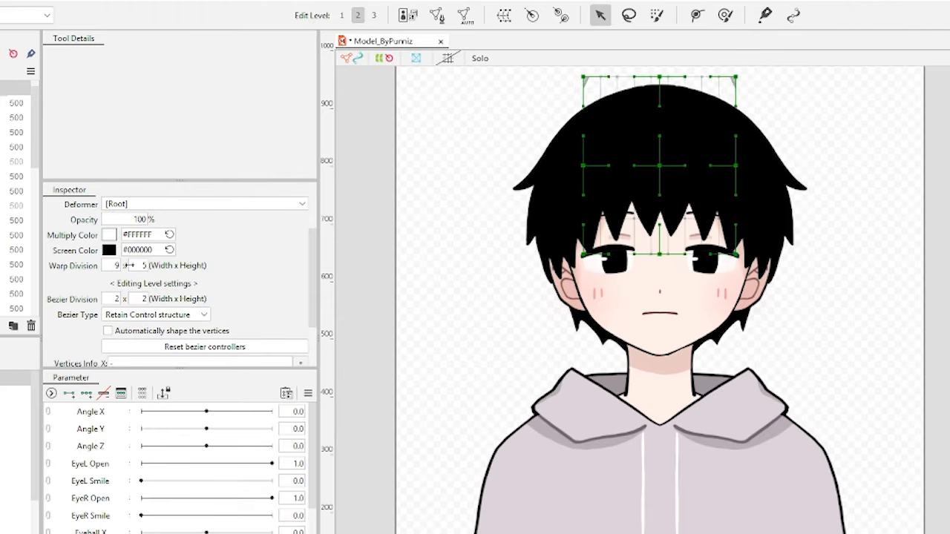
drag(116, 299, 138, 298)
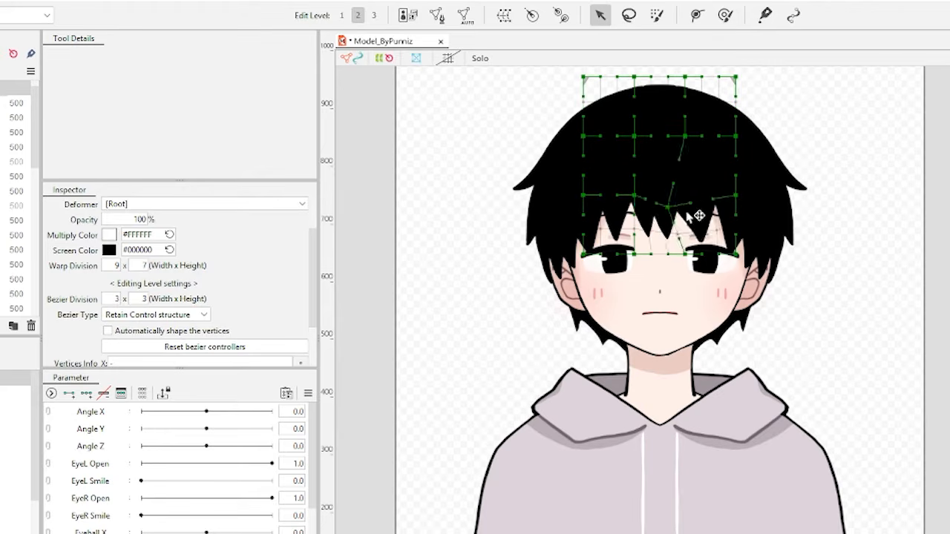
key(ctrl+z)
key(ctrl+z)
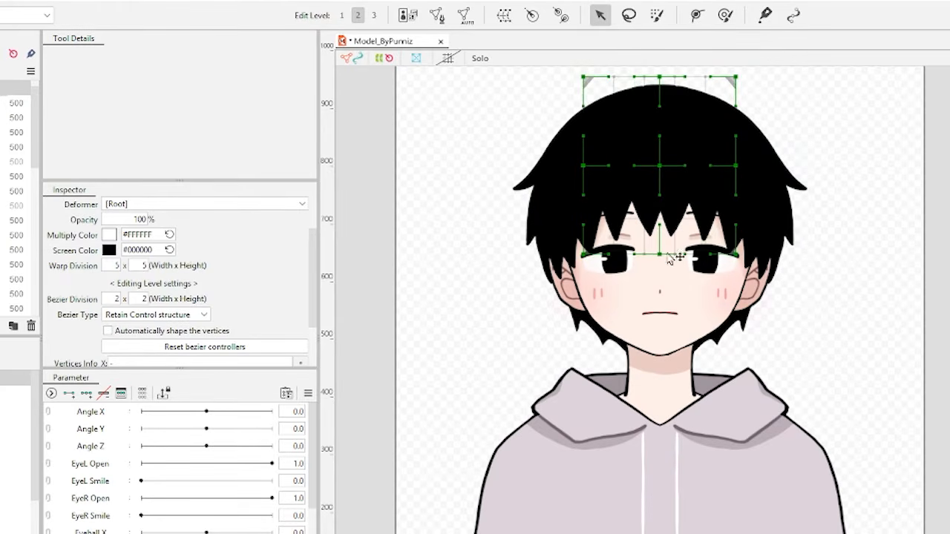
drag(580, 248, 672, 232)
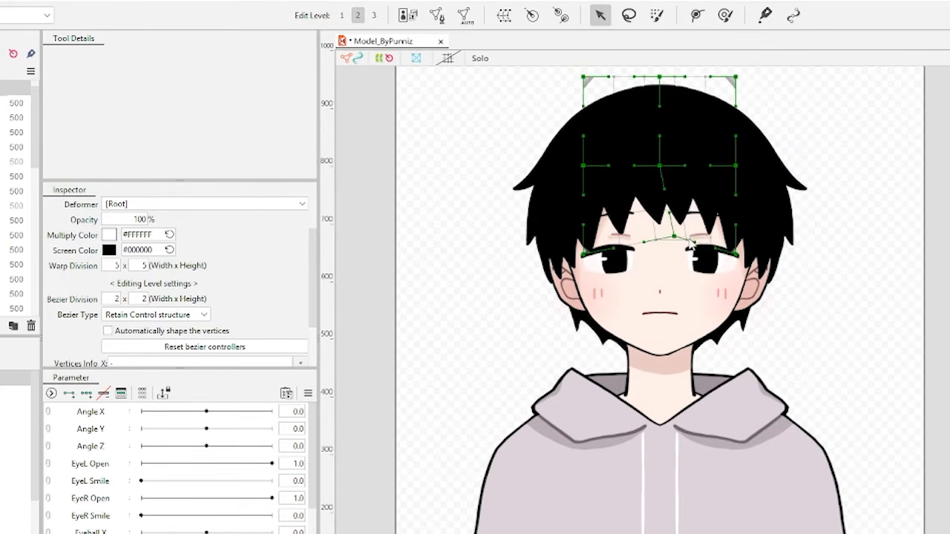
key(ctrl+z)
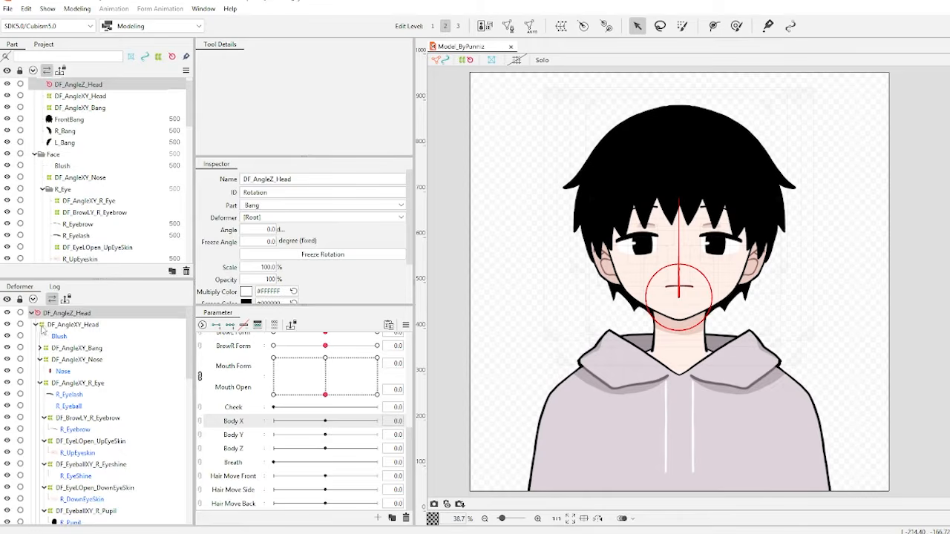
Collapse the head, back hair and neck shadow branches of the deformer hierarchy, including the parent DF_AngleZ_Head
click(50, 327)
click(35, 325)
click(36, 357)
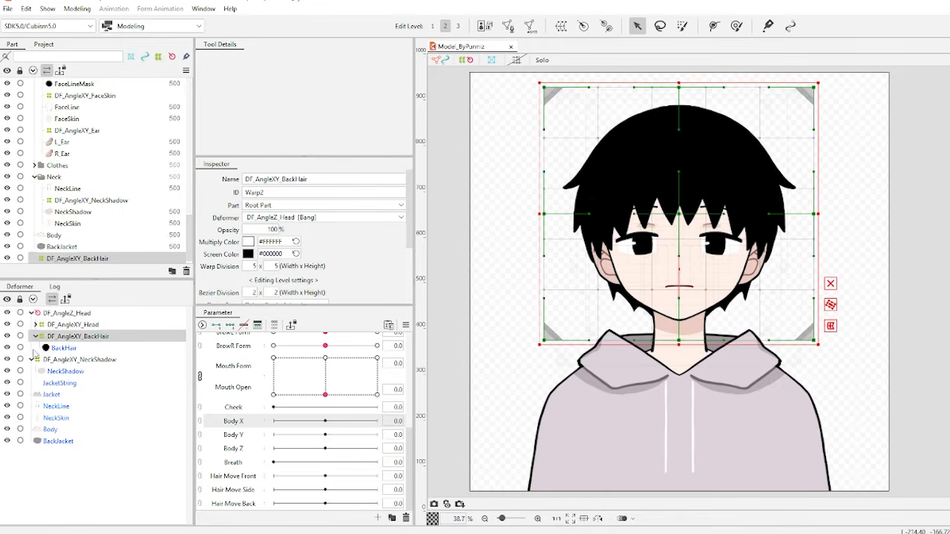
click(35, 336)
click(32, 348)
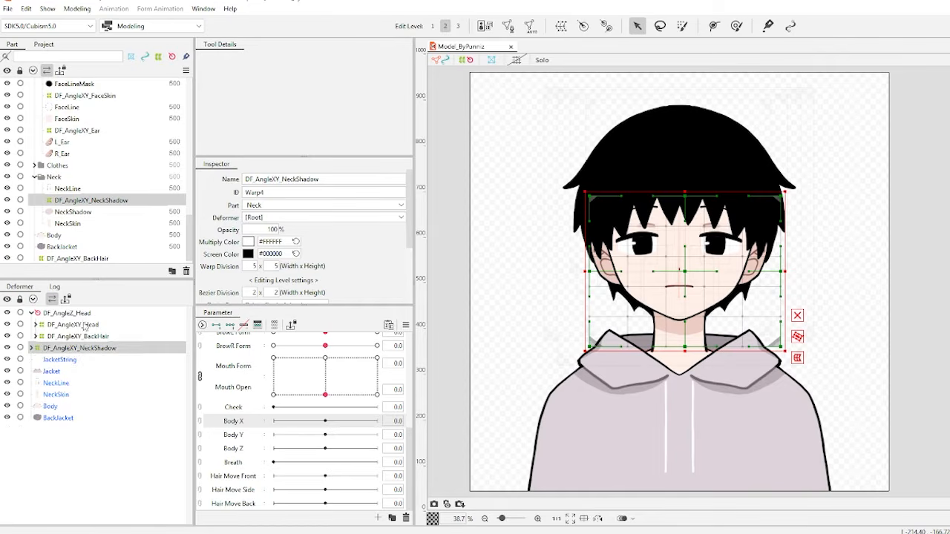
double_click(79, 315)
Select everything and create a warp deformer named DF_BodyXY as parent of the selected objects
key(ctrl+a)
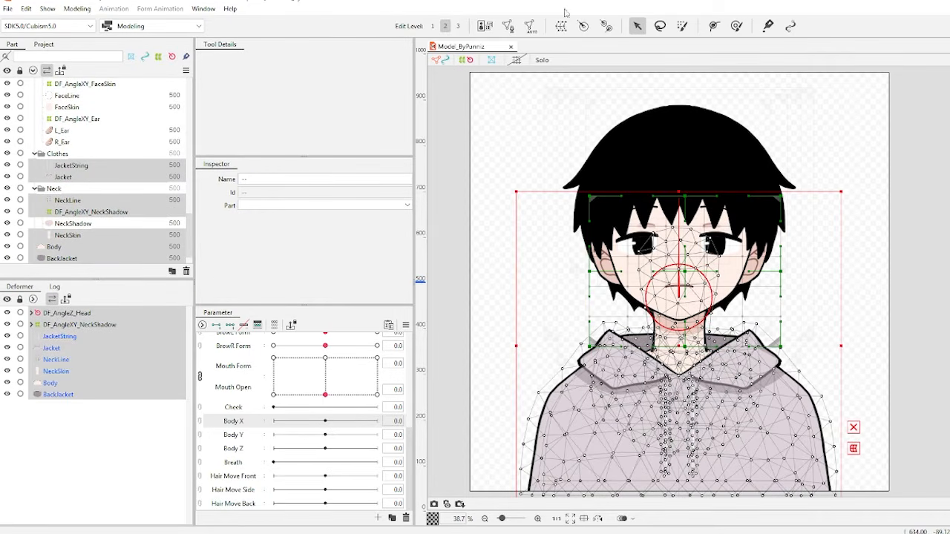
click(561, 26)
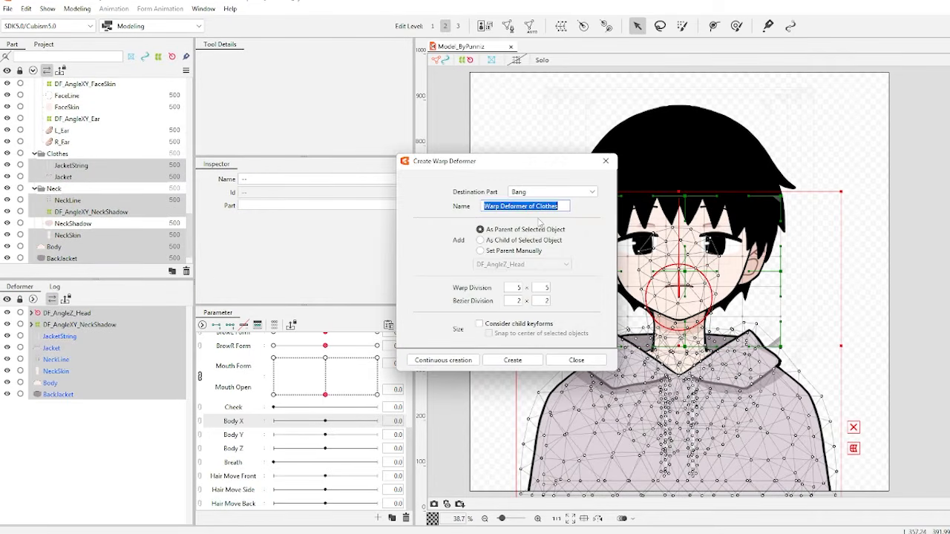
text(DF_BodyXY)
click(512, 360)
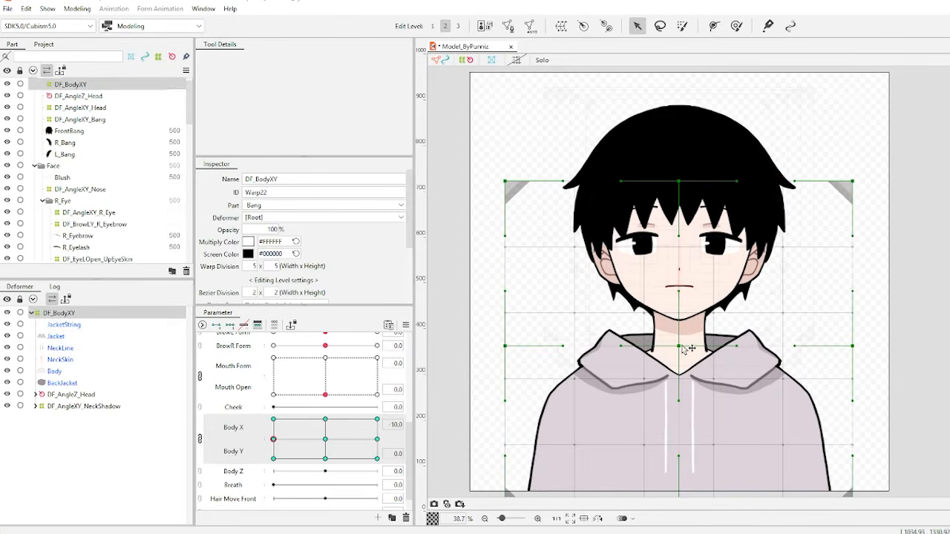
Shift the central and upper middle control points of DF_BodyXY to shape the Body X -10, Body Y 0 keyform
mouse_move(679, 345)
mouse_down()
mouse_move(654, 346)
mouse_move(696, 346)
mouse_move(679, 346)
mouse_up()
mouse_move(677, 184)
mouse_down()
mouse_move(627, 182)
mouse_move(671, 182)
mouse_up()
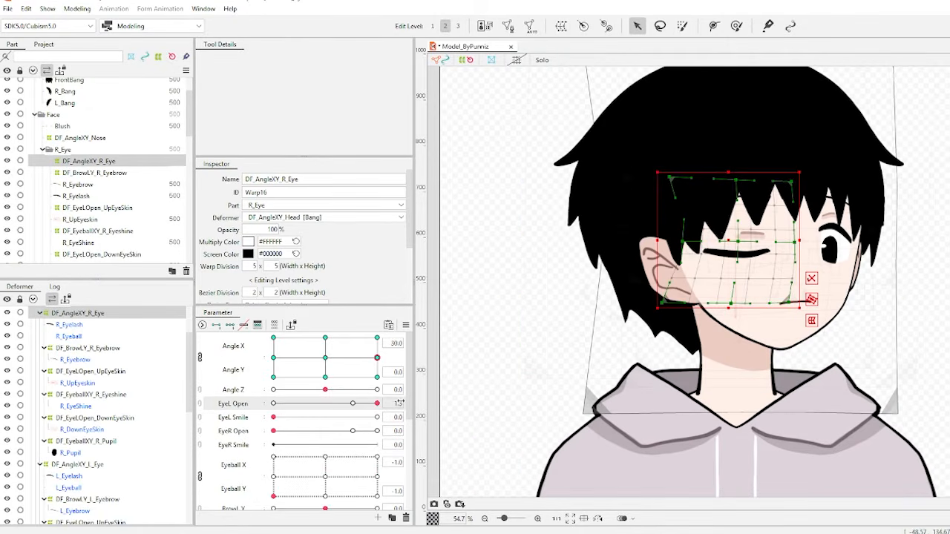
Preview EyeR Open at 1.3 and EyeL Smile at 1.0, then set both eyes' openness to 1.0, EyeL Smile to 0 and Eyeball X/Y to 0
click(378, 430)
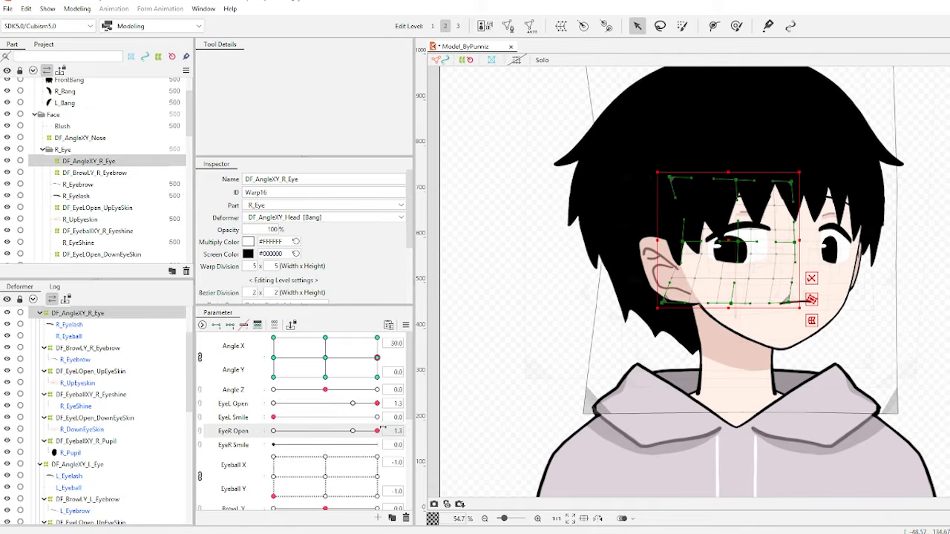
click(376, 417)
click(353, 404)
click(353, 430)
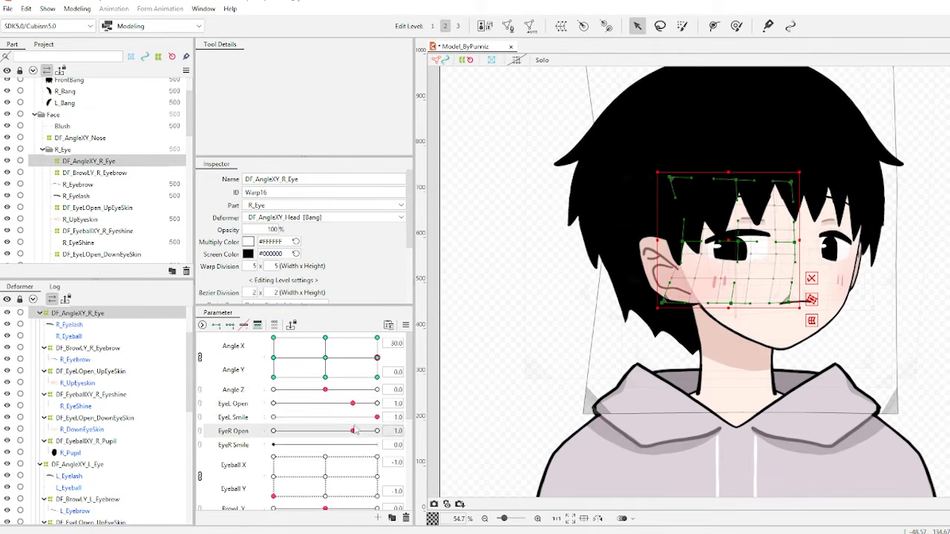
click(273, 417)
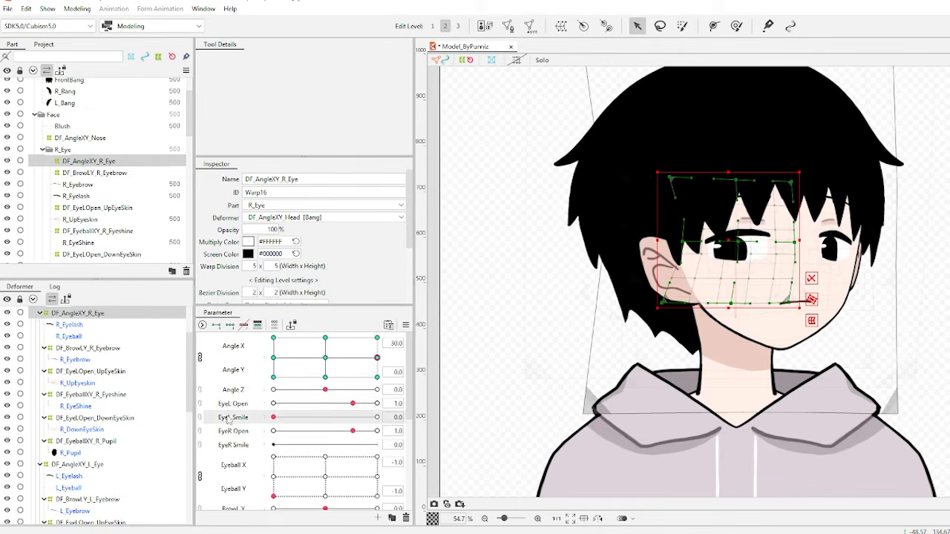
click(324, 477)
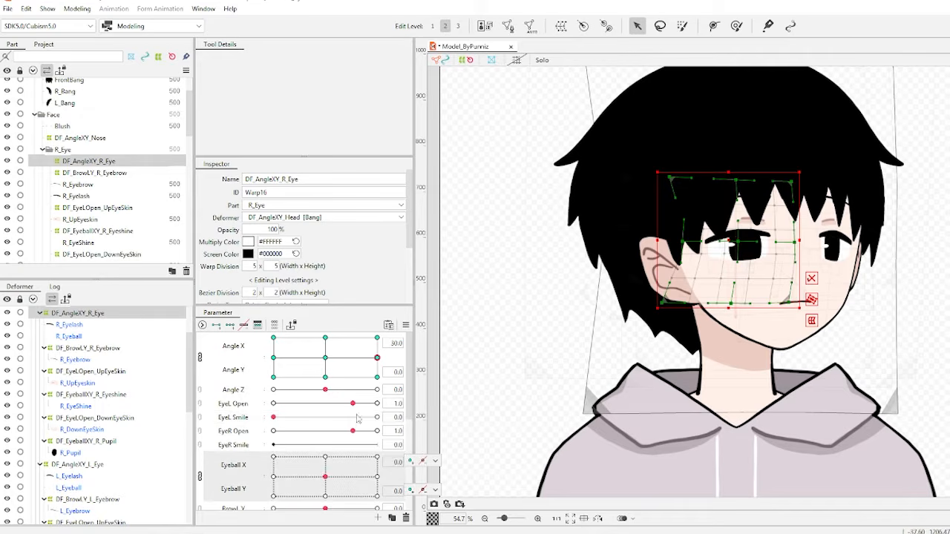
At Angle X 30, Angle Y -30 with eyes closed, move DF_AngleXY_R_Eye's outer middle control point inward, then check Angle X -30 and recentre the angles
click(377, 377)
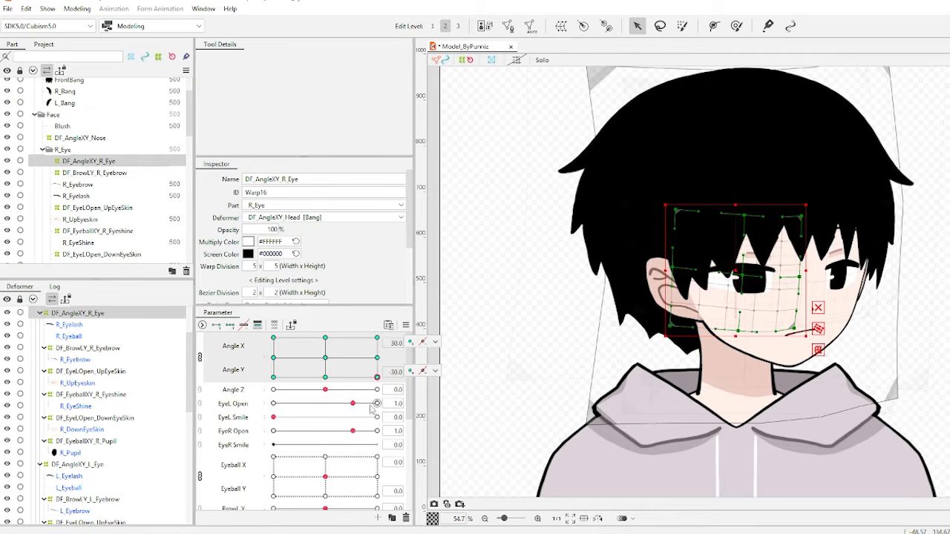
click(273, 403)
click(273, 431)
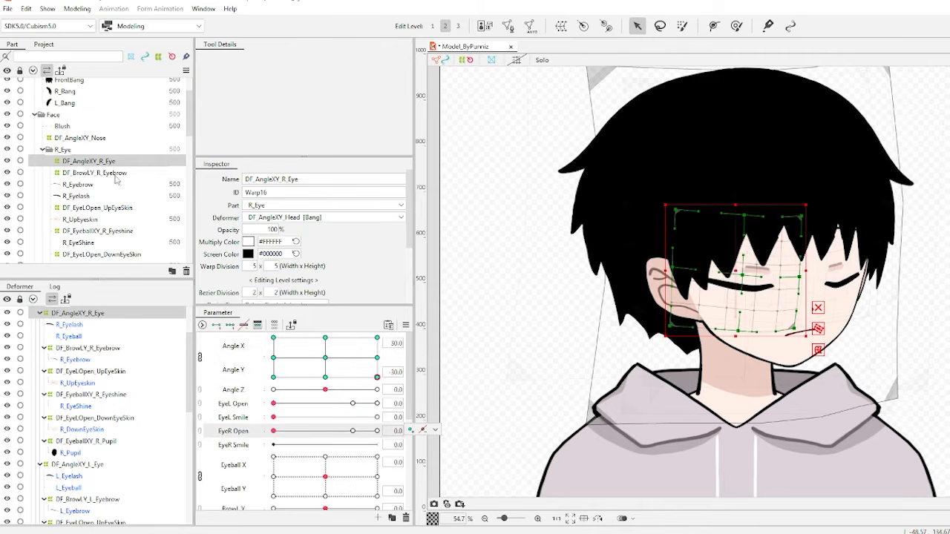
click(377, 376)
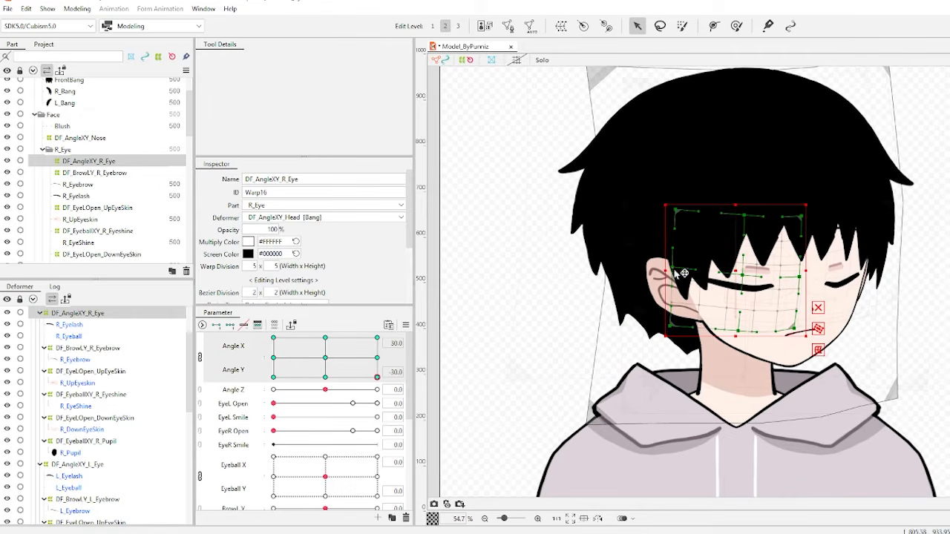
drag(675, 272, 701, 276)
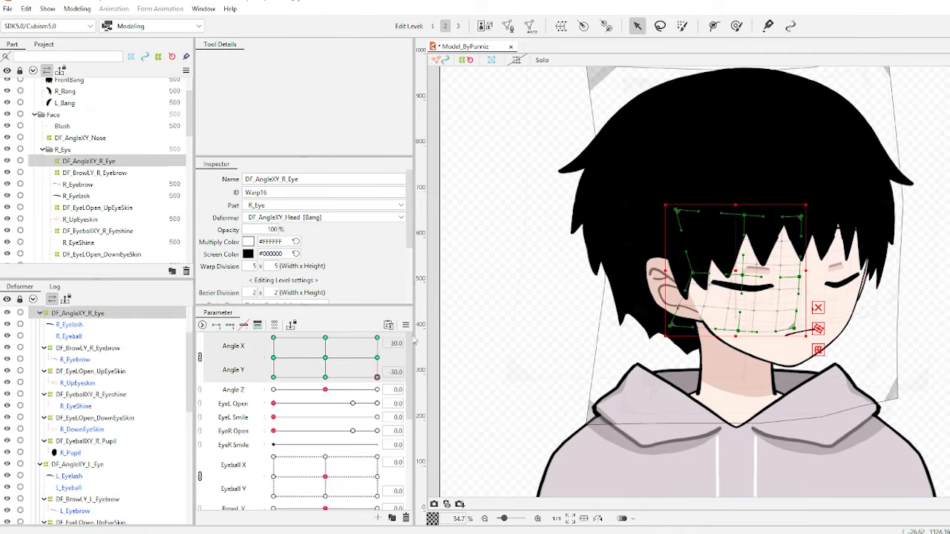
click(273, 377)
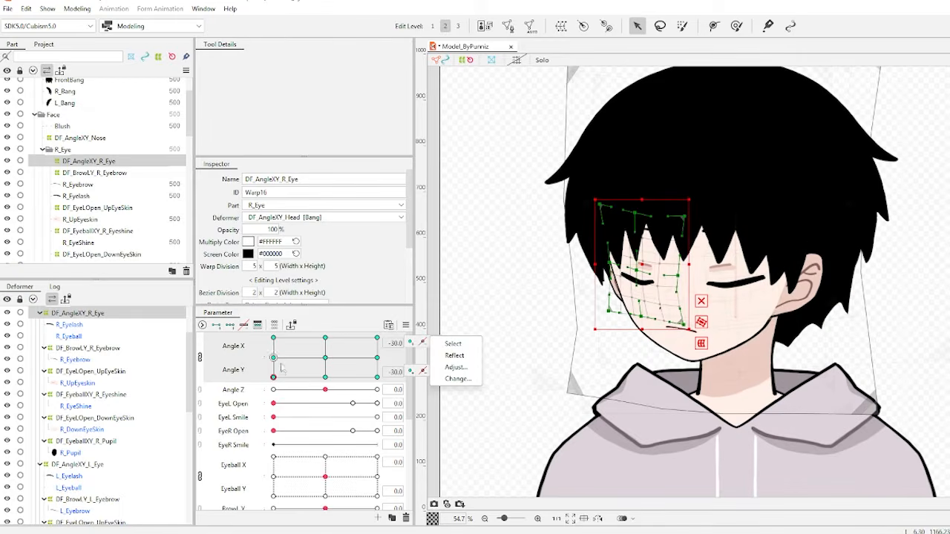
click(325, 358)
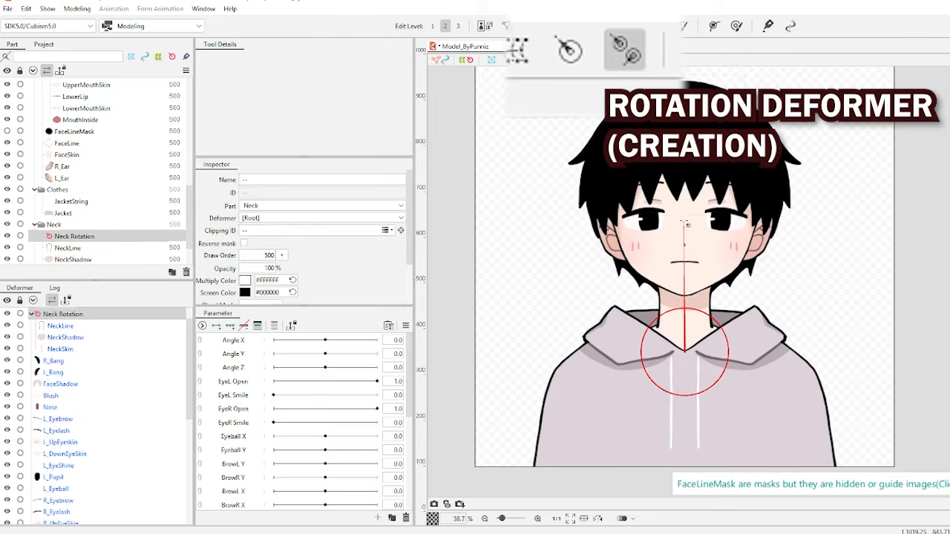
Try swinging the neck's rotation deformer by its handle, then undo the swing and the deformer's creation and deselect everything
drag(683, 222, 755, 256)
key(ctrl+z)
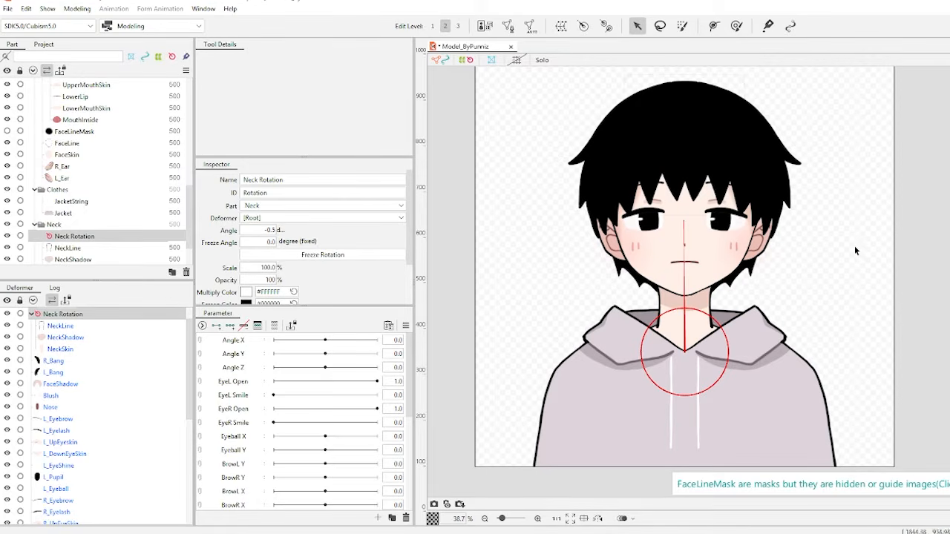
key(ctrl+z)
click(856, 254)
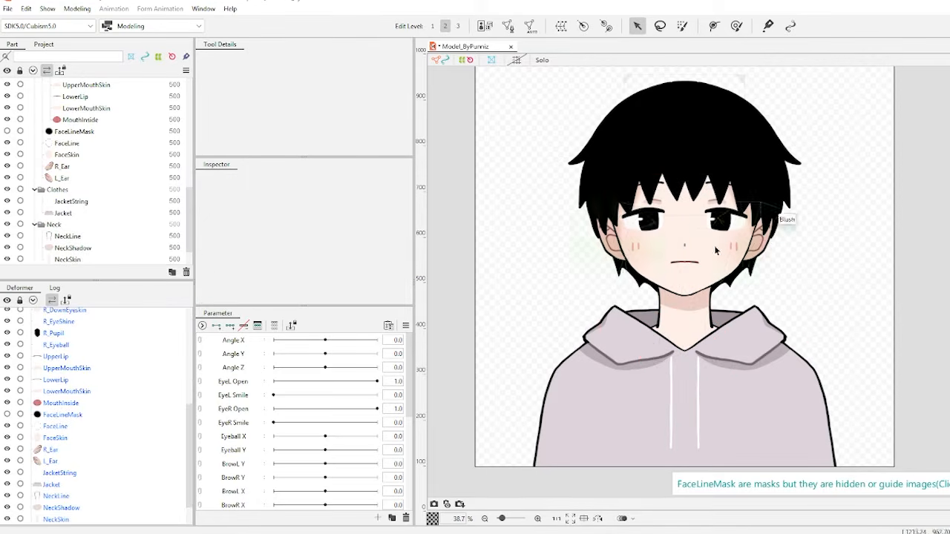
Create a rotation deformer as parent of FaceSkin and FaceLine and test it by swinging its handle
click(687, 233)
ctrl+click(90, 144)
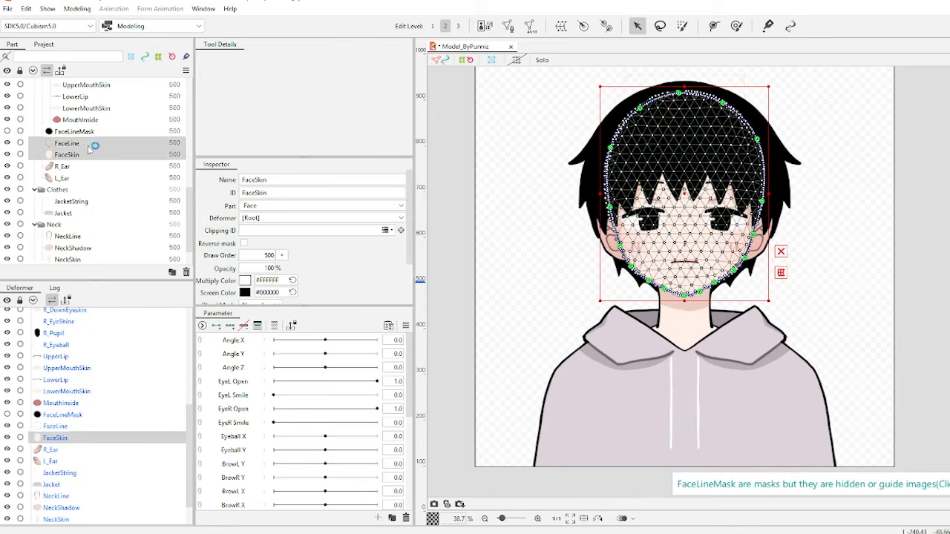
click(594, 27)
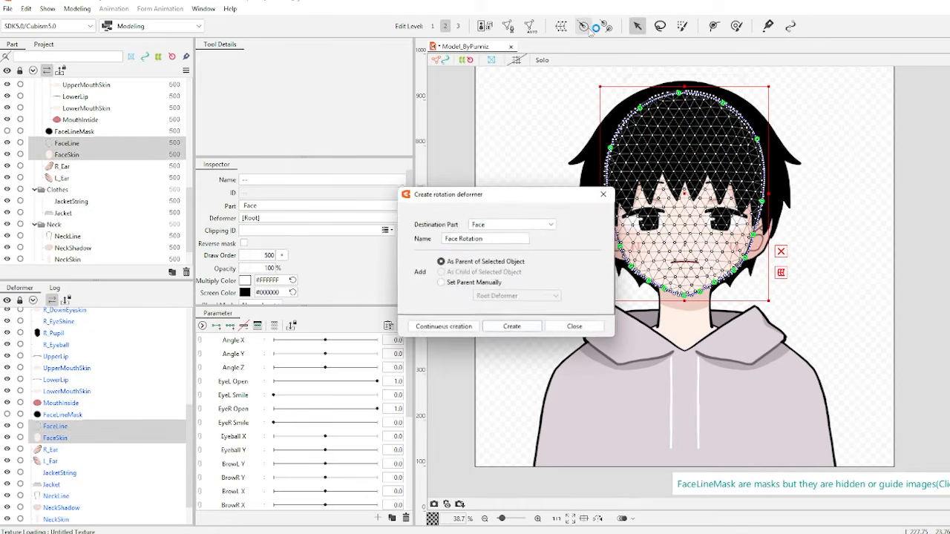
click(531, 328)
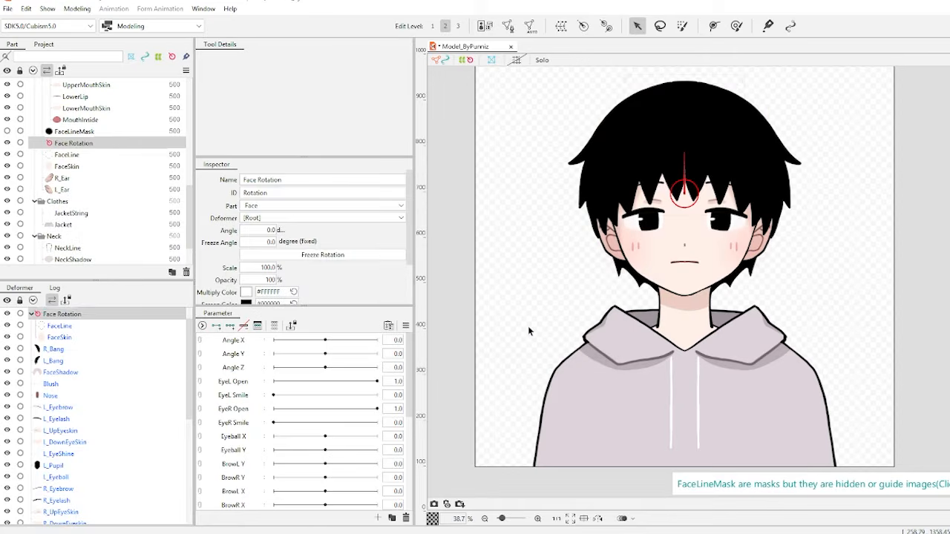
drag(684, 154, 666, 161)
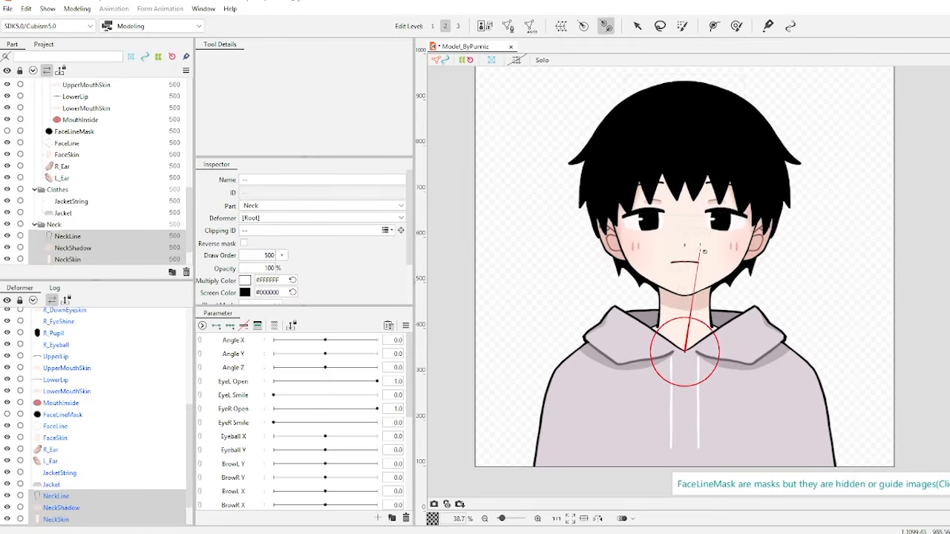
Finish the freehand rotation deformer for NeckLine, NeckShadow and NeckSkin and return to the arrow selection tool
click(636, 26)
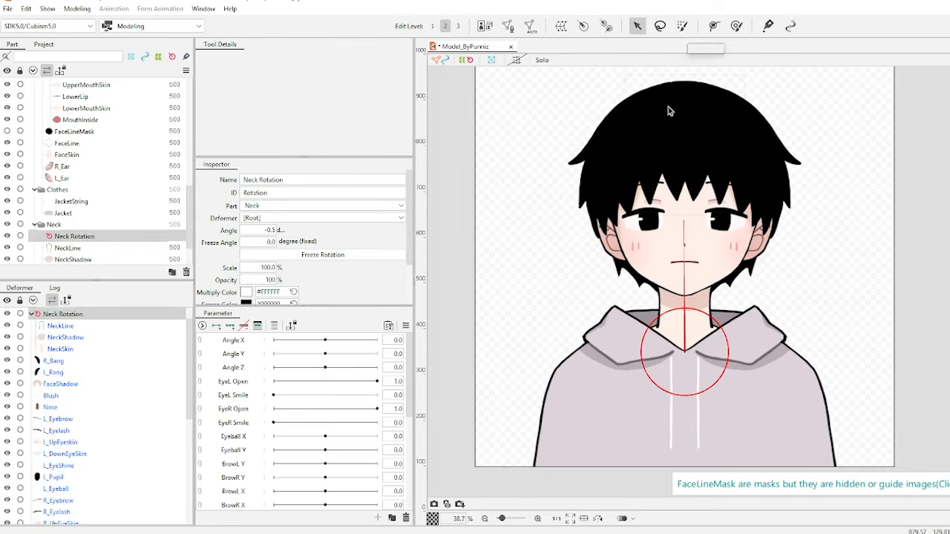
Clear the Neck Rotation selection, select the FrontBang mesh and try dragging across it with the arrow selection tool
drag(681, 223, 593, 181)
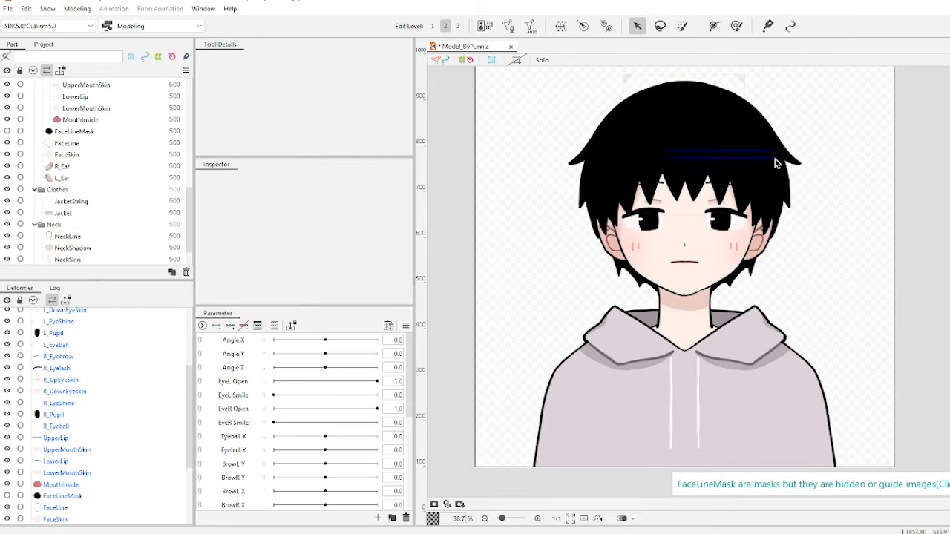
click(690, 157)
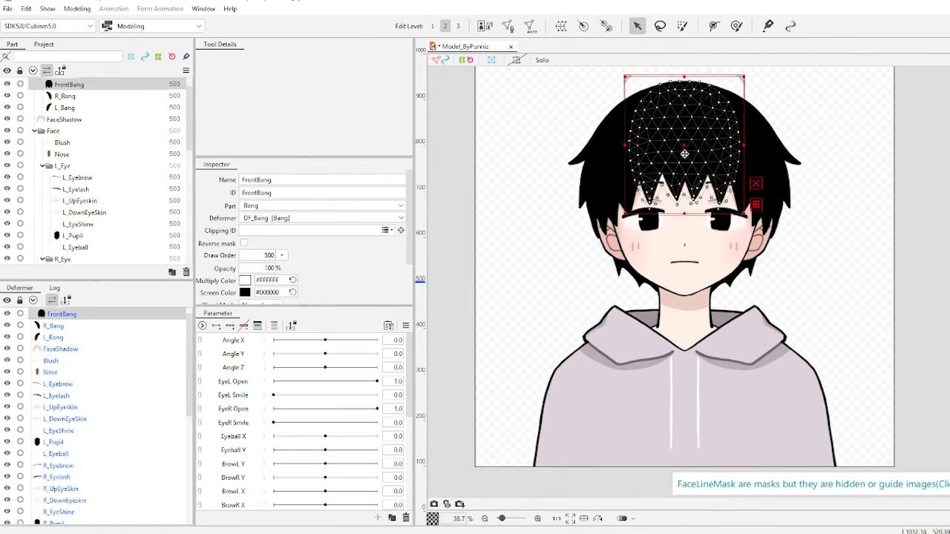
drag(707, 142, 678, 146)
Try the Lasso Selection tool around the hair, hoodie, neck and body meshes, and clear the selection
click(659, 26)
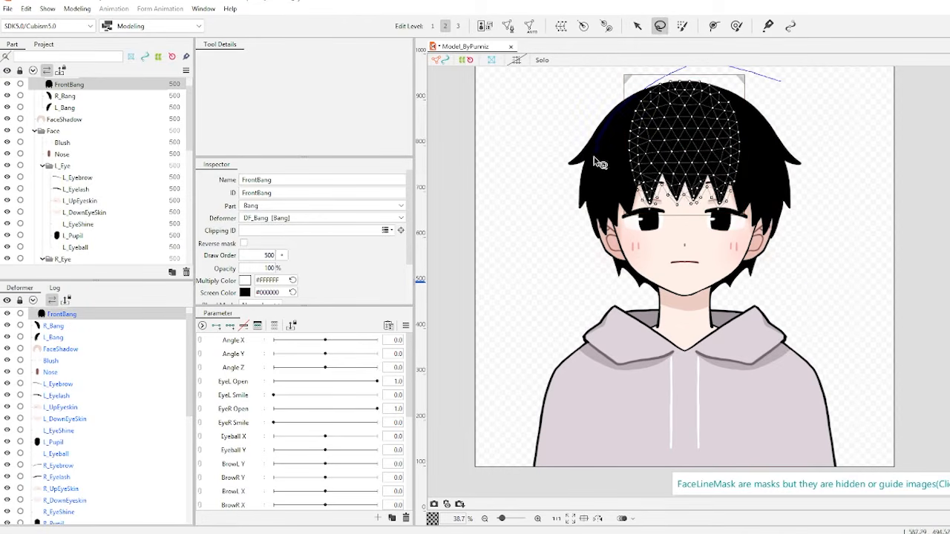
drag(594, 156, 881, 175)
click(878, 176)
mouse_move(789, 304)
mouse_down()
mouse_move(677, 393)
mouse_move(815, 294)
mouse_up()
click(796, 351)
mouse_move(825, 332)
mouse_down()
mouse_move(597, 427)
mouse_move(817, 333)
mouse_up()
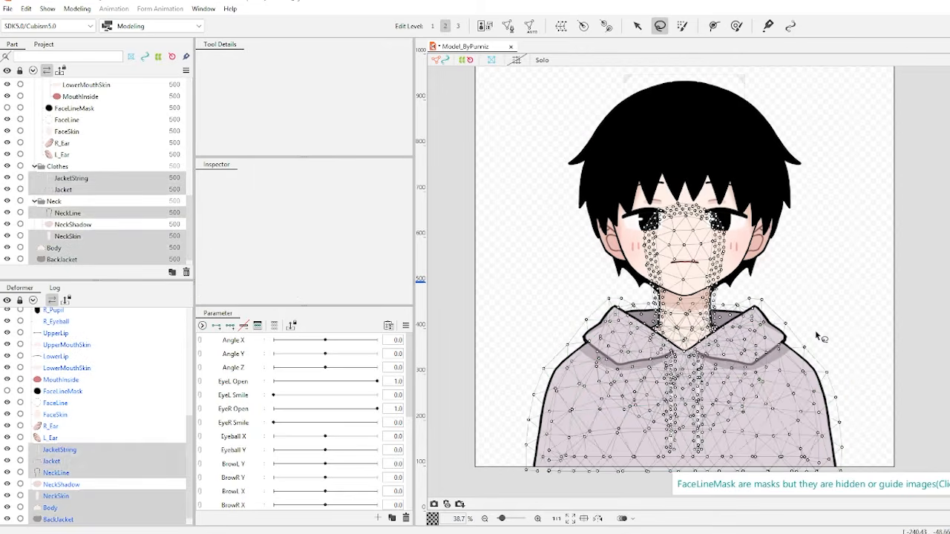
click(819, 317)
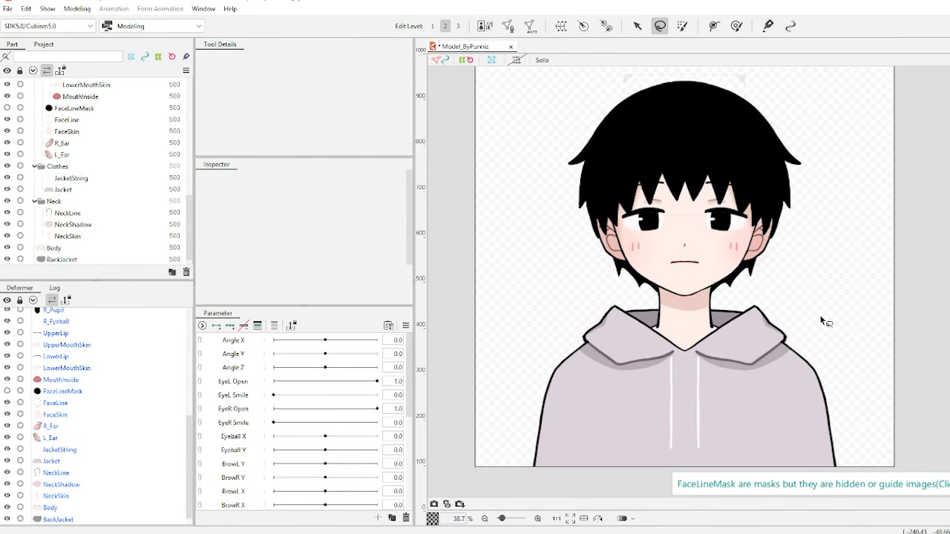
Brush-select the middle spike tips of FrontBang, try dragging those vertices with the arrow tool, and deselect the mesh
drag(676, 199, 675, 186)
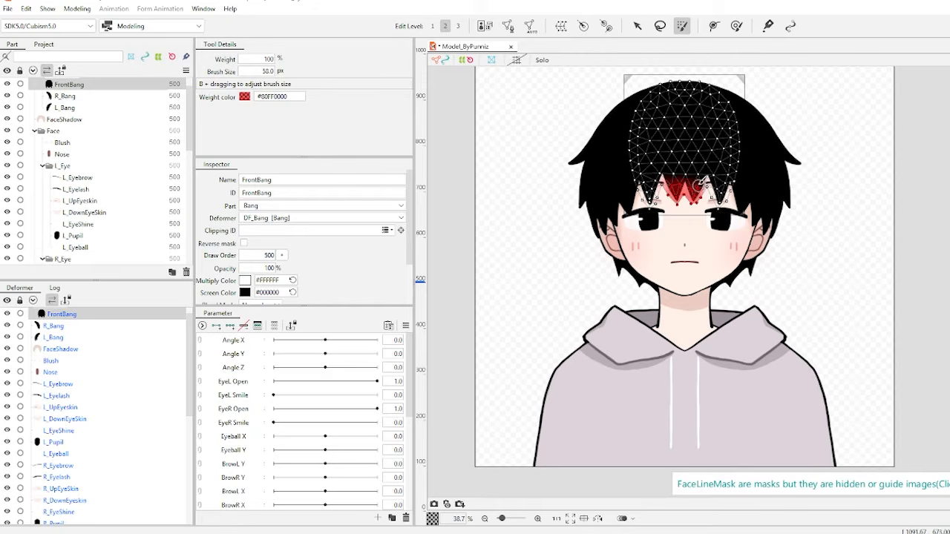
click(637, 26)
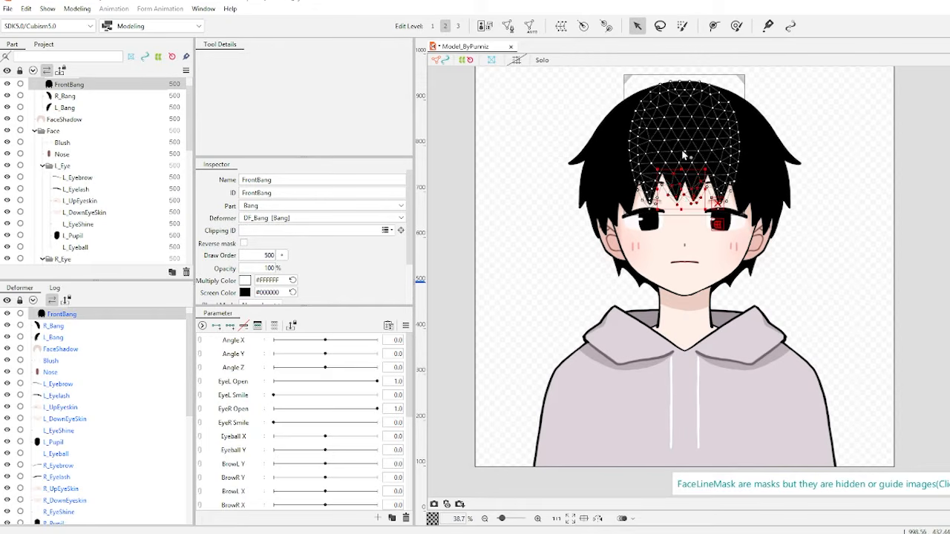
drag(681, 195, 688, 197)
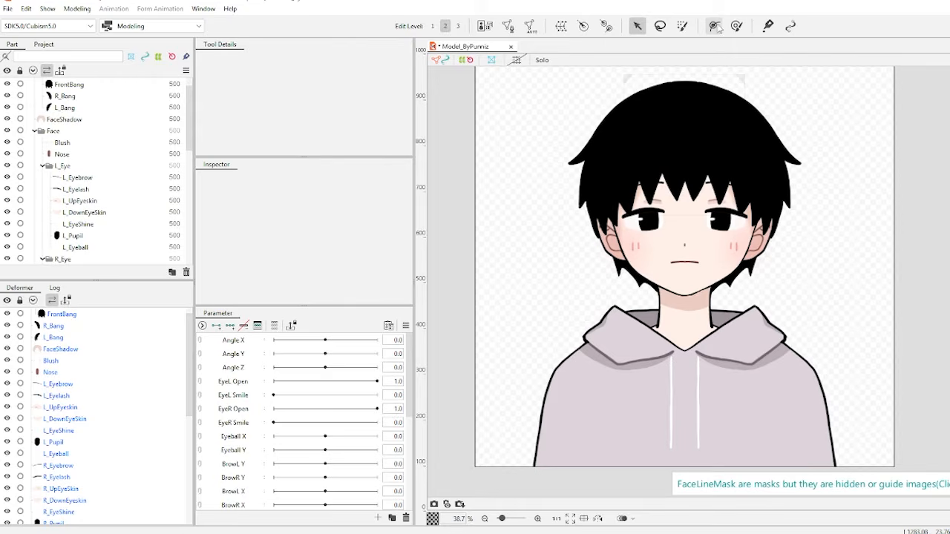
Add a deform path to L_Eyelash with control points running from the lash's inner corner to its outer end
click(715, 26)
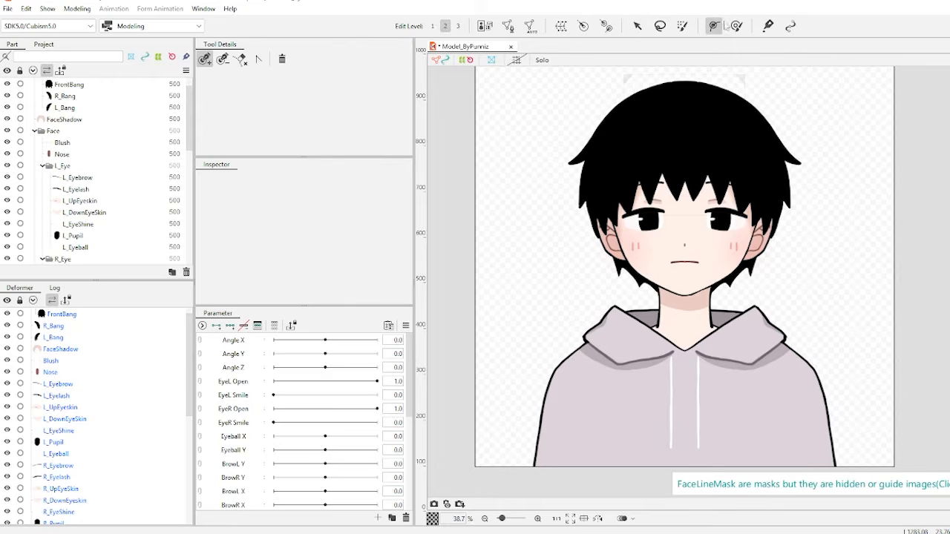
click(766, 219)
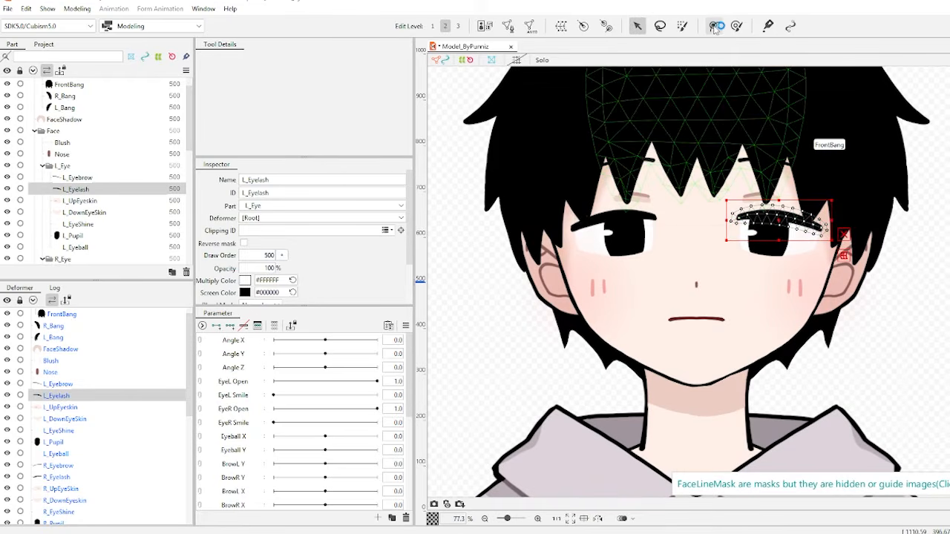
click(713, 25)
click(738, 216)
click(816, 229)
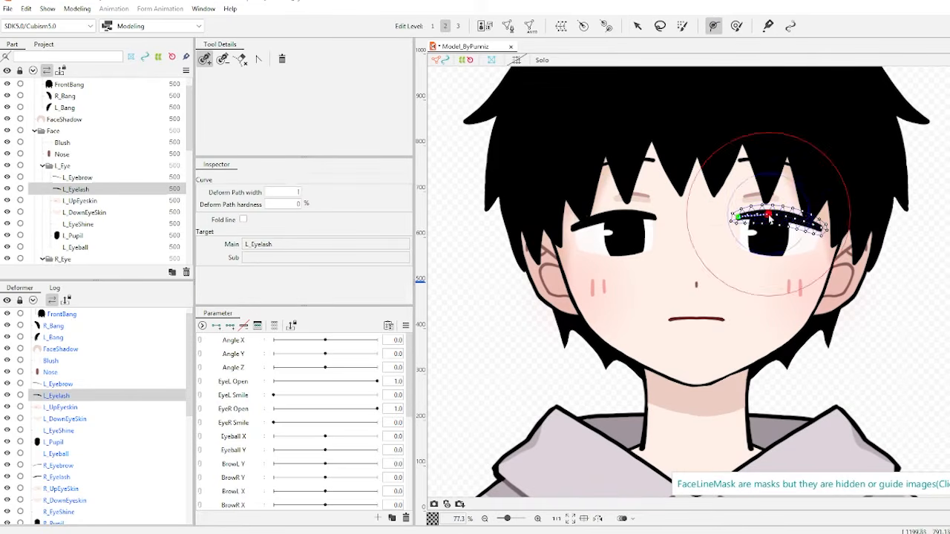
Try pulling the middle deform path point of L_Eyelash upward, and undo the change
click(637, 27)
mouse_move(768, 215)
mouse_down()
mouse_move(769, 243)
mouse_move(770, 197)
mouse_up()
key(ctrl+z)
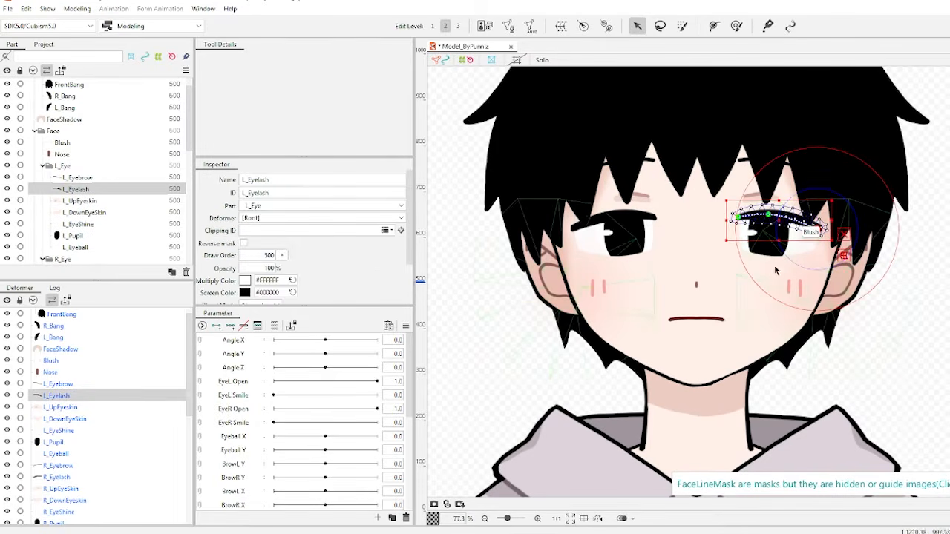
Select FaceSkin, pull a deform path point on its jaw outward, and toggle the deformation with undo and redo
click(721, 366)
drag(753, 362, 779, 377)
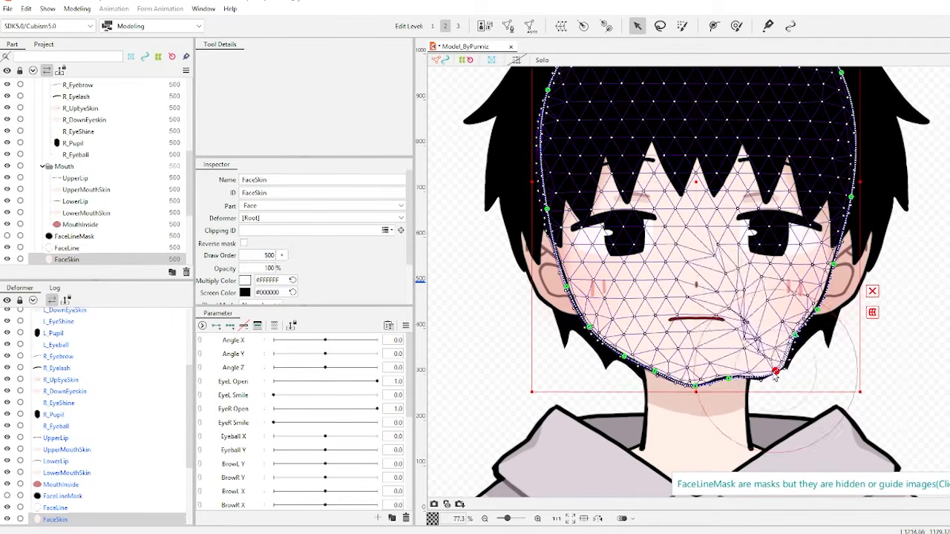
key(ctrl+z)
key(ctrl+y)
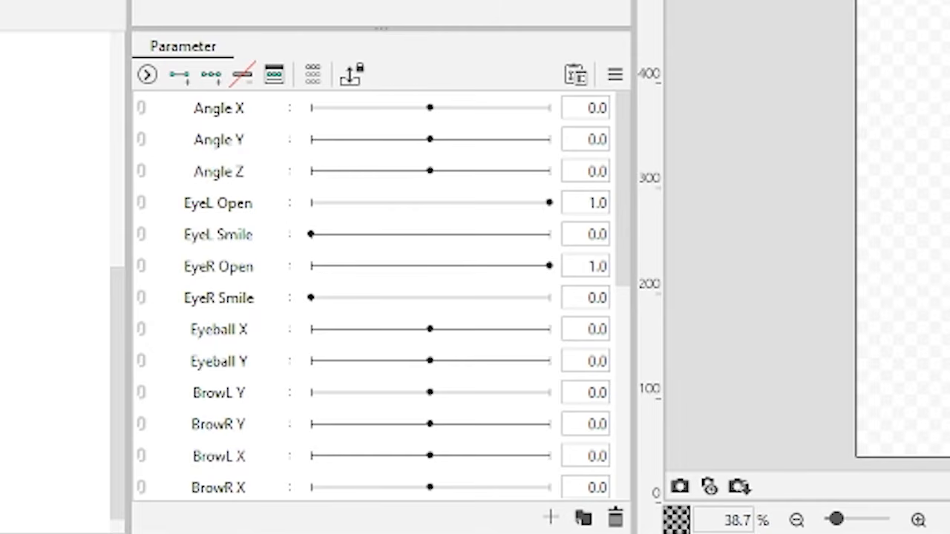
Create the rotation deformer DF_AngleZ_Head over all Bang and Face parts plus BackHairDown, pivoting just below the mouth and pointing up
click(221, 181)
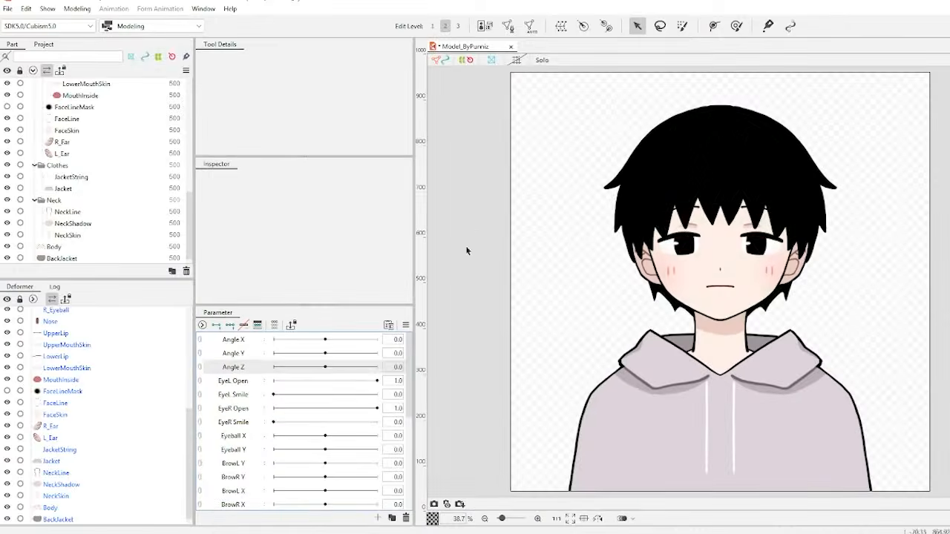
click(56, 97)
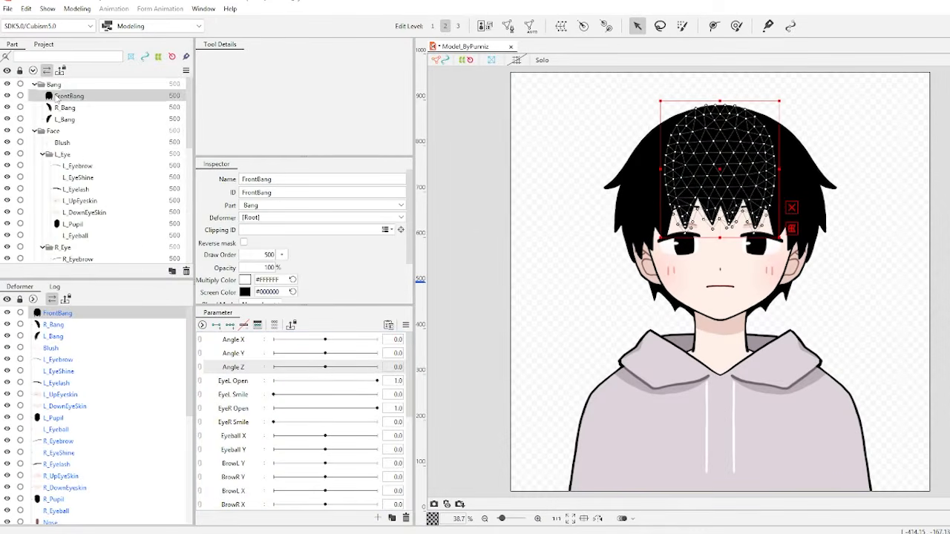
scroll(85, 138, down, 10)
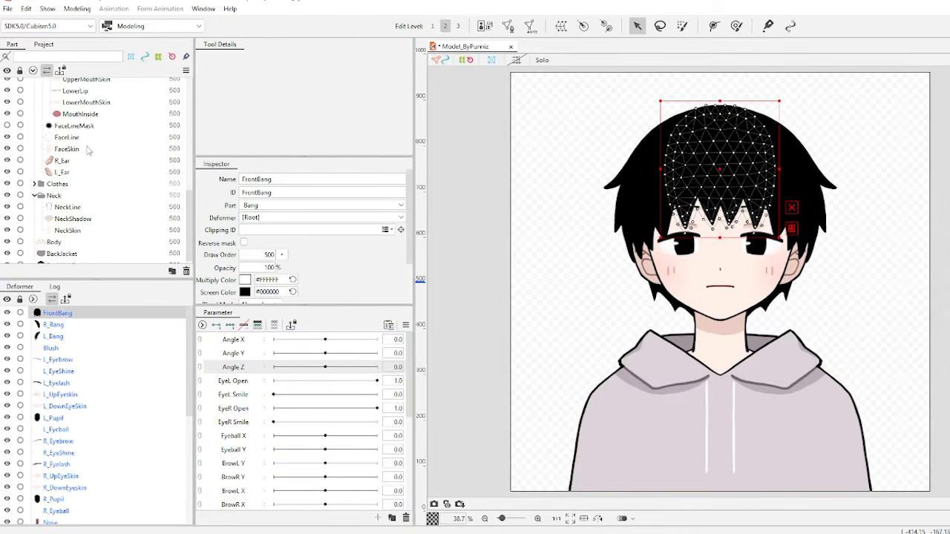
shift+click(75, 176)
ctrl+click(66, 264)
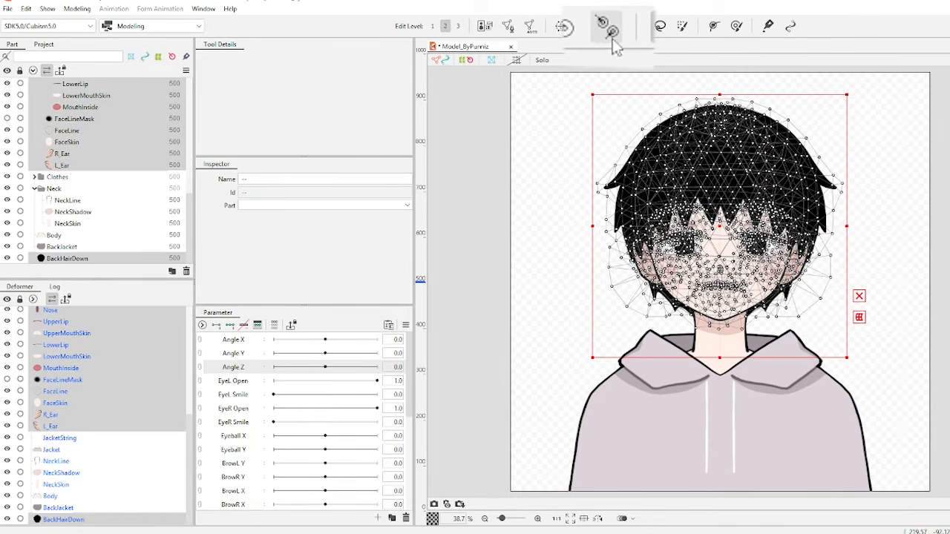
click(608, 30)
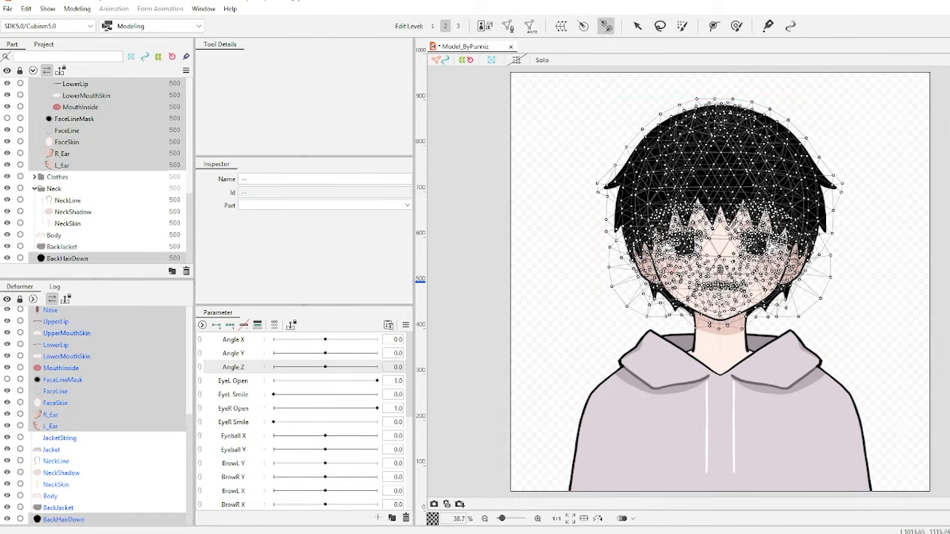
drag(719, 298, 720, 199)
click(629, 26)
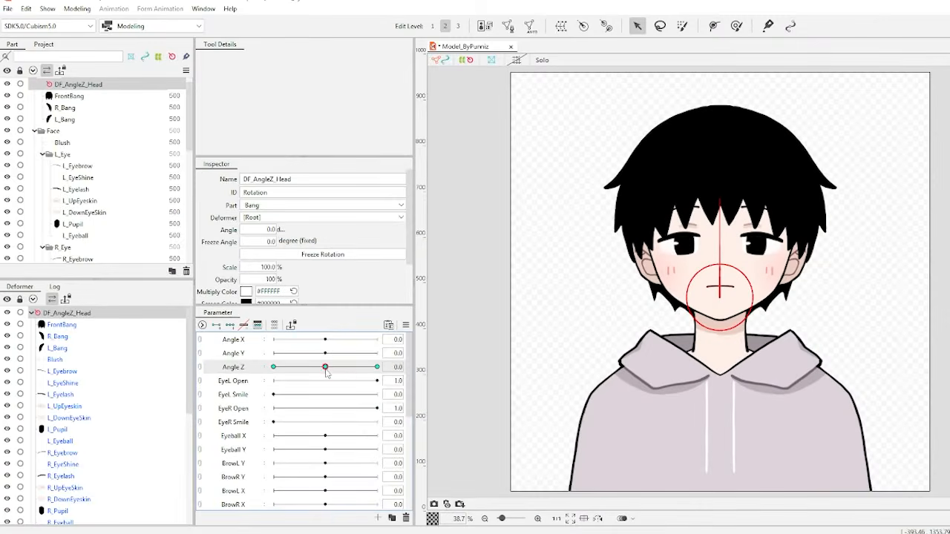
Rotate DF_AngleZ_Head to about -13.5 degrees at Angle Z -30 and to about 11.1 degrees at Angle Z 30
mouse_move(326, 372)
mouse_down()
mouse_move(304, 369)
mouse_move(343, 371)
mouse_up()
drag(324, 212, 187, 206)
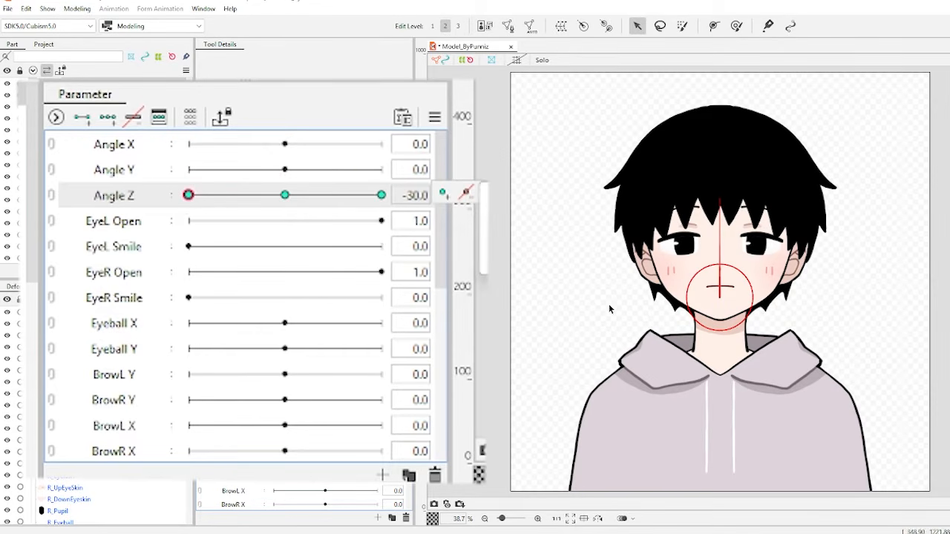
click(722, 204)
drag(720, 200, 698, 201)
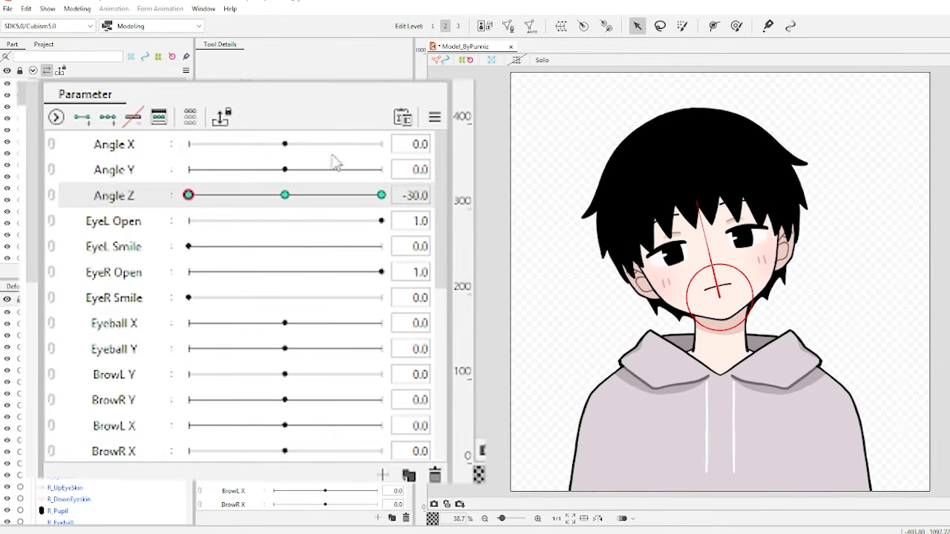
drag(198, 202, 436, 207)
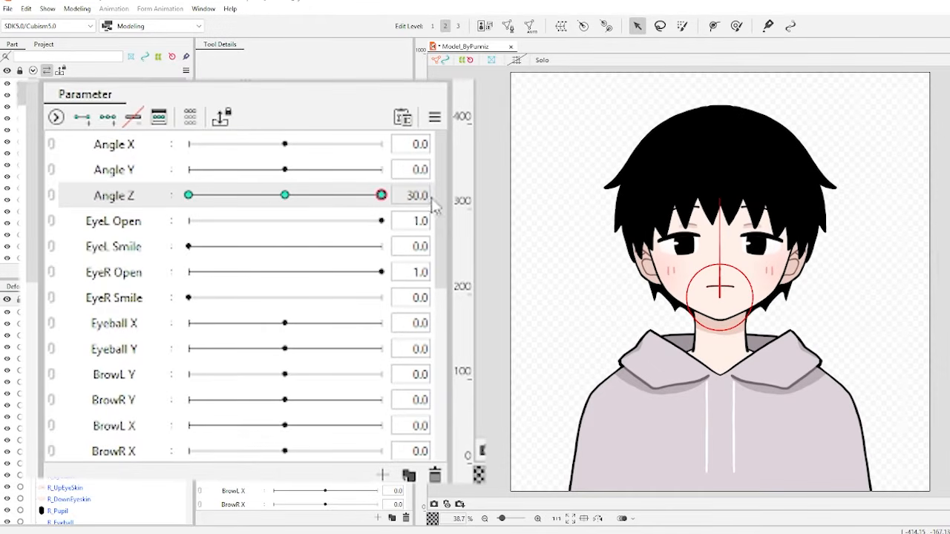
drag(721, 193, 738, 205)
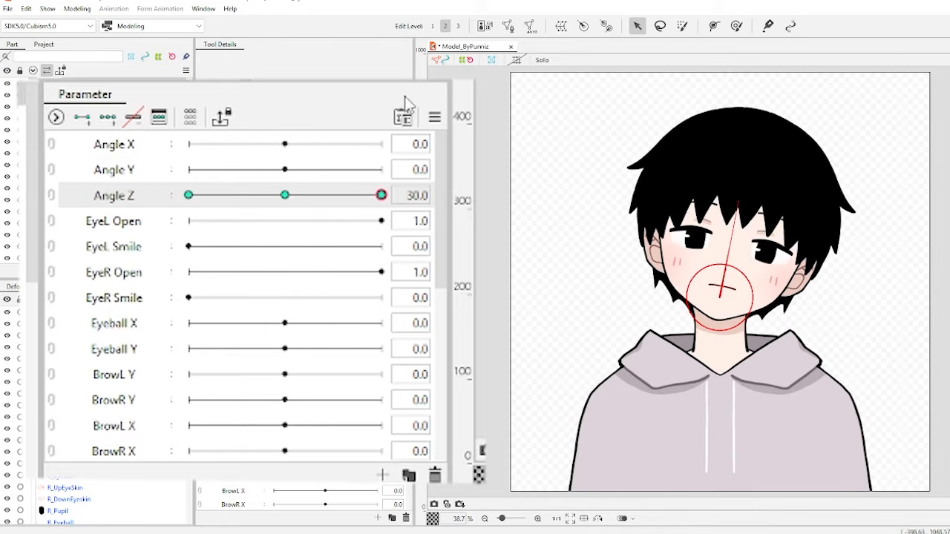
Sweep Angle Z through its range to check the head tilt, and return it to 0
drag(292, 201, 453, 271)
click(278, 195)
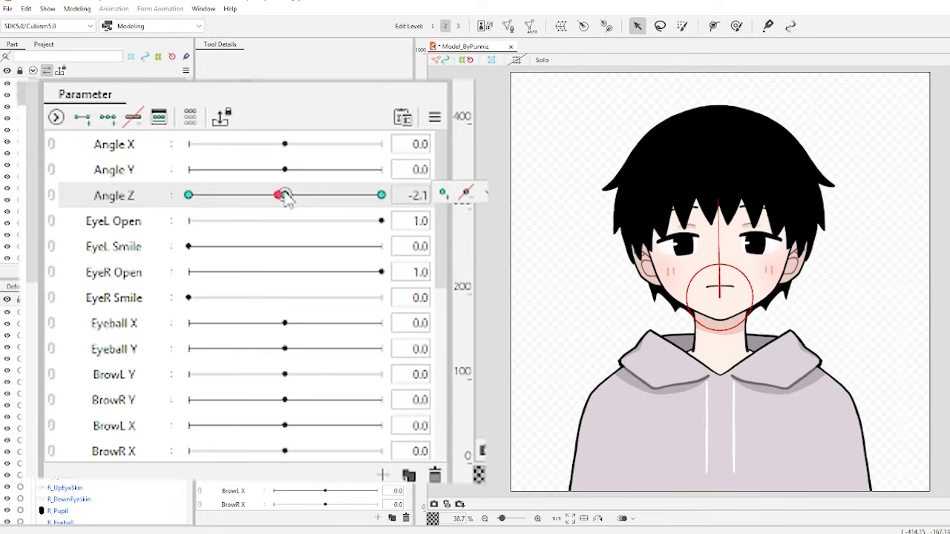
click(285, 195)
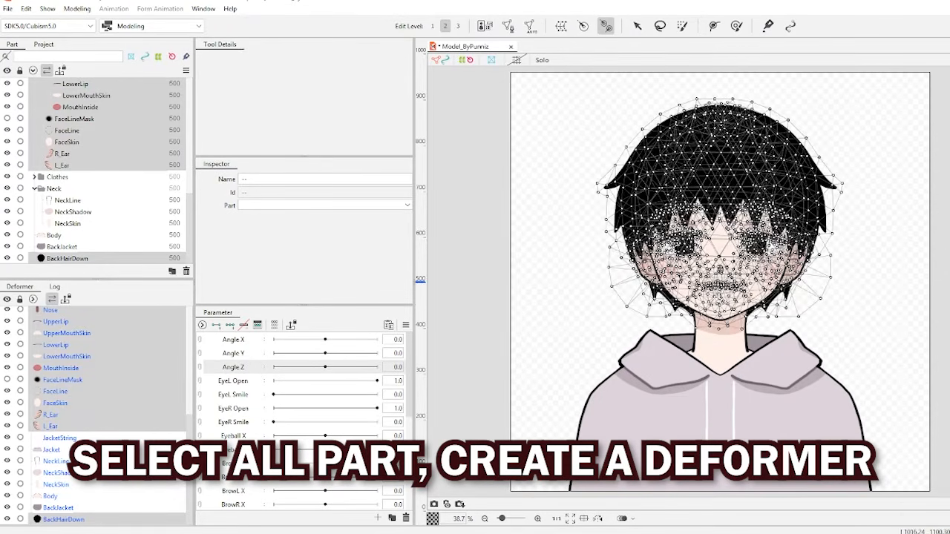
Repeat drawing and tilting the head's rotation deformer for the Angle Z keyforms, and reset Angle Z to 0
drag(719, 298, 721, 190)
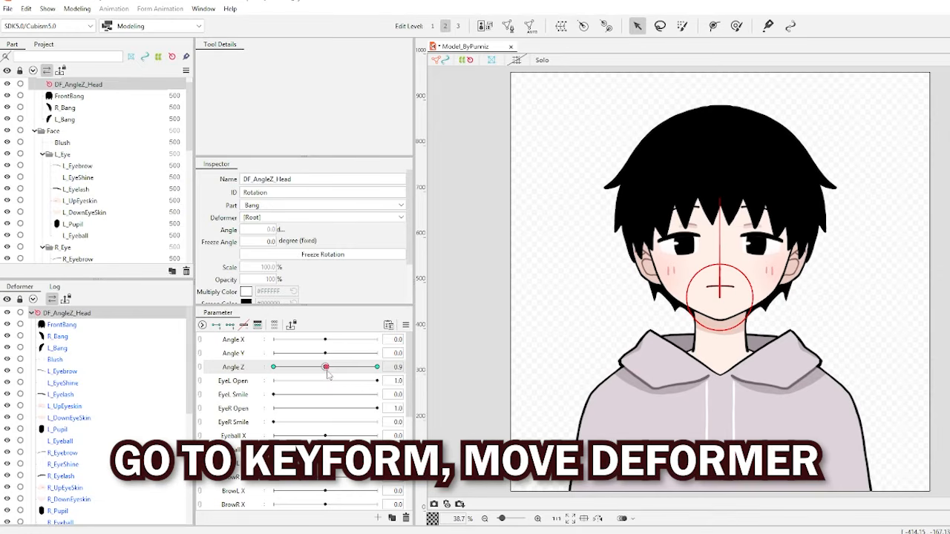
drag(720, 194, 745, 141)
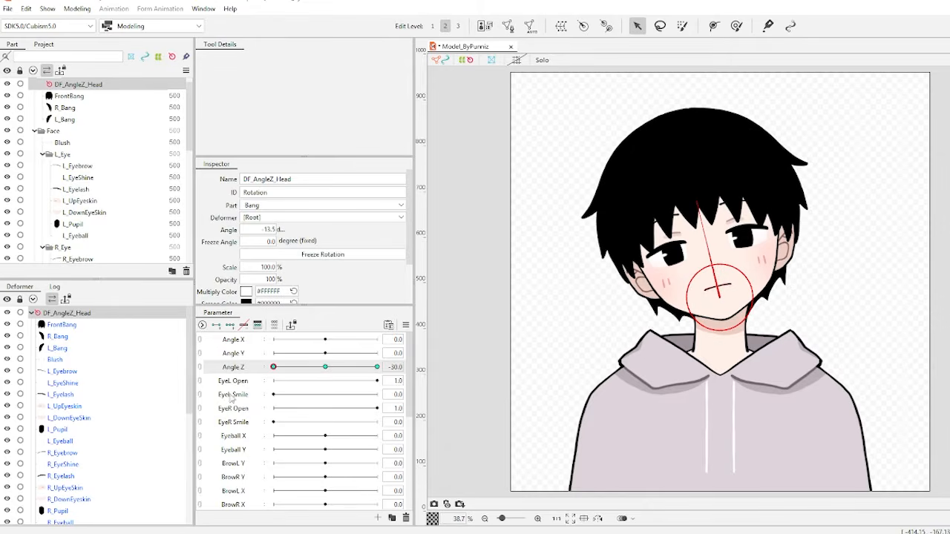
drag(229, 395, 409, 405)
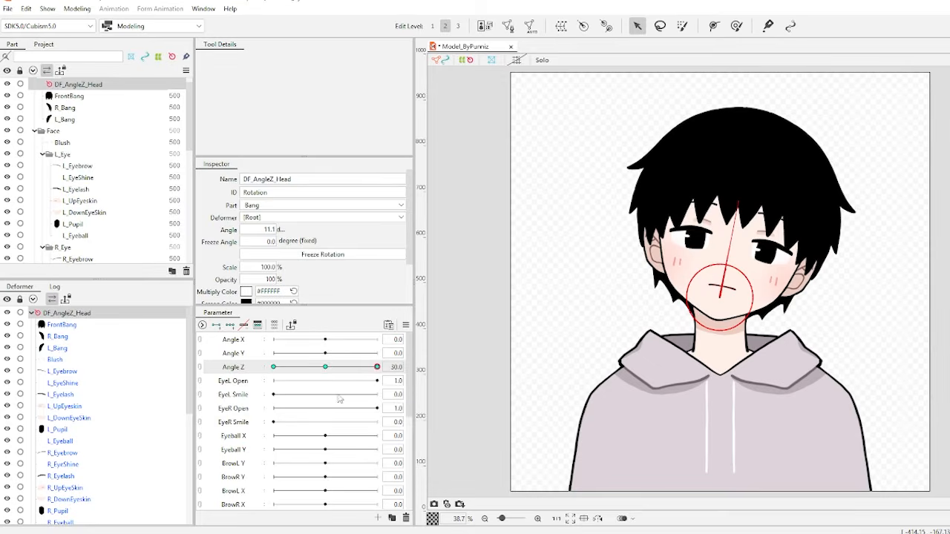
click(325, 368)
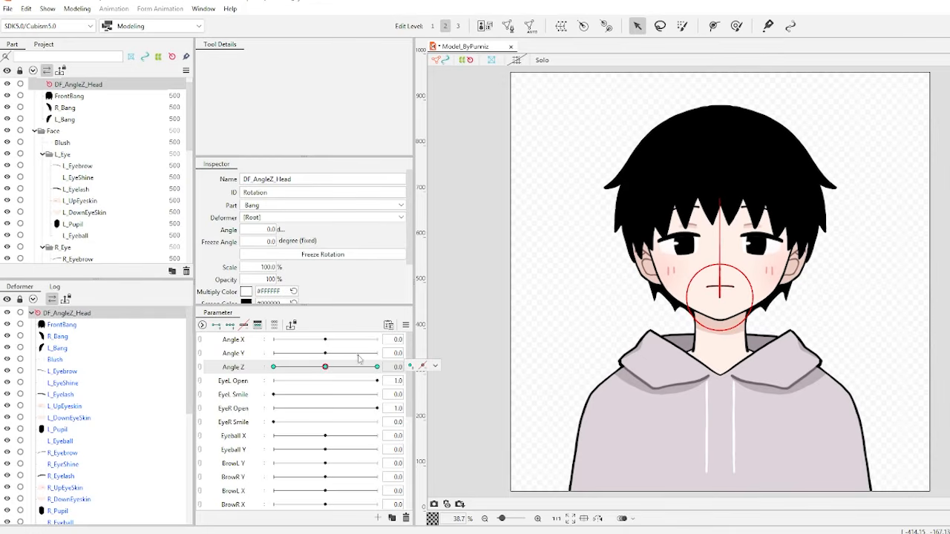
Clear the selection and sweep the linked Angle X and Angle Y parameter to preview the head turn
click(554, 291)
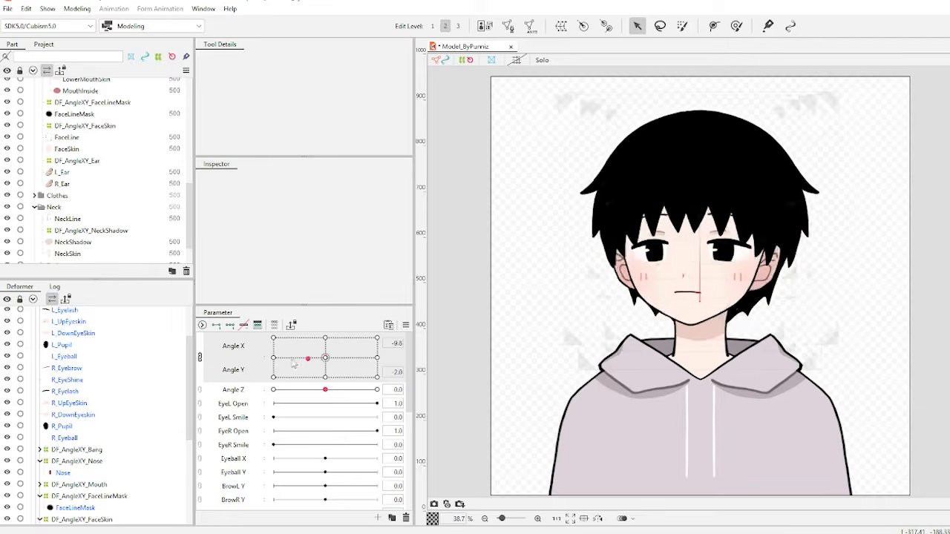
drag(294, 363, 449, 328)
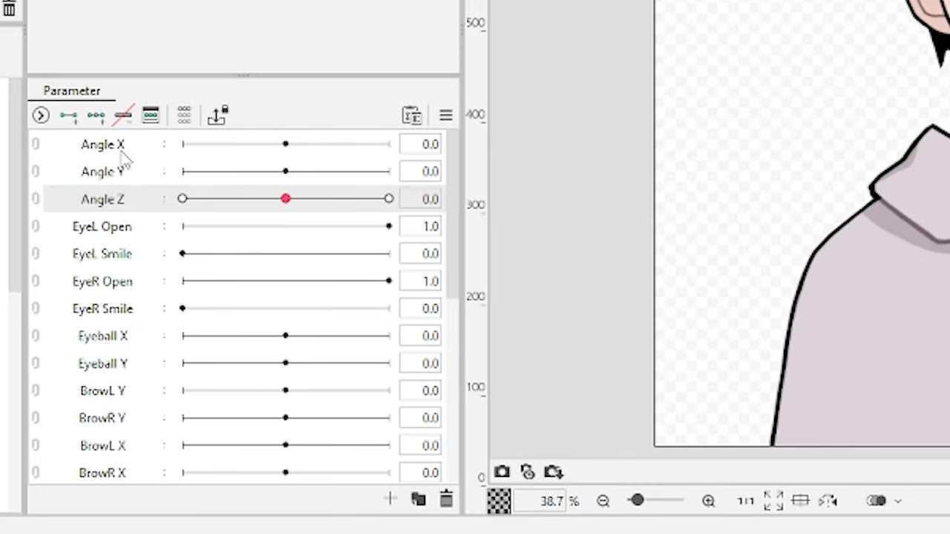
Link Angle X and Angle Y into one combined parameter and select it
click(122, 154)
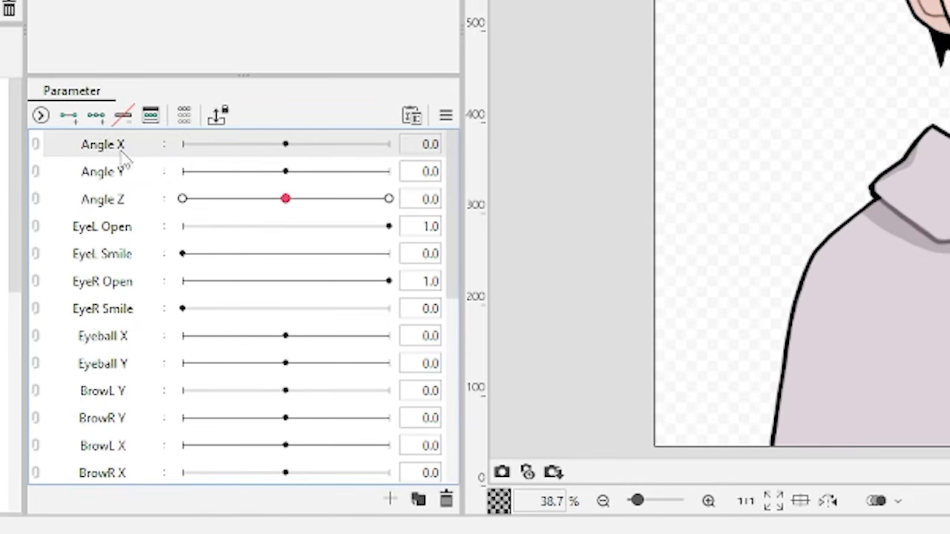
click(38, 151)
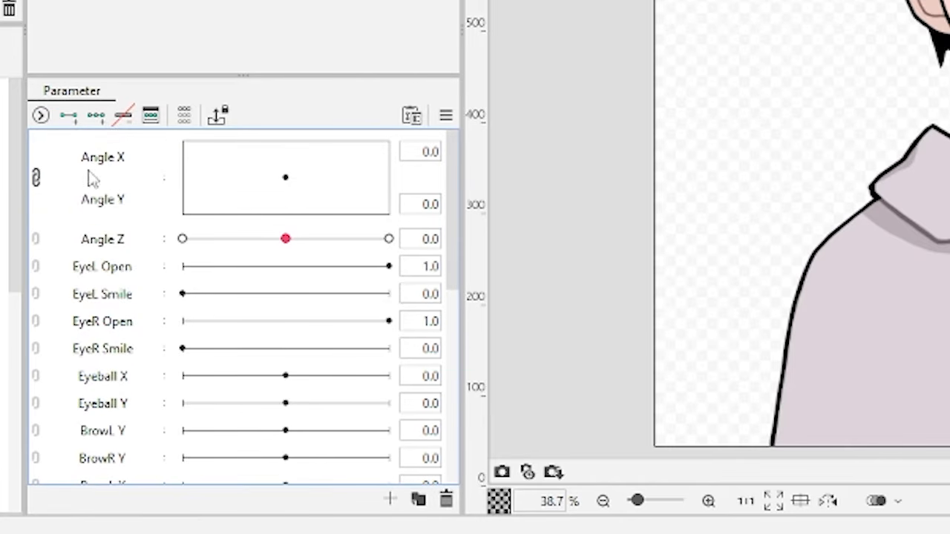
click(126, 187)
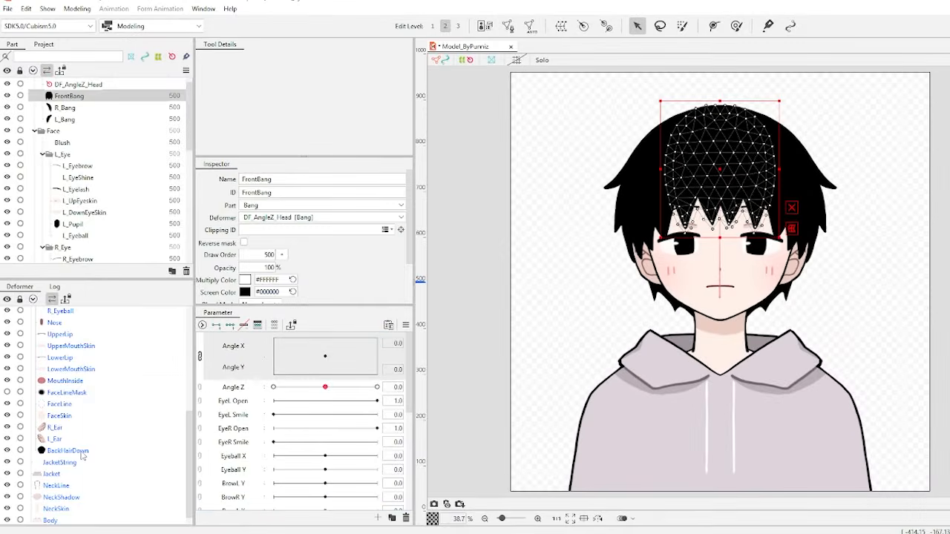
Create a warp deformer named DF_AngleXY_Head as parent of all head parts from FrontBang to BackHairDown
shift+click(82, 452)
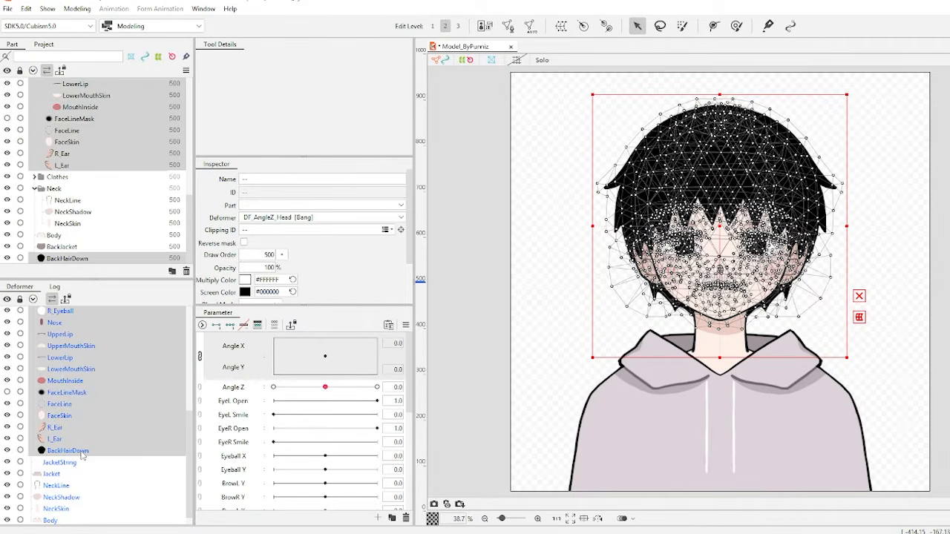
click(564, 30)
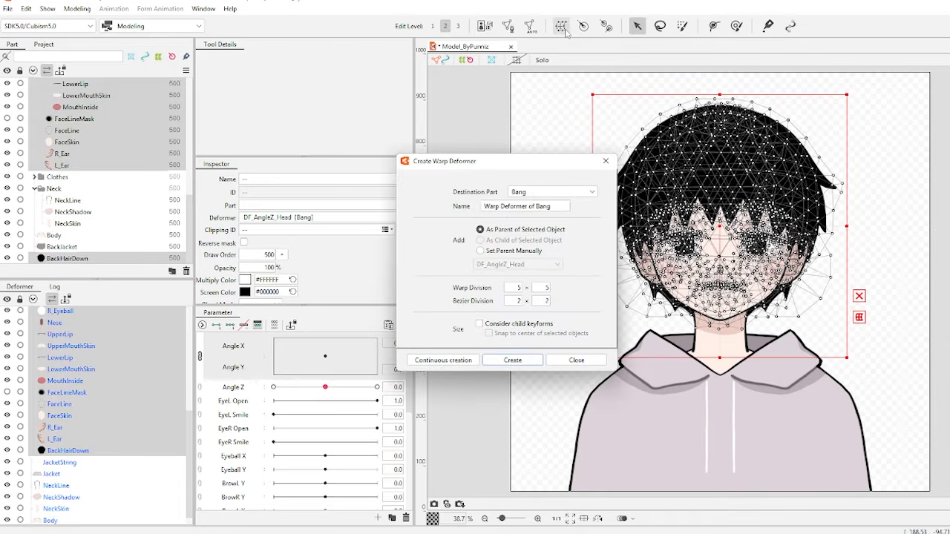
text(DF_AngleXY_Head)
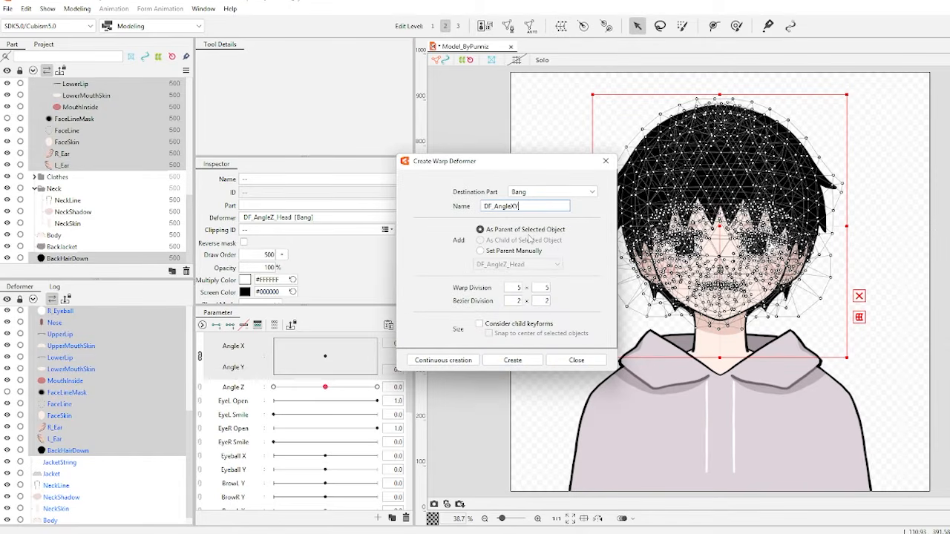
click(522, 363)
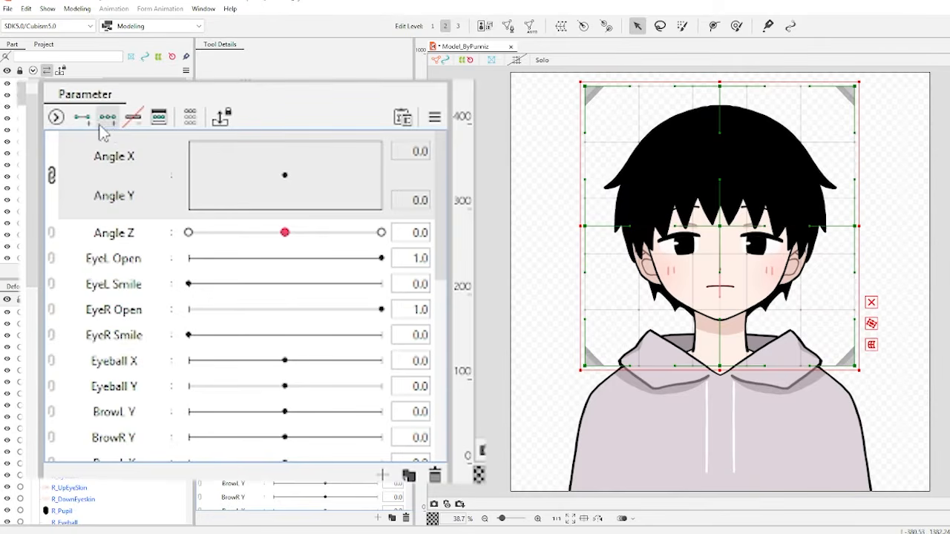
Add three keys each on Angle X and Angle Y for DF_AngleXY_Head, and snap to Angle X -30, Angle Y 0
click(107, 119)
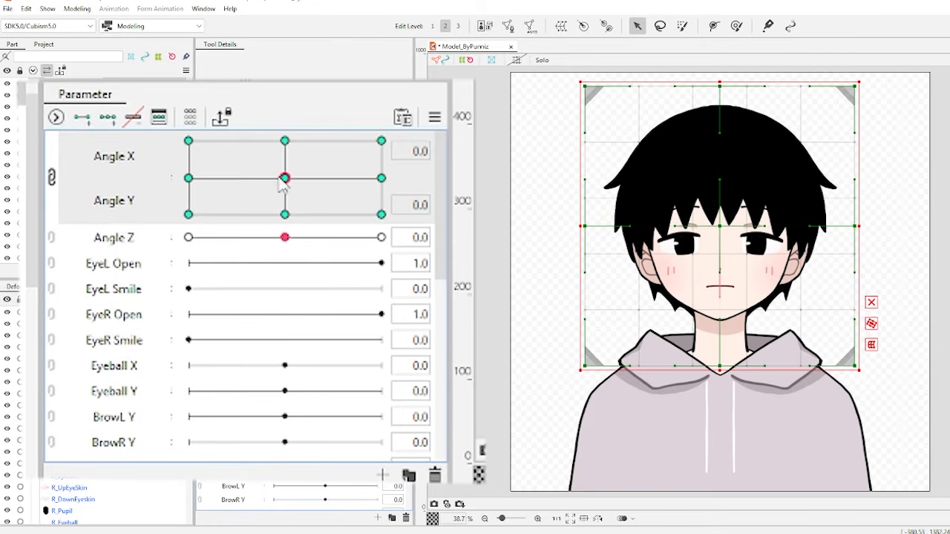
drag(257, 181, 180, 186)
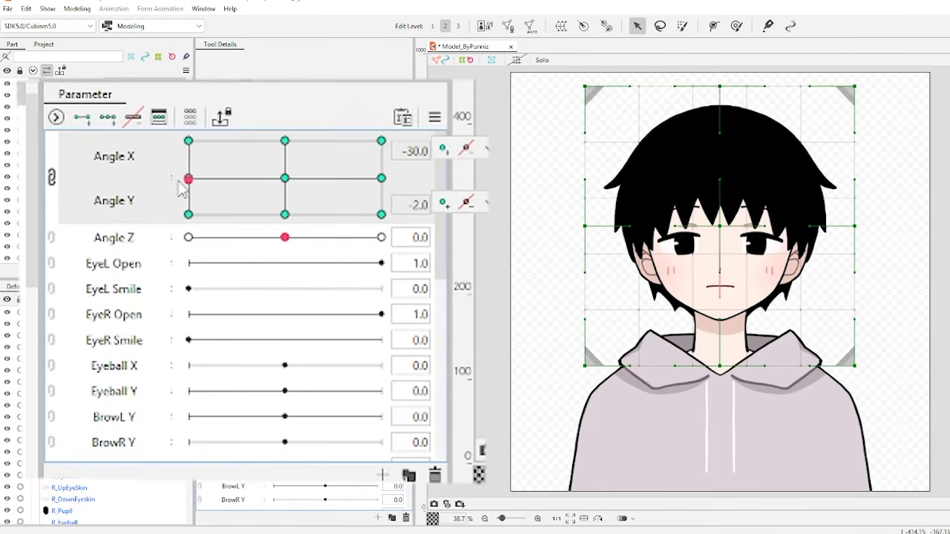
right_click(181, 186)
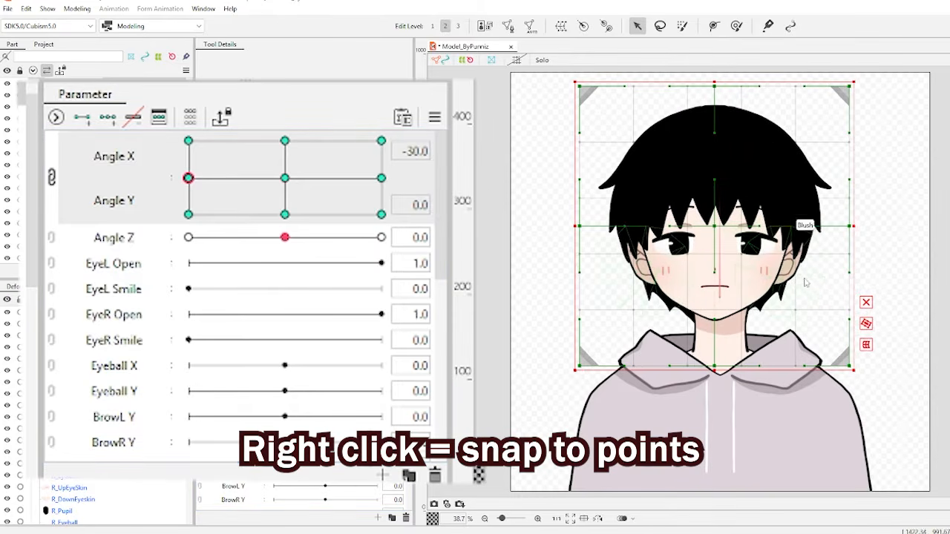
Bend DF_AngleXY_Head at Angle X -30 with the temporary warp, shifting its centre and lower middle points toward the left of the canvas
click(872, 345)
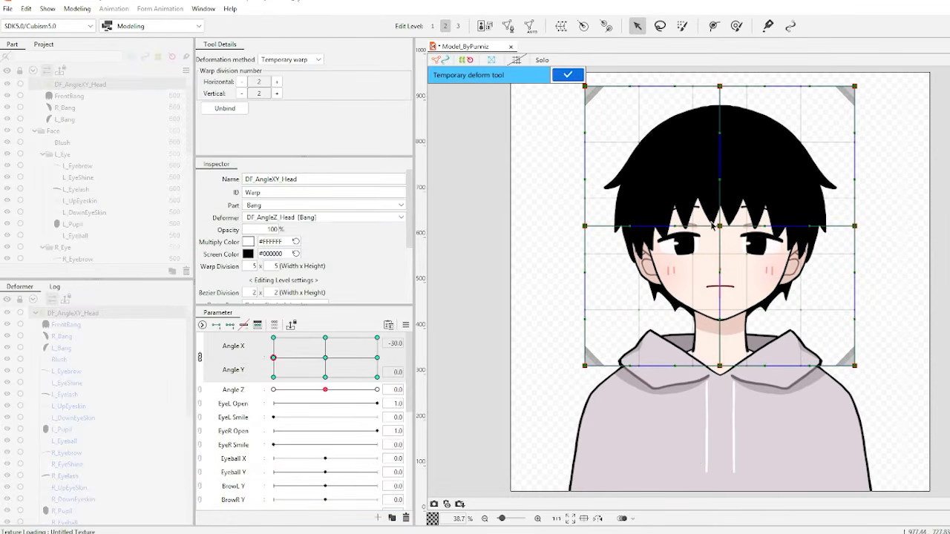
drag(713, 225, 723, 139)
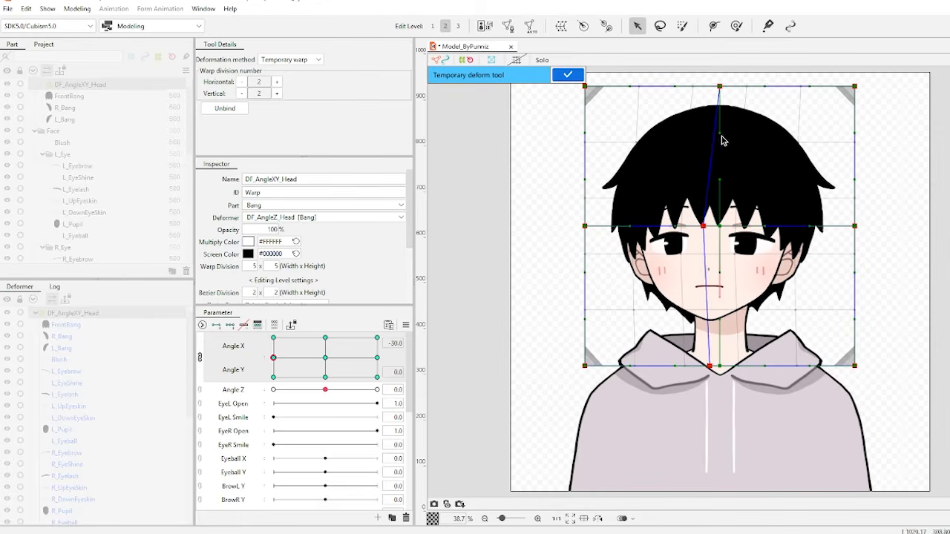
key(Return)
scroll(720, 225, up, 2)
drag(719, 226, 672, 225)
drag(720, 424, 693, 424)
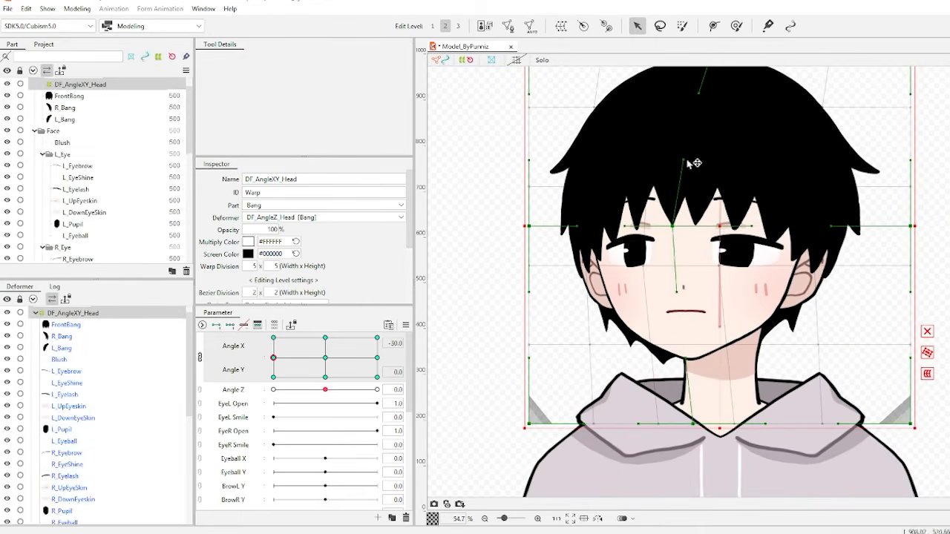
Refine the Angle X -30 head turn by pulling the deformer's side and corner points inward around the shifted centre
drag(910, 226, 899, 225)
drag(672, 226, 679, 226)
scroll(840, 231, down, 2)
drag(621, 228, 635, 231)
drag(621, 368, 628, 368)
drag(882, 228, 878, 228)
drag(725, 228, 651, 270)
drag(551, 131, 563, 131)
drag(812, 272, 809, 272)
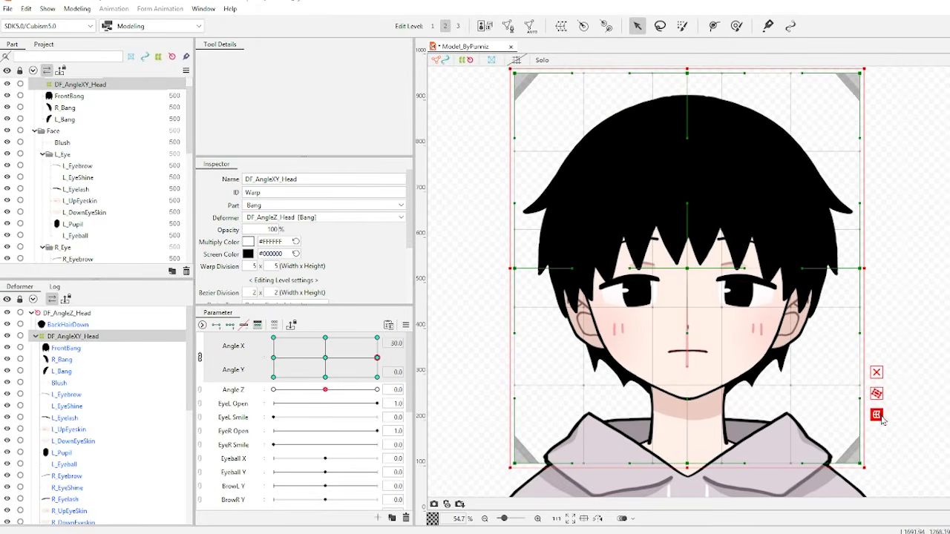
Shape the Angle X 30 head turn with the temporary warp, shifting the centre and lower middle right and pulling the side points inward
click(877, 414)
drag(687, 267, 734, 269)
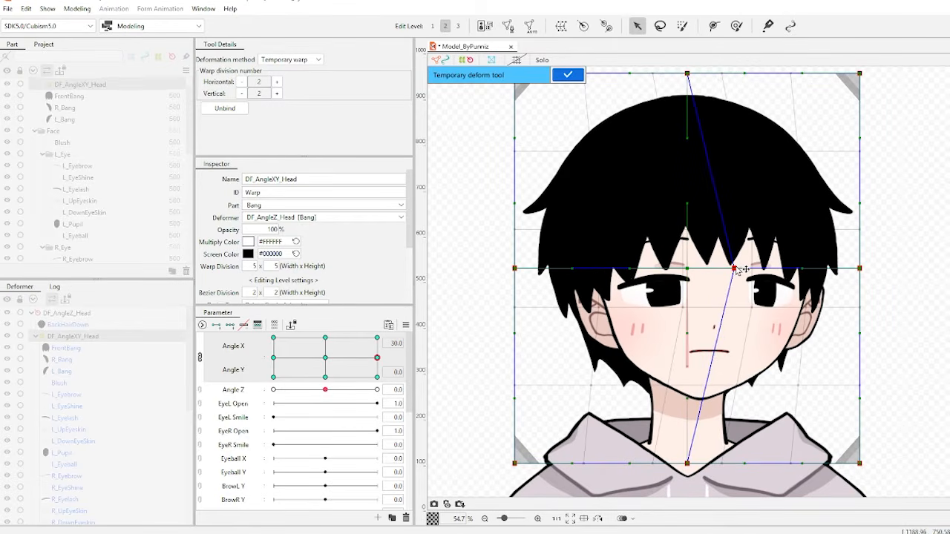
drag(687, 463, 715, 463)
drag(515, 269, 538, 269)
drag(860, 268, 836, 268)
drag(859, 464, 832, 464)
mouse_move(514, 464)
mouse_down()
mouse_move(534, 464)
mouse_move(518, 463)
mouse_up()
drag(859, 74, 825, 73)
click(568, 75)
Compare the head turns at Angle X -30 and 30, and return Angle X to 0
click(273, 357)
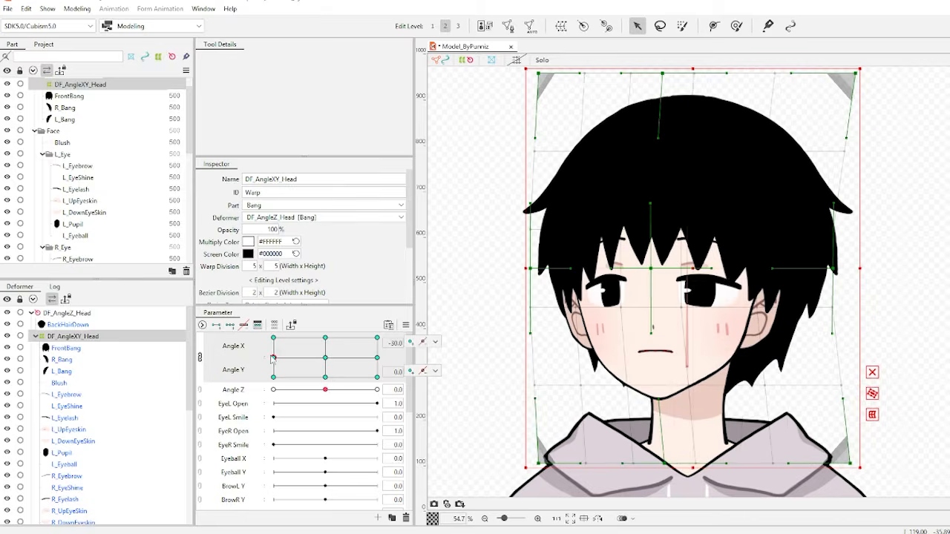
click(377, 358)
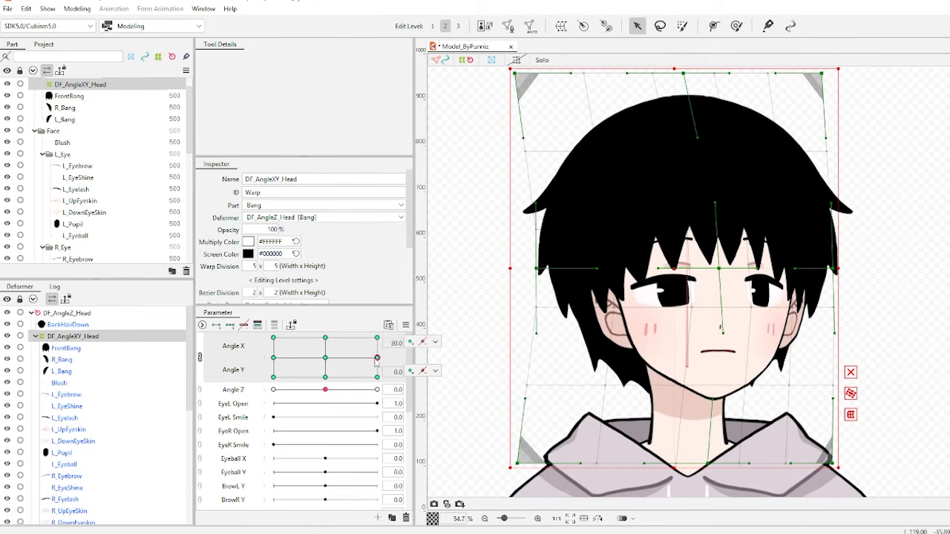
click(325, 357)
mouse_move(325, 358)
mouse_down()
mouse_move(273, 359)
mouse_move(366, 372)
mouse_move(261, 362)
mouse_move(408, 362)
mouse_move(247, 362)
mouse_move(438, 361)
mouse_move(326, 359)
mouse_up()
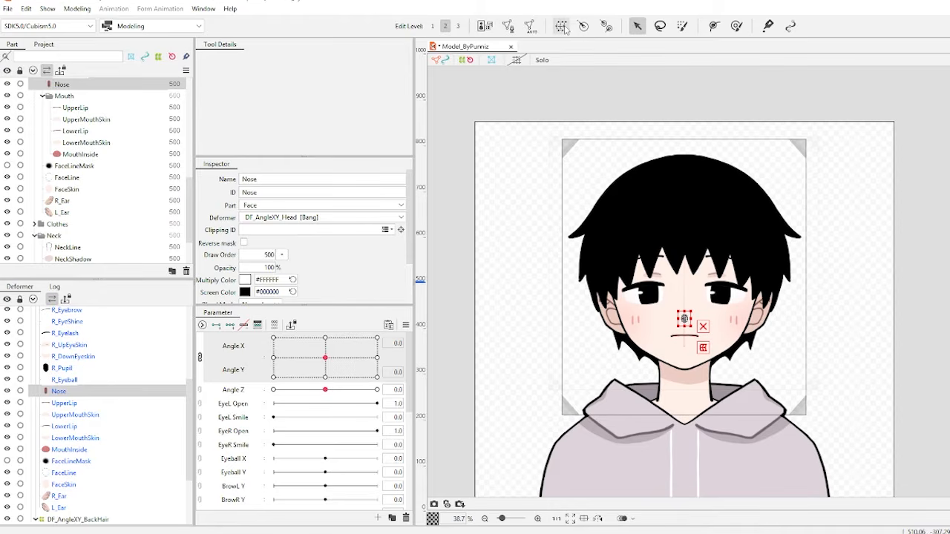
Create a warp deformer named DF_AngleXY_Nose as parent of the Nose, and add three keys each on Angle X and Angle Y
click(562, 26)
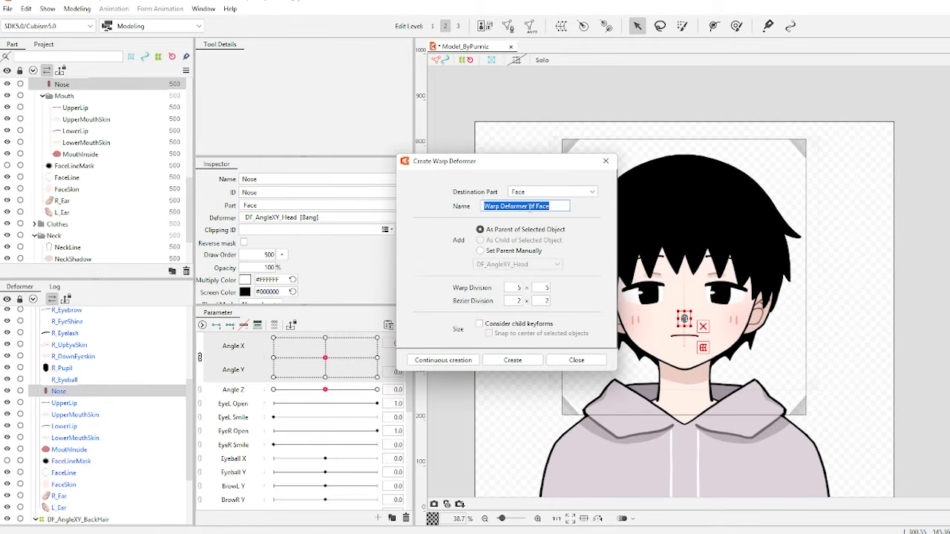
text(DF_AngleXY_Nose)
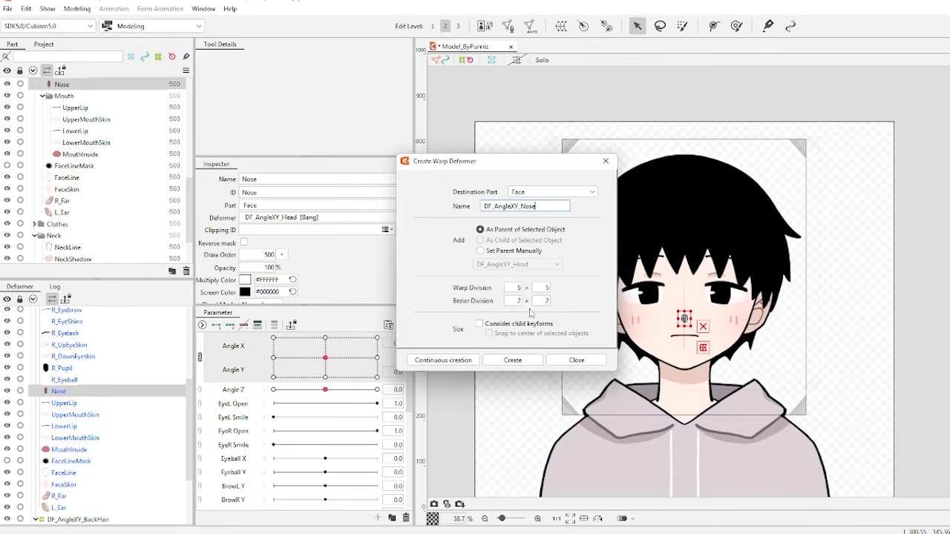
click(512, 360)
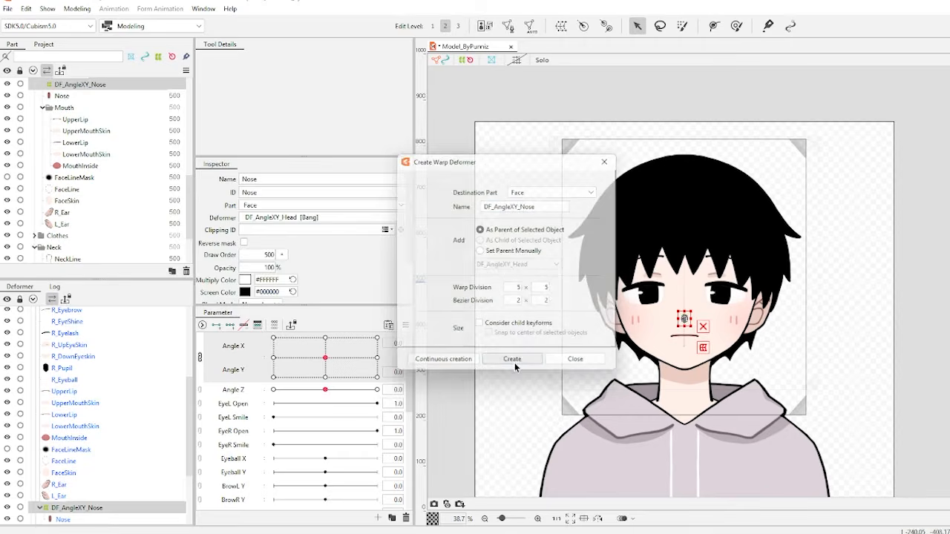
click(230, 328)
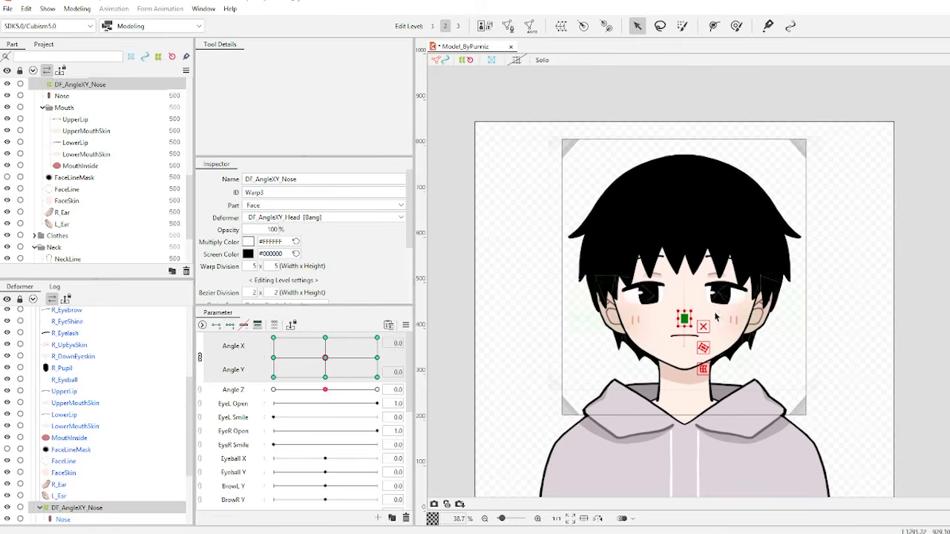
Shift the nose deformer further in the turning direction at Angle X -30 and 30, and return Angle X to 0
scroll(623, 349, up, 6)
scroll(635, 353, down, 3)
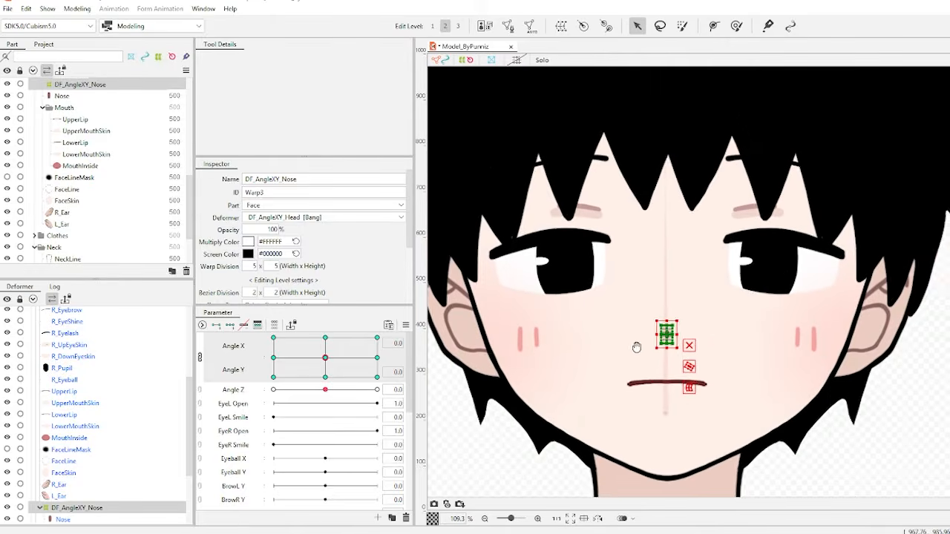
click(273, 358)
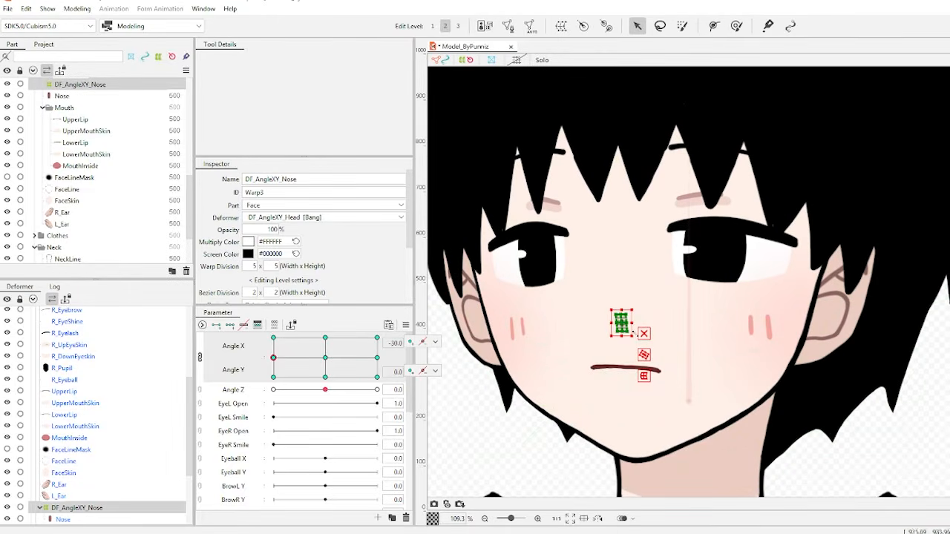
drag(619, 322, 596, 310)
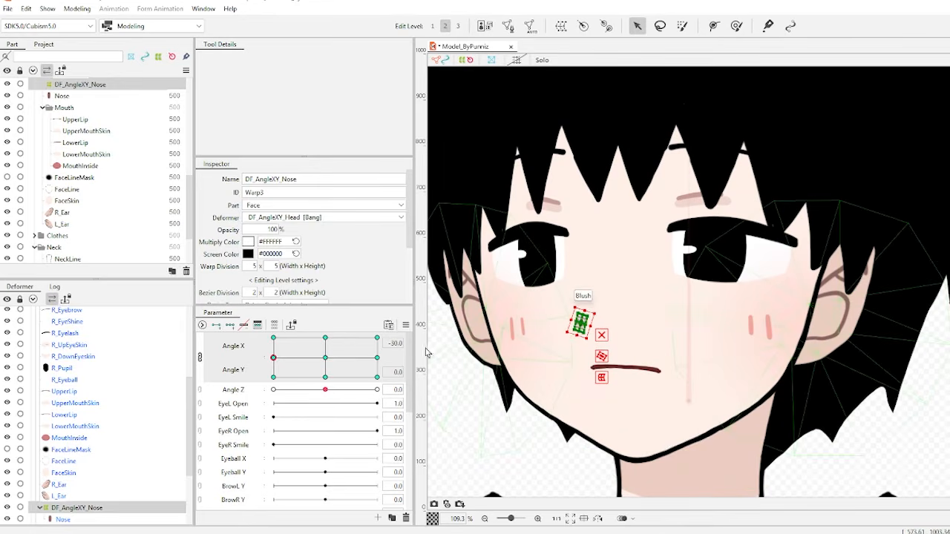
click(377, 357)
drag(759, 326, 793, 326)
drag(376, 357, 326, 356)
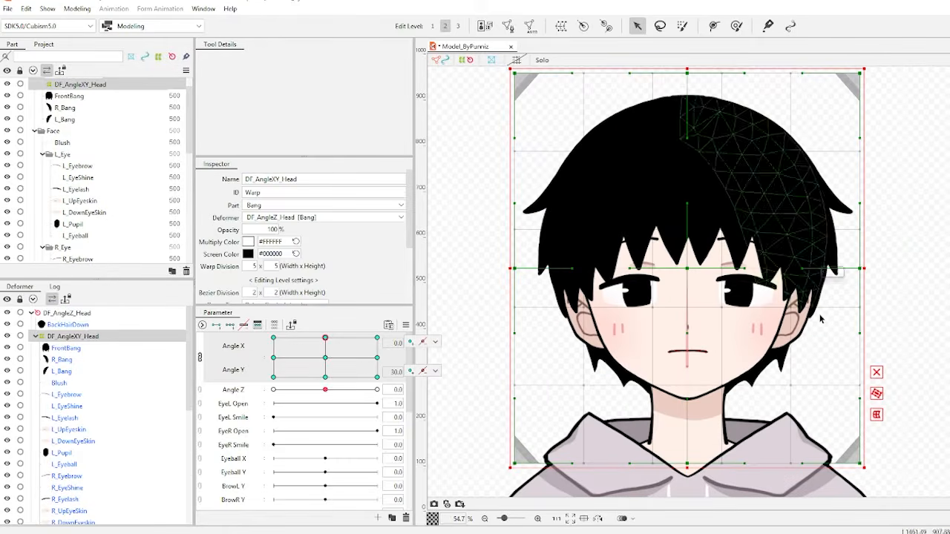
Raise the centre of DF_AngleXY_Head at Angle Y 30 and lower it at Angle Y -30 using the temporary warp
click(876, 414)
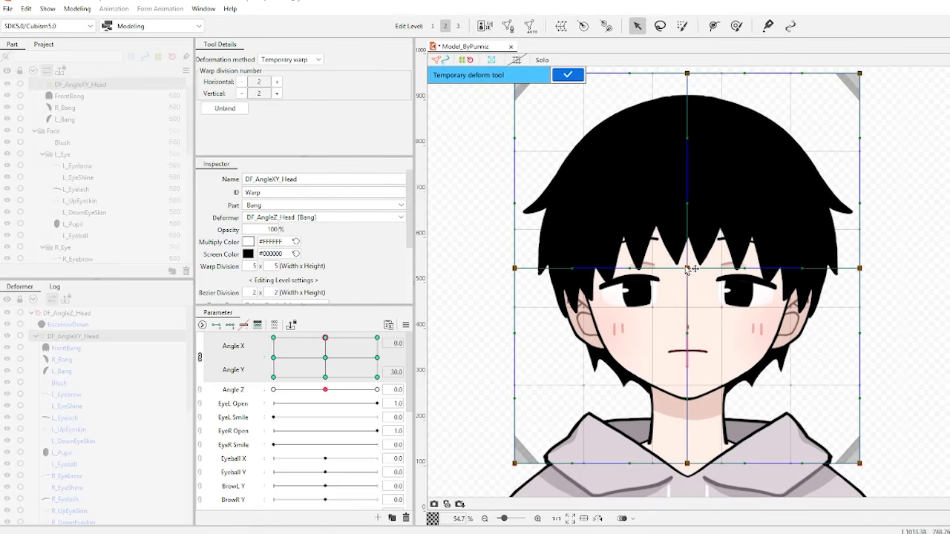
drag(687, 269, 687, 244)
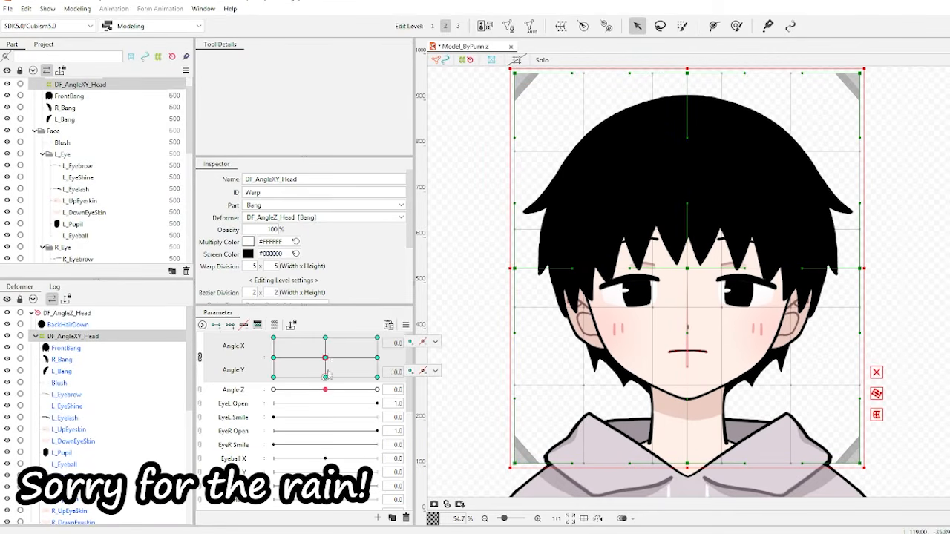
click(325, 376)
click(876, 414)
drag(687, 268, 689, 302)
drag(687, 463, 688, 477)
key(ctrl+z)
key(ctrl+z)
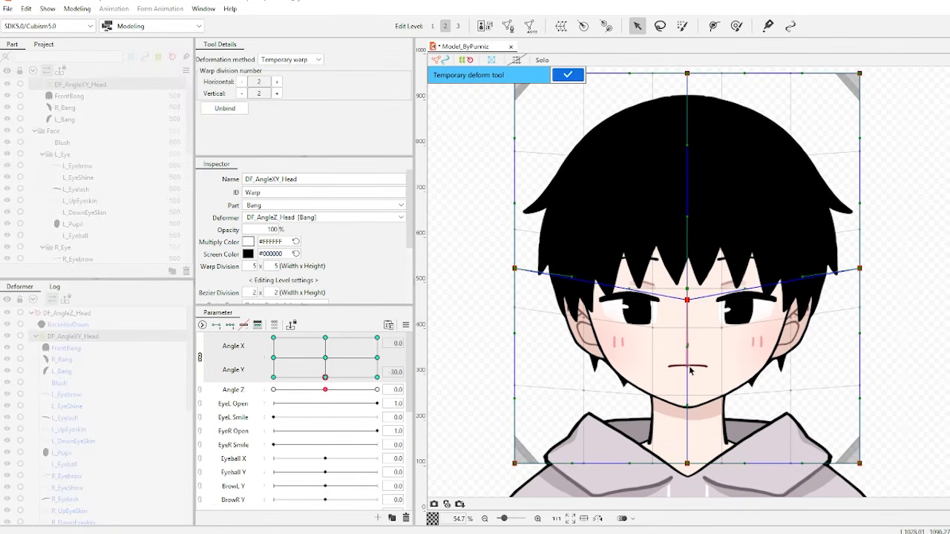
key(Return)
Check the head deformer's keyforms at Angle Y 30, neutral, Angle X 30 and Angle X -30
click(325, 338)
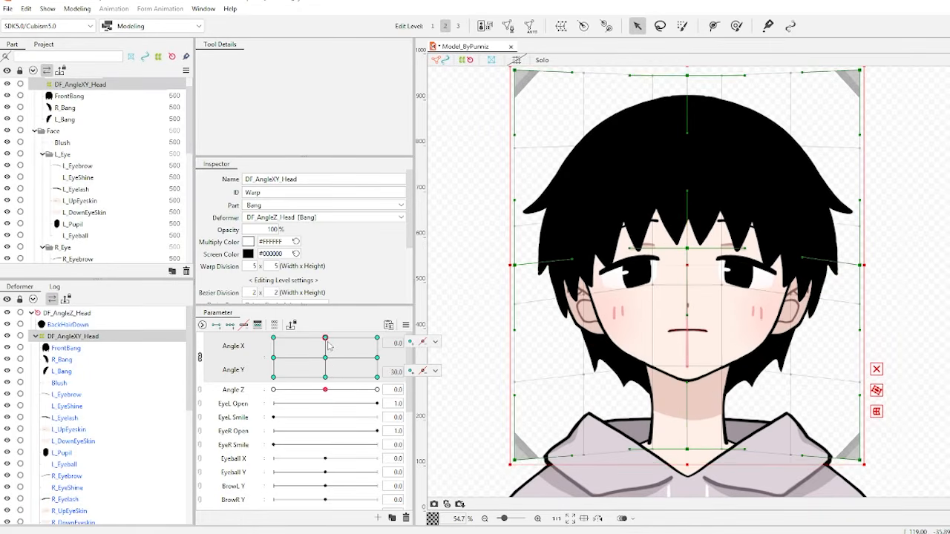
click(324, 357)
click(377, 358)
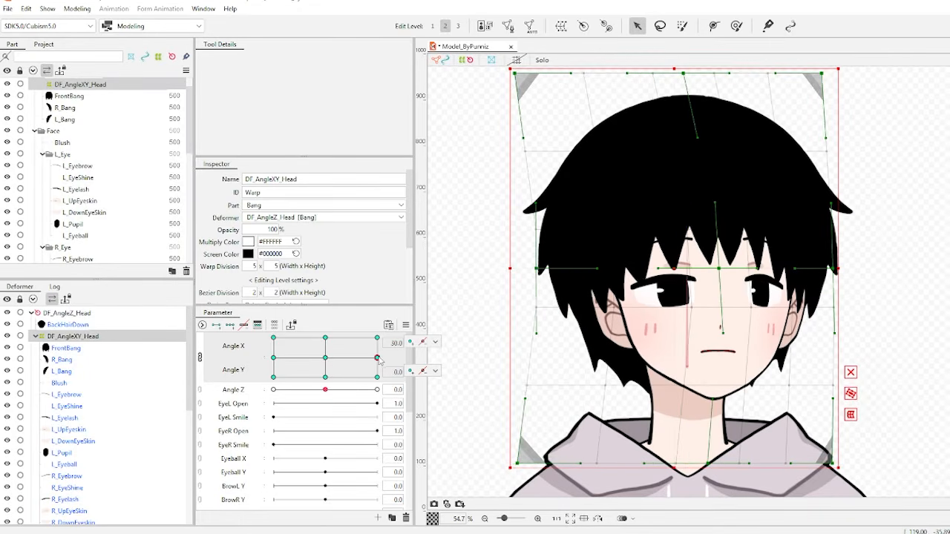
click(273, 358)
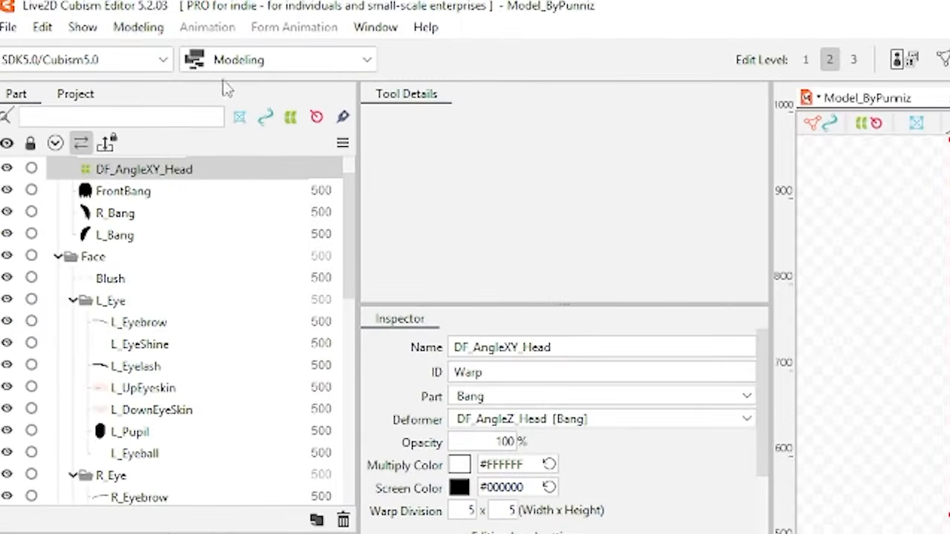
Synthesize all four corner keyforms of Angle X and Angle Y for DF_AngleXY_Head from the default value, and sweep the combined parameter
click(144, 34)
mouse_move(202, 106)
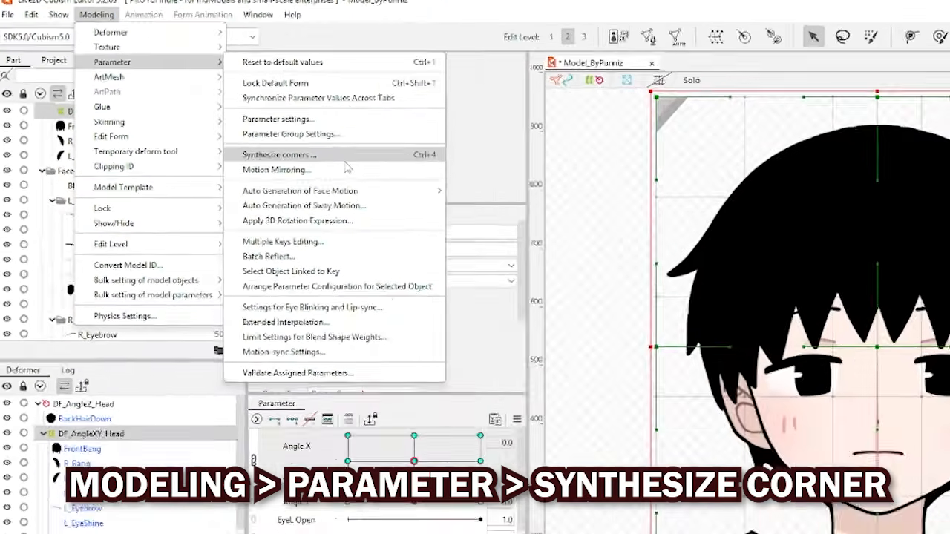
click(502, 231)
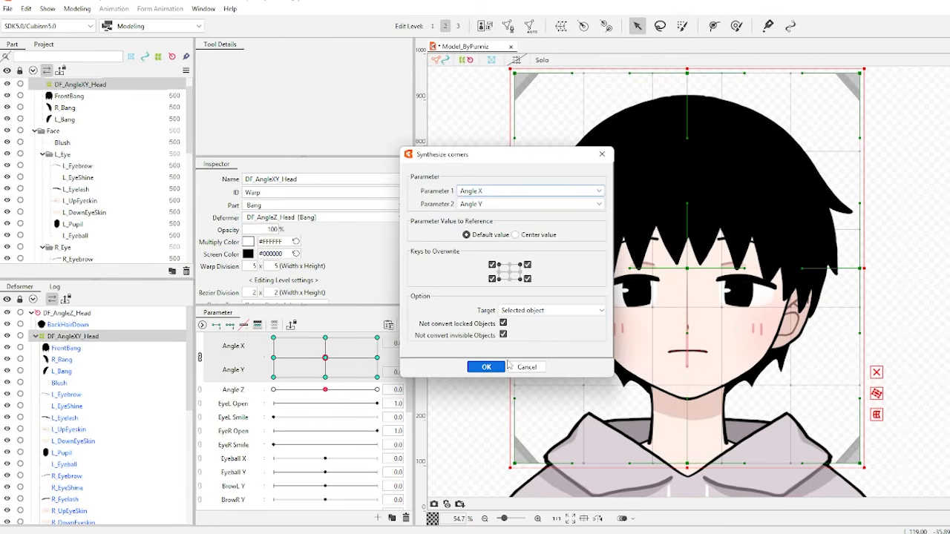
click(490, 369)
drag(338, 369, 495, 473)
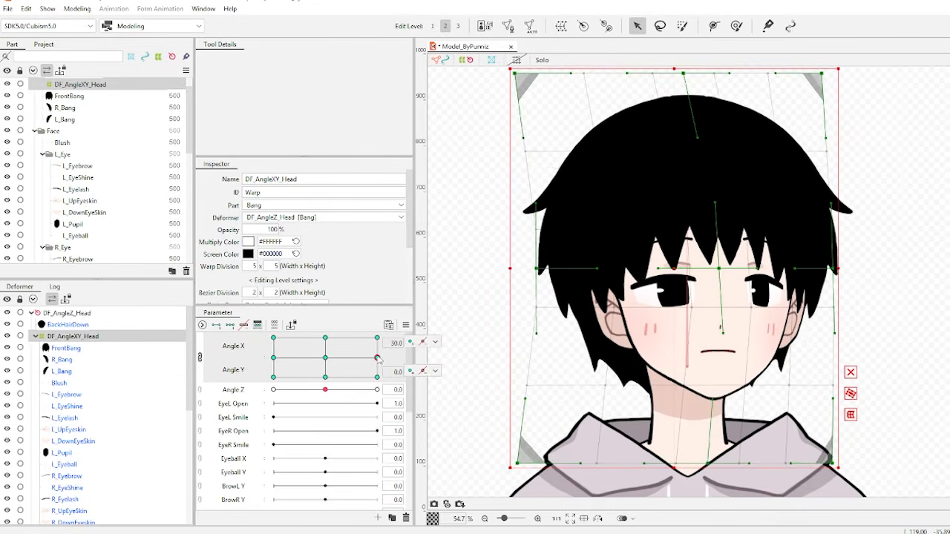
At Angle X 30, Angle Y -30, shift the head deformer's centre and upper middle points toward the right of the canvas
drag(377, 378, 511, 411)
drag(718, 303, 719, 297)
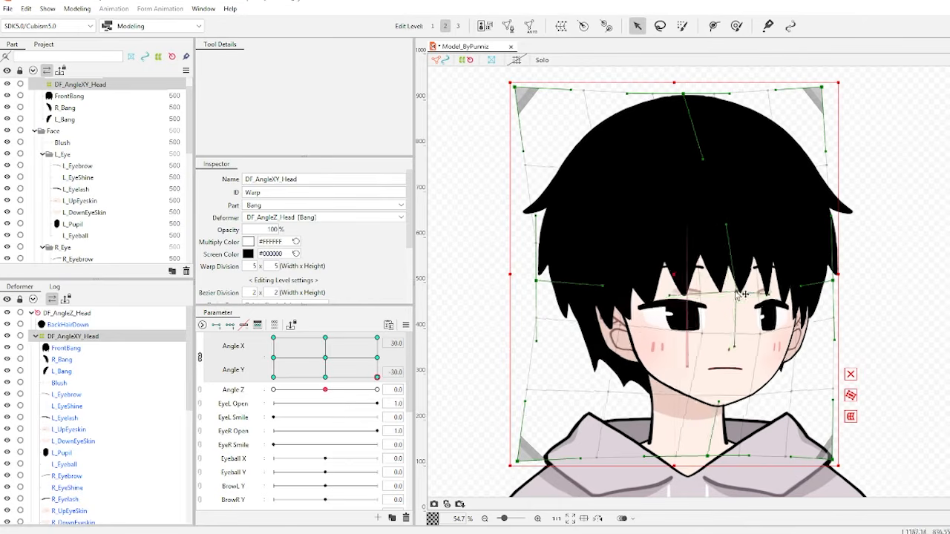
mouse_move(325, 389)
mouse_down()
mouse_move(377, 390)
mouse_move(325, 389)
mouse_up()
drag(718, 297, 727, 291)
drag(684, 94, 717, 91)
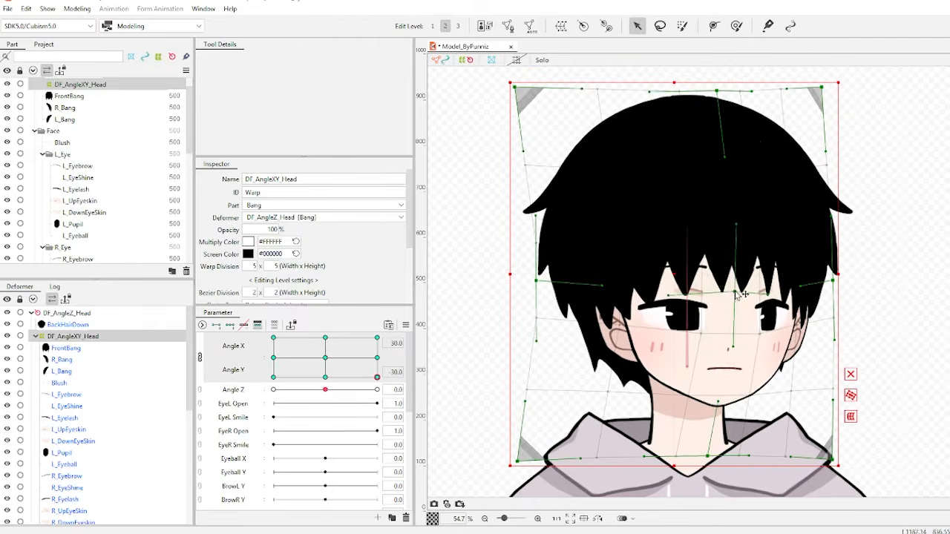
Refine the same corner keyform by raising the deformer's lower right corner and adjusting its lower middle, right edge and upper middle points
drag(727, 292, 733, 291)
drag(832, 459, 831, 426)
drag(707, 456, 725, 455)
drag(832, 426, 832, 417)
drag(832, 280, 836, 275)
drag(717, 90, 710, 91)
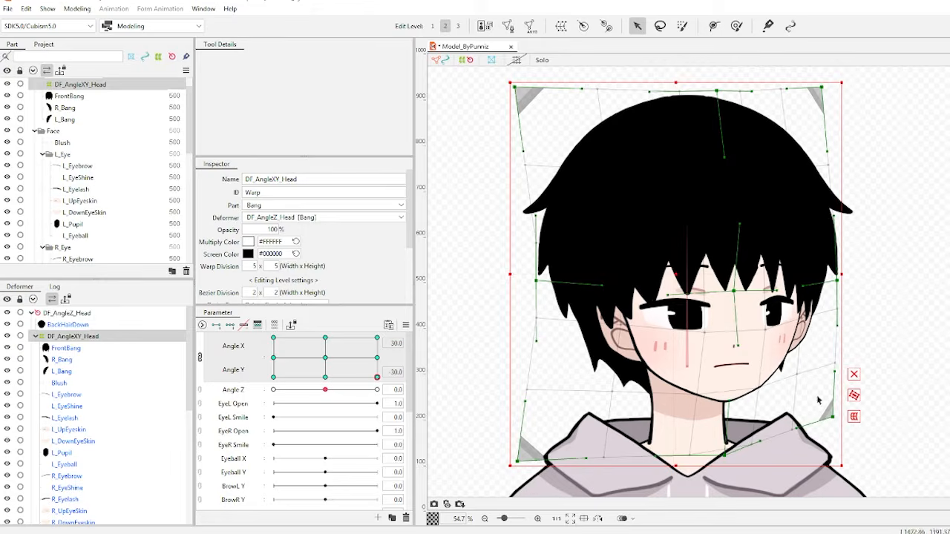
Refine the head deformer's corner keyform at Angle X 30, Angle Y -30 by adjusting its centre, lower middle and lower right points
drag(734, 291, 734, 295)
drag(725, 455, 722, 453)
drag(377, 377, 481, 408)
drag(723, 453, 727, 455)
drag(832, 417, 833, 421)
drag(734, 295, 732, 297)
Sweep the combined Angle X/Angle Y parameter to check the head and back hair deformers
drag(377, 378, 396, 358)
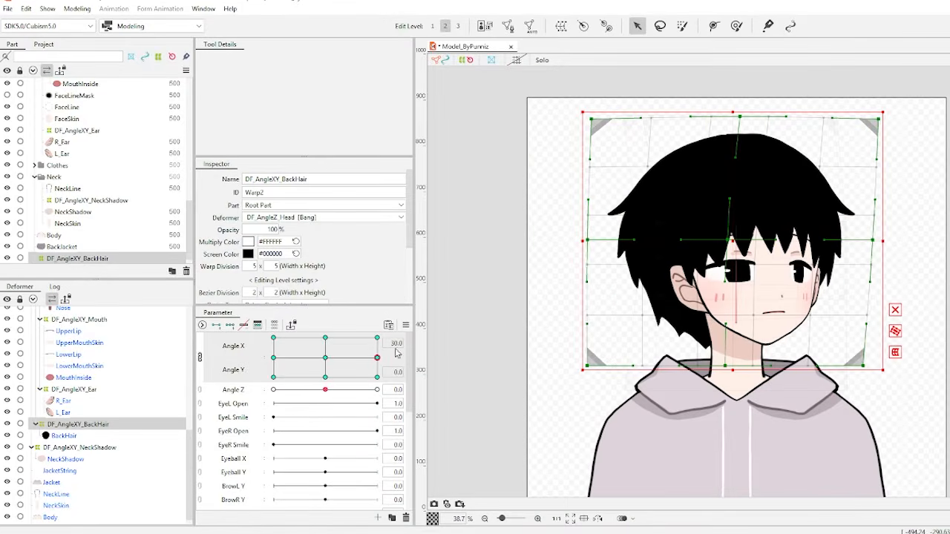
drag(377, 357, 263, 342)
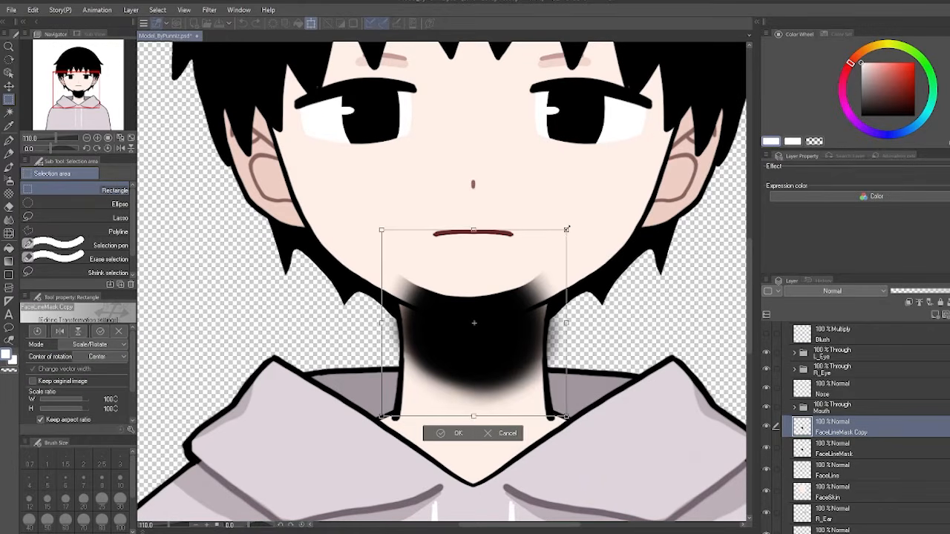
In Clip Studio Paint, scale the FaceLineMask Copy layer down to about half size around its centre
drag(566, 230, 500, 284)
key(ctrl+z)
drag(566, 229, 524, 275)
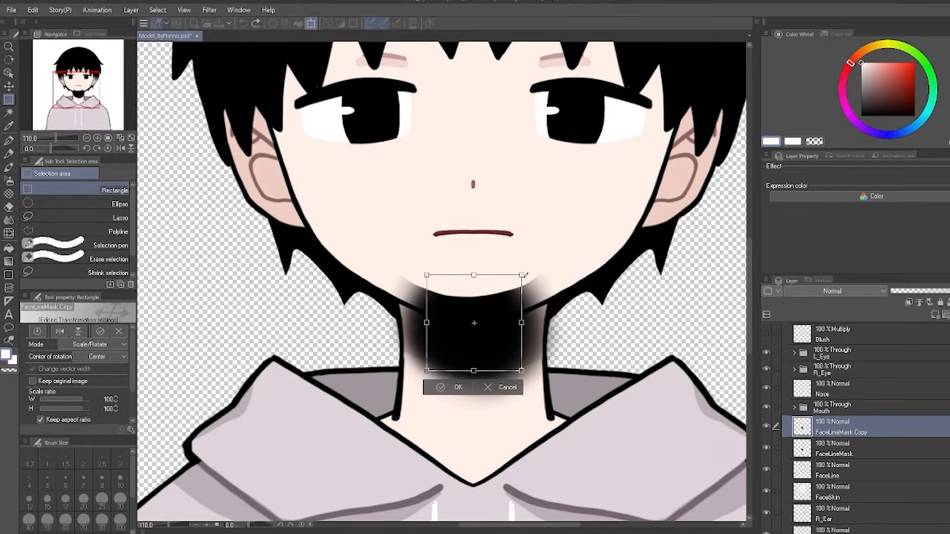
click(451, 385)
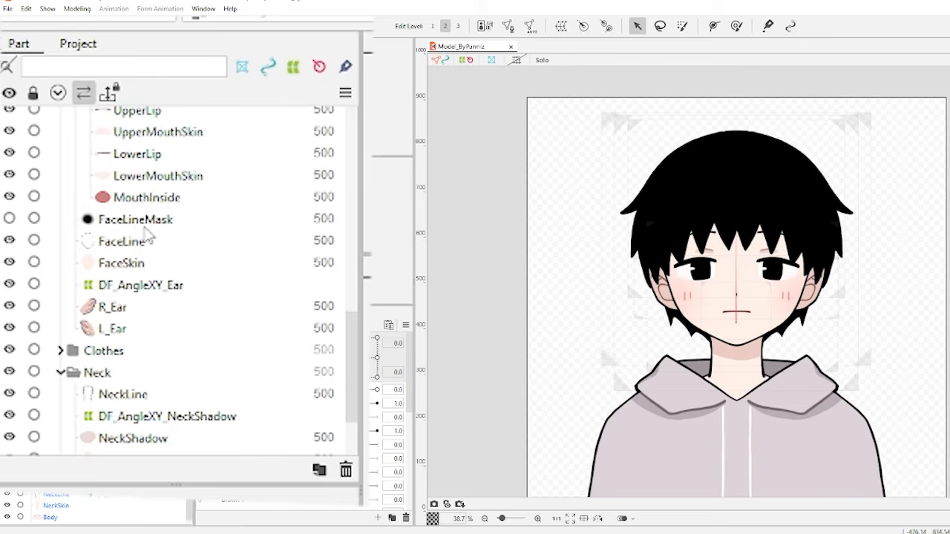
In Live2D Cubism Editor, make the FaceLineMask part visible over the chin and neck
click(23, 217)
click(10, 218)
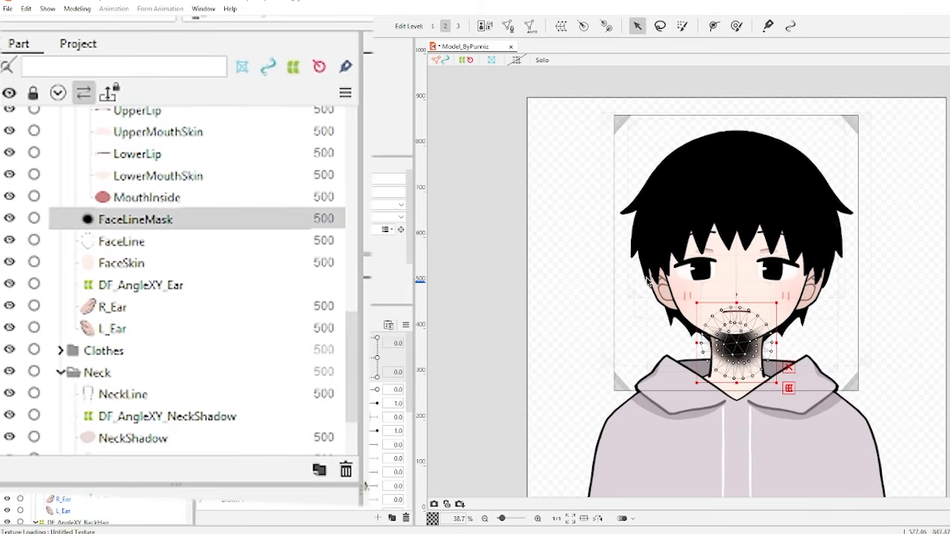
scroll(757, 353, up, 2)
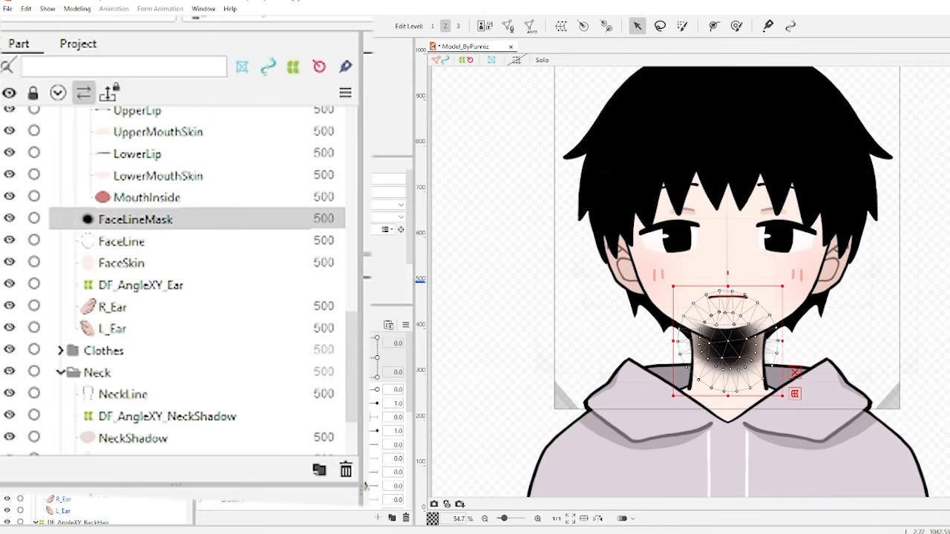
Clip FaceLine to FaceLineMask with Reverse mask enabled, and set FaceLineMask's opacity to 0%
click(141, 248)
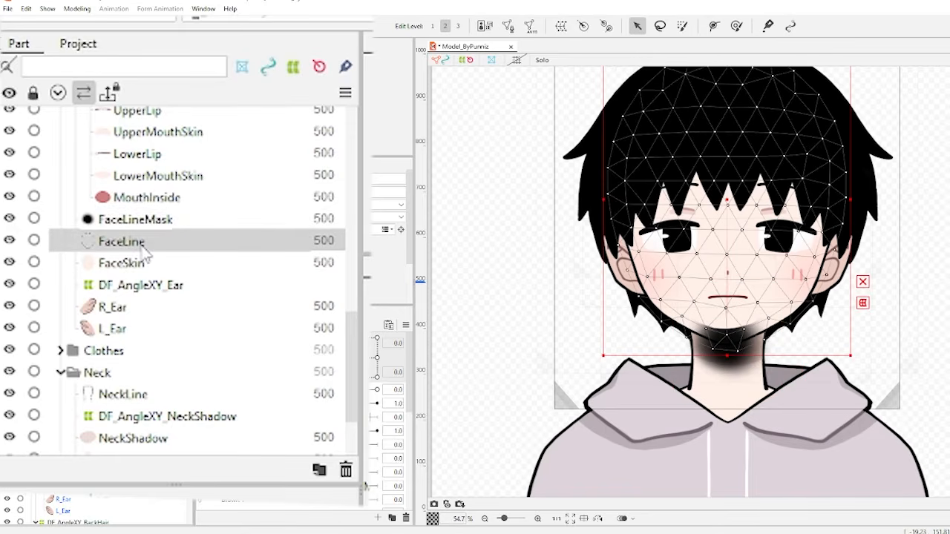
click(483, 219)
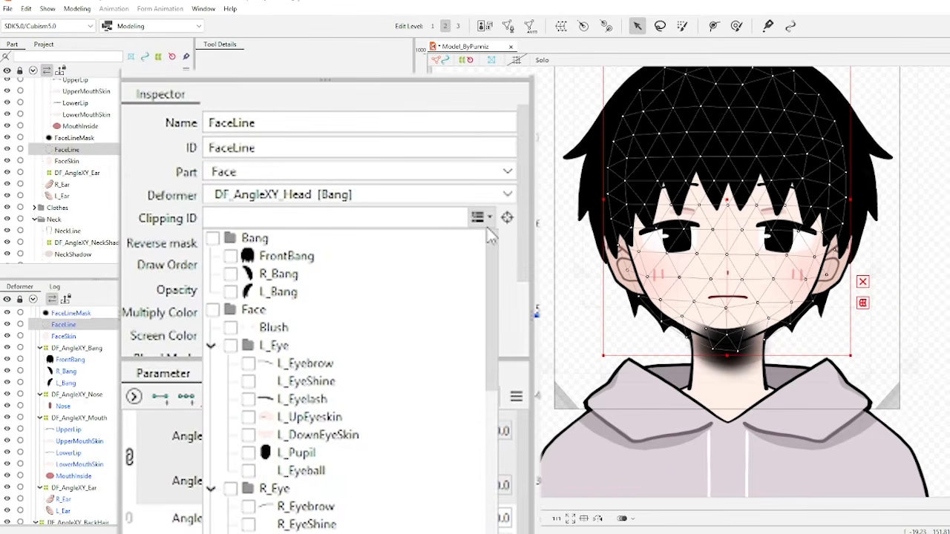
scroll(421, 400, down, 6)
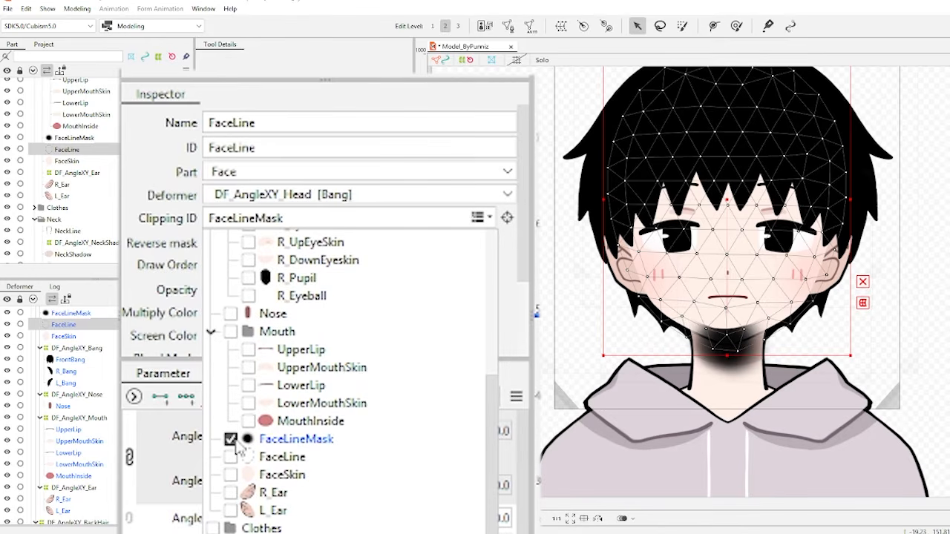
click(480, 219)
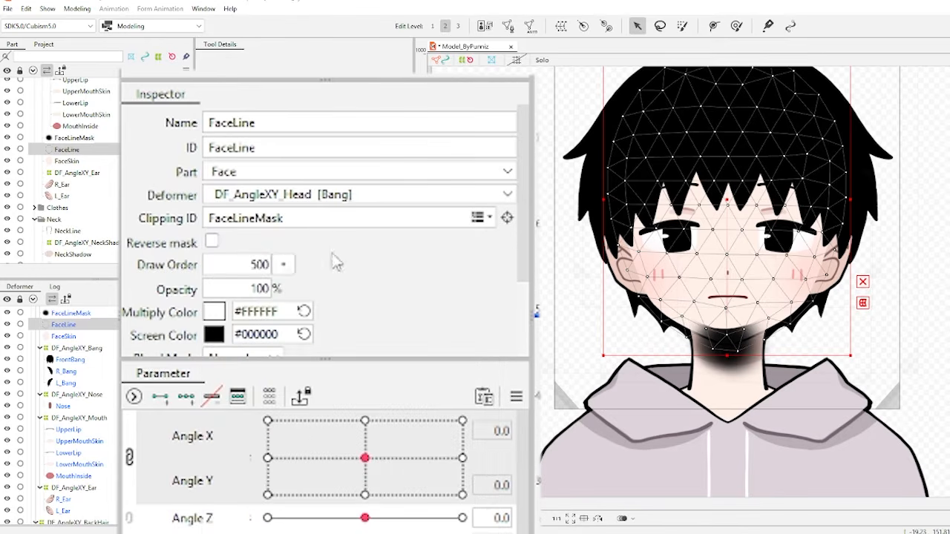
click(212, 241)
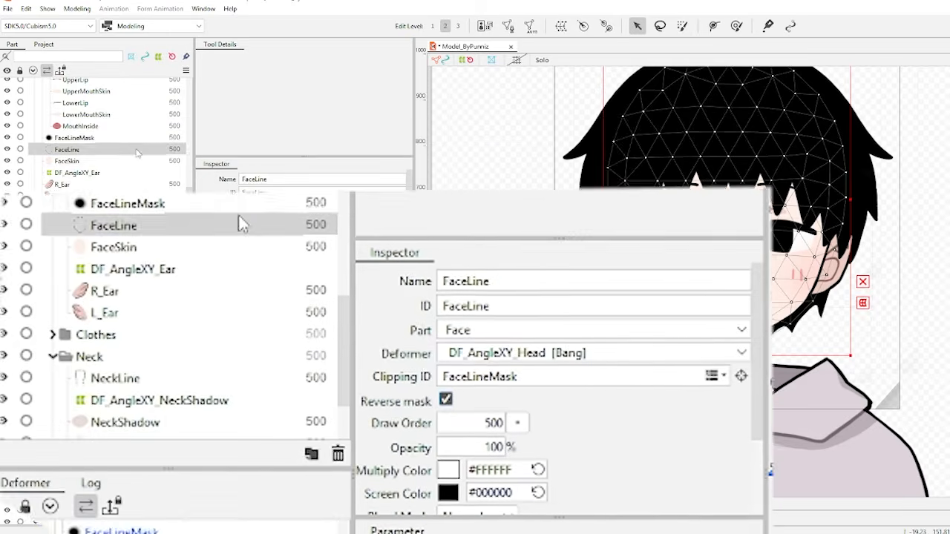
click(130, 139)
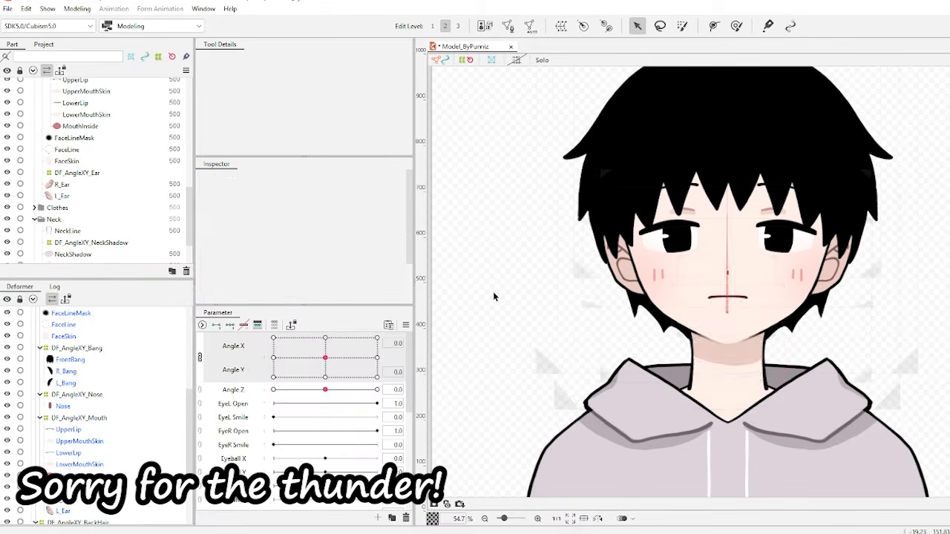
Create a parent warp deformer named DF_AngleXY_FaceLineMask for FaceLineMask in the Face part, and move it downward
click(561, 29)
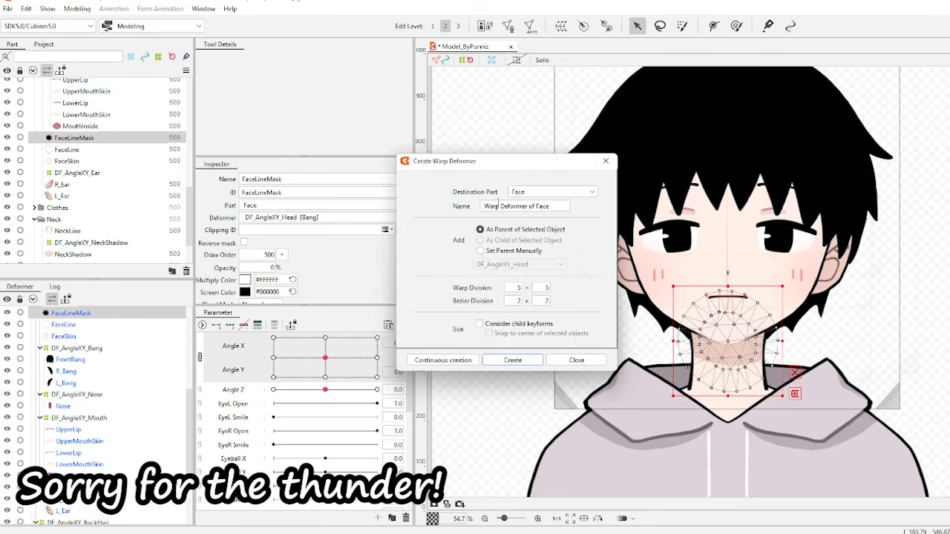
triple_click(497, 205)
text(DF_AngleXY_FaceLineMask)
click(513, 360)
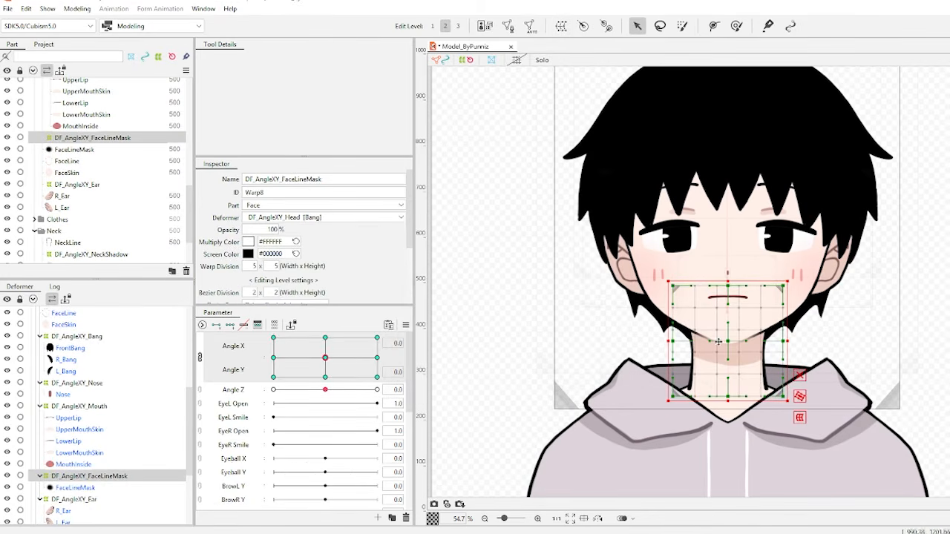
drag(724, 340, 724, 373)
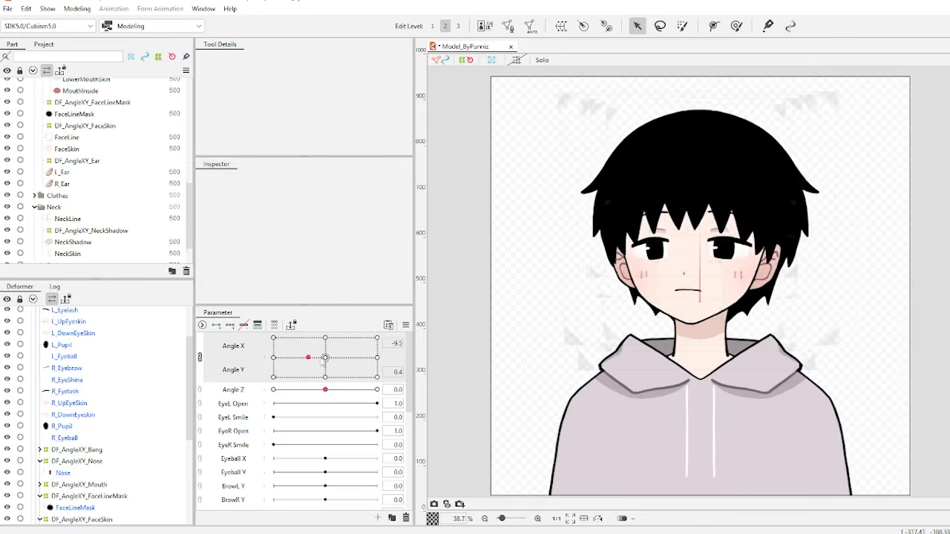
Preview the head turn by sweeping Angle X, and open the Physics Settings
drag(325, 358, 434, 356)
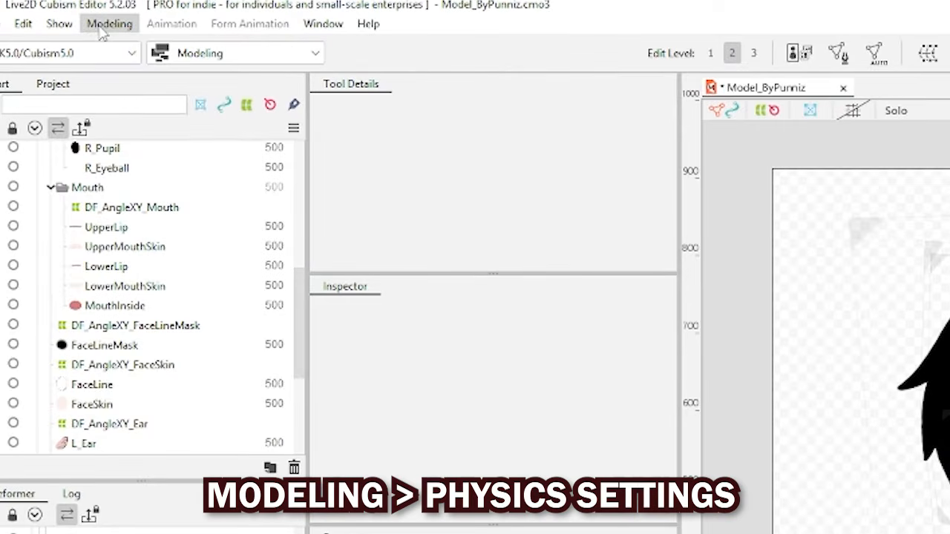
click(105, 28)
click(140, 420)
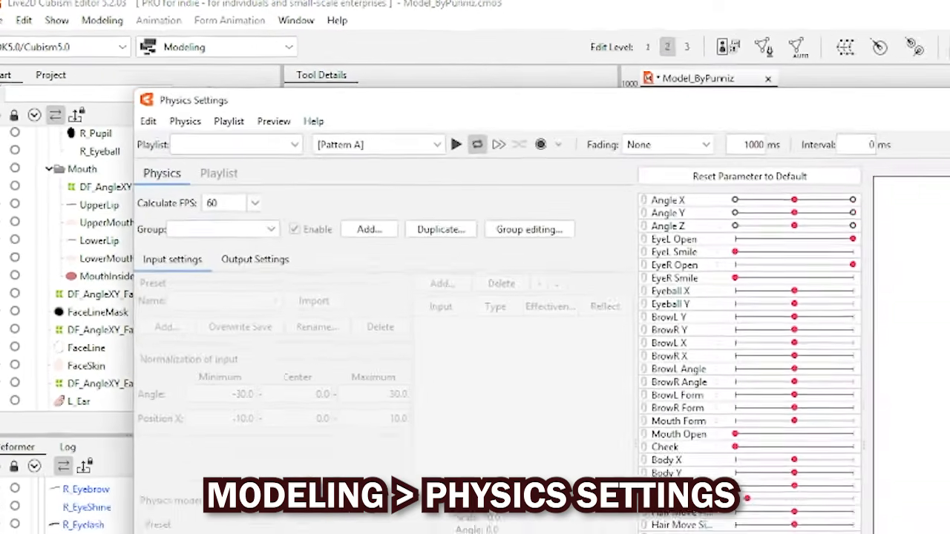
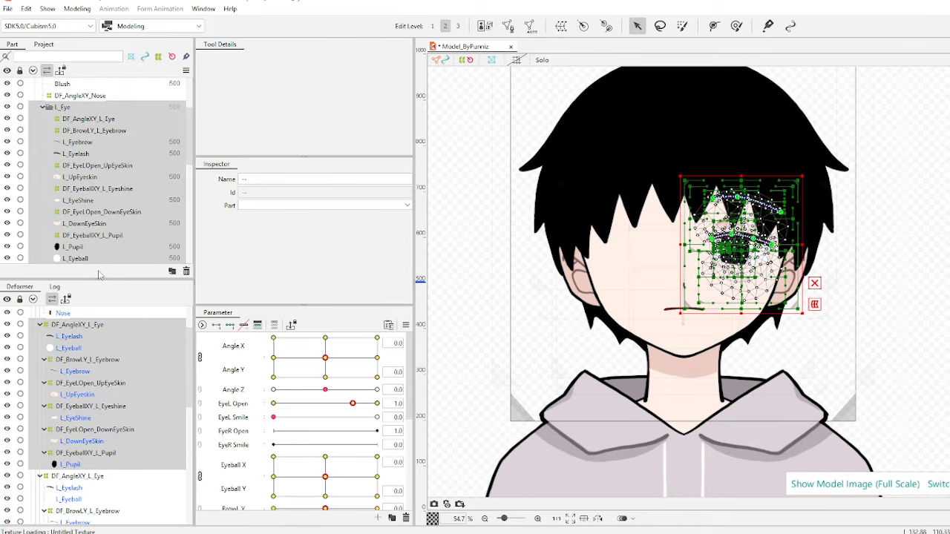
Flip the selected L_Eye parts and deformers horizontally without reflecting any parameters, and preview the head turn
click(78, 8)
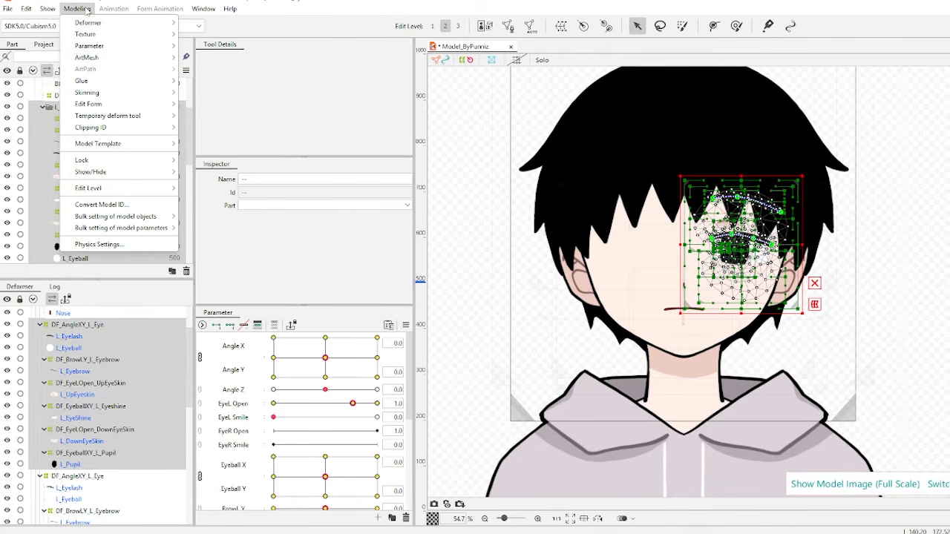
mouse_move(98, 104)
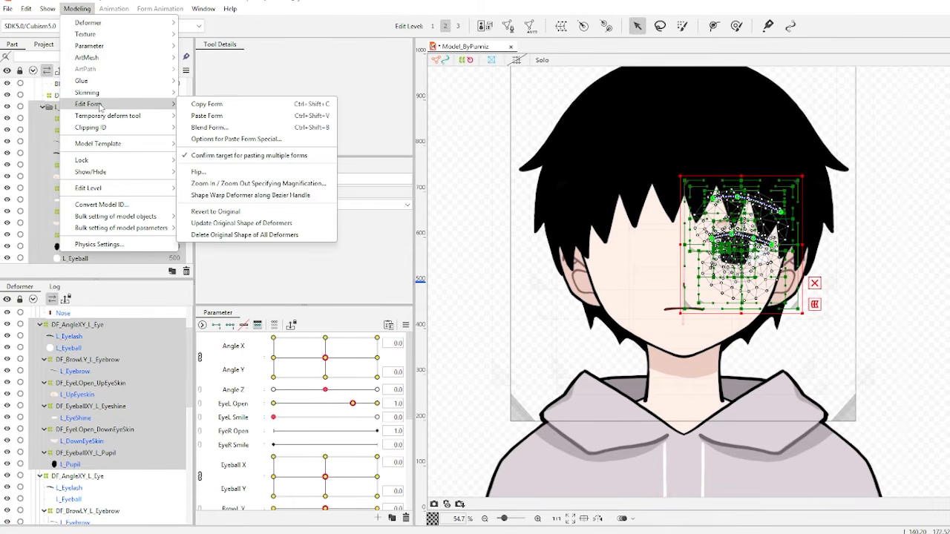
click(199, 172)
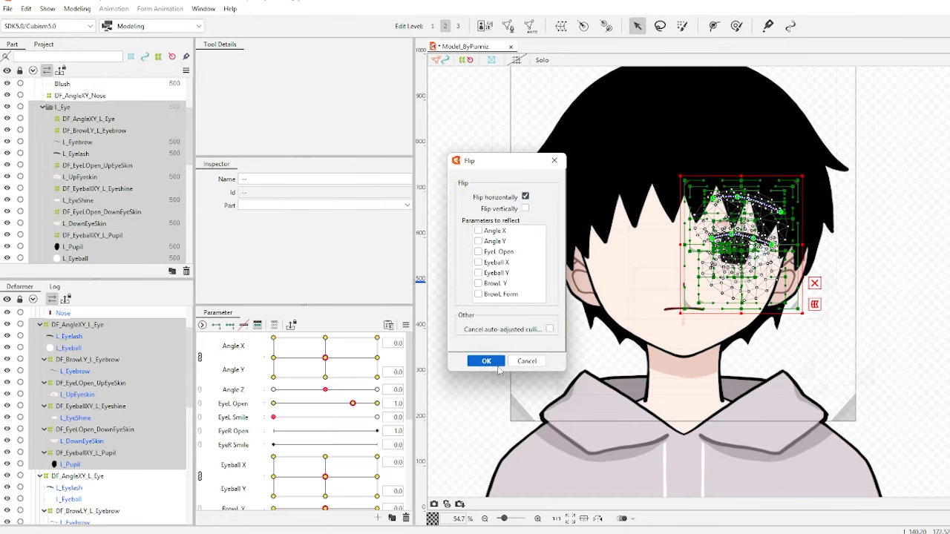
click(495, 363)
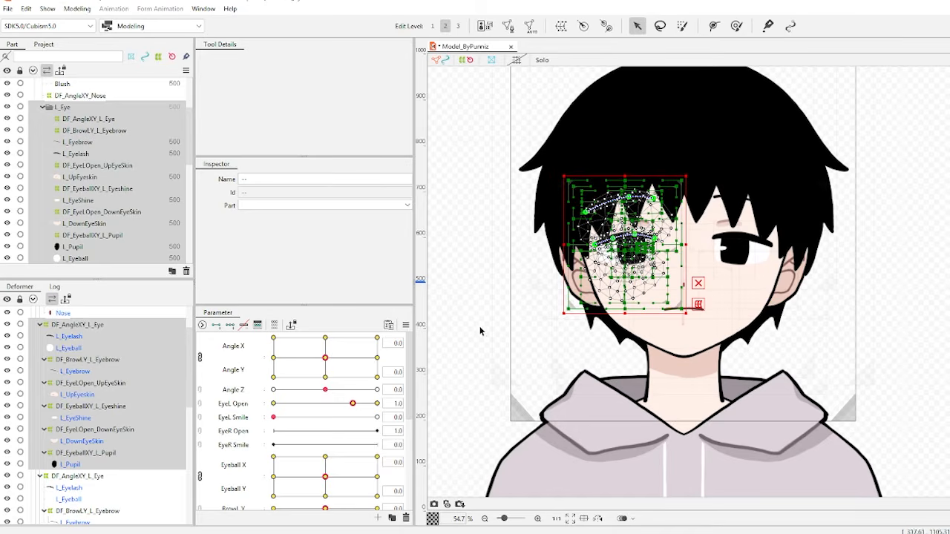
drag(350, 363, 408, 370)
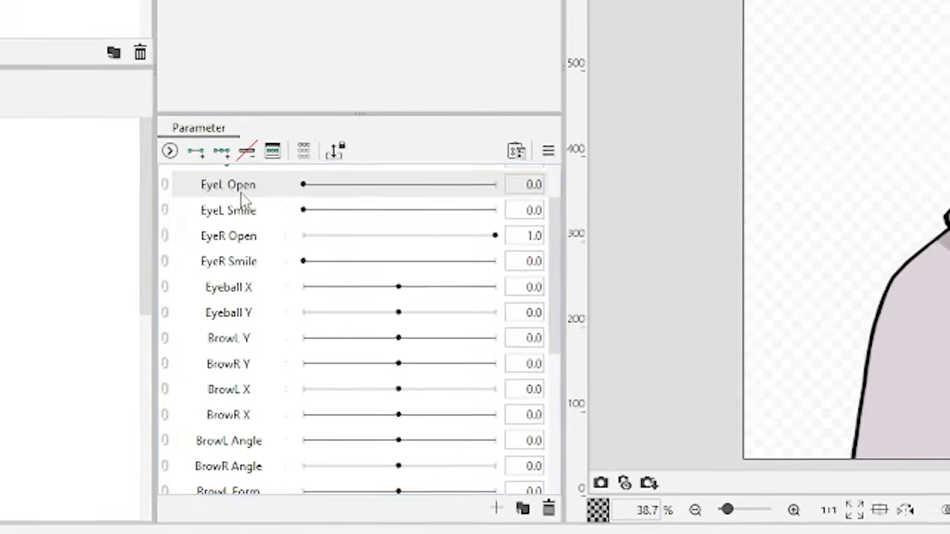
Check the EyeL Open parameter at 0 and at 1
click(296, 179)
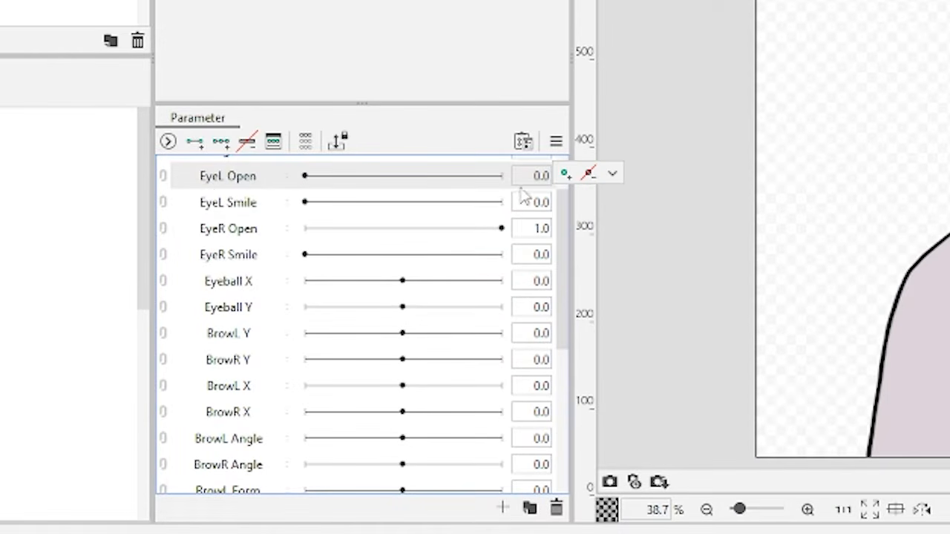
click(502, 175)
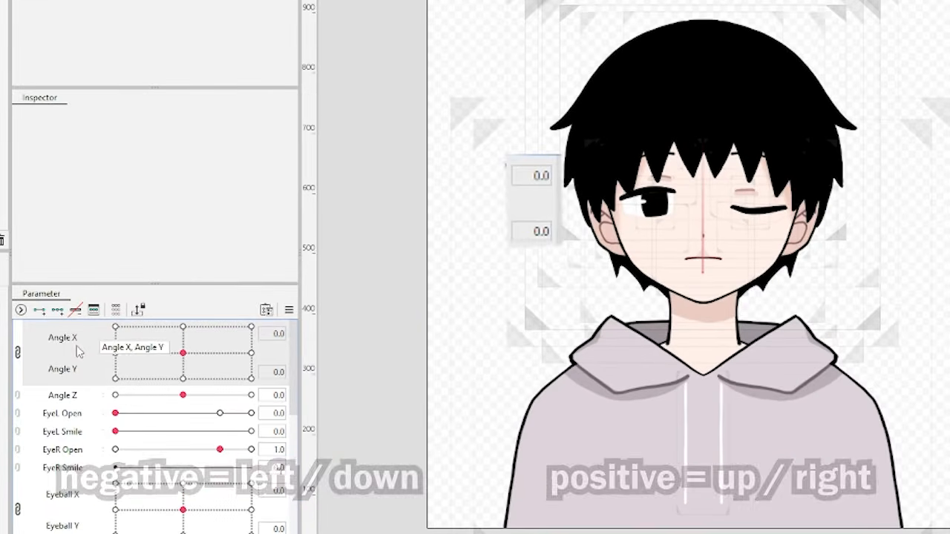
Preview the head at Angle X -30 and at Angle Y 30, and return both angles to neutral
drag(133, 354, 116, 352)
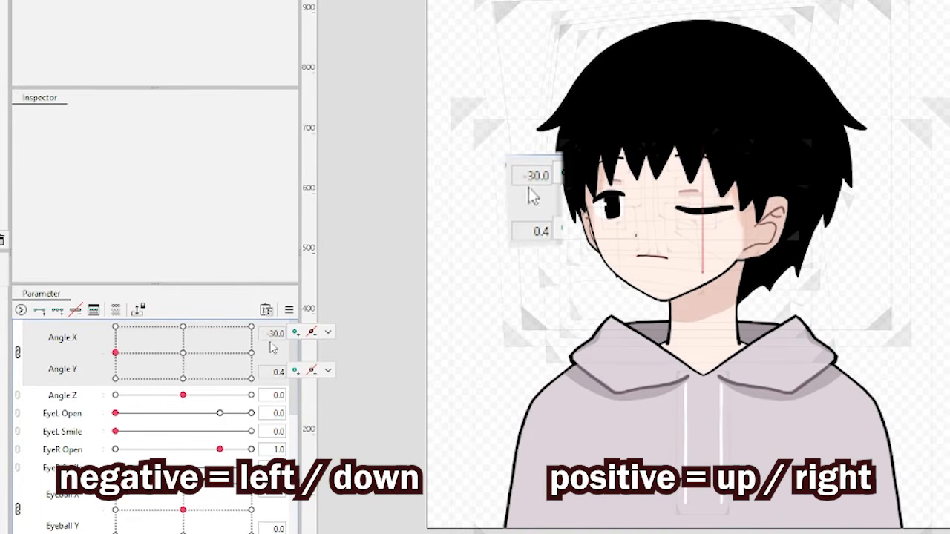
drag(187, 353, 183, 327)
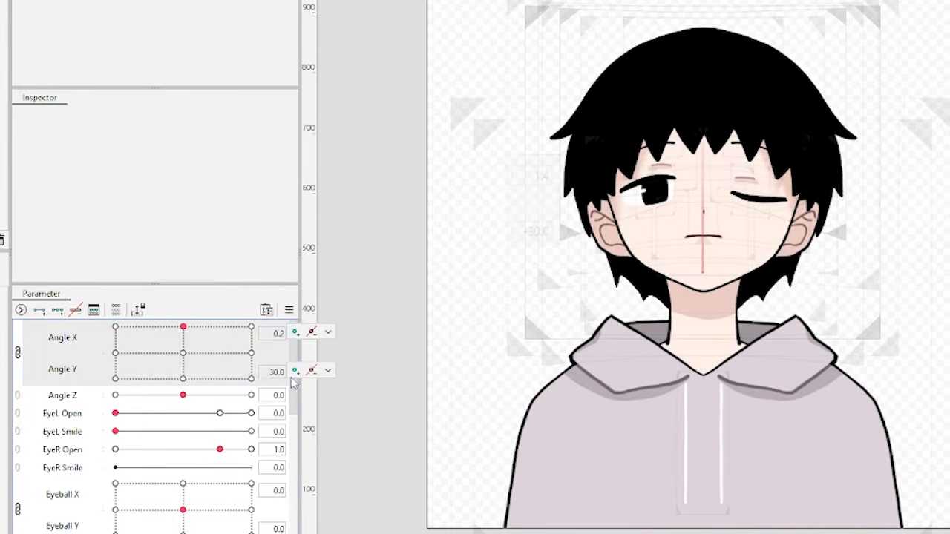
click(190, 353)
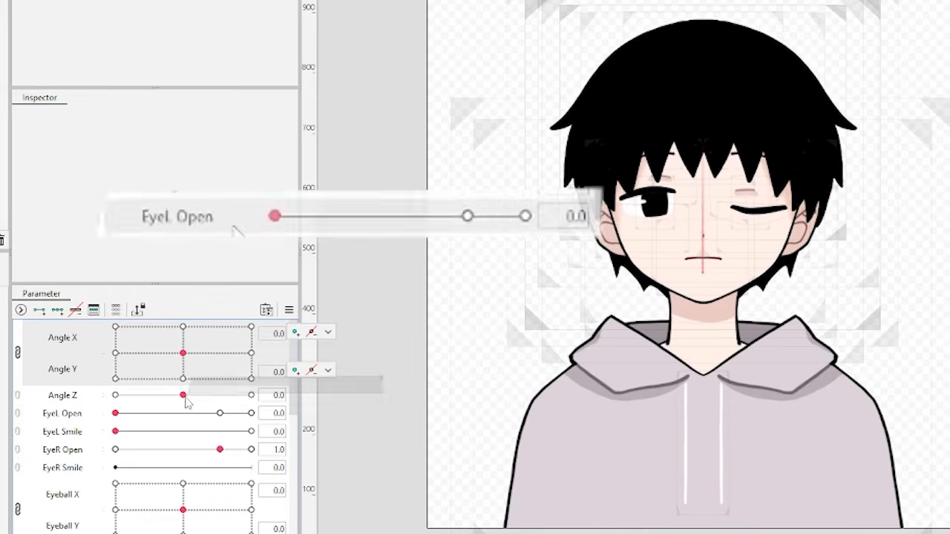
Compare the left eye's open and surprised keyforms by setting EyeL Open to 1.0 and 1.3
click(77, 417)
click(219, 414)
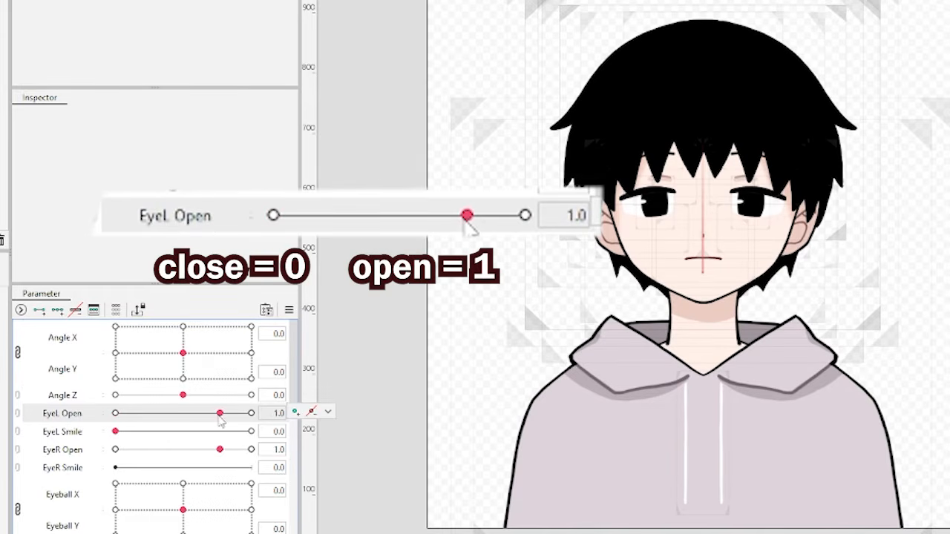
click(251, 413)
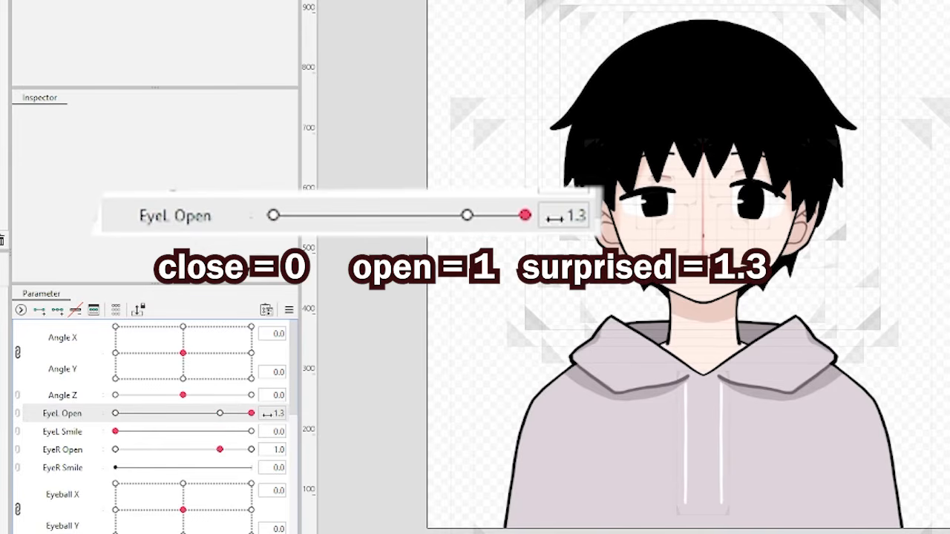
mouse_move(288, 413)
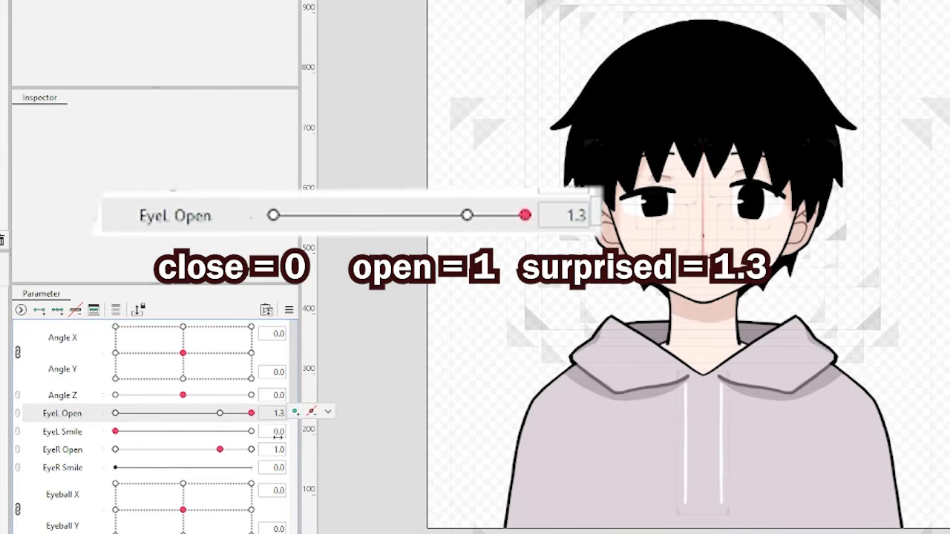
click(221, 413)
click(251, 414)
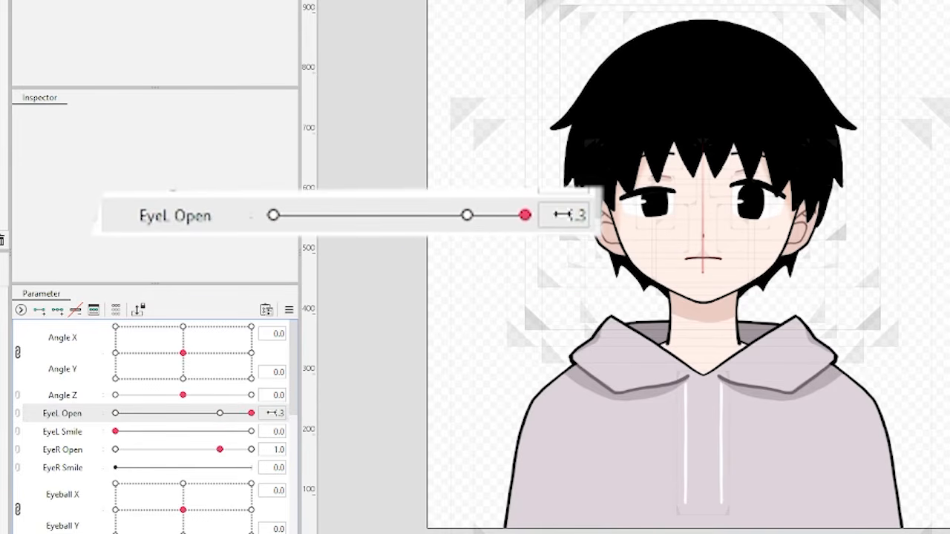
mouse_move(283, 415)
click(326, 414)
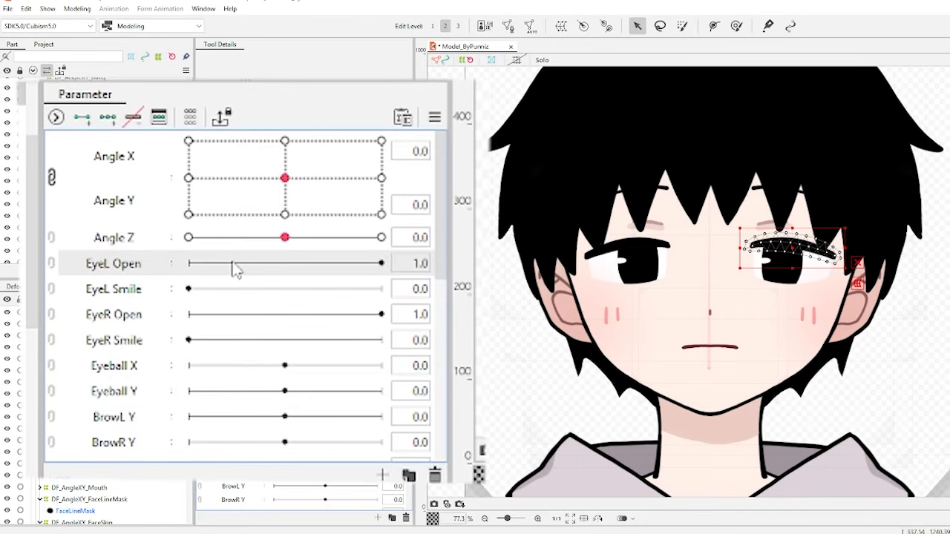
Extend the EyeL Open parameter's range by setting its maximum to 1.3
right_click(108, 267)
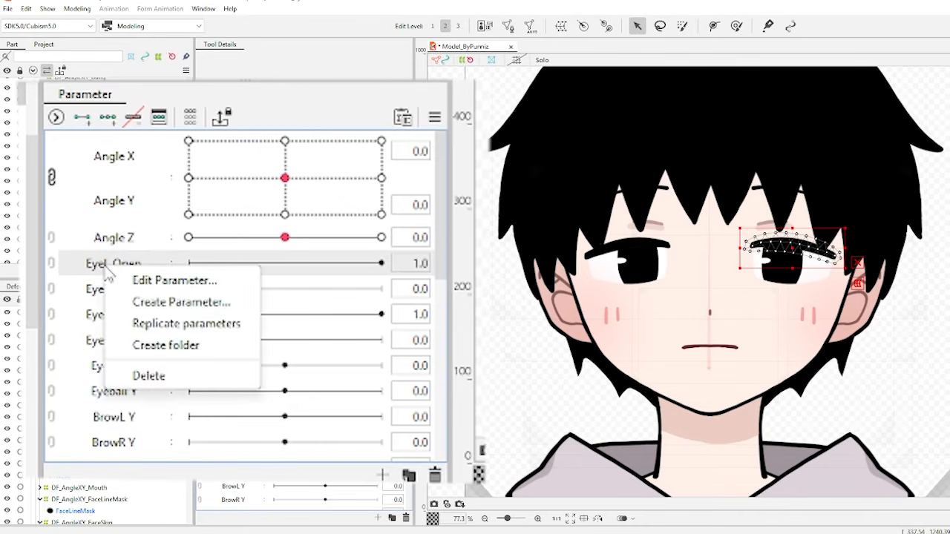
click(148, 277)
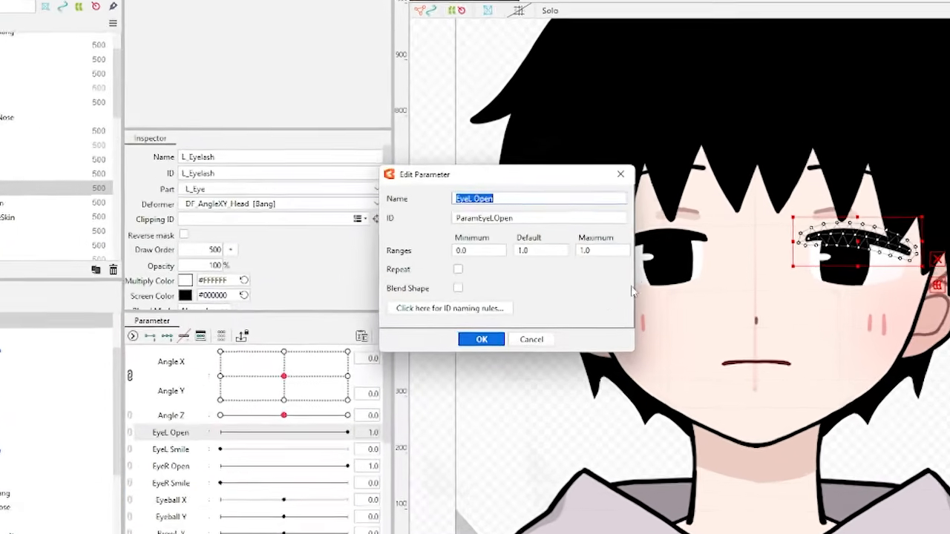
double_click(585, 255)
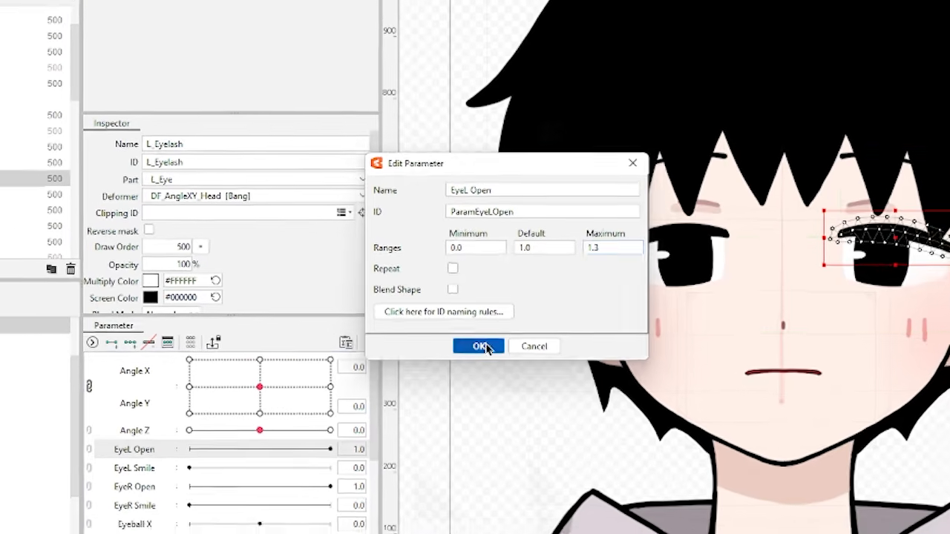
click(486, 352)
Add a four-point deform path to L_Eyelash, running along the lash from its inner to its outer end
drag(905, 312, 803, 317)
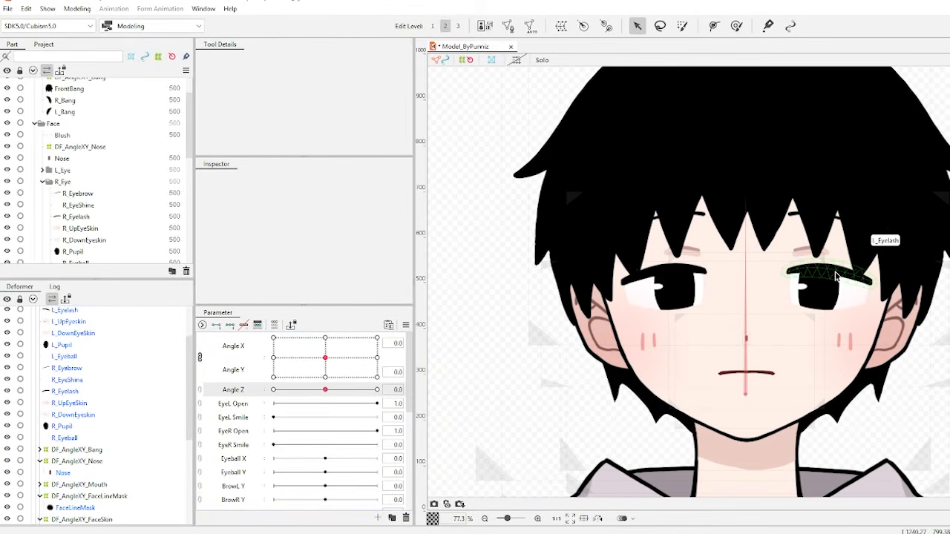
click(835, 276)
drag(845, 342, 810, 316)
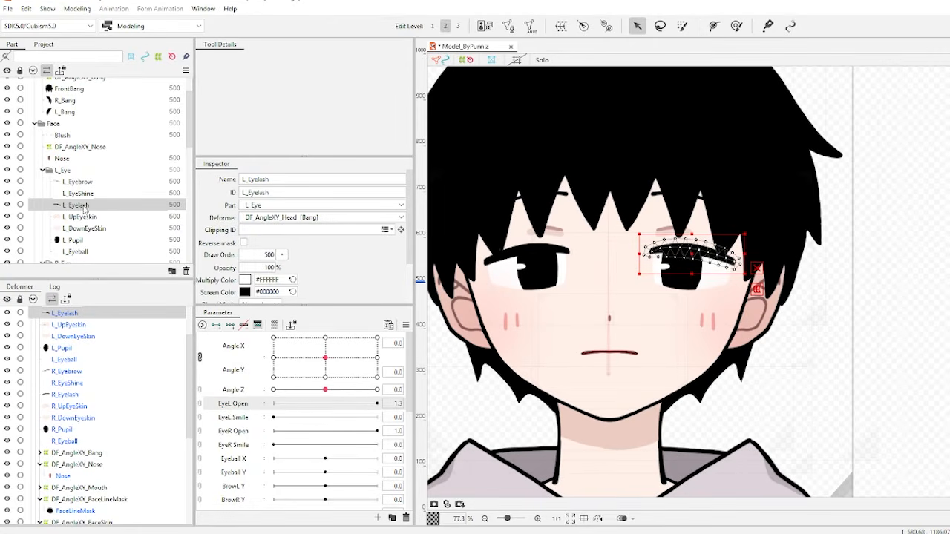
scroll(761, 343, up, 2)
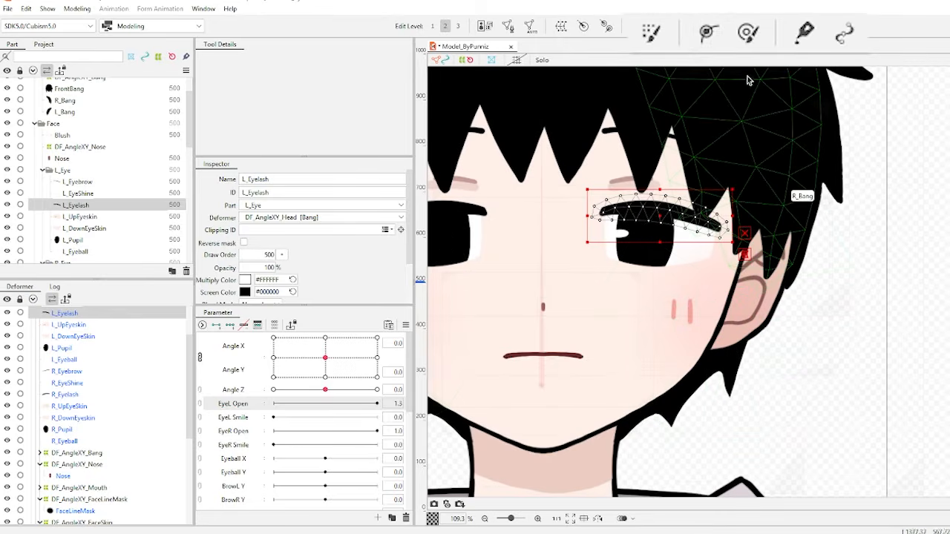
click(718, 42)
click(600, 213)
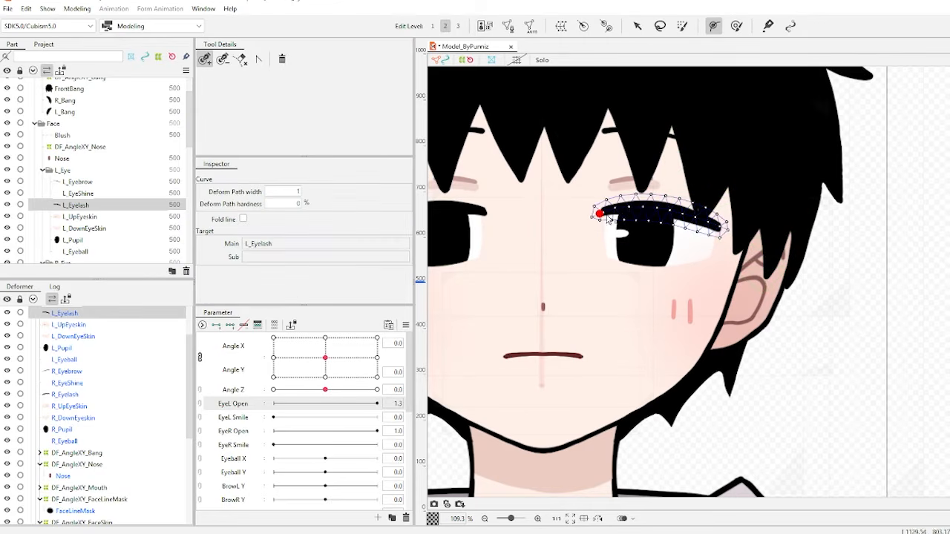
click(639, 205)
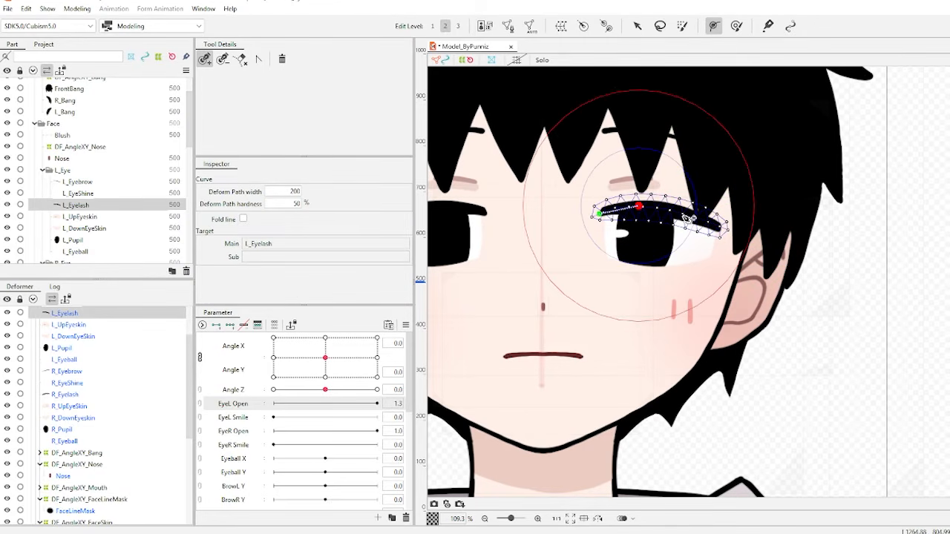
click(681, 215)
click(720, 226)
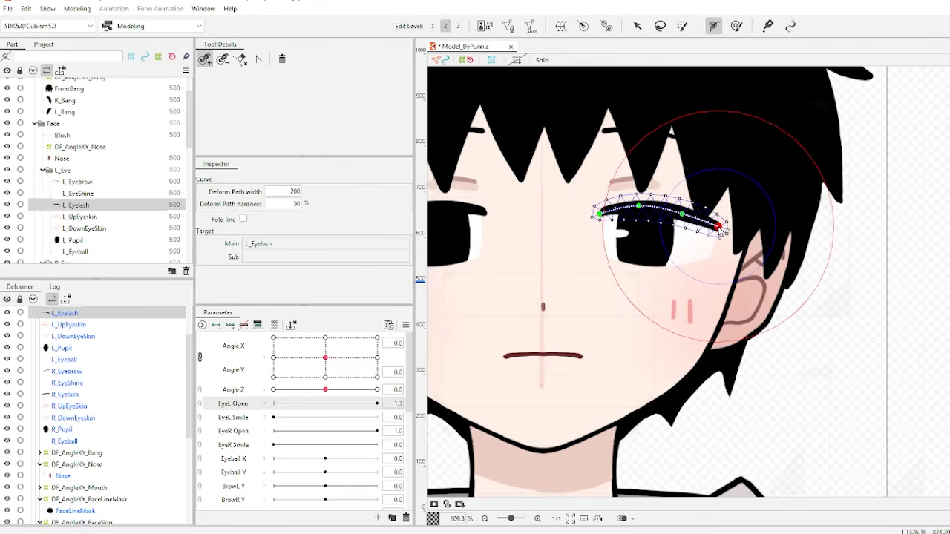
click(641, 36)
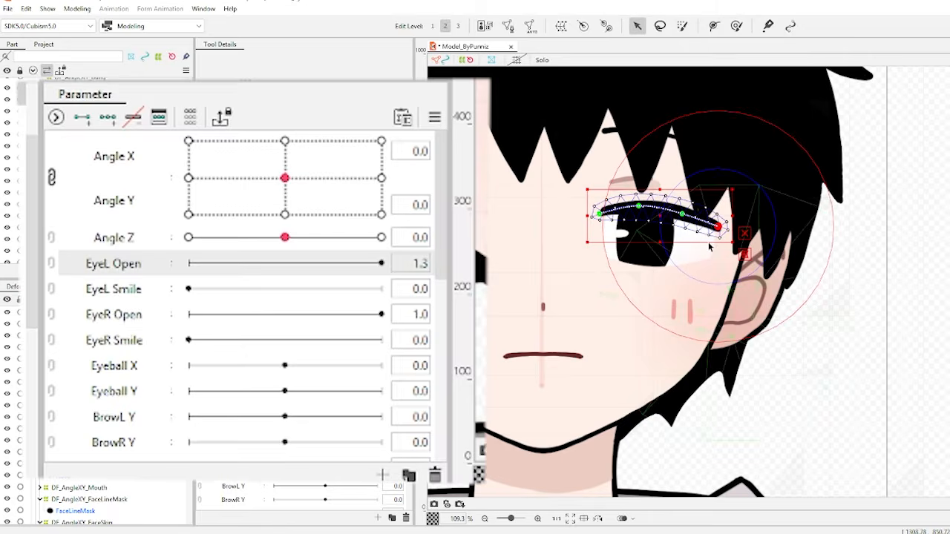
Key L_Eyelash on EyeL Open at 0, 1.0 and 1.3, and bend it down into a closed-eye curve at 0
click(420, 262)
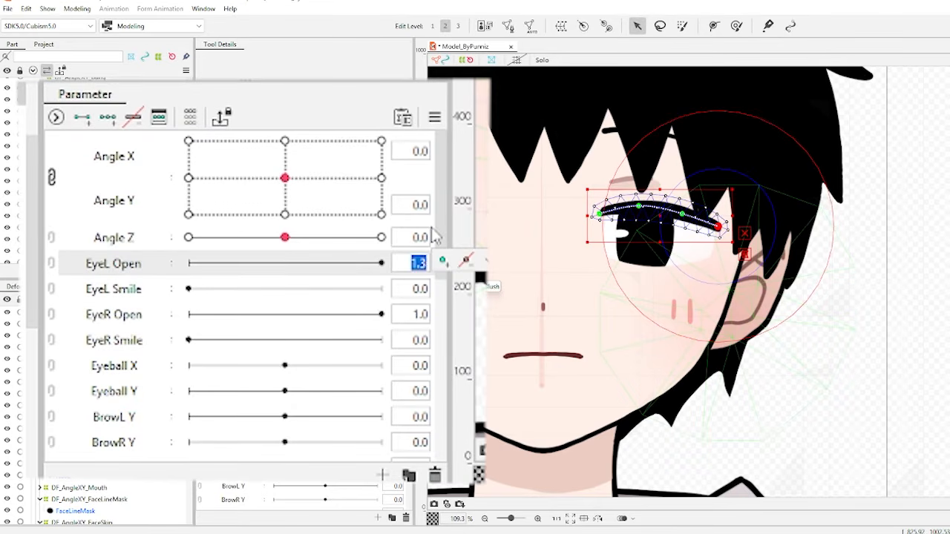
key(Return)
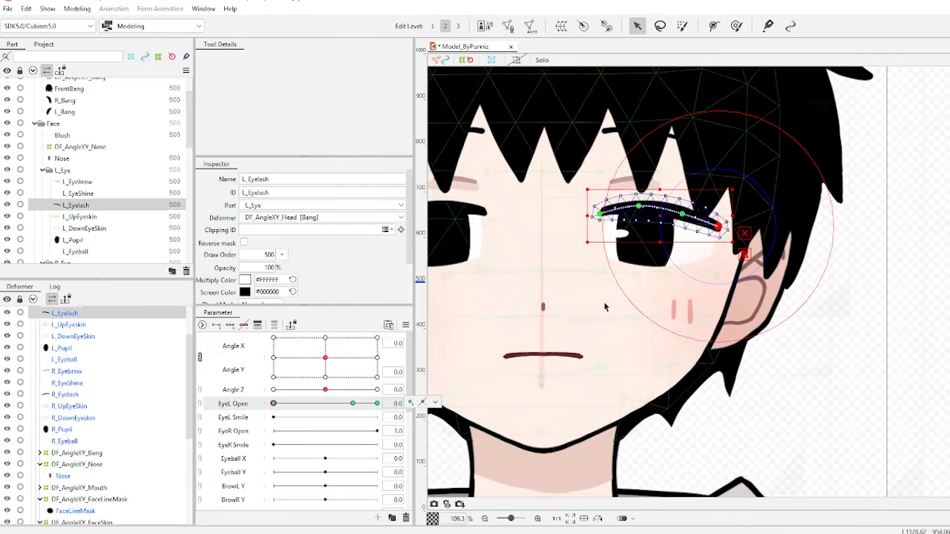
drag(599, 214, 600, 236)
drag(638, 207, 639, 239)
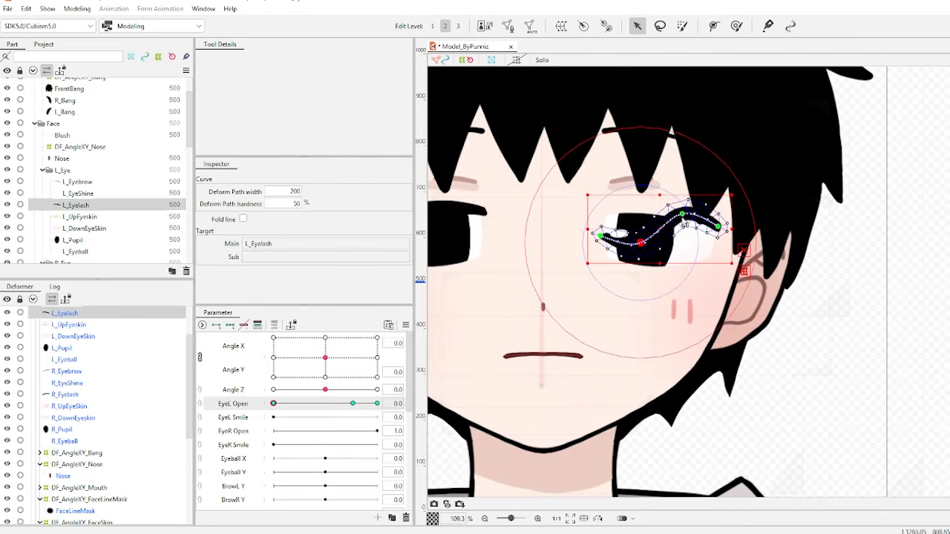
drag(682, 214, 720, 243)
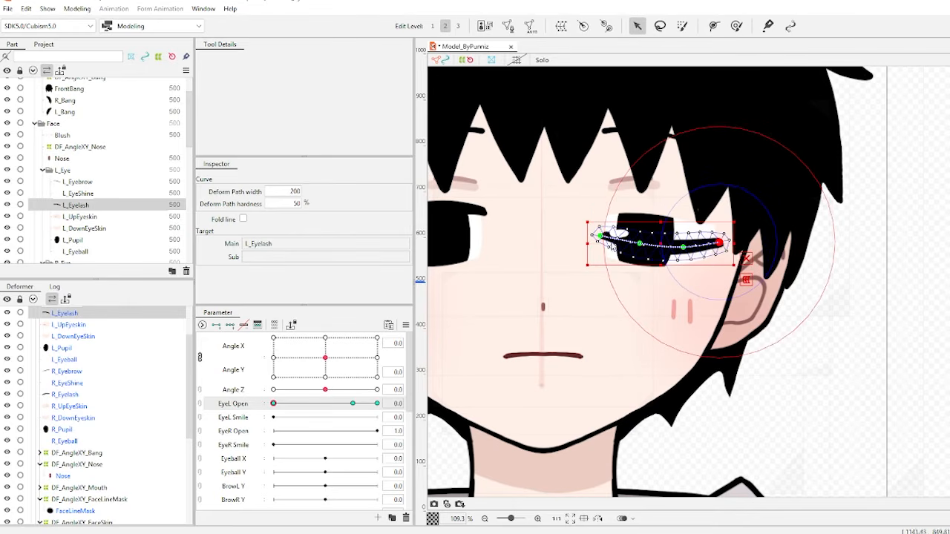
drag(600, 236, 640, 246)
Raise L_Eyelash into a higher arch at EyeL Open 1.3, and preview the blink between 0 and 1.0
drag(356, 403, 378, 406)
drag(640, 206, 599, 206)
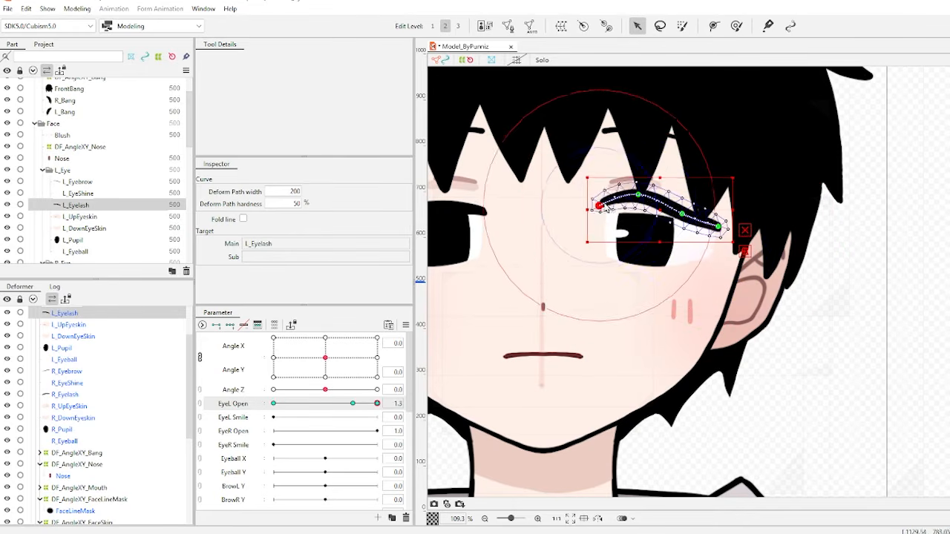
drag(682, 214, 639, 191)
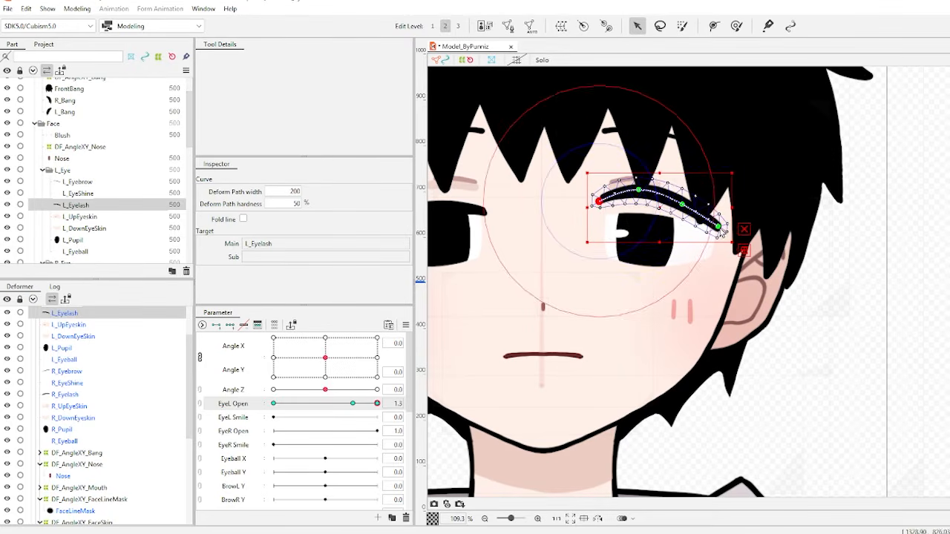
click(355, 403)
drag(354, 403, 198, 427)
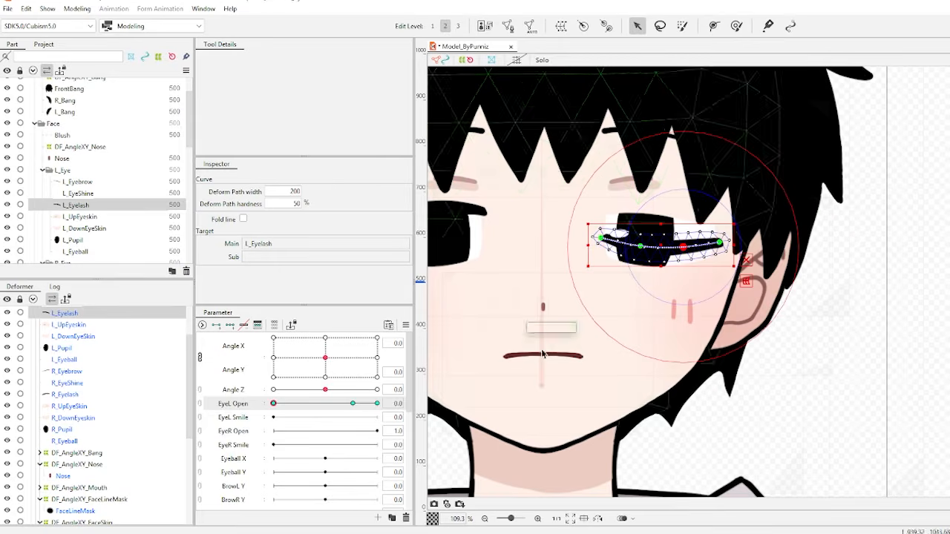
drag(691, 317, 826, 343)
click(352, 404)
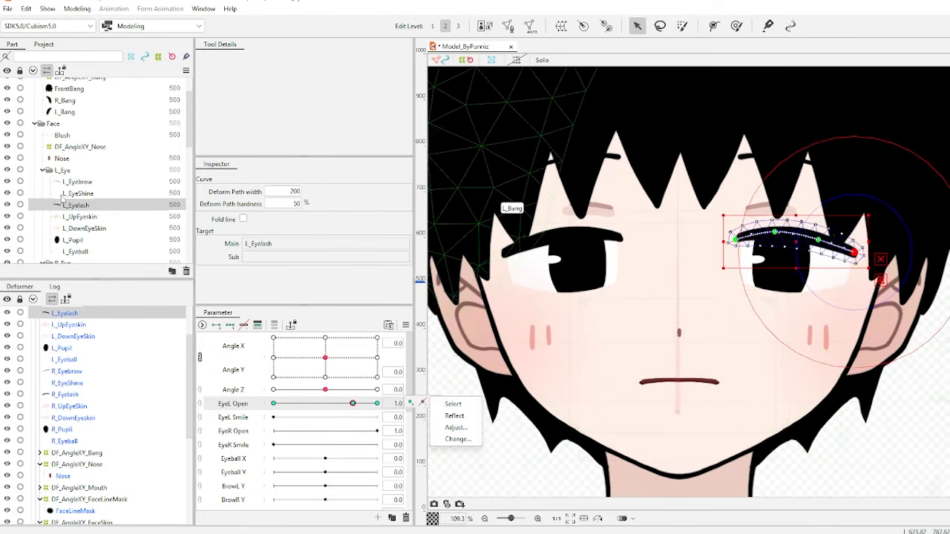
Create the parent warp deformer DF_EyeLOpen_UpEyeSkin for L_UpEyeskin and key it on EyeL Open at 0, 1.0 and 1.3
click(72, 216)
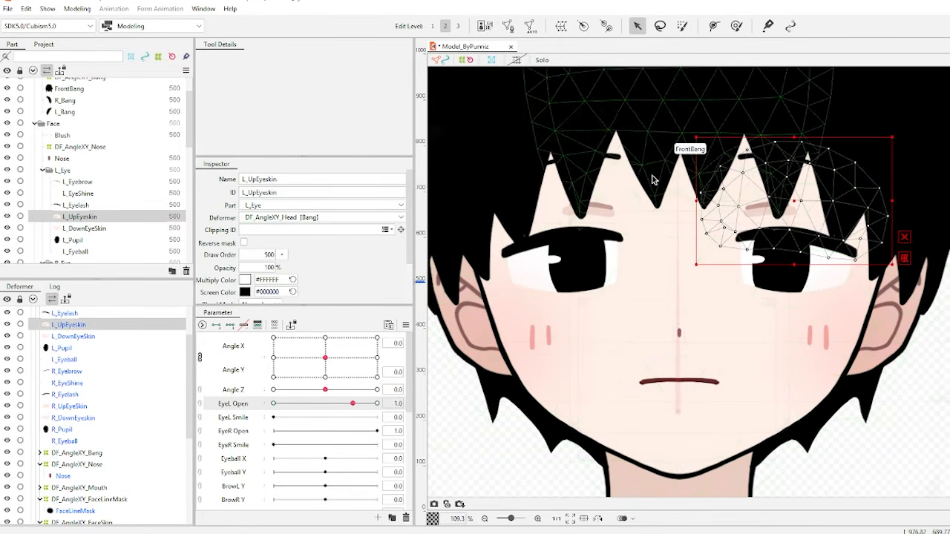
drag(652, 182, 653, 207)
click(583, 27)
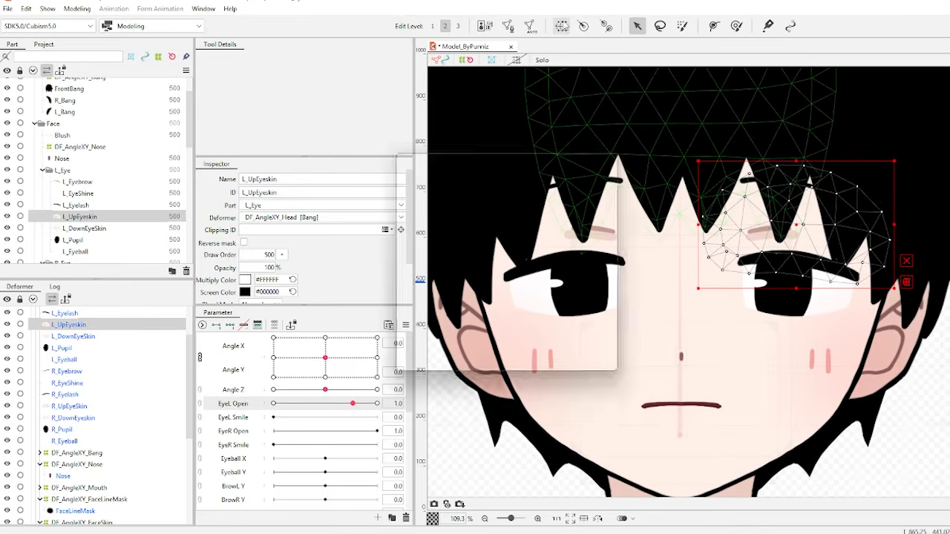
text(DF_EyeLOpen-UpEyeSkin)
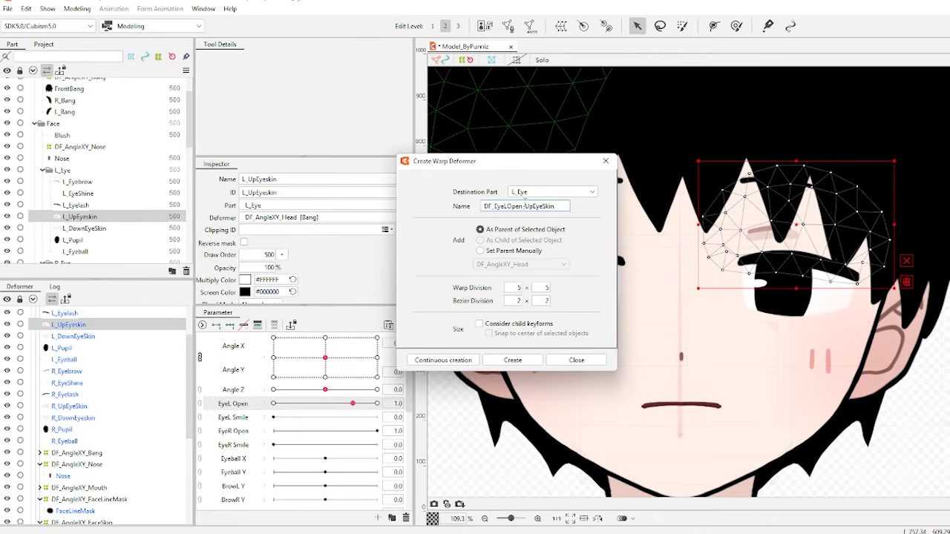
click(528, 362)
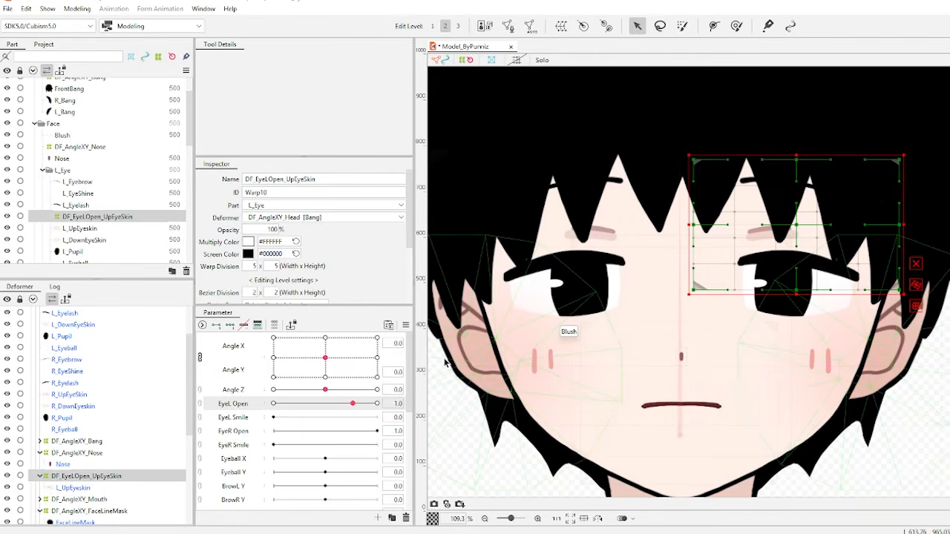
click(230, 325)
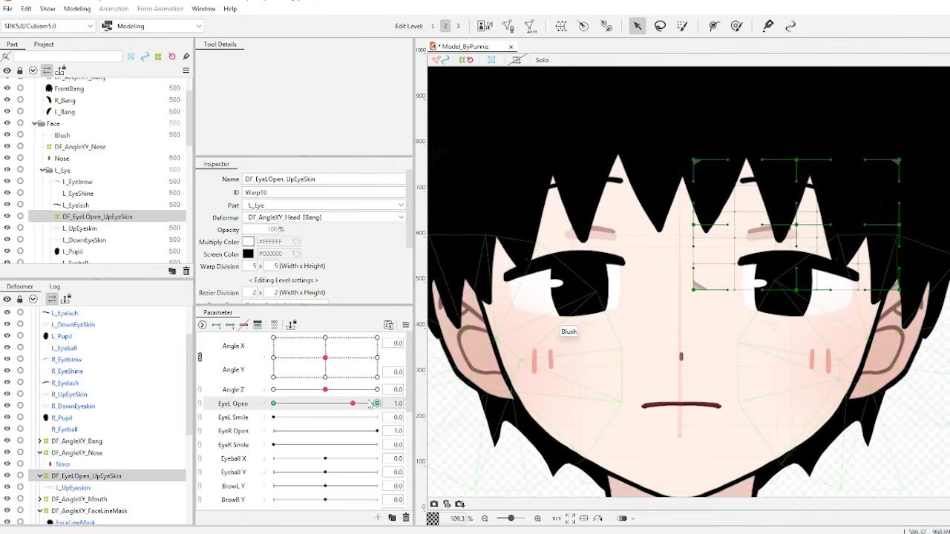
click(395, 403)
click(411, 403)
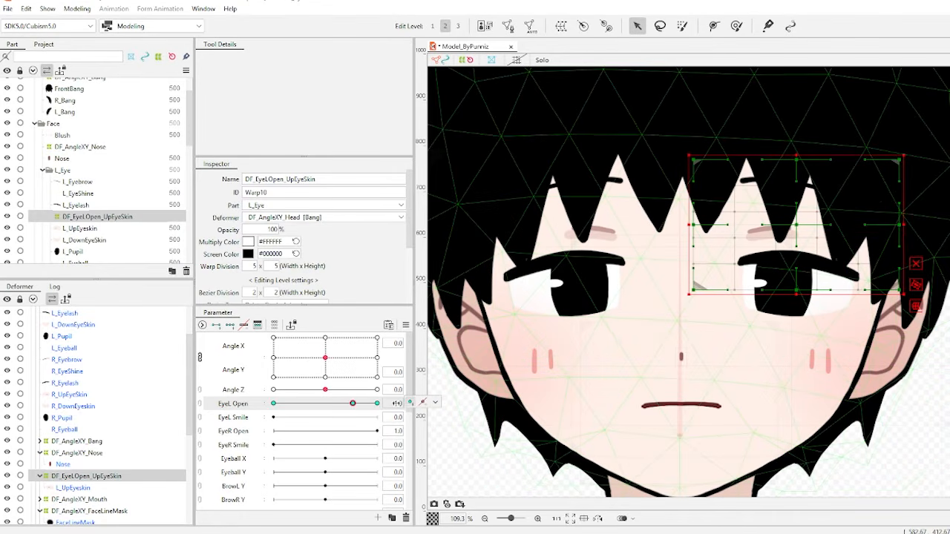
At EyeL Open 0, lower the upper eye skin's warp deformer and stretch its bottom edge down to the closed eyelash
drag(352, 403, 273, 403)
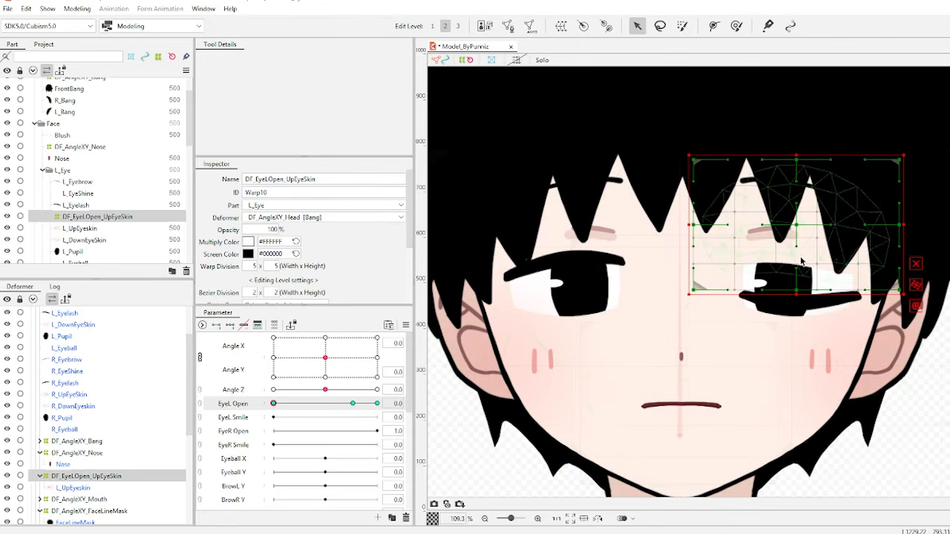
drag(795, 232, 795, 250)
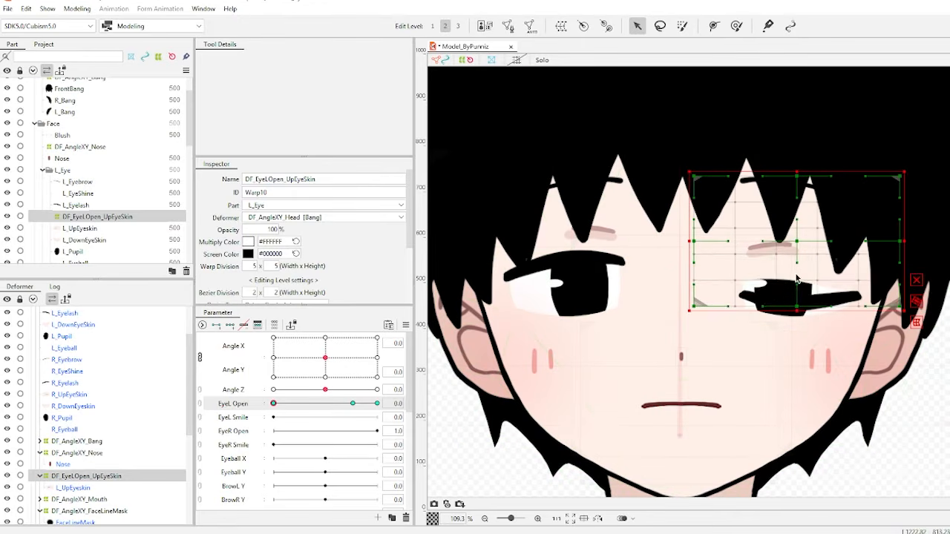
drag(797, 306, 798, 335)
drag(694, 307, 694, 324)
drag(798, 335, 797, 346)
drag(797, 242, 797, 252)
drag(797, 346, 796, 332)
Create the parent warp deformer DF_EyeLOpen_DownEyeSkin for L_DownEyeSkin and key it on EyeL Open at 0, 1.0 and 1.3
click(84, 241)
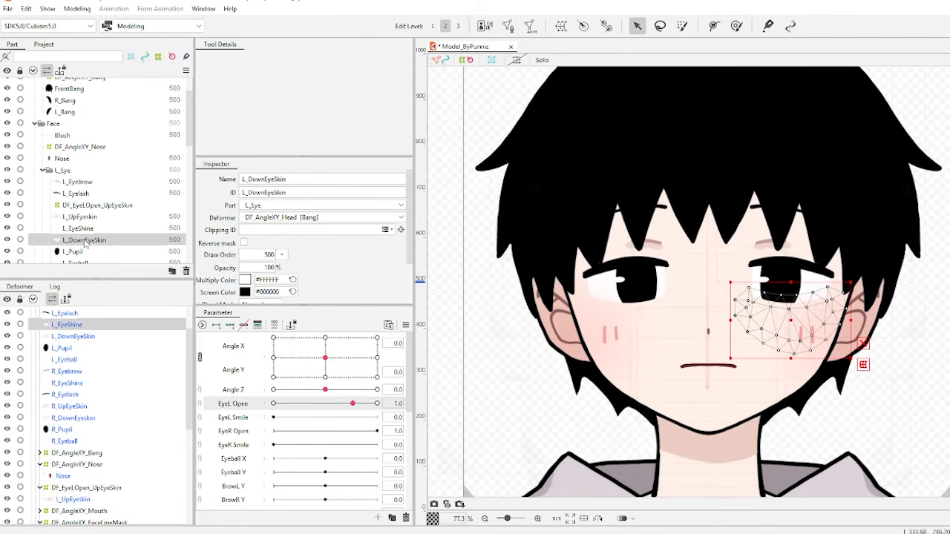
click(561, 26)
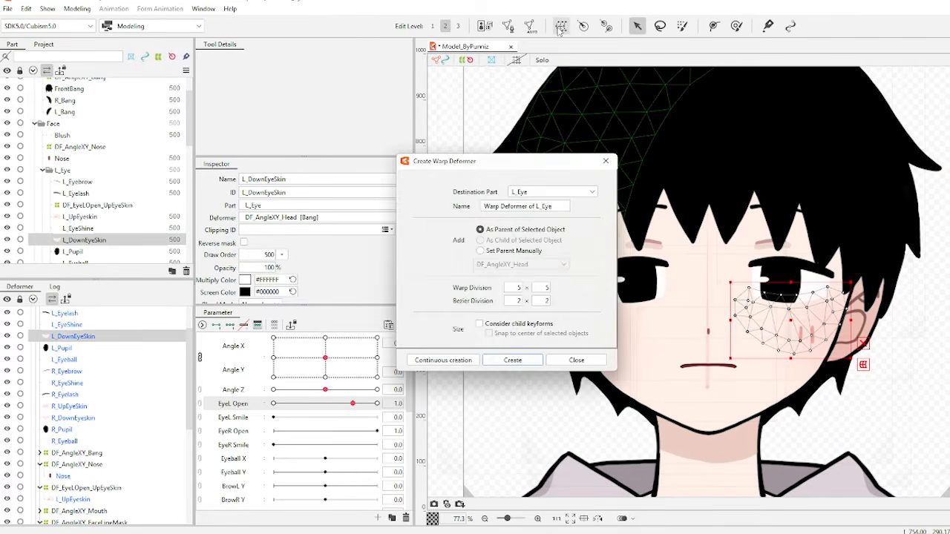
triple_click(540, 205)
text(DF_EyeLOpen_DownEy)
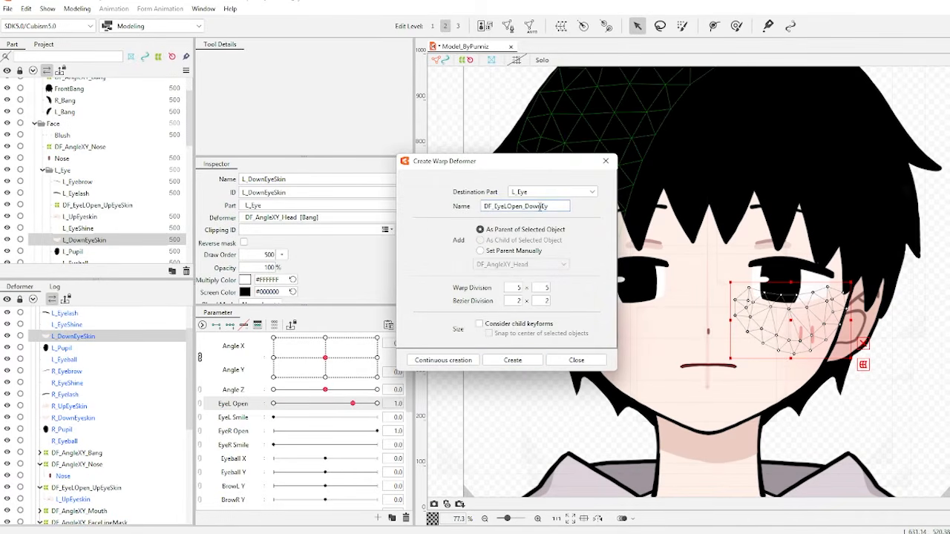
text(eSkin)
key(Return)
scroll(853, 319, up, 5)
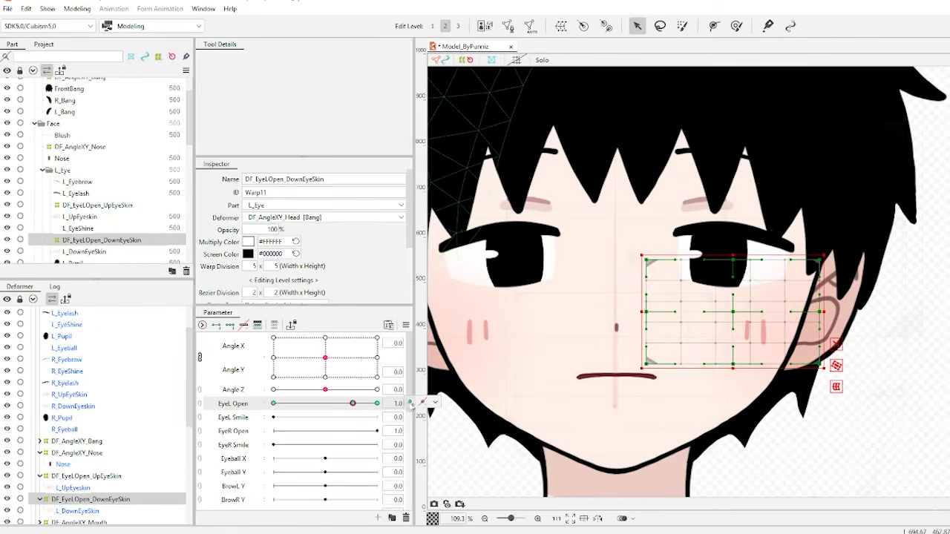
Reshape the lower eye skin's warp deformer at EyeL Open 1.3, and preview the blink before returning to 1.0
click(873, 367)
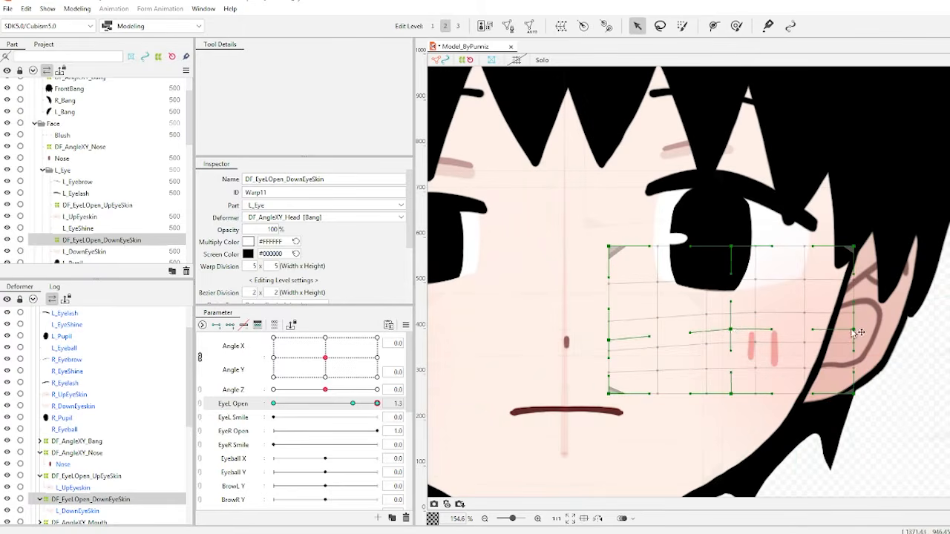
scroll(845, 370, down, 5)
drag(845, 371, 831, 341)
drag(369, 401, 210, 408)
drag(454, 421, 354, 413)
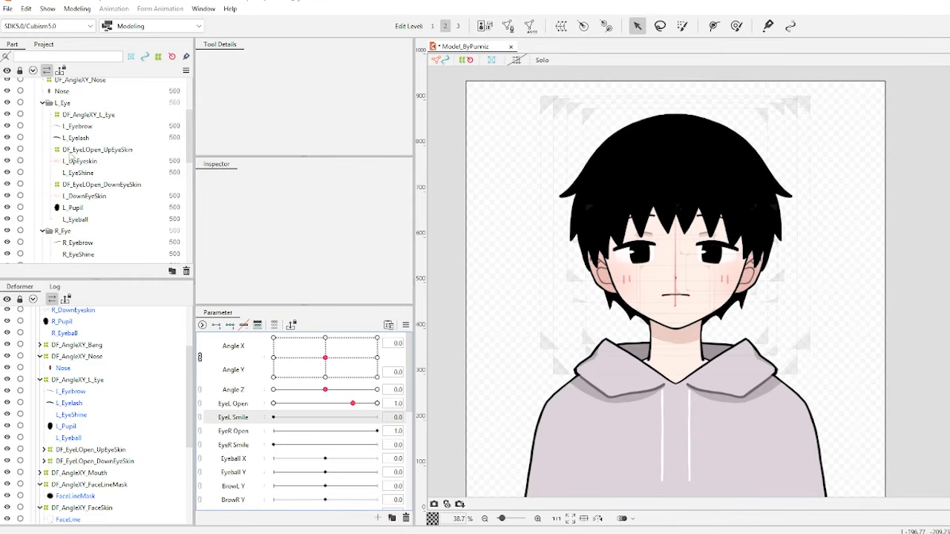
Key Blush on EyeL Smile with 0% opacity at 0 and 100% opacity at 1, and preview the change
scroll(71, 158, up, 3)
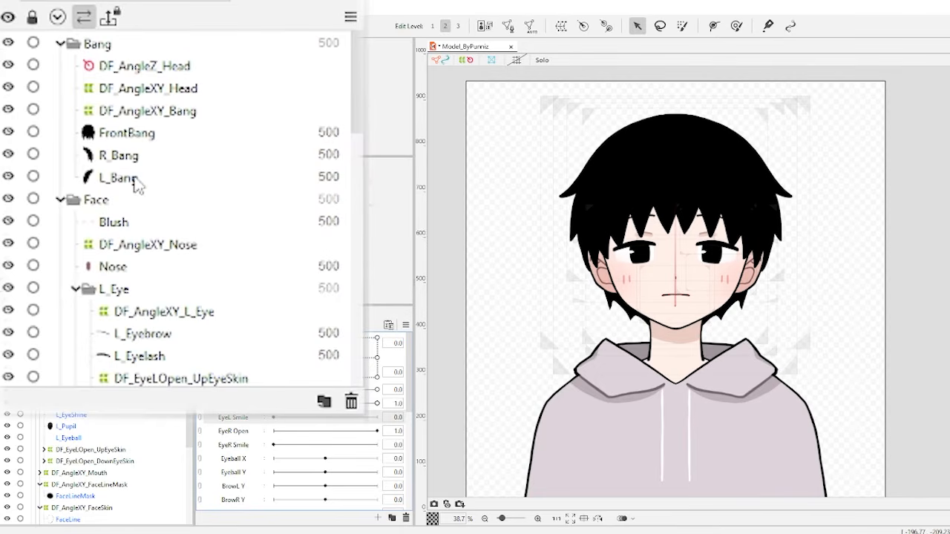
click(123, 222)
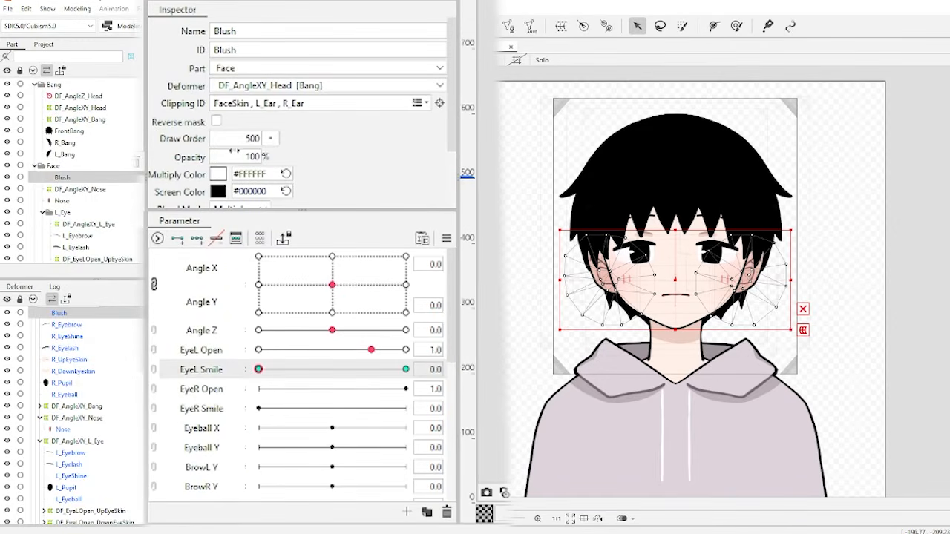
drag(354, 370, 258, 370)
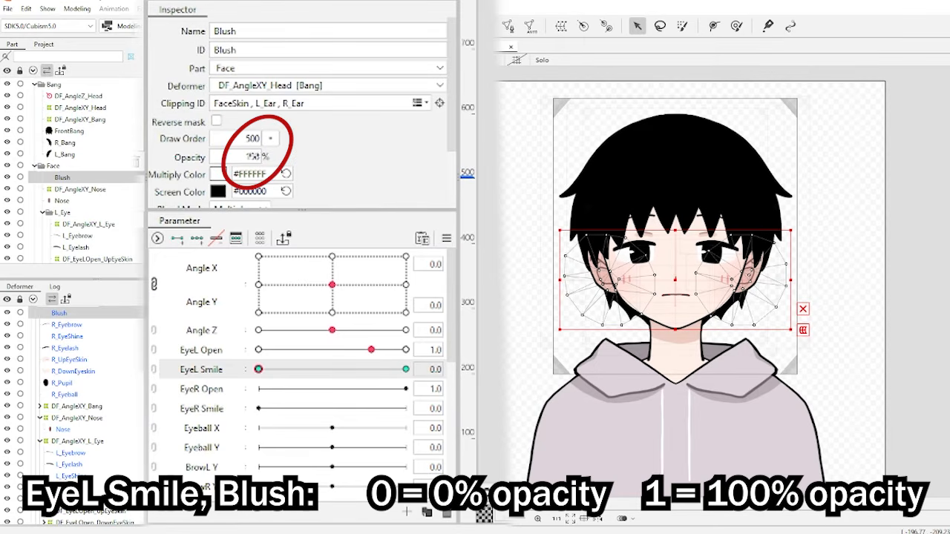
click(524, 282)
drag(313, 363, 407, 369)
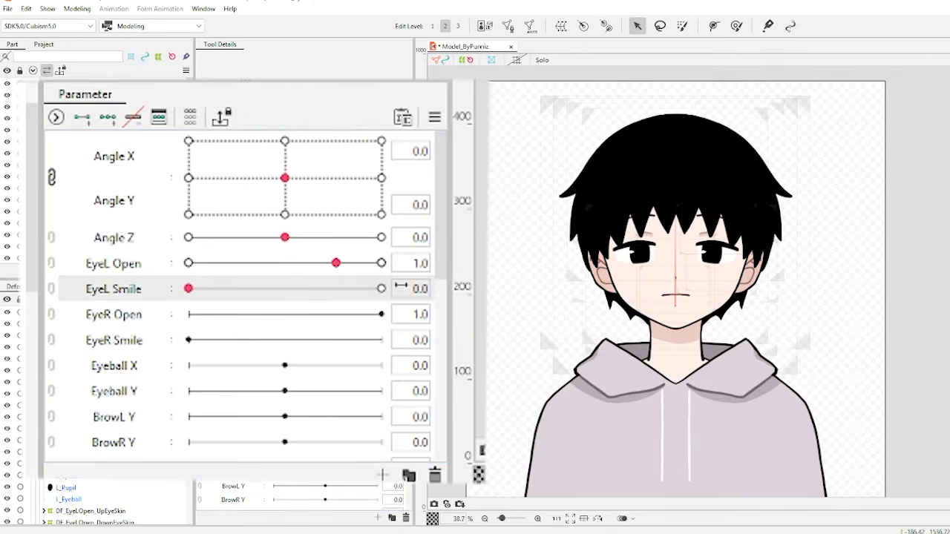
Link the Eyeball X and Eyeball Y parameters into one combined two-axis control
scroll(178, 319, down, 1)
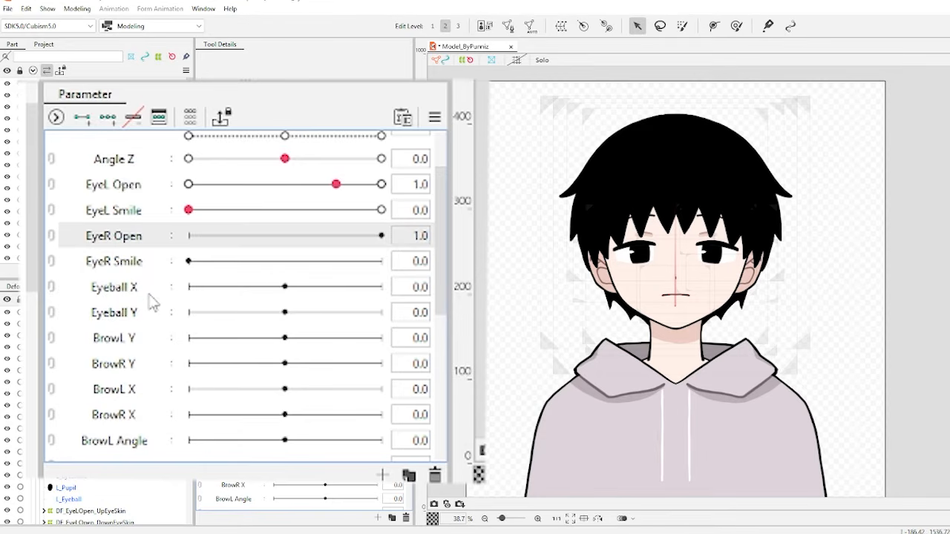
scroll(152, 301, down, 1)
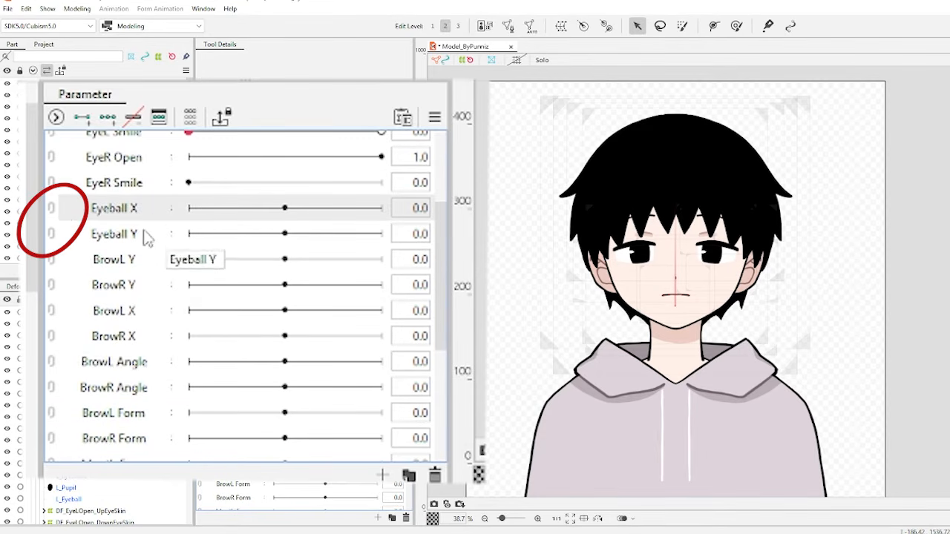
click(53, 211)
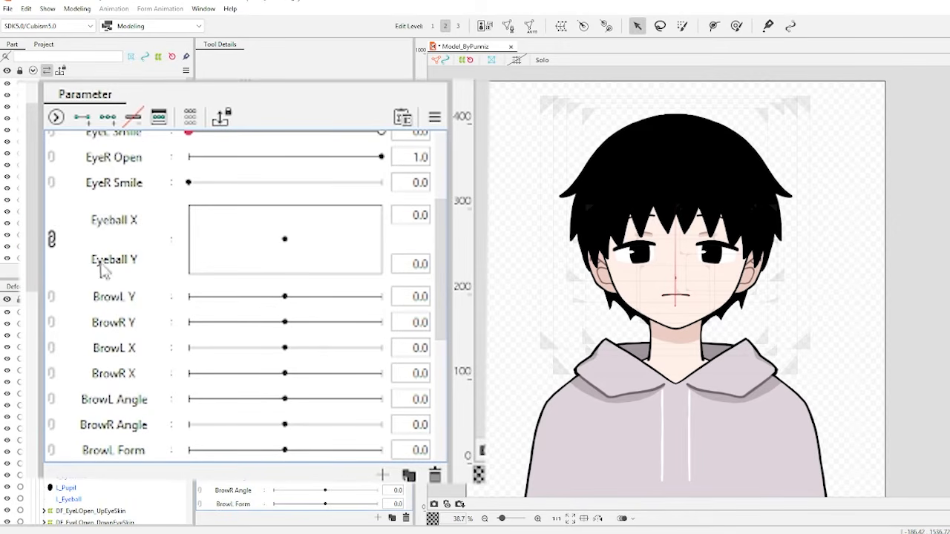
Create the parent warp deformer DF_EyeballXY_L_Pupil for L_Pupil and add three keys per axis on Eyeball X and Y
click(717, 252)
scroll(717, 251, up, 4)
scroll(677, 224, up, 2)
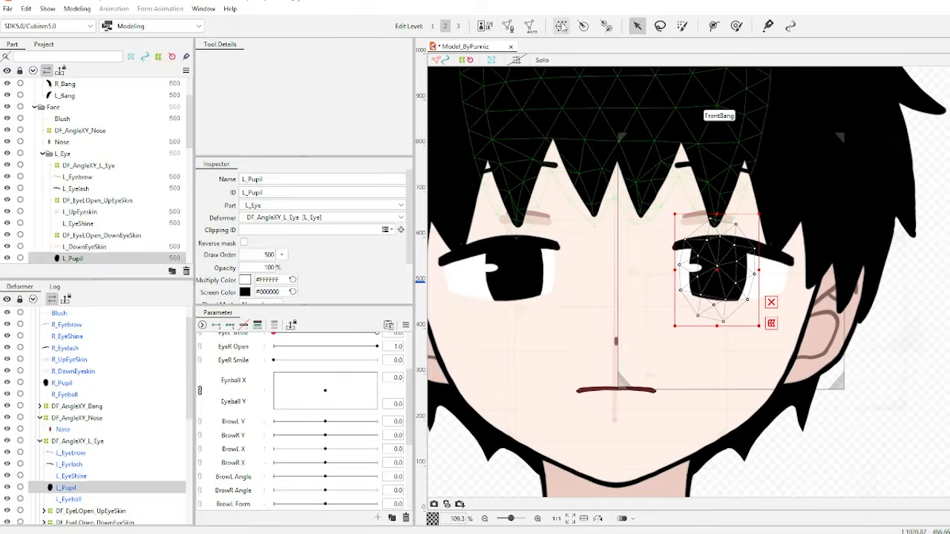
click(561, 26)
click(544, 206)
key(ctrl+a)
text(DF_EyeballXY_L_Pupil)
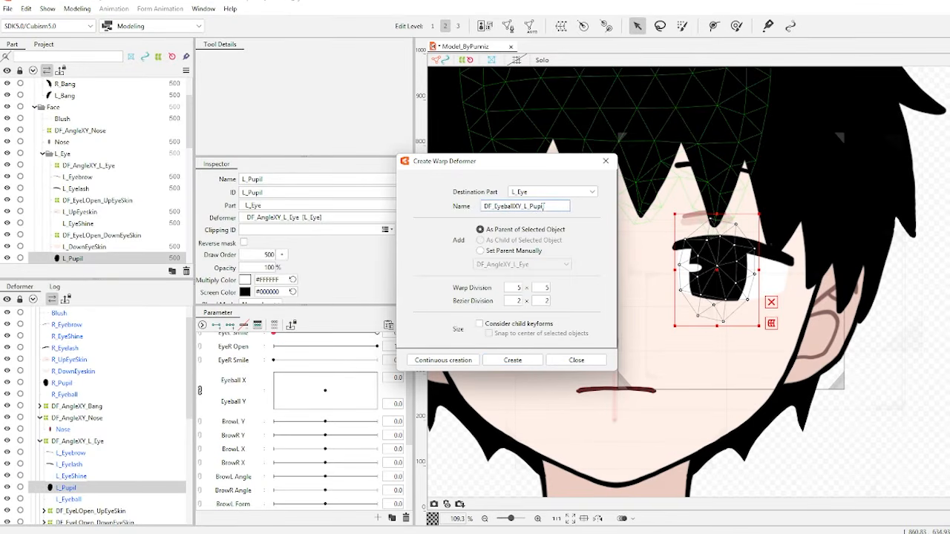
click(512, 360)
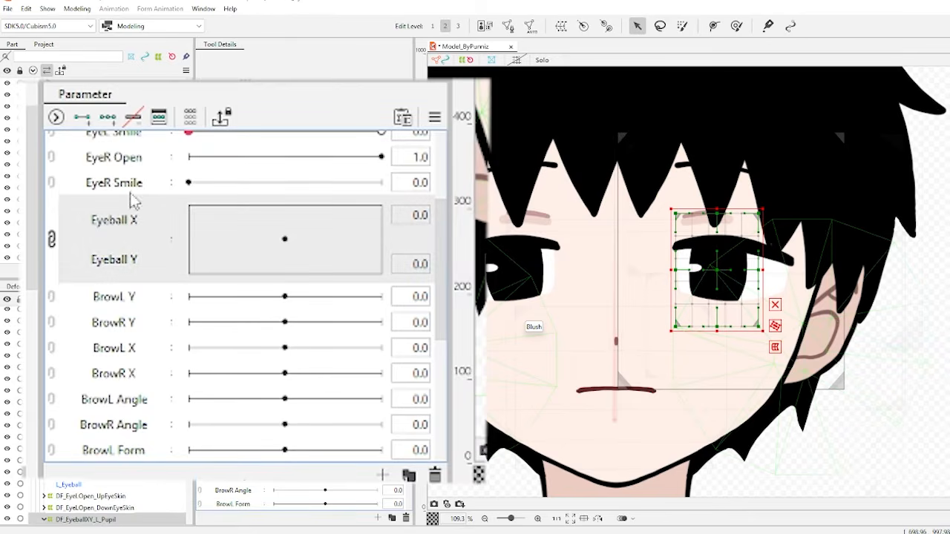
click(107, 119)
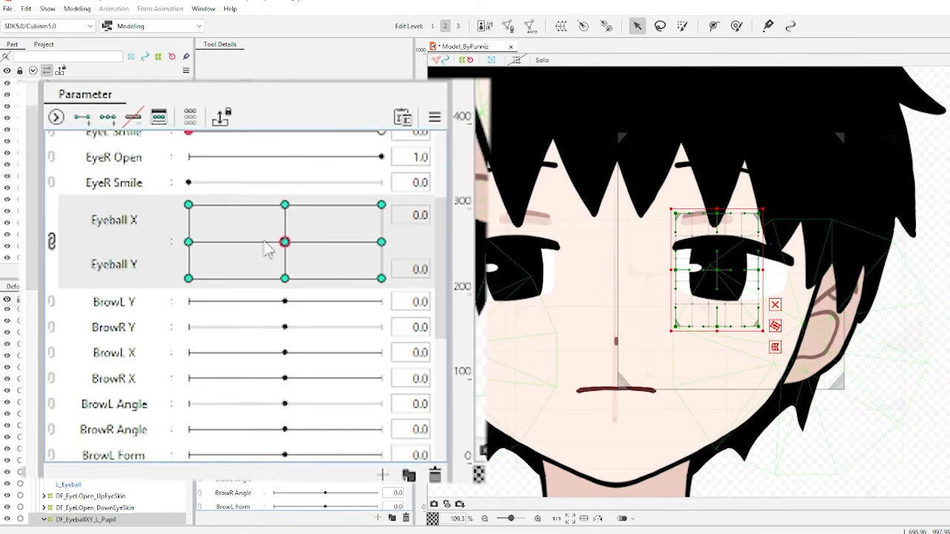
Shift the left pupil's warp deformer in the gaze direction at the Eyeball X and Y extremes, and check the corner keyforms
click(188, 242)
drag(716, 268, 710, 268)
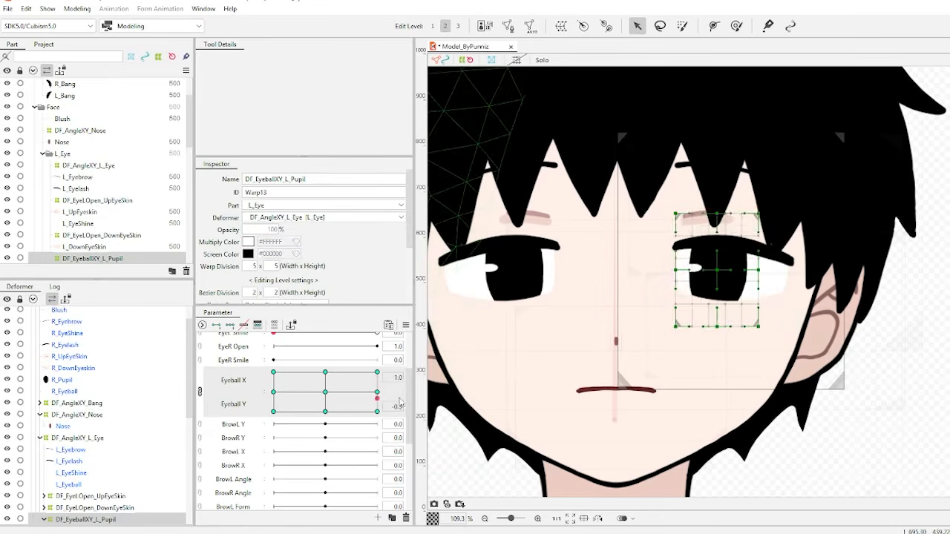
mouse_move(378, 397)
mouse_down()
mouse_move(419, 393)
mouse_move(329, 438)
mouse_move(325, 371)
mouse_move(273, 412)
mouse_move(318, 465)
mouse_move(438, 389)
mouse_move(447, 445)
mouse_up()
click(273, 372)
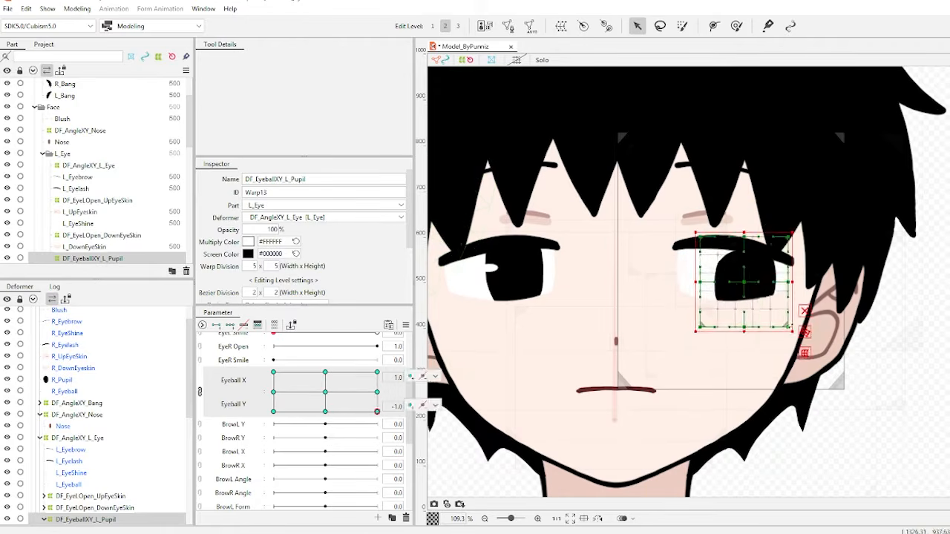
Create the parent warp deformer DF_EyeballXY_L_Eyeshine for L_EyeShine and add three keys per axis on Eyeball X and Y
click(325, 392)
click(78, 223)
click(561, 26)
text(DF_EyeballXY_L_Eyeshine)
click(513, 359)
click(230, 325)
Shift the left eye shine's warp deformer at the Eyeball X and Y extremes, and preview the gaze before returning to centre
drag(692, 267, 717, 268)
click(273, 372)
click(377, 412)
click(863, 237)
scroll(846, 223, down, 5)
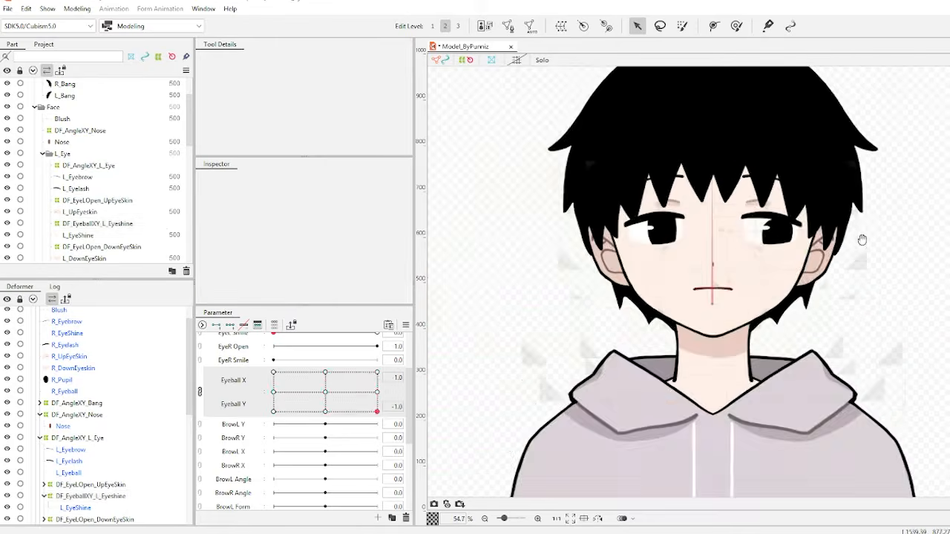
drag(863, 238, 859, 258)
mouse_move(325, 393)
mouse_down()
mouse_move(260, 399)
mouse_move(428, 414)
mouse_move(375, 393)
mouse_move(299, 411)
mouse_move(322, 321)
mouse_up()
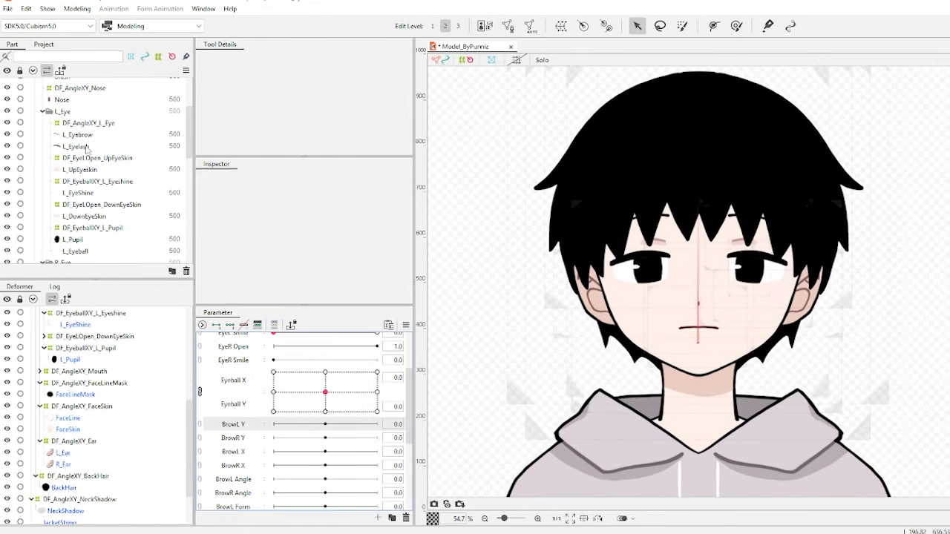
Create the parent warp deformer DF_BrowLY_L_Eyebrow for L_Eyebrow and key it on BrowL Y at both ends and the centre
click(86, 135)
scroll(864, 118, up, 3)
drag(836, 185, 841, 177)
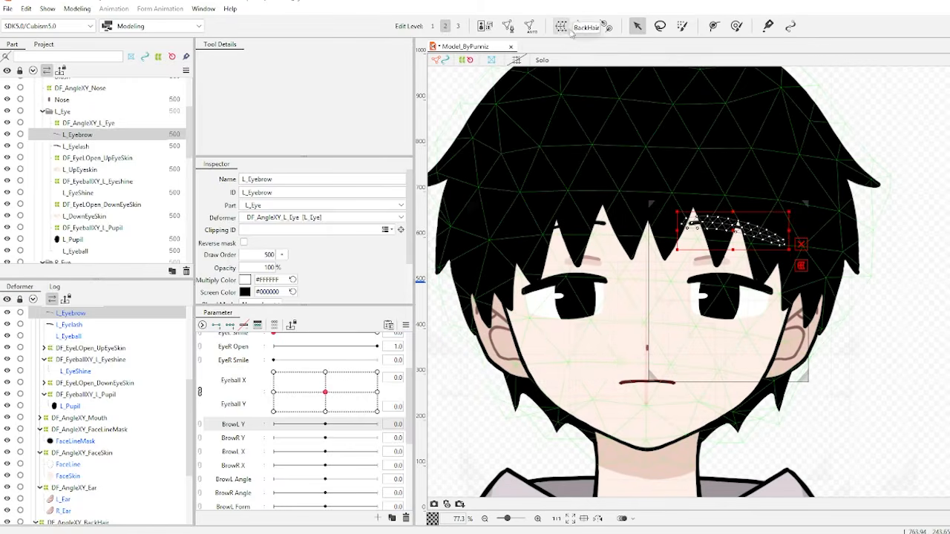
click(563, 31)
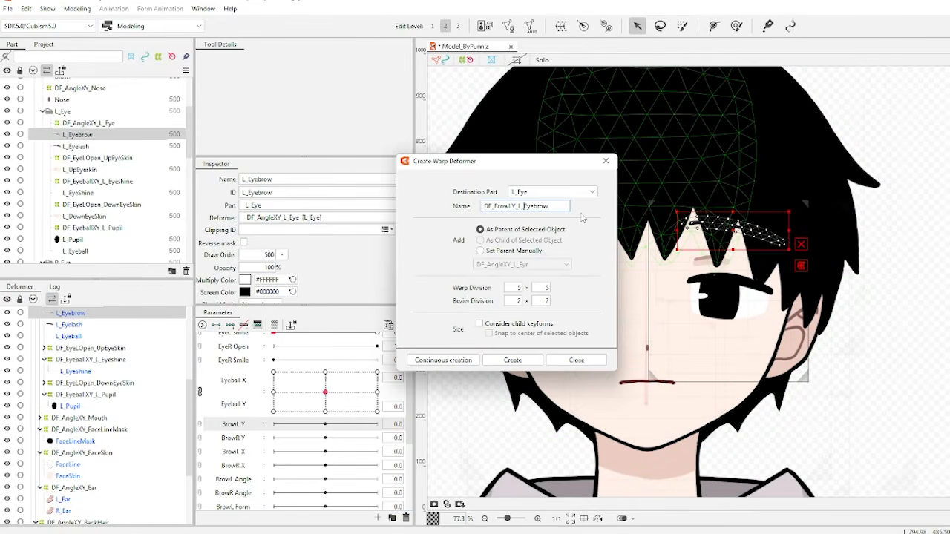
click(512, 360)
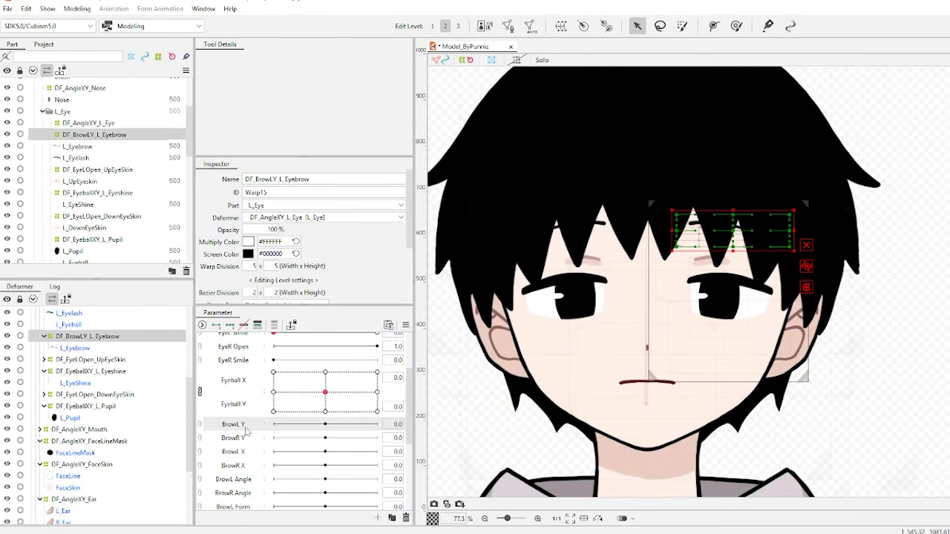
Add a three-point deform path along L_Eyebrow and key the eyebrow on BrowL Form at -1, 0 and 1
click(734, 230)
click(713, 26)
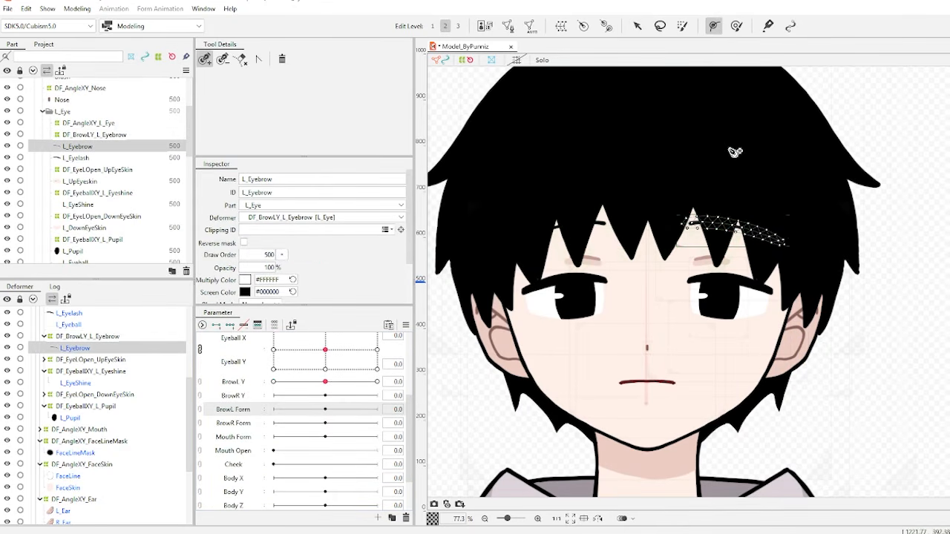
click(689, 225)
click(785, 244)
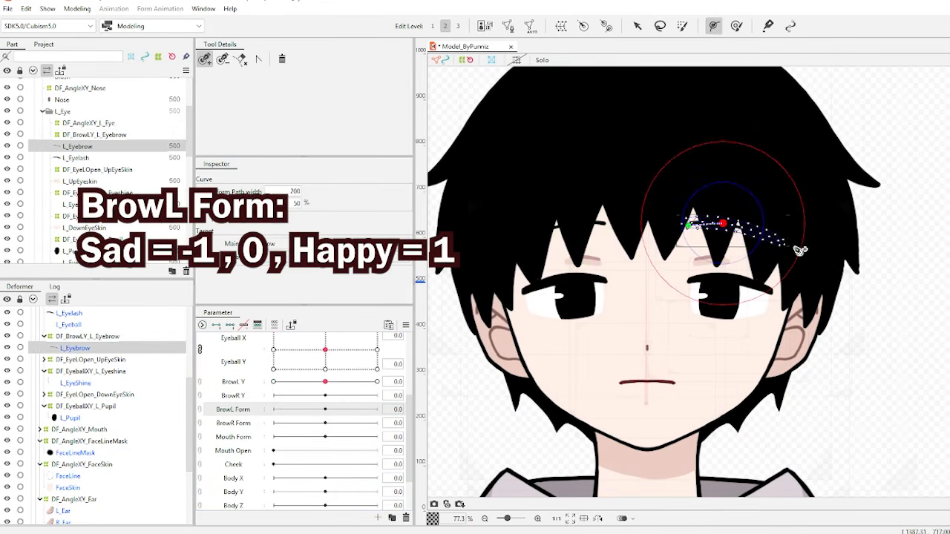
click(637, 26)
click(230, 325)
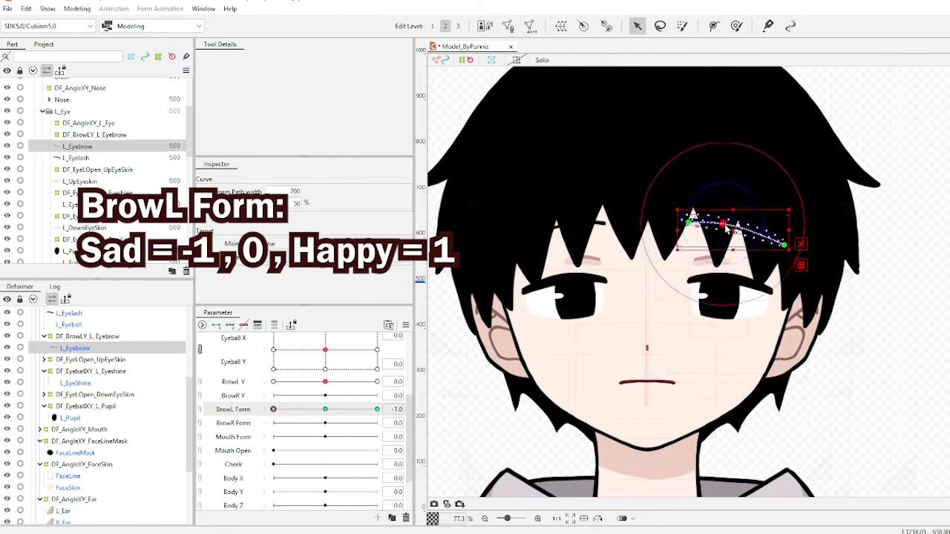
Reshape L_Eyebrow with its deform path into a sad brow at BrowL Form -1 and a happy brow at 1, and preview it
drag(325, 410, 324, 410)
drag(722, 223, 698, 217)
drag(784, 244, 782, 239)
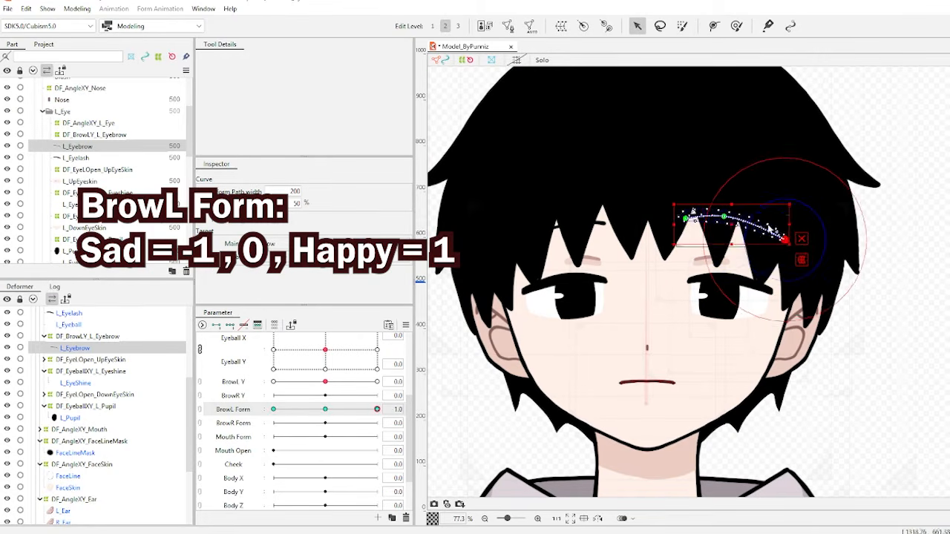
click(883, 296)
scroll(613, 351, down, 2)
drag(614, 352, 661, 288)
drag(294, 414, 267, 410)
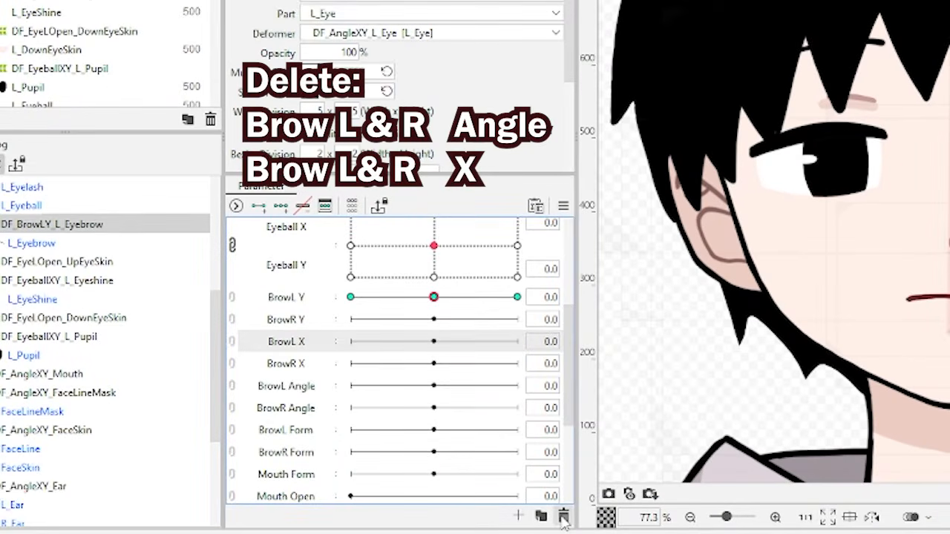
Delete the unneeded brow X and Angle parameters, including BrowL X, from the parameter list
click(563, 516)
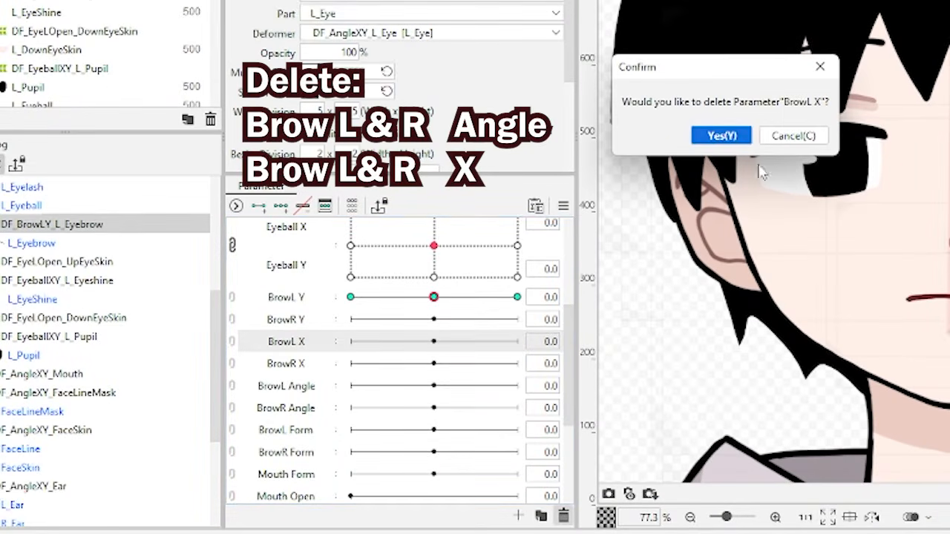
click(722, 136)
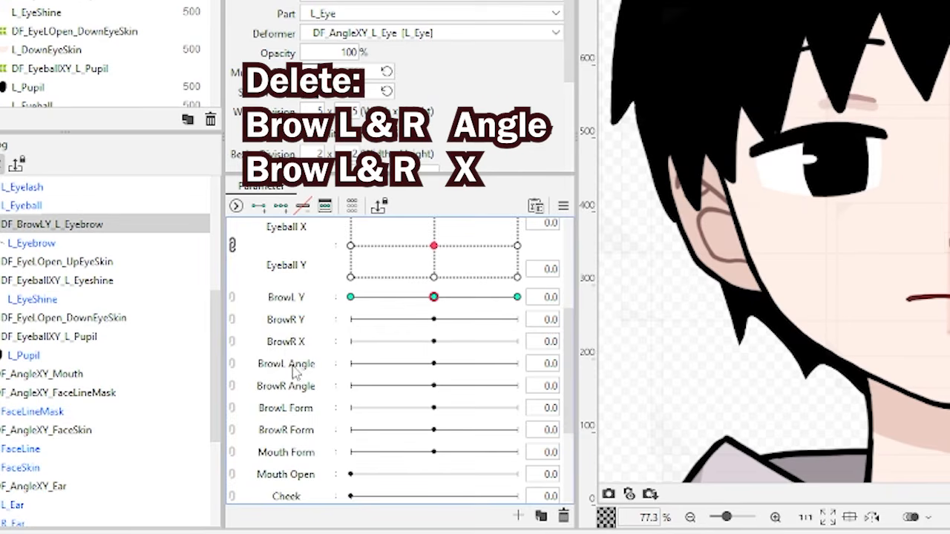
click(563, 516)
click(721, 136)
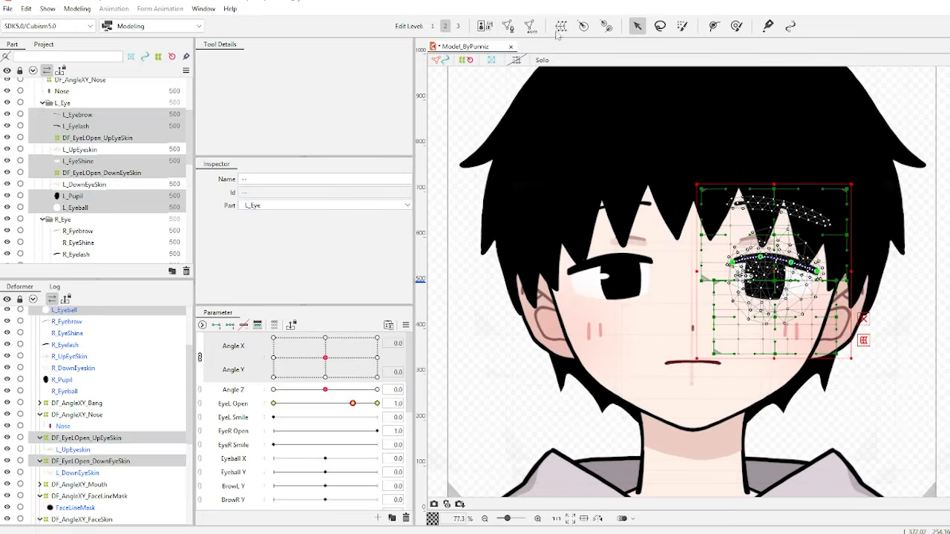
Create a parent warp deformer named DF_AngleXY_L_Eye around the selected left-eye objects and add three keys each on Angle X and Angle Y
click(561, 26)
click(534, 209)
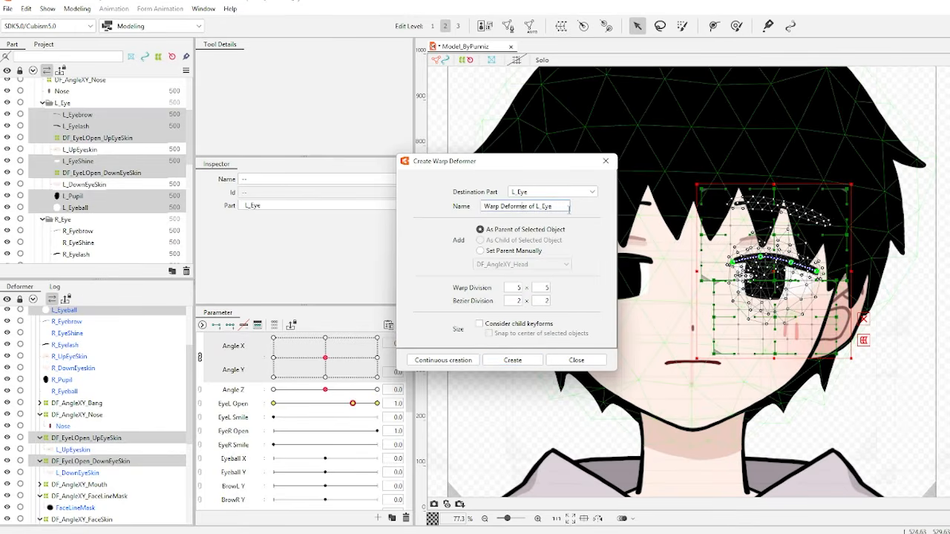
text(DF_AngleXY_L_E)
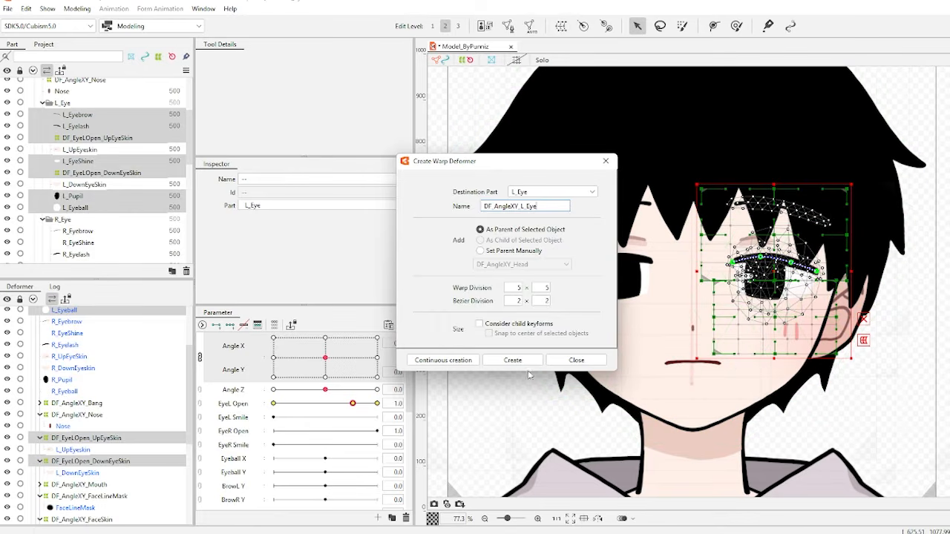
key(Return)
click(230, 326)
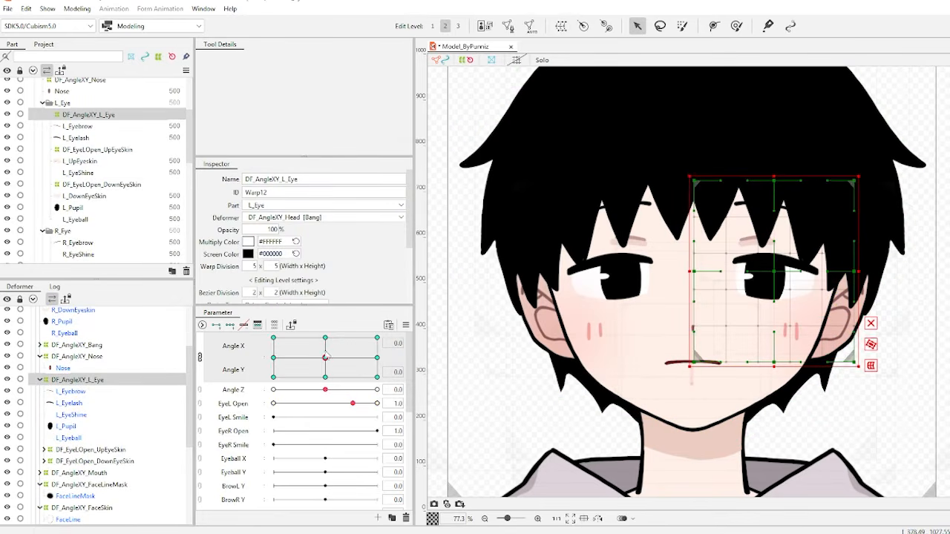
click(273, 358)
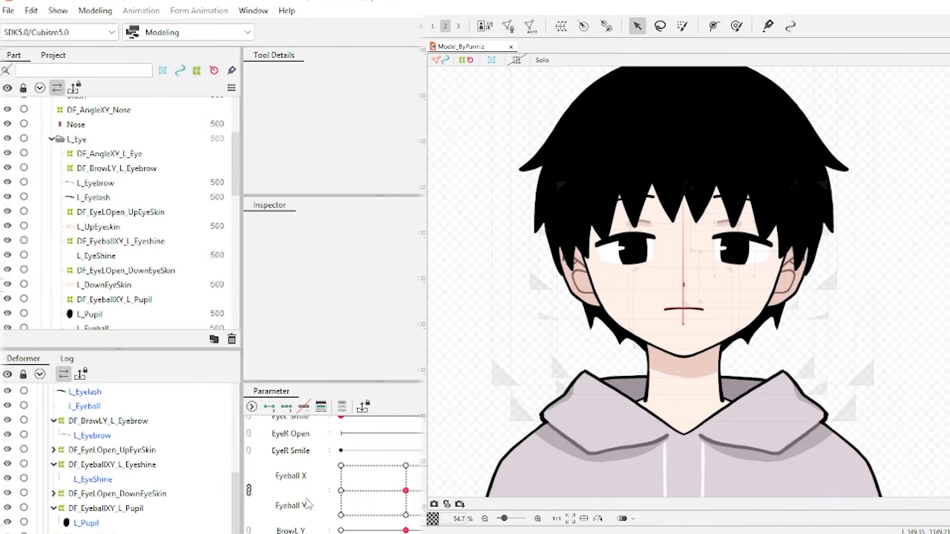
Delete the R_Eye part together with all its child elements
scroll(310, 505, up, 5)
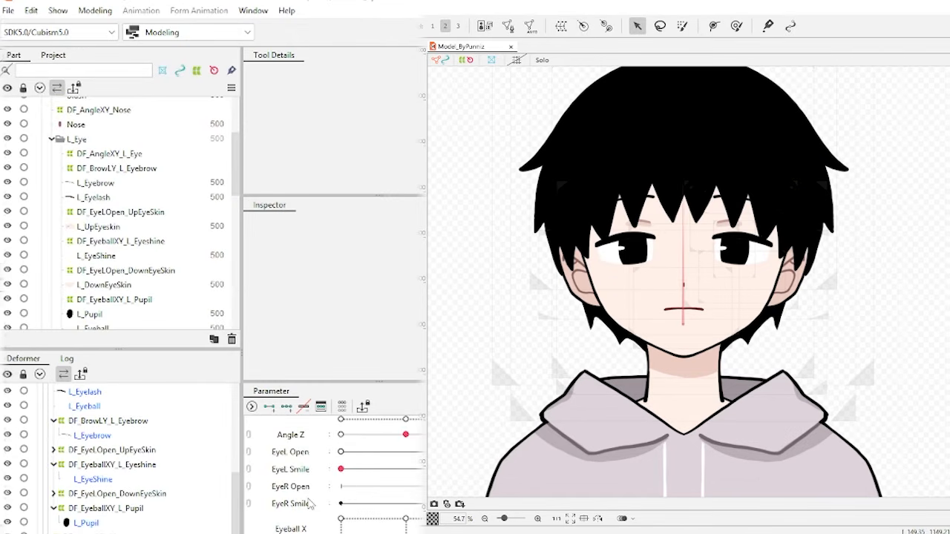
click(58, 141)
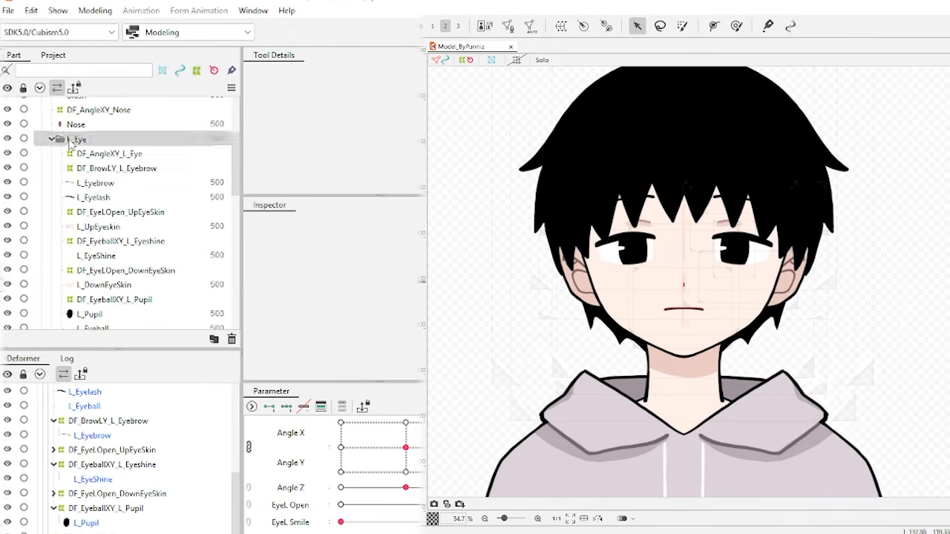
click(52, 140)
click(134, 155)
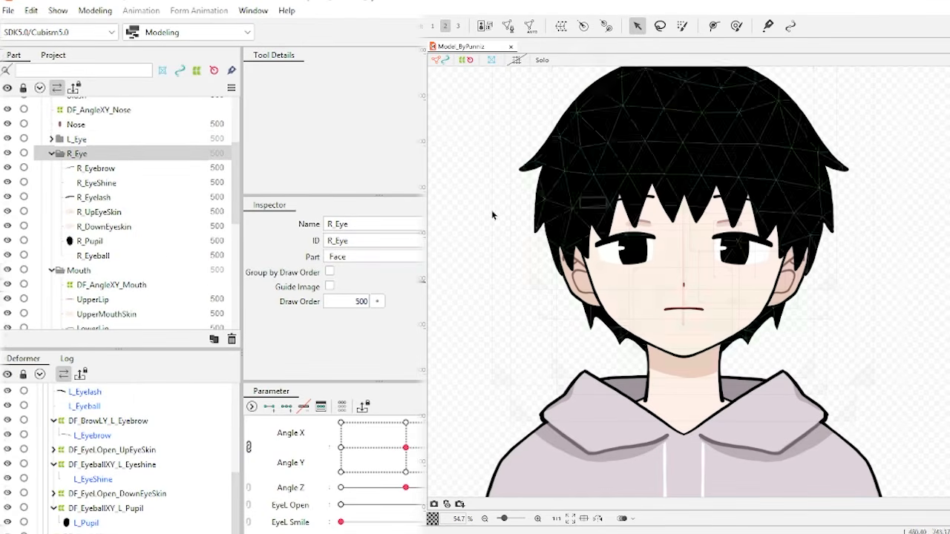
click(7, 153)
click(7, 153)
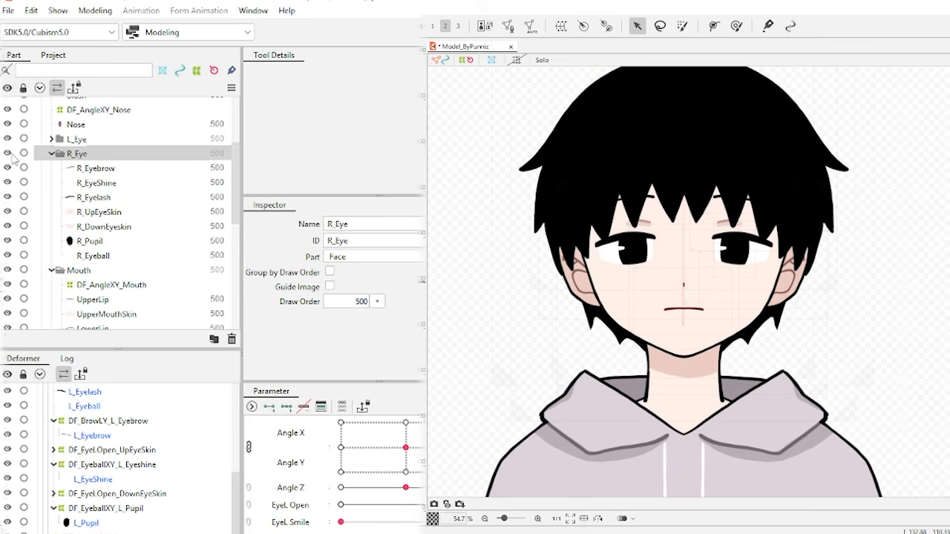
click(232, 340)
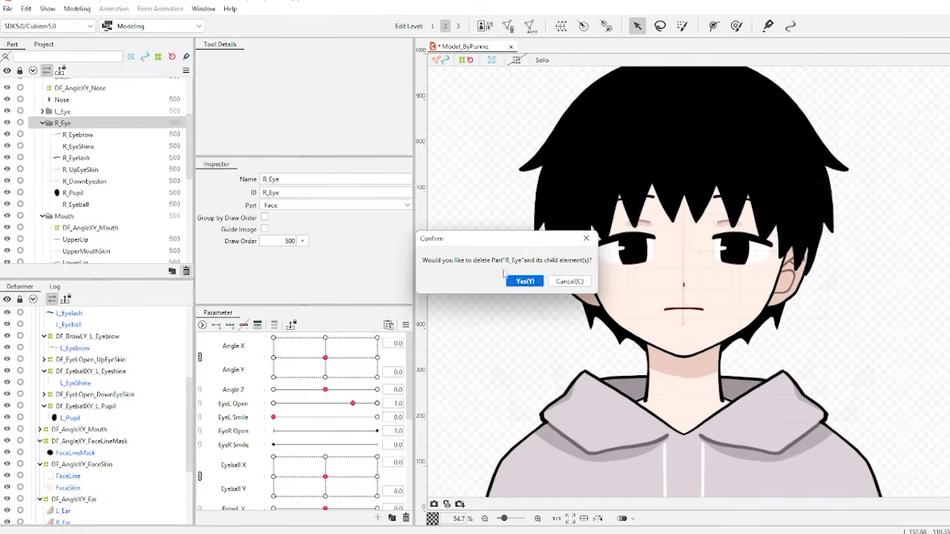
drag(544, 247, 386, 225)
click(366, 261)
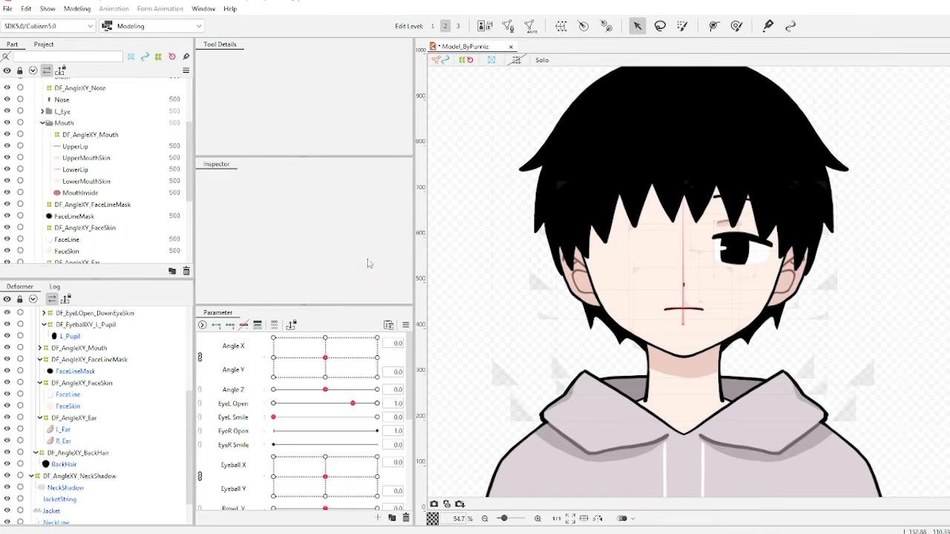
Copy the L_Eye part with its child objects and paste the duplicate at the Nose object inside the Face part
click(58, 110)
right_click(50, 111)
click(89, 296)
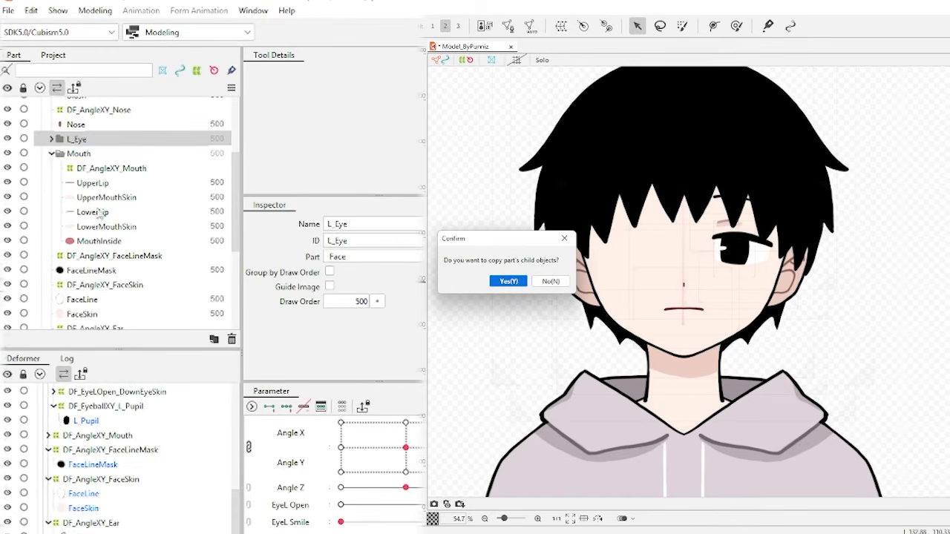
click(507, 281)
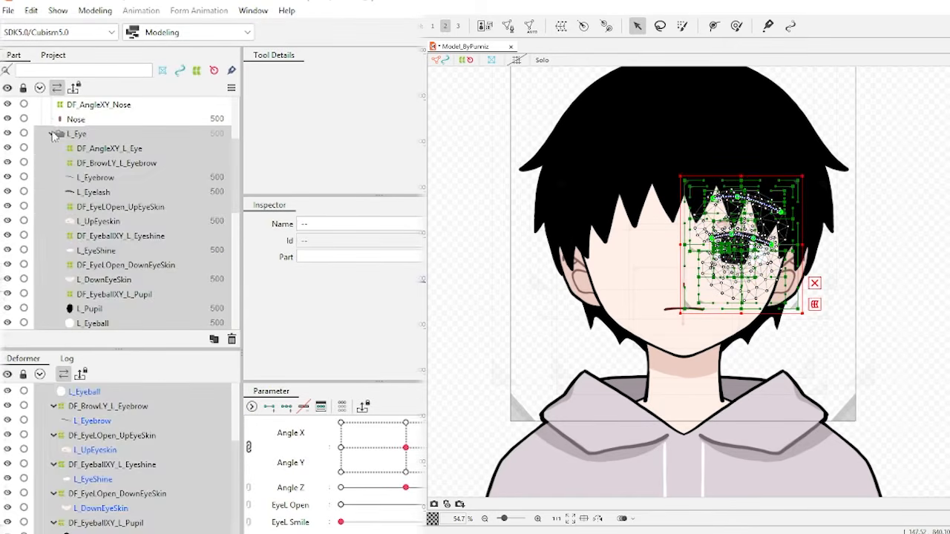
scroll(52, 138, up, 1)
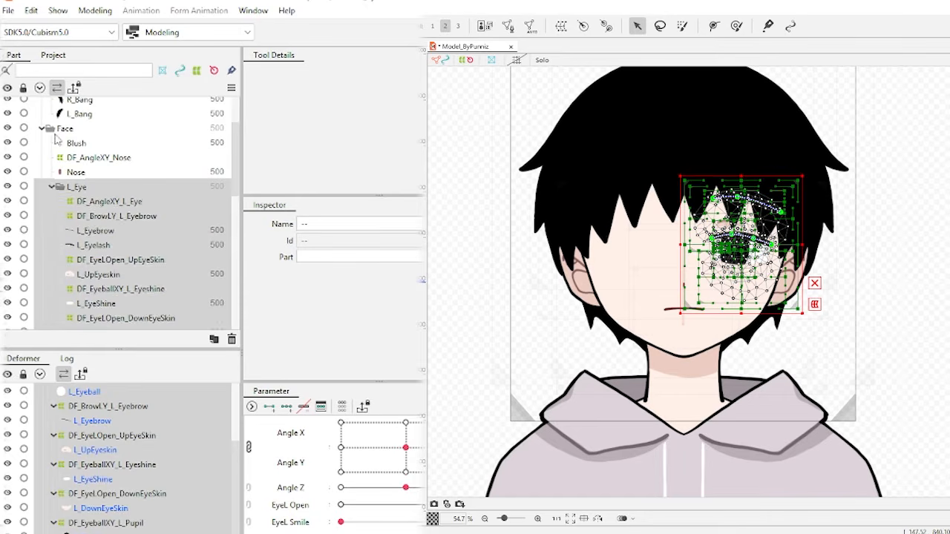
click(52, 187)
click(74, 171)
right_click(77, 172)
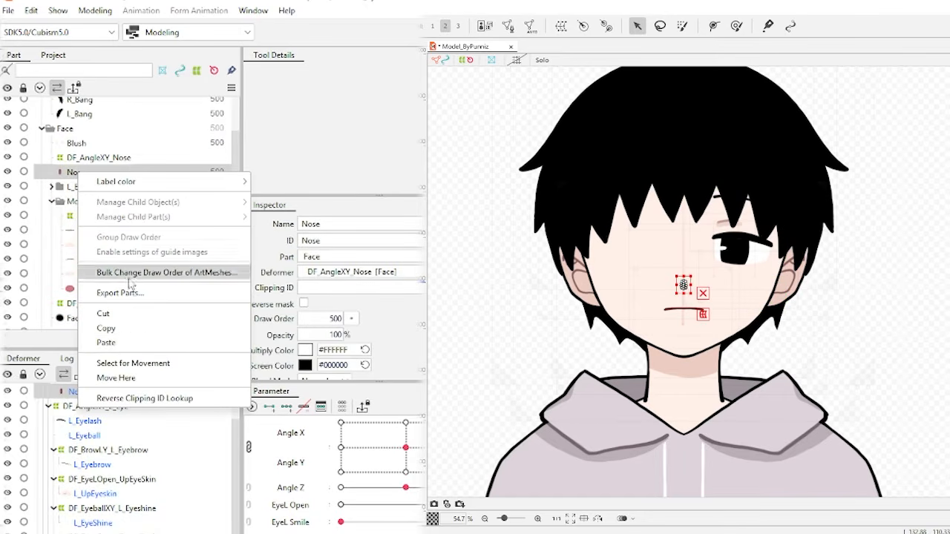
click(106, 342)
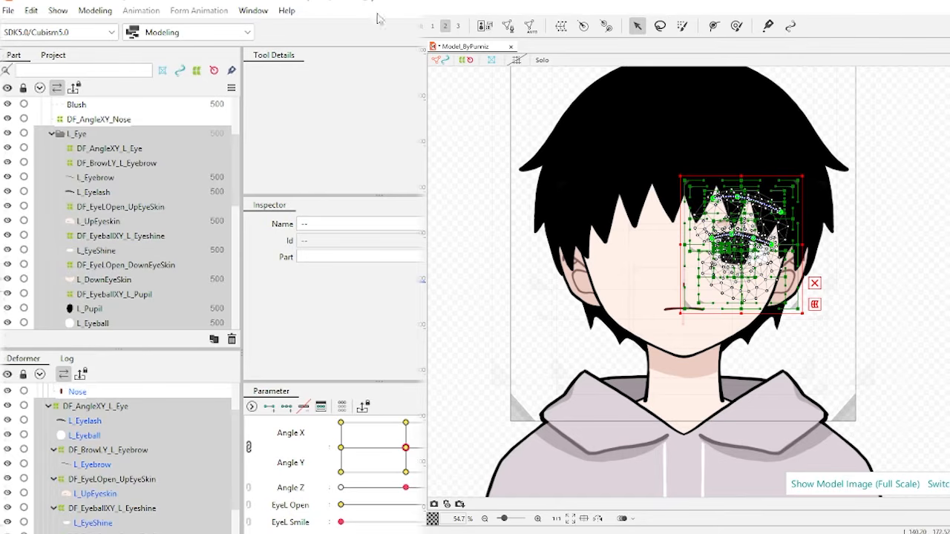
Flip the form of the pasted eye objects horizontally, without reflecting any parameters
click(95, 10)
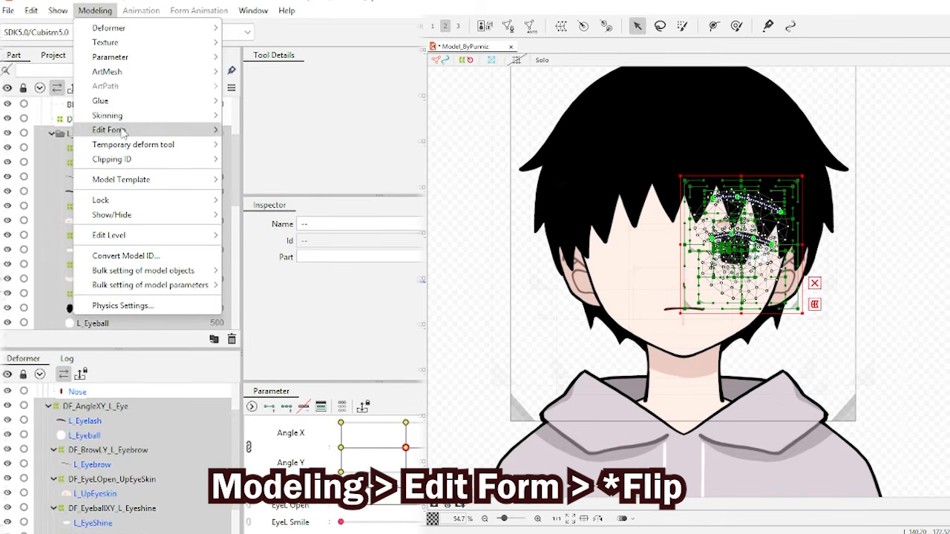
mouse_move(121, 131)
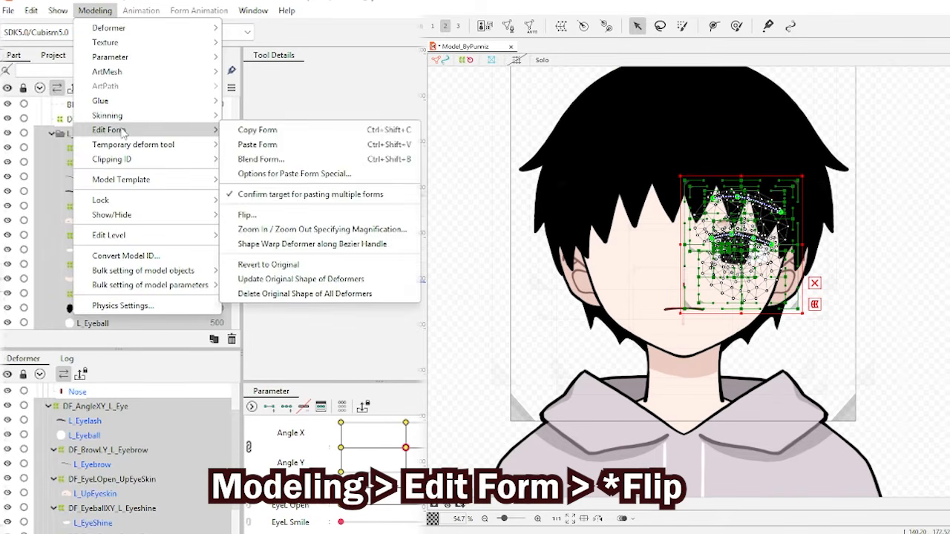
click(248, 215)
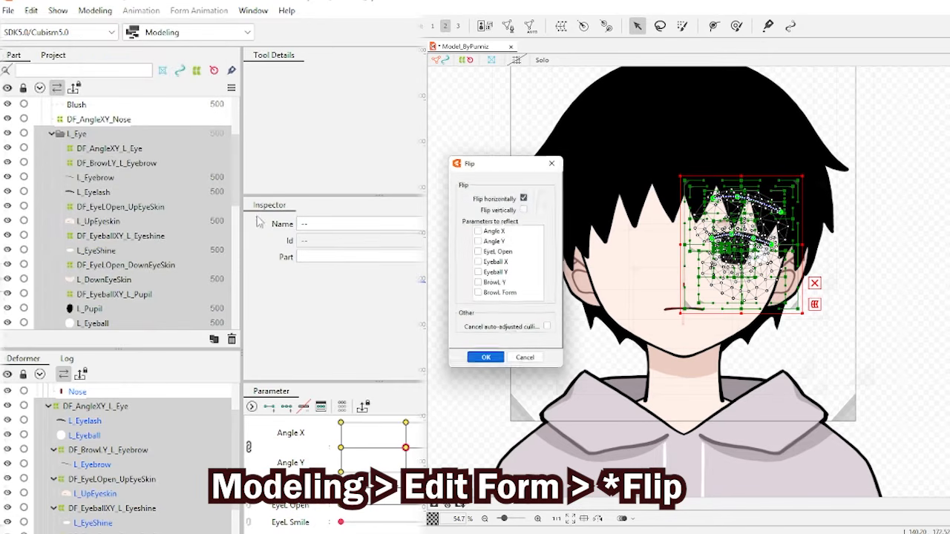
click(494, 363)
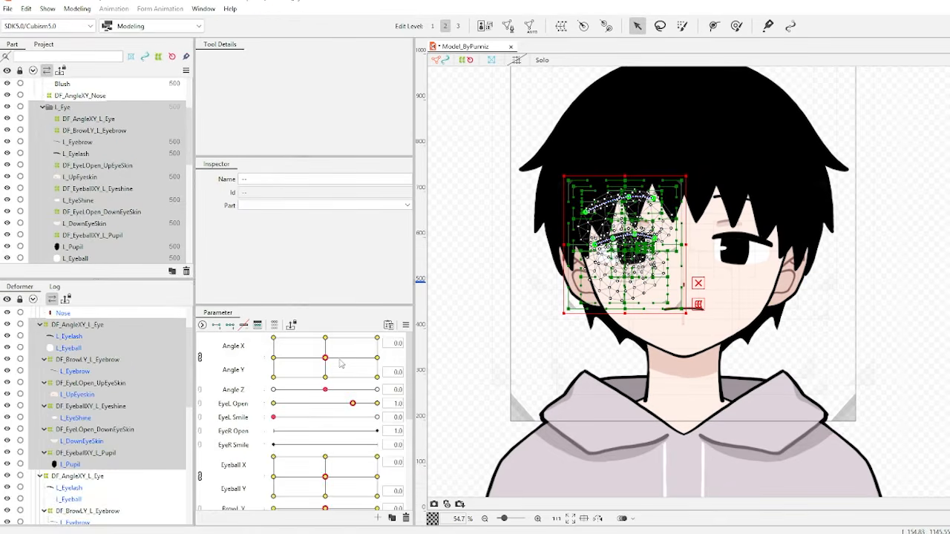
Test the flipped eye with Angle X and Y at 30 and with Eyeball X moved, returning each to center
drag(326, 358, 403, 305)
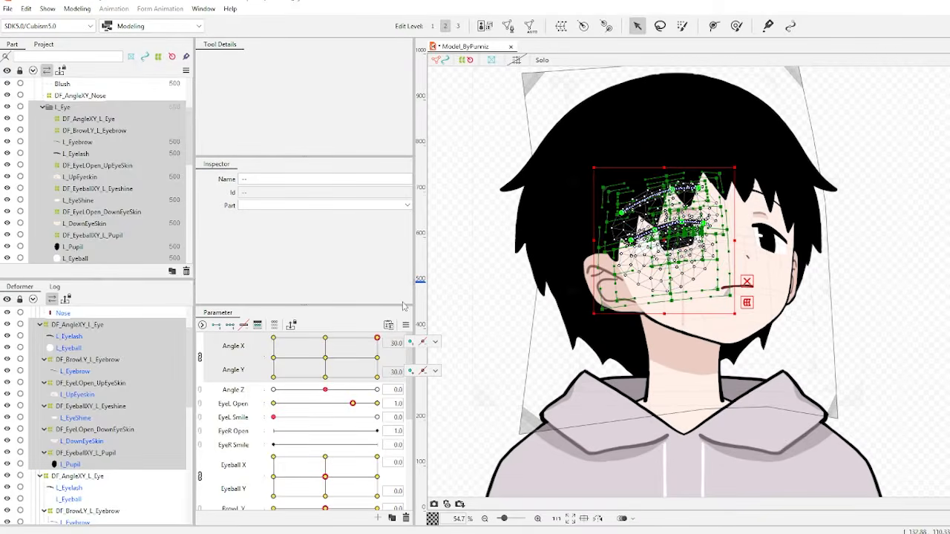
click(326, 359)
scroll(326, 396, down, 3)
drag(325, 392, 270, 394)
click(327, 394)
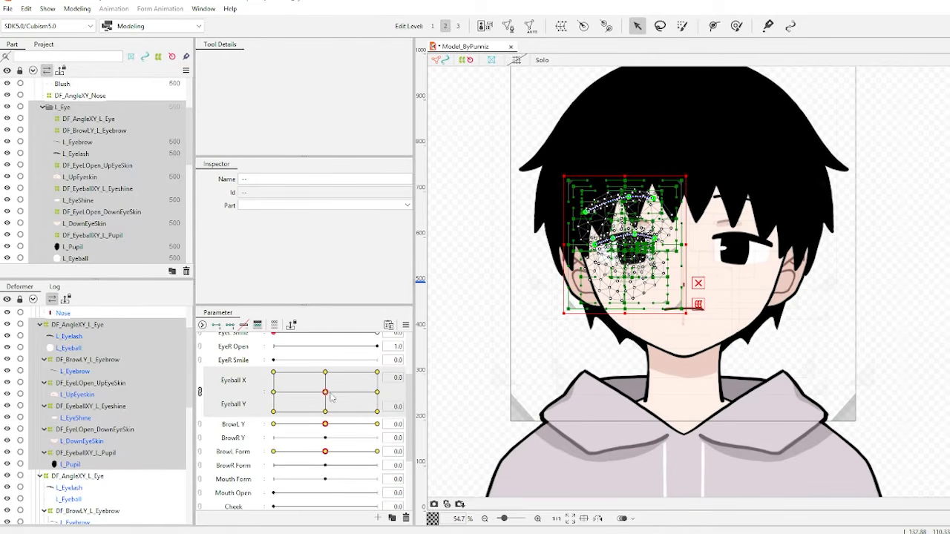
scroll(250, 374, up, 3)
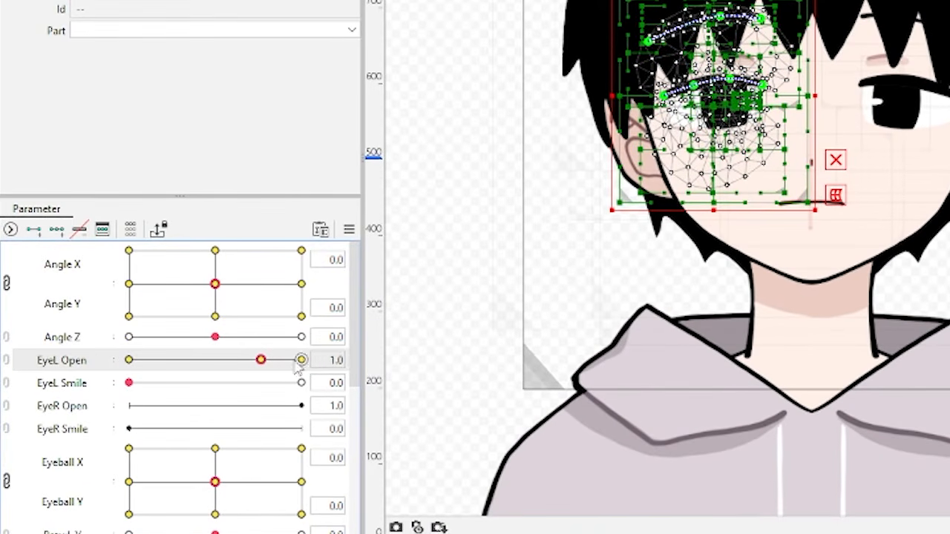
Change the flipped eye's EyeL Open keys to the EyeR Open parameter and test the EyeR Open slider
click(396, 359)
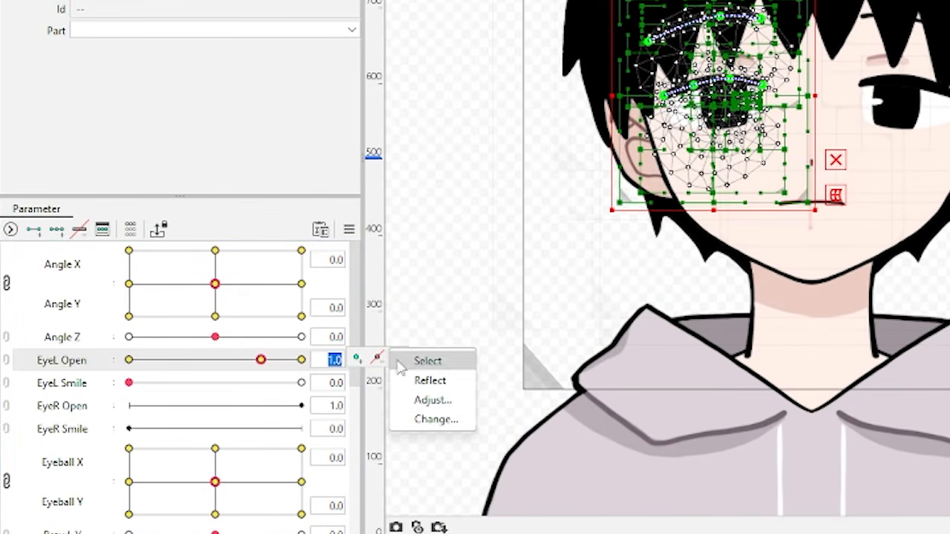
click(440, 418)
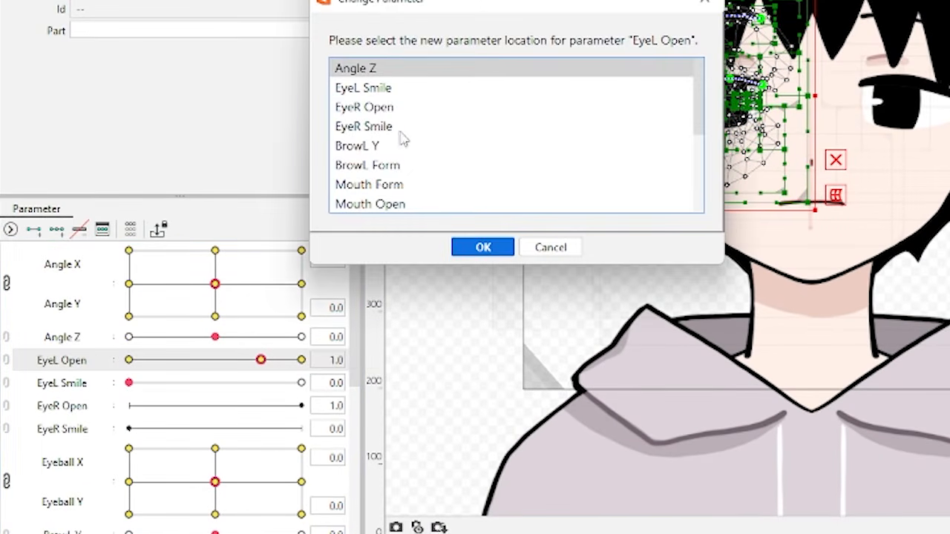
click(387, 108)
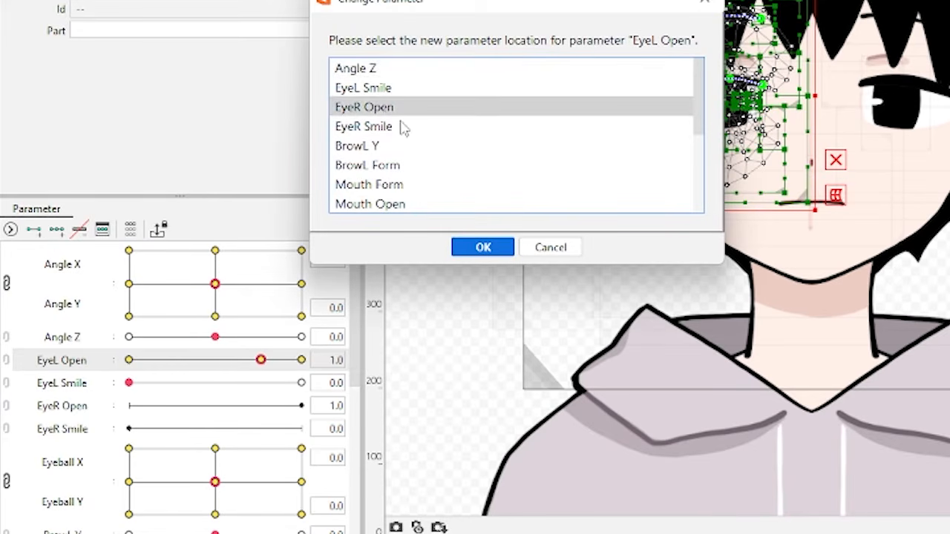
click(483, 247)
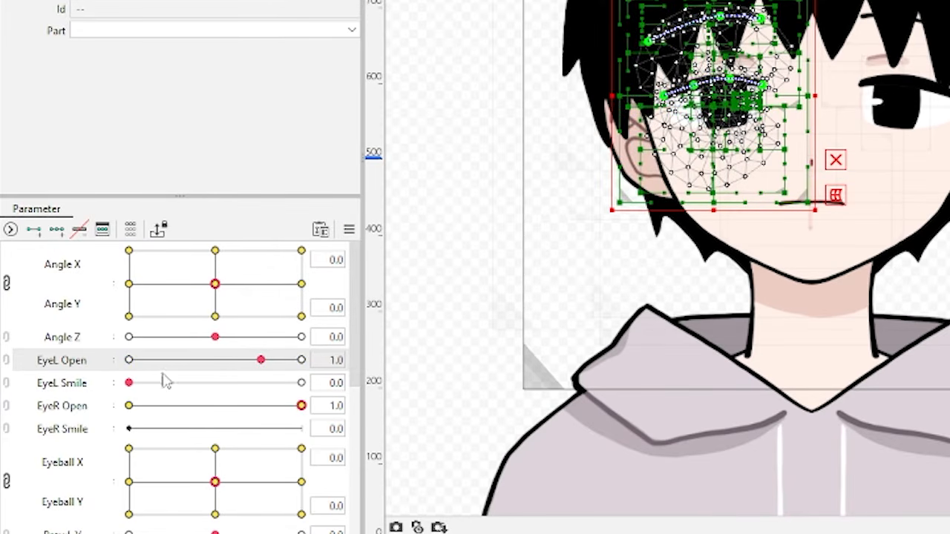
drag(153, 404, 439, 400)
Change the flipped eye's BrowL Y keys to the BrowR Y parameter
scroll(310, 420, down, 3)
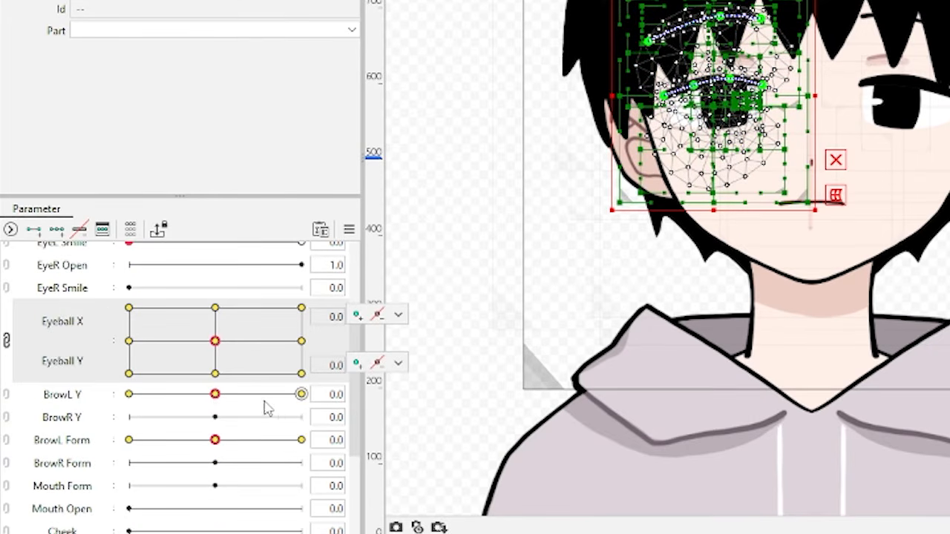
click(331, 397)
click(100, 406)
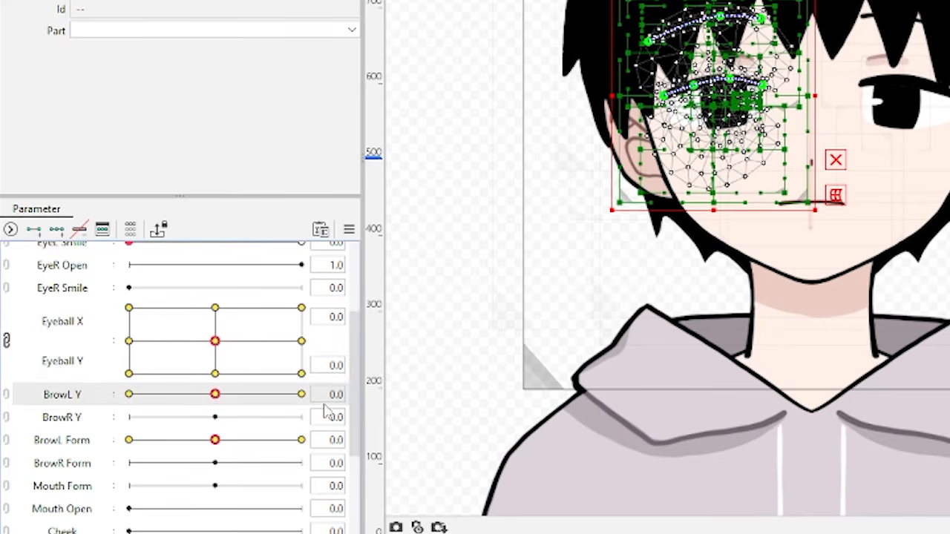
click(328, 399)
click(397, 392)
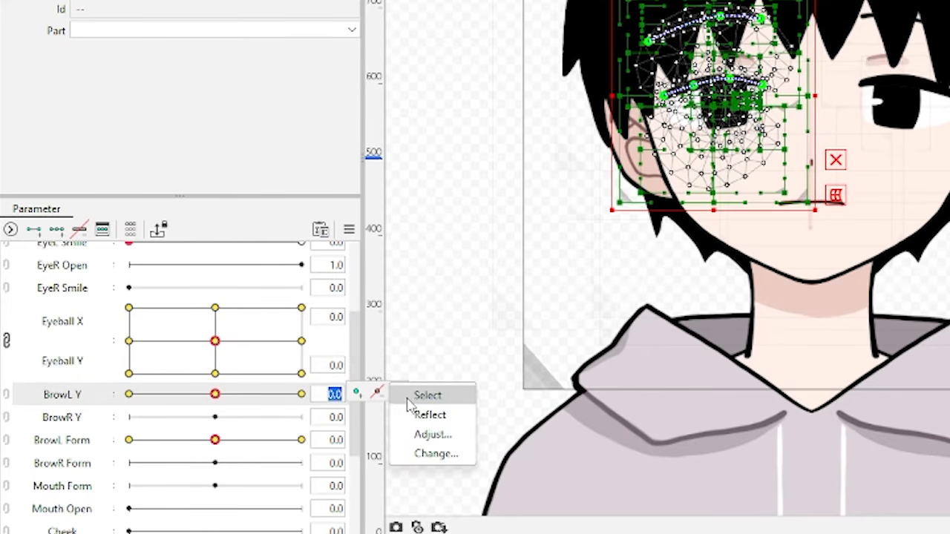
click(433, 453)
scroll(393, 82, down, 2)
click(392, 76)
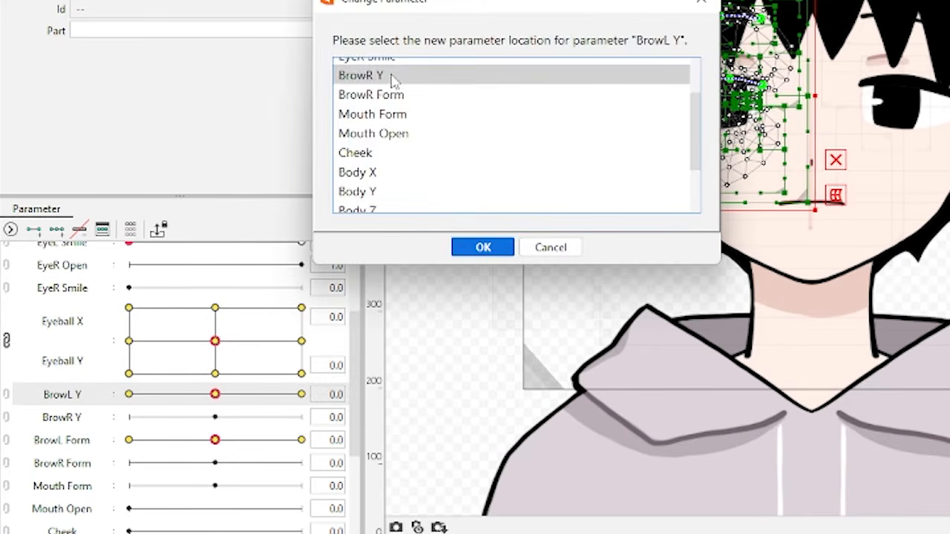
click(483, 248)
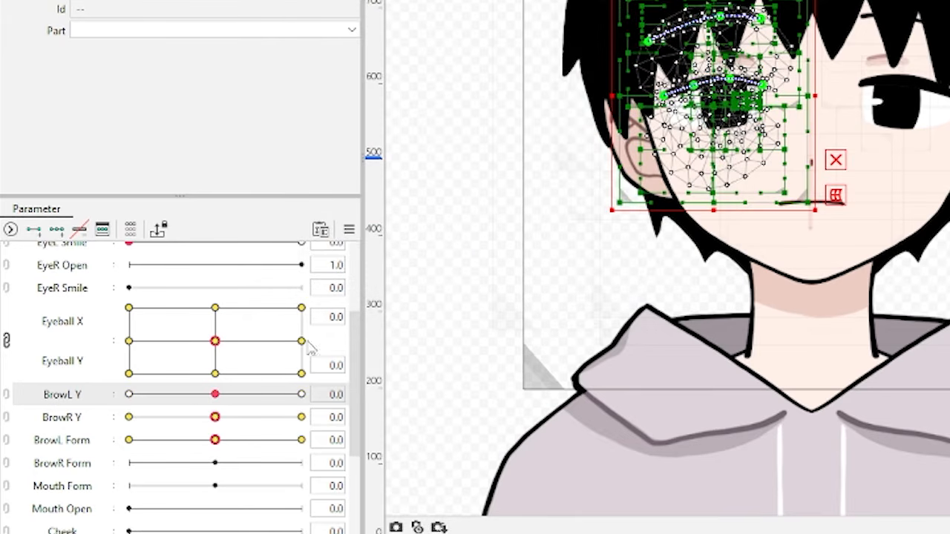
Change the flipped eye's BrowL Form keys to the BrowR Form parameter
click(106, 445)
click(335, 440)
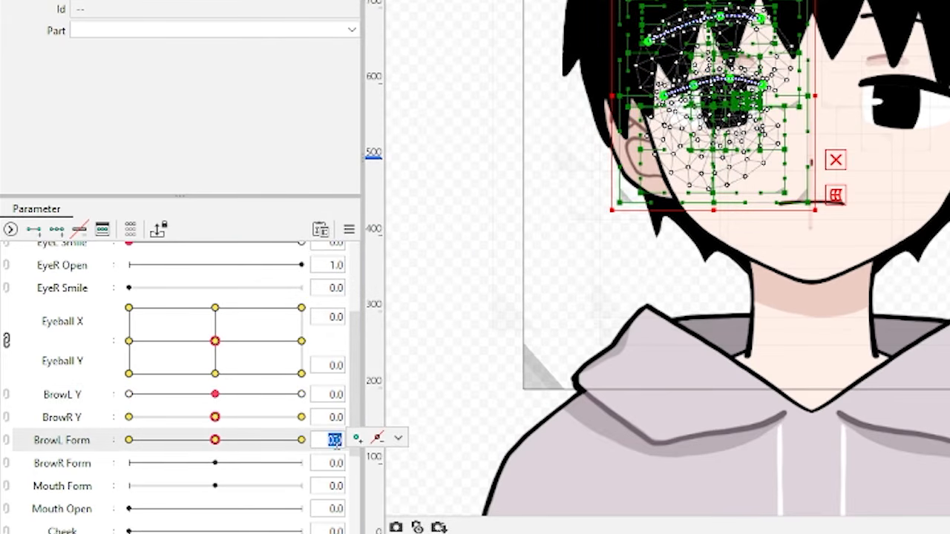
click(397, 438)
click(436, 502)
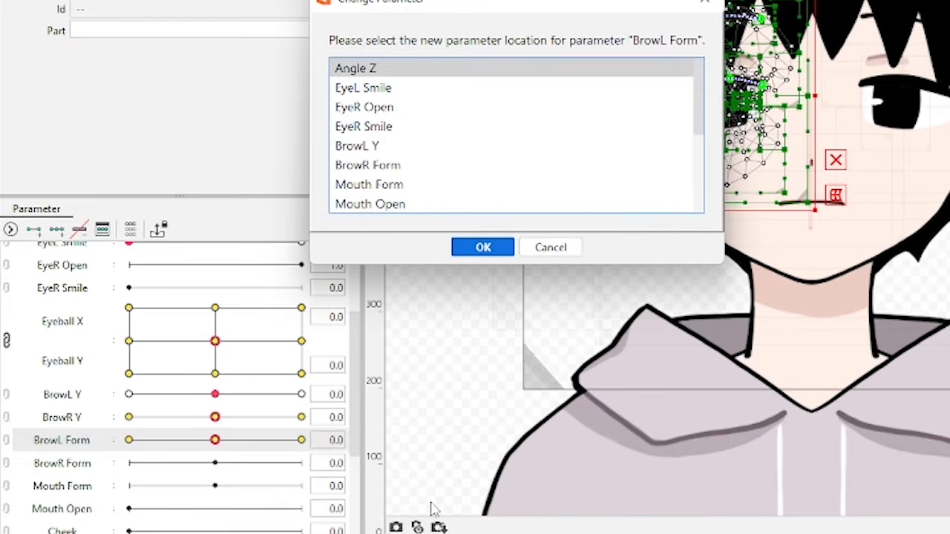
click(399, 167)
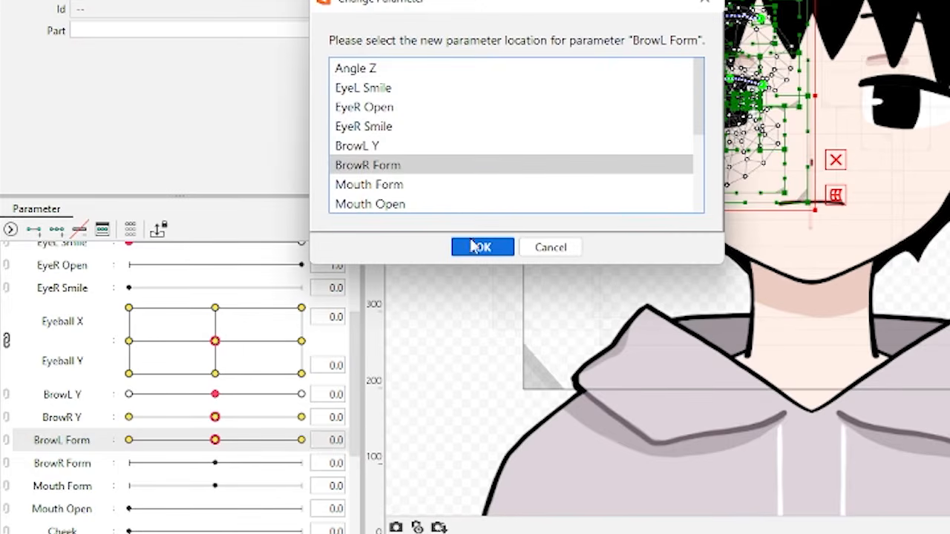
click(474, 247)
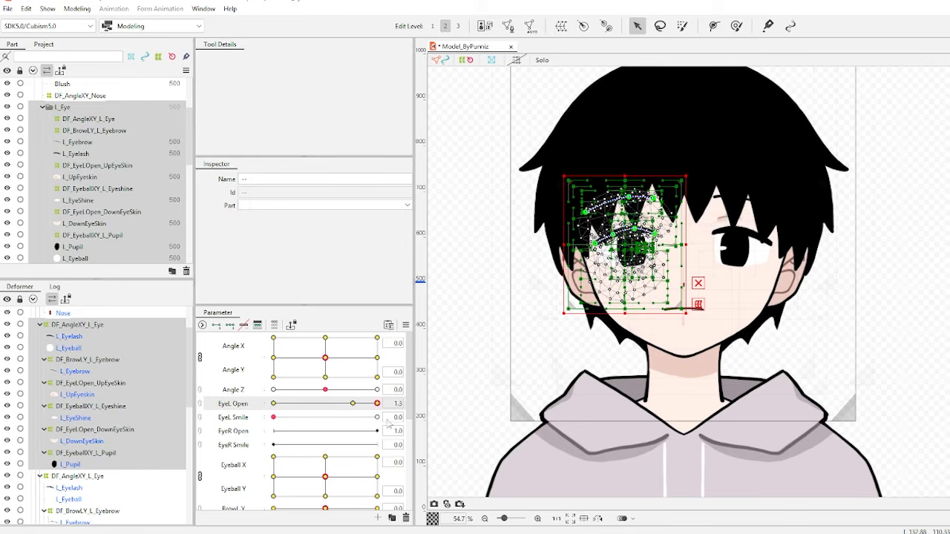
Return EyeL Open to 1.0 and test the flipped eye's movement with the Eyeball X slider
drag(387, 423, 500, 414)
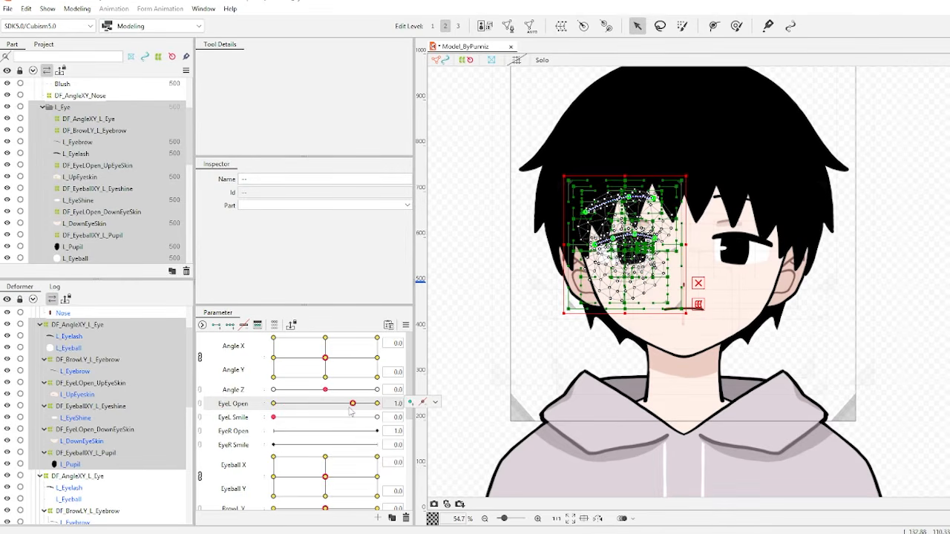
scroll(375, 417, down, 3)
drag(325, 392, 273, 393)
Invert the flipped eye's Eyeball X keys by changing -1.0 to 1.0 and 1.0 to -1.0, and test the eyeball movement
click(397, 377)
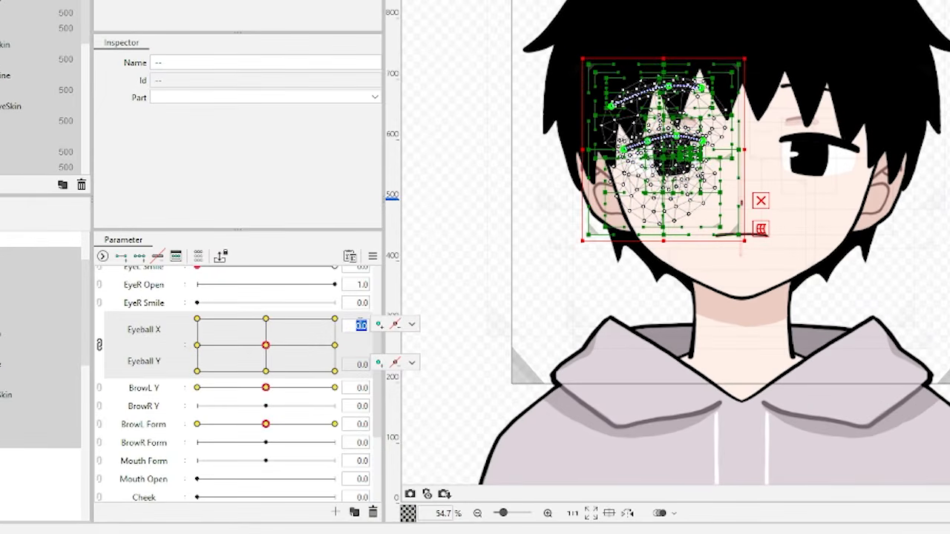
click(411, 325)
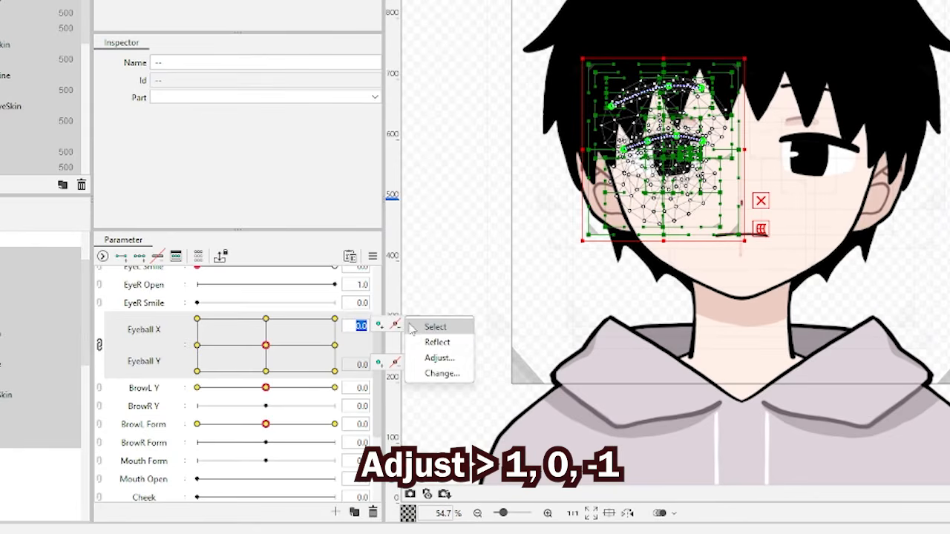
click(437, 358)
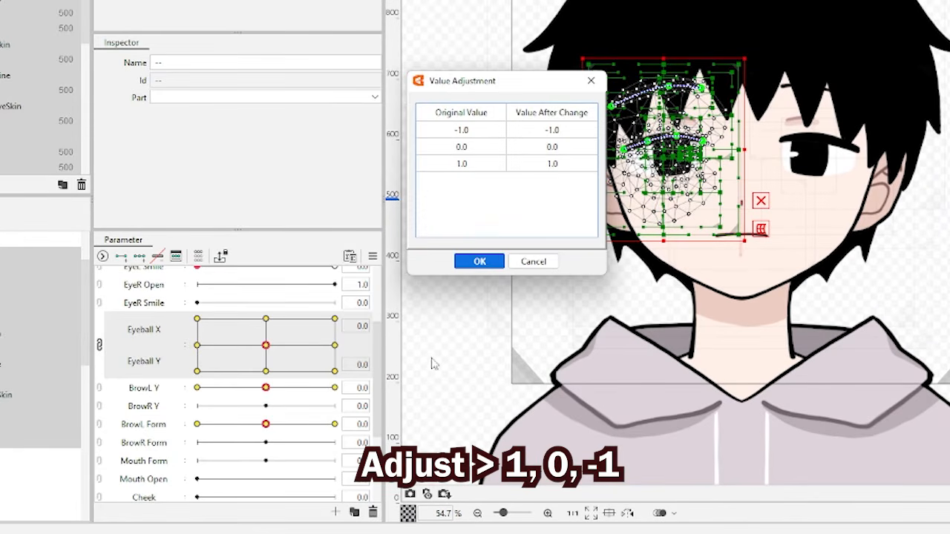
double_click(555, 132)
double_click(556, 164)
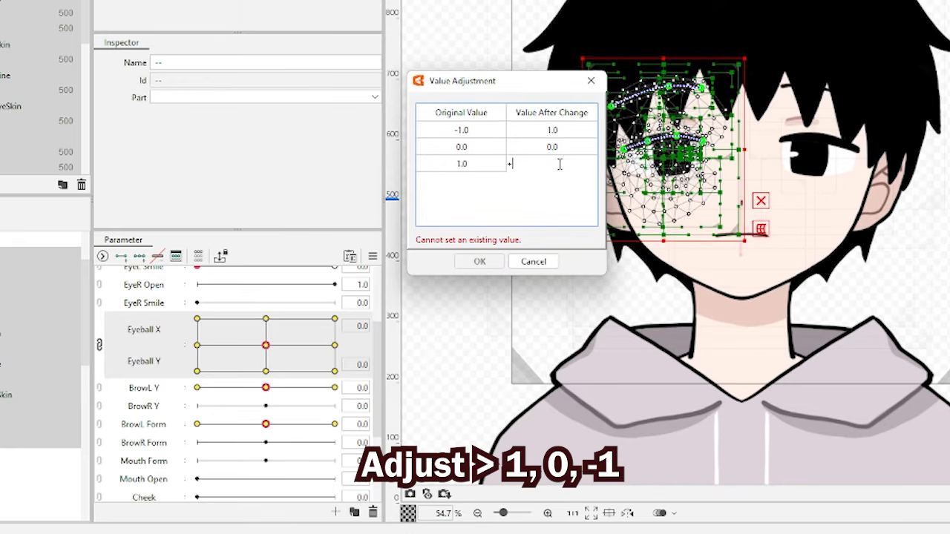
text(-1)
click(576, 153)
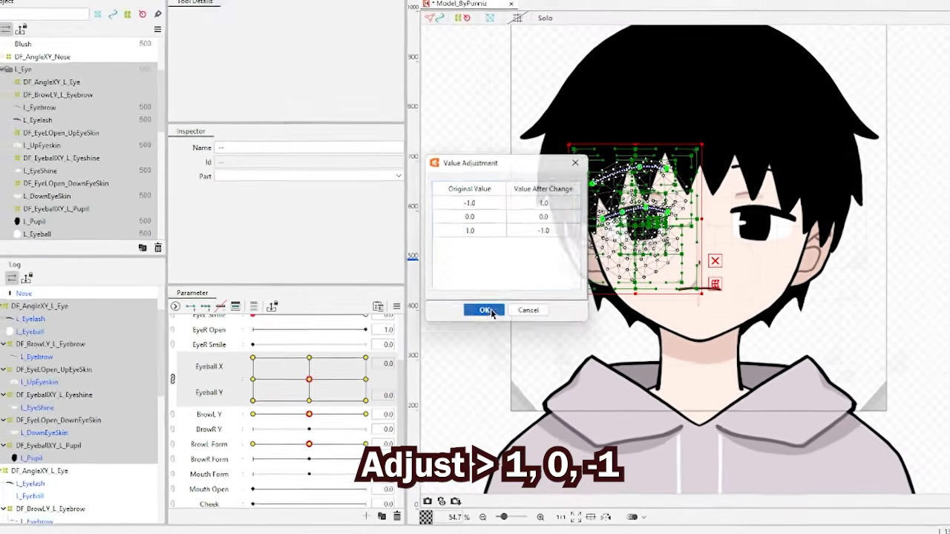
click(479, 261)
drag(338, 395, 380, 371)
Set the EyeR Open parameter's maximum to 1.3 and test its extended slider range
drag(278, 432, 535, 425)
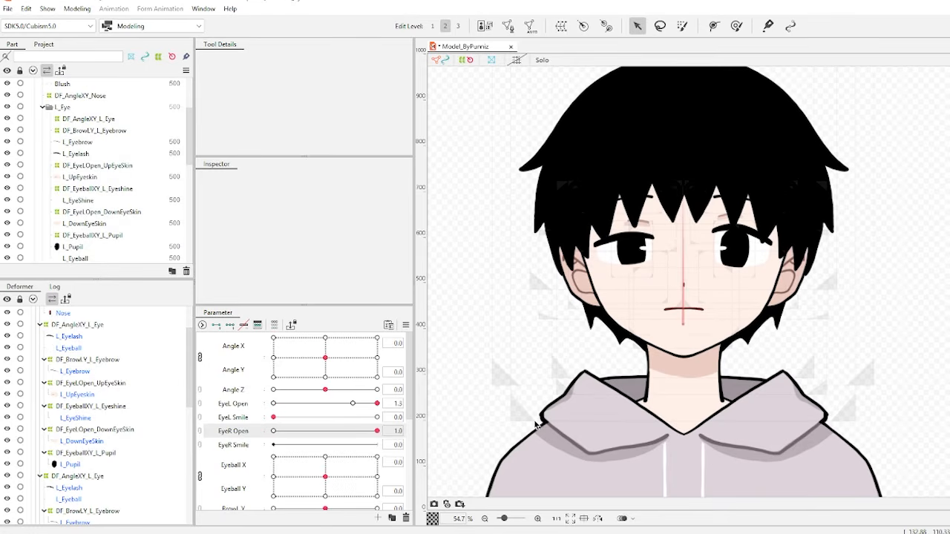
right_click(254, 439)
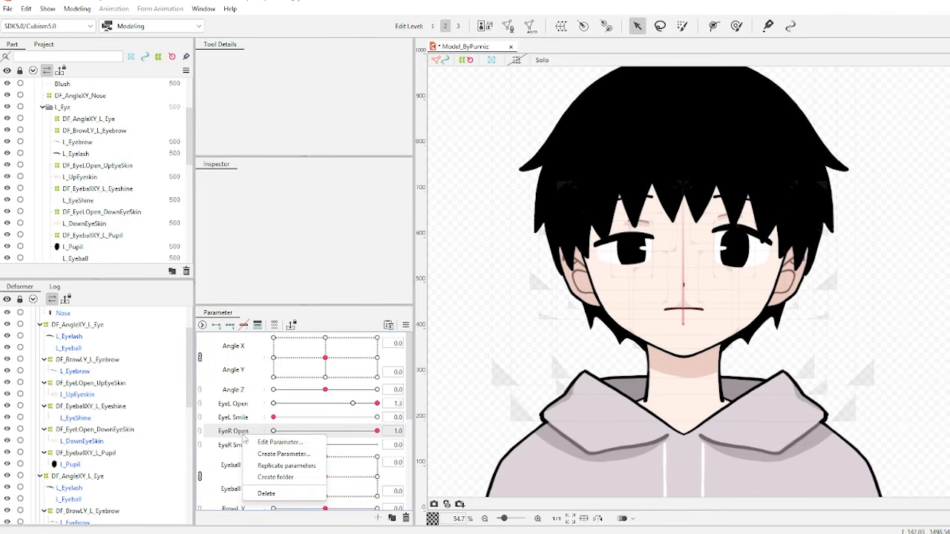
click(260, 444)
text(EyeL Open)
double_click(584, 256)
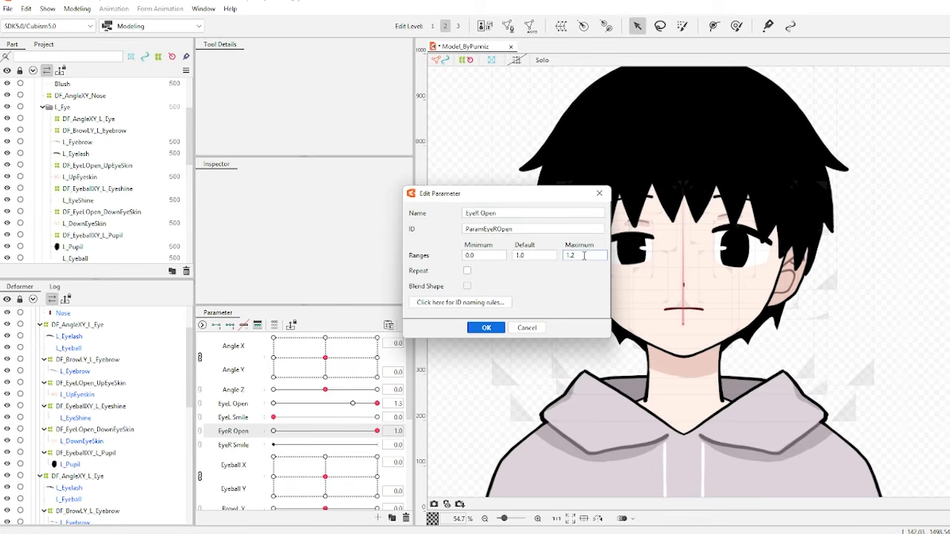
click(487, 328)
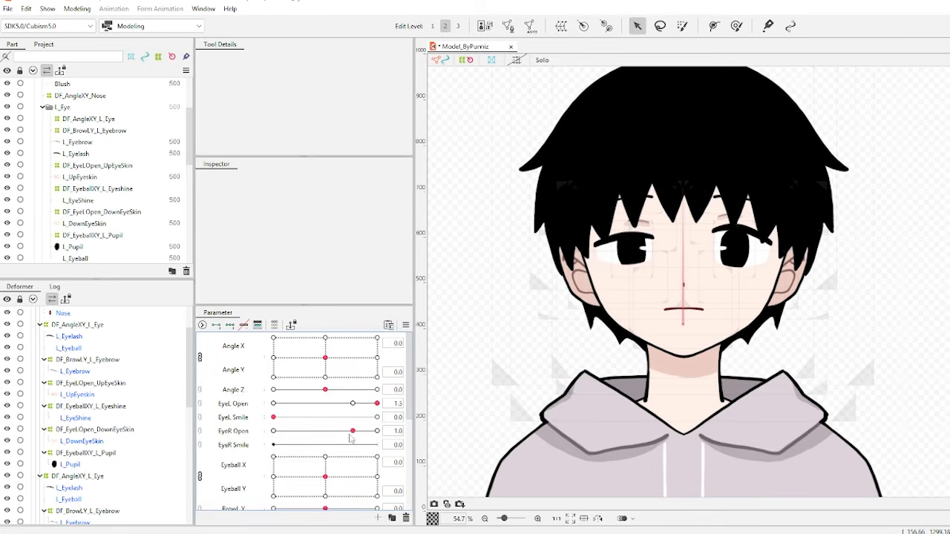
drag(352, 431, 401, 425)
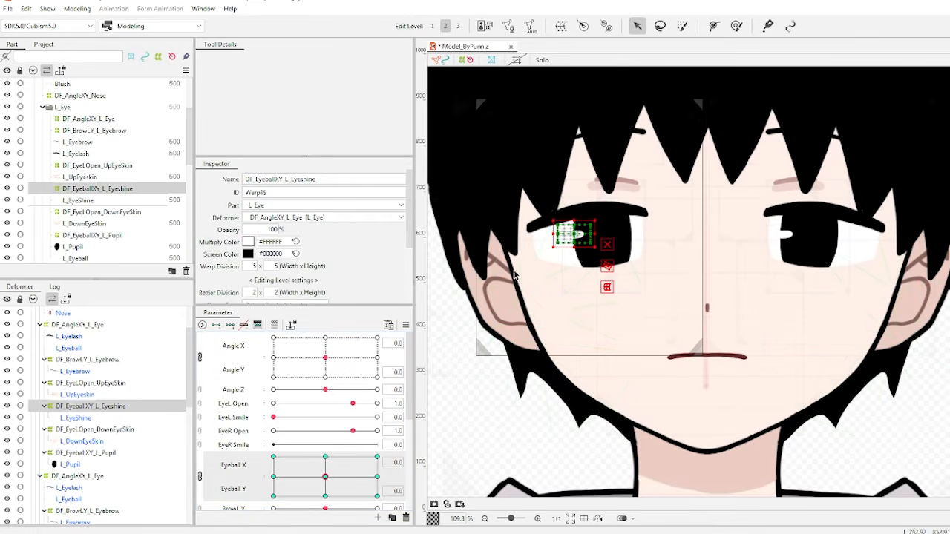
Shift the flipped eye's Eyeshine deformer toward the left edge of the pupil on its Eyeball X and Y keys
drag(583, 232, 552, 231)
click(377, 477)
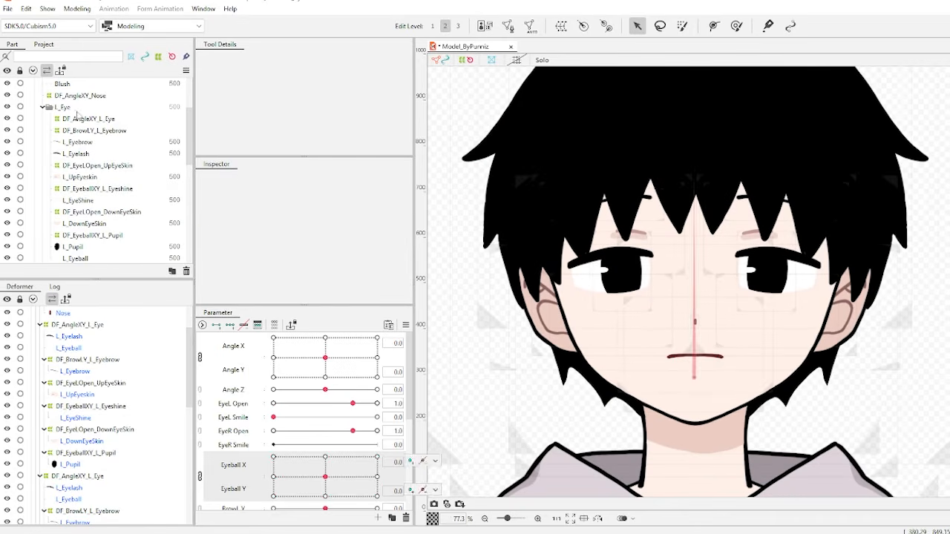
Rename the duplicated L_Eye part as R_Eye in both its name and its ID
click(62, 106)
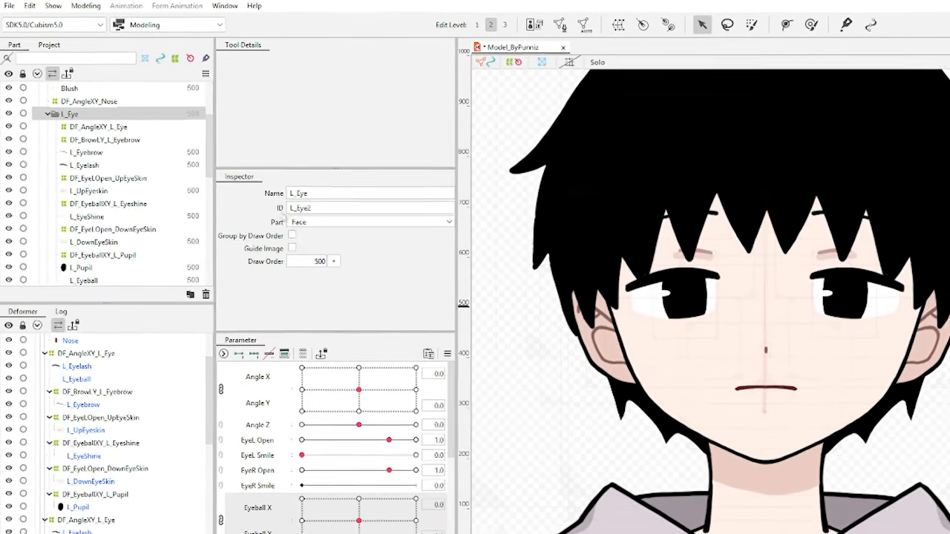
double_click(306, 193)
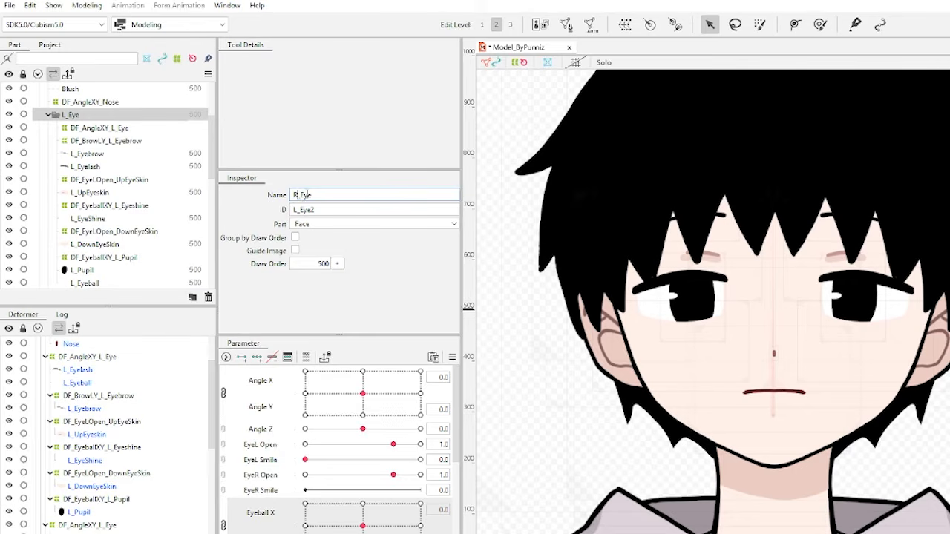
key(Tab)
key(Right)
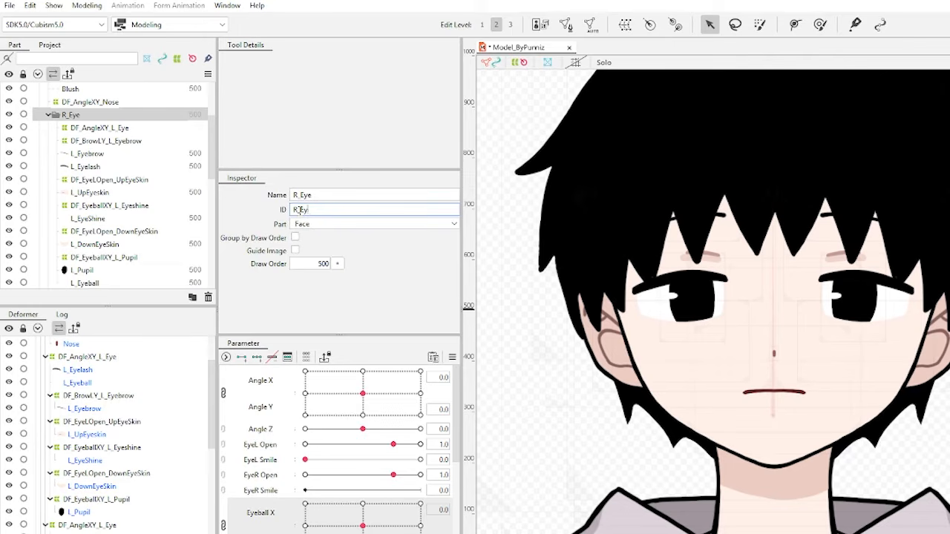
key(Return)
Search for "L_" in Search and Replace and select all matching items belonging to the R_Eye part
click(30, 5)
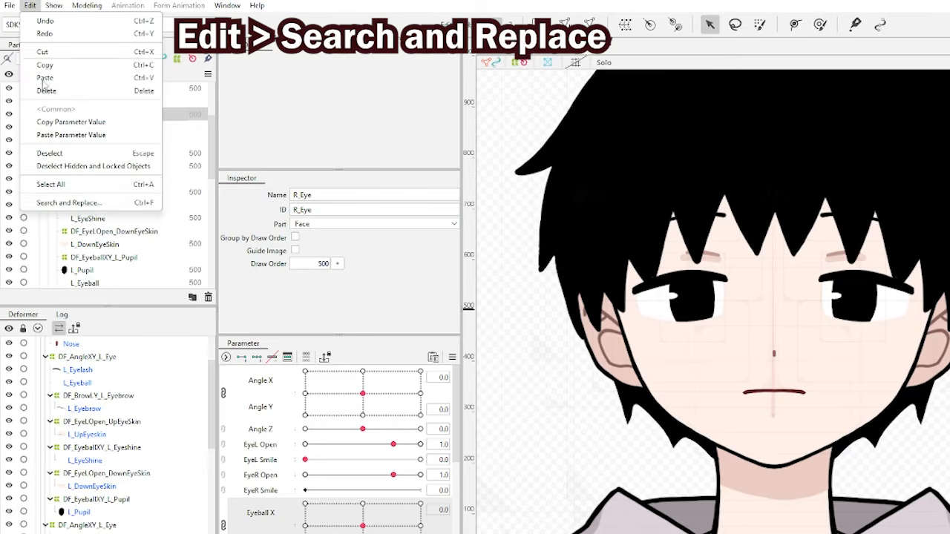
click(55, 203)
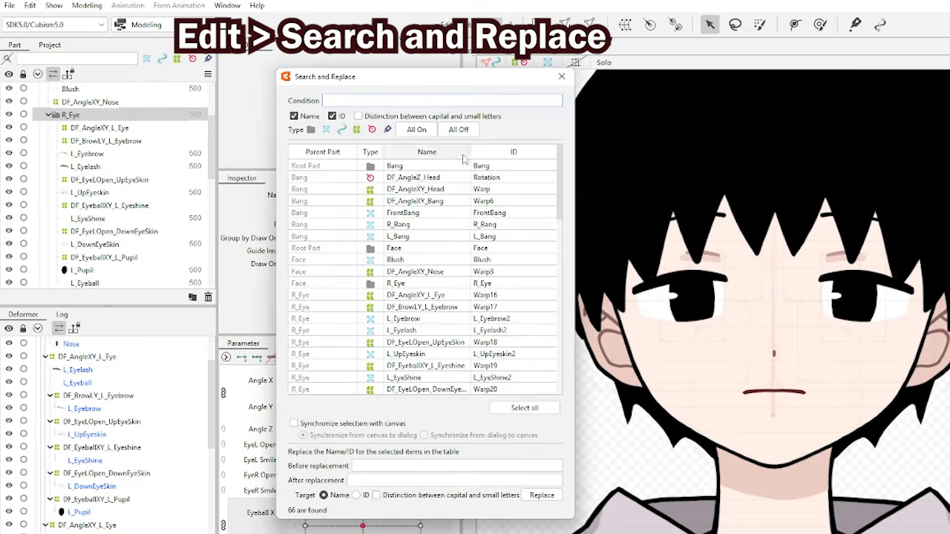
text(L_)
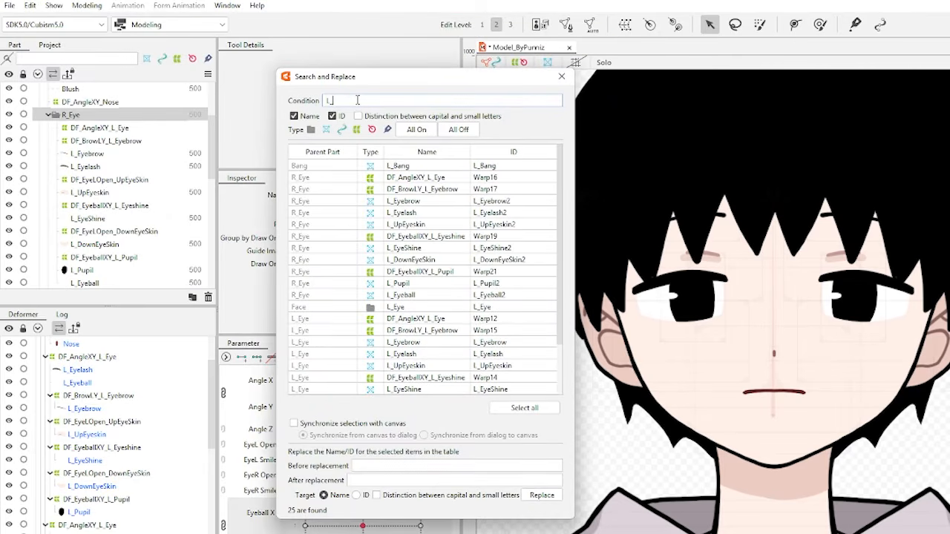
click(310, 178)
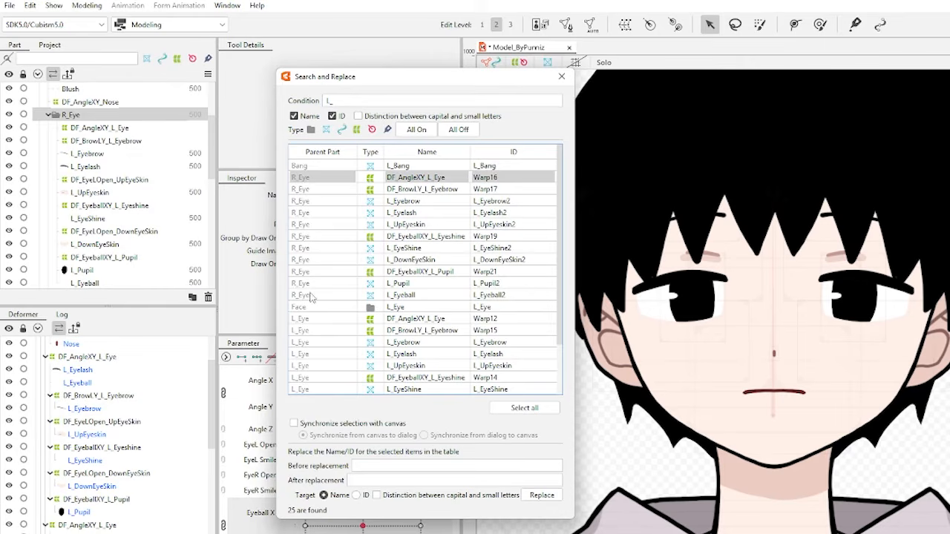
shift+click(406, 297)
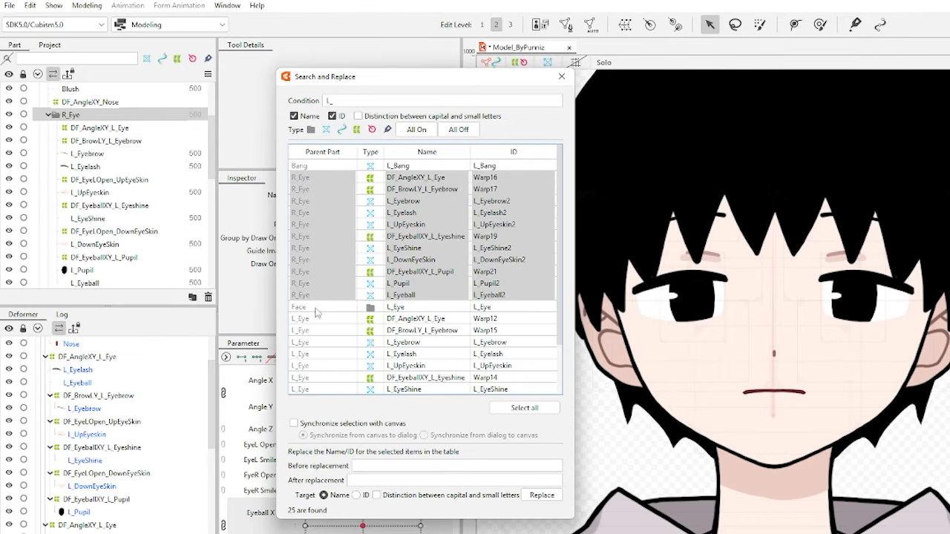
Replace "L_" with "R_" in the names and then in the IDs of the selected R_Eye items
click(375, 465)
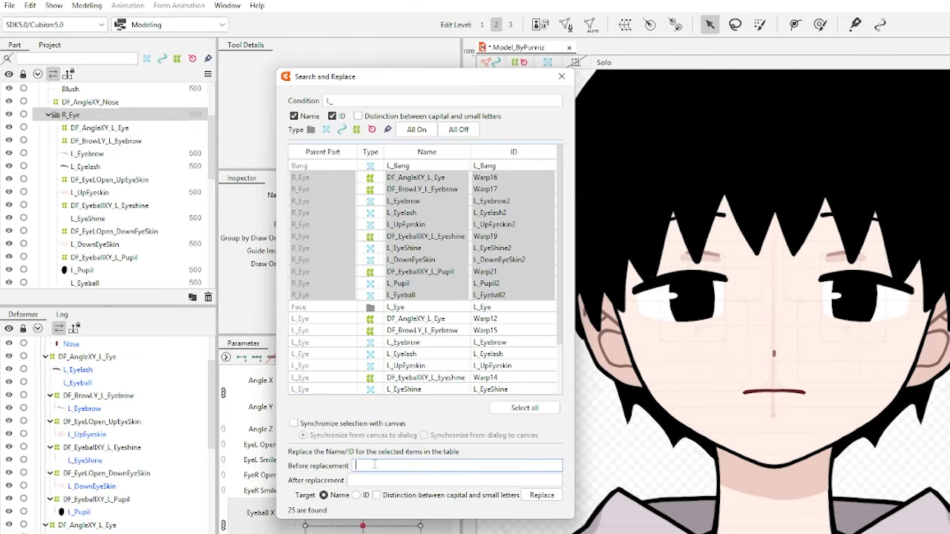
click(373, 477)
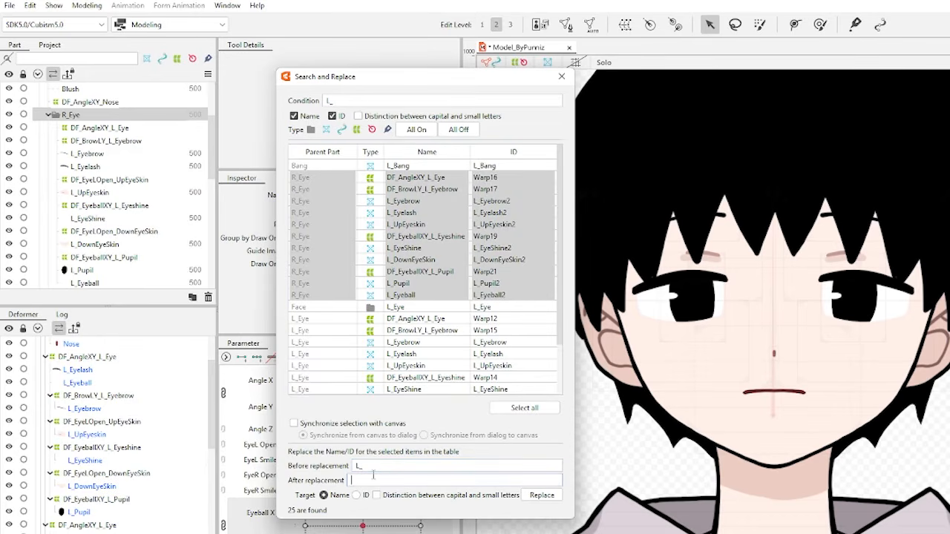
click(532, 497)
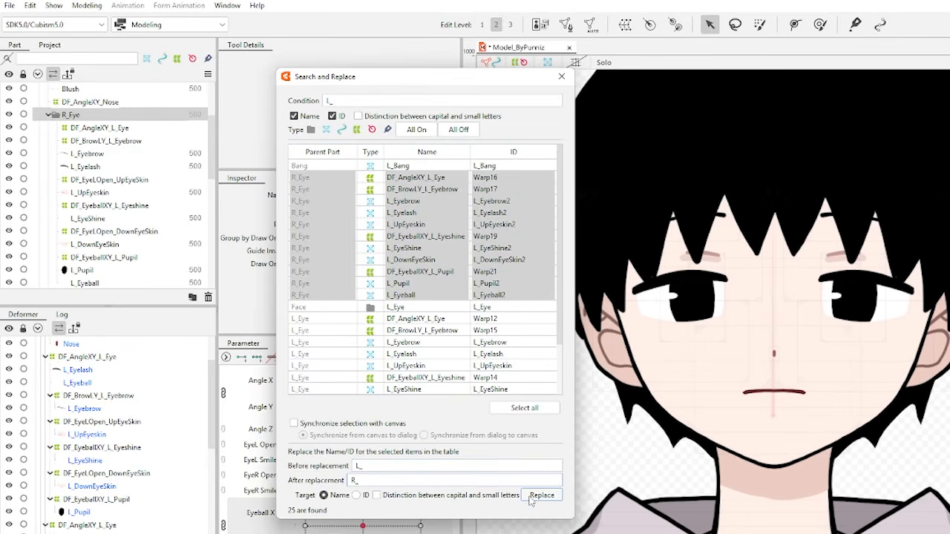
click(357, 496)
click(541, 496)
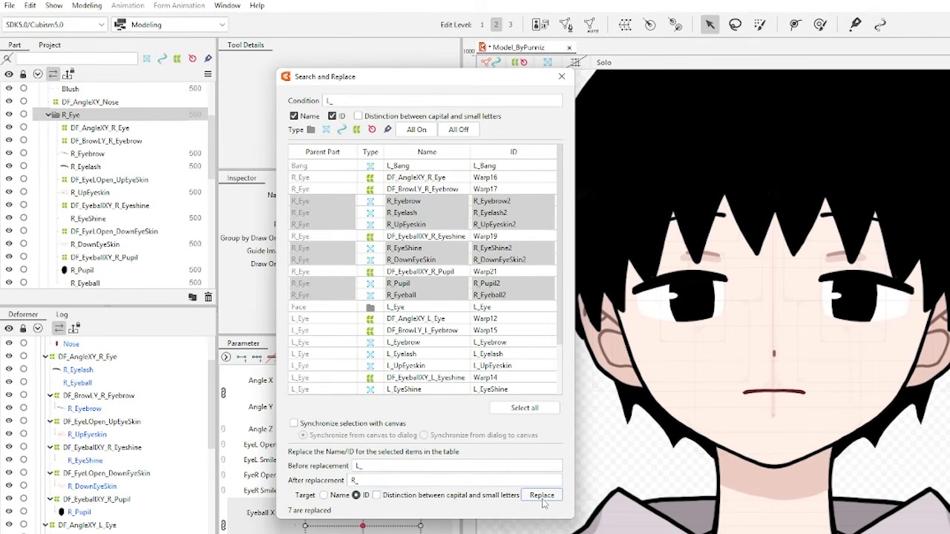
click(562, 77)
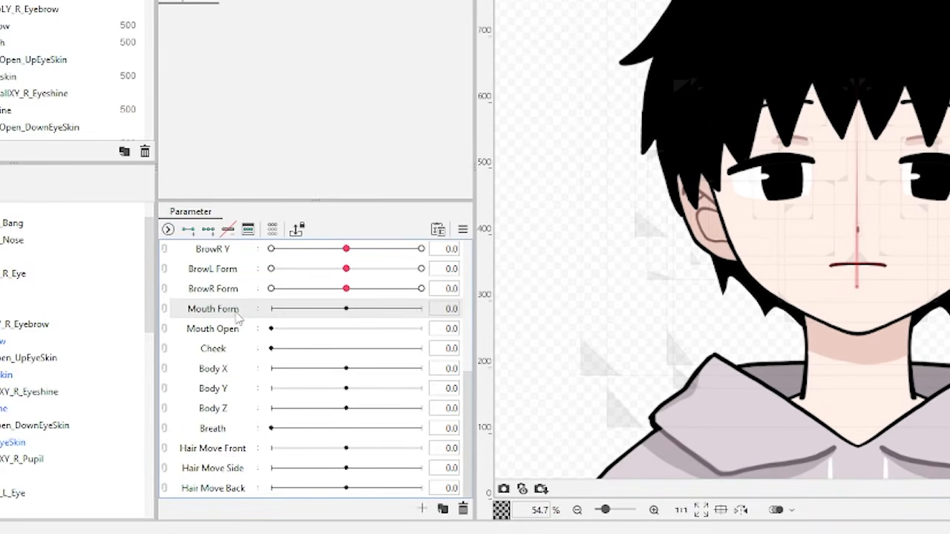
Link the Mouth Form and Mouth Open parameters into a combined two-axis parameter
click(164, 314)
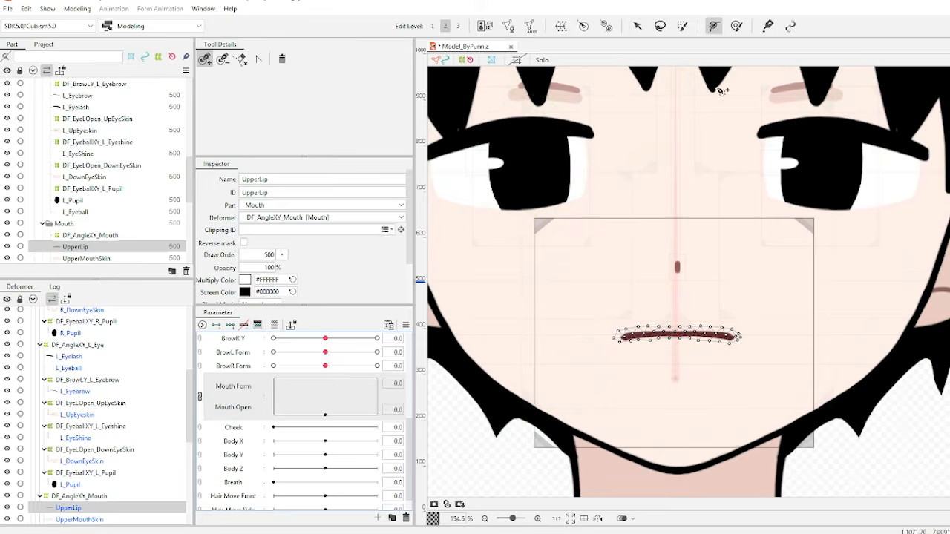
Create a five-point deform path along the UpperLip from its left corner to its right corner
scroll(679, 327, up, 3)
scroll(678, 326, down, 2)
click(604, 331)
click(637, 330)
click(674, 327)
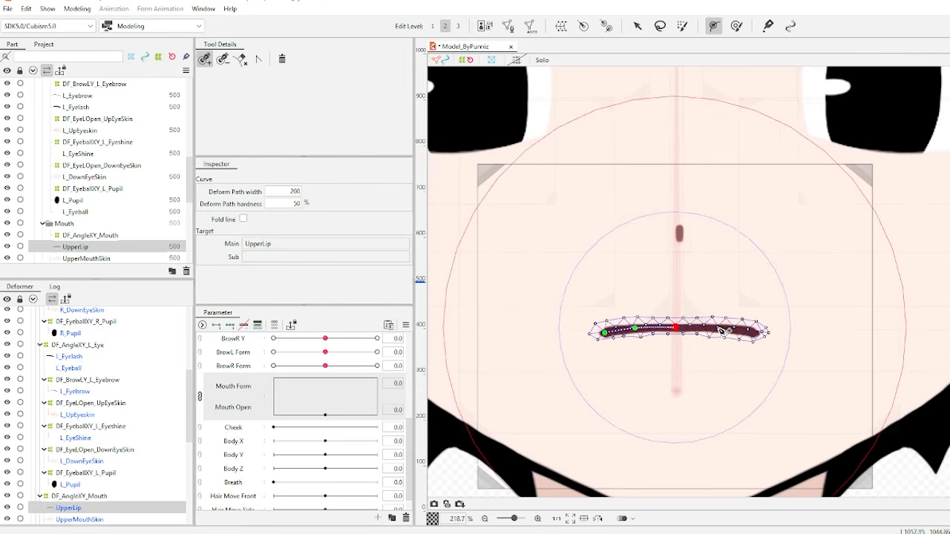
click(718, 327)
click(753, 333)
click(639, 27)
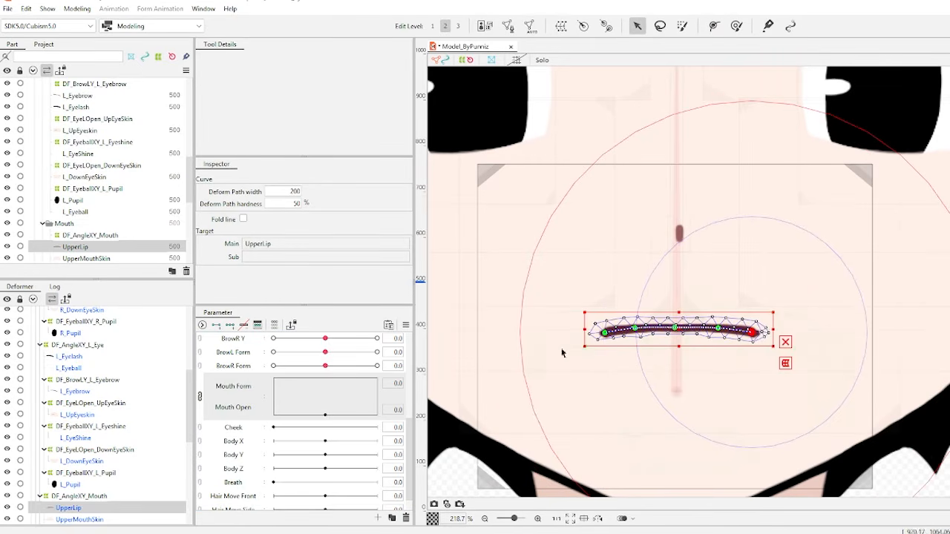
Add end keys to Mouth Form and Mouth Open for the UpperLip, plus a middle Mouth Form key at 0
click(229, 328)
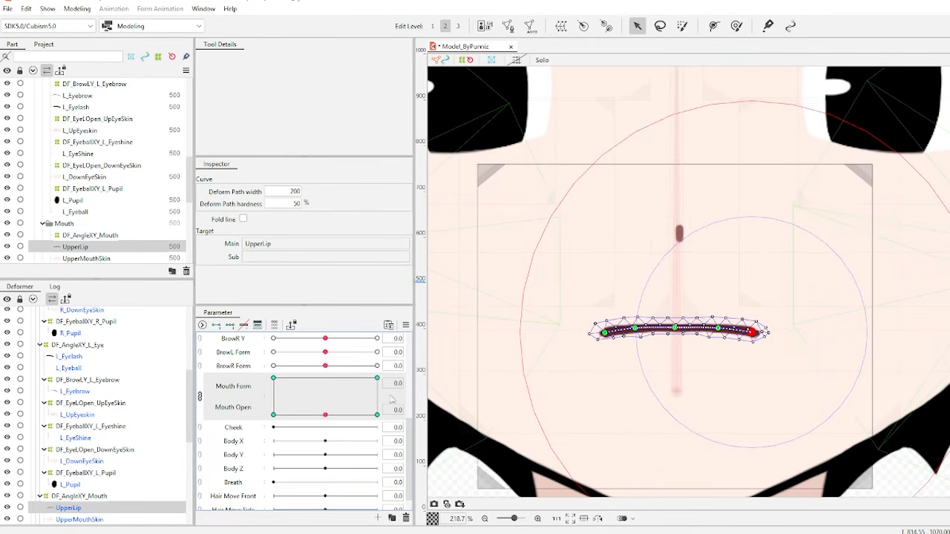
mouse_move(400, 408)
click(409, 384)
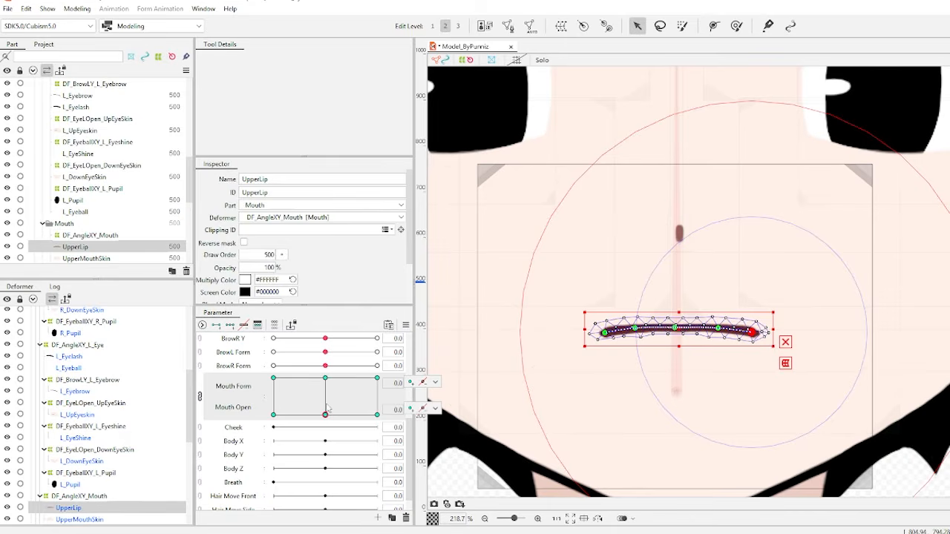
At Mouth Form 0 and Mouth Open 1, raise the UpperLip's middle and right-inner path points
click(325, 378)
drag(674, 327, 674, 287)
drag(717, 327, 722, 304)
At Mouth Form 1, reshape the UpperLip's path into a smile with raised corners for the Mouth Open 1 and 0 keys
click(377, 379)
drag(604, 332, 606, 285)
drag(674, 328, 677, 315)
scroll(728, 301, down, 2)
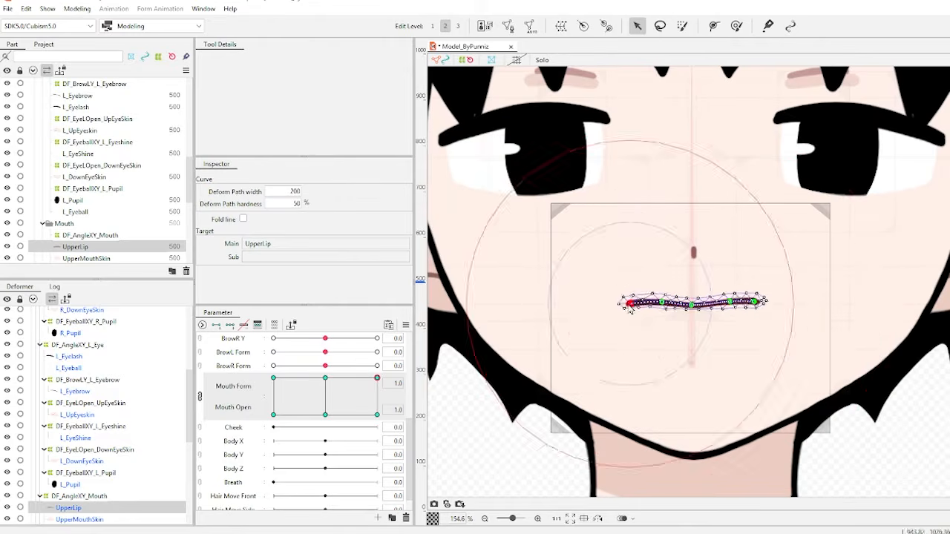
click(631, 303)
click(377, 414)
click(752, 312)
click(377, 378)
click(695, 306)
At Mouth Form -1, pull the UpperLip's path corners down and inward to shape a frown
click(273, 415)
click(651, 326)
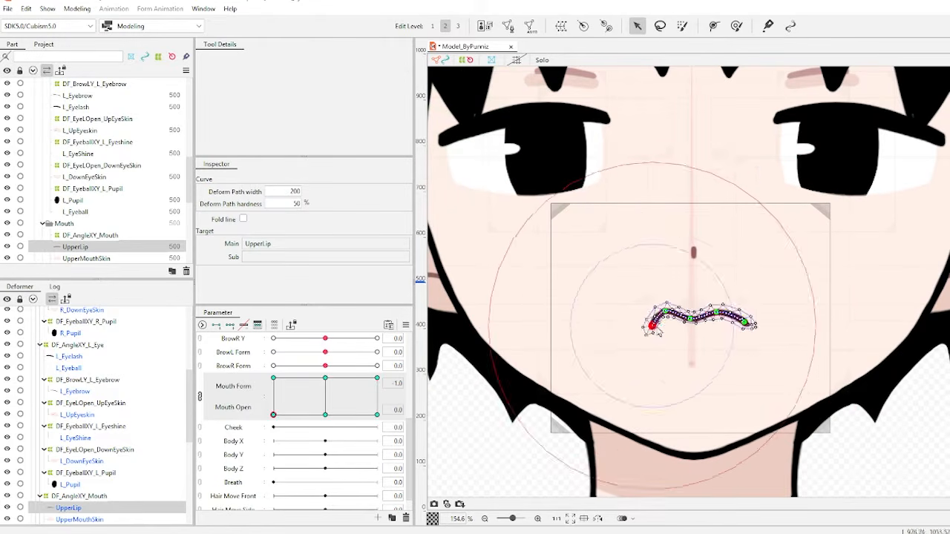
click(670, 316)
click(732, 328)
click(273, 378)
Create a seven-point deform path along the UpperMouthSkin's lower edge, following the upper lip from end to end
click(563, 318)
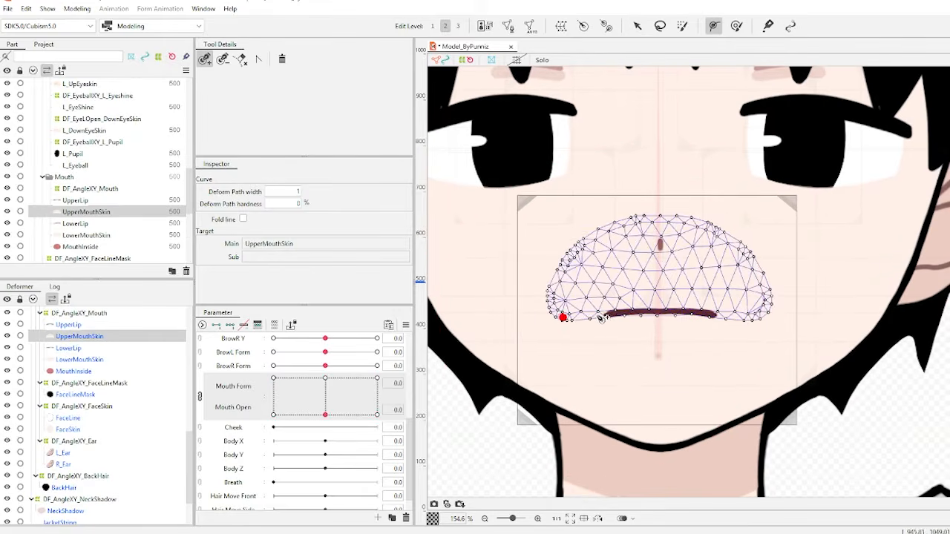
click(601, 315)
click(623, 312)
key(ctrl+z)
click(625, 310)
click(660, 312)
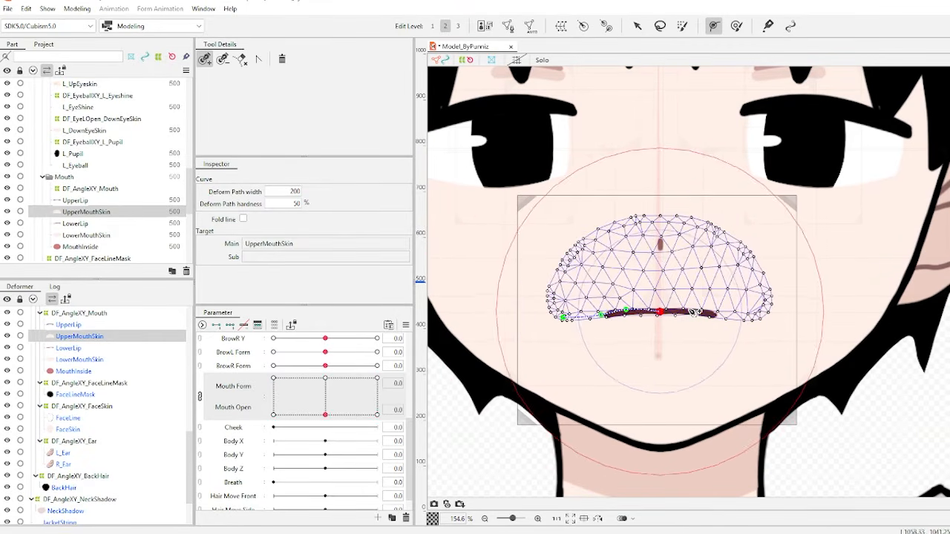
click(688, 311)
click(714, 312)
click(757, 319)
click(636, 26)
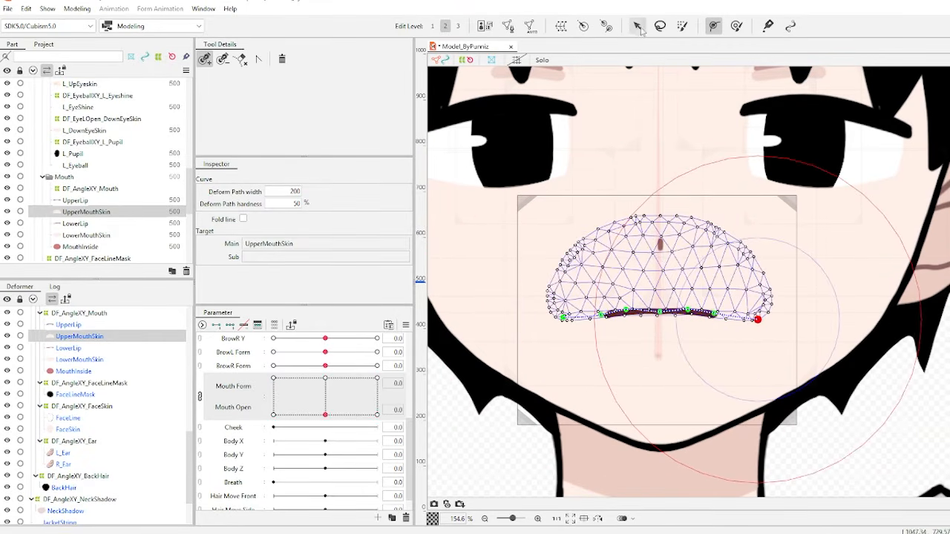
Add Mouth Form and Mouth Open keys to UpperMouthSkin and, at Mouth Form 0 and Mouth Open 1, raise its path points to follow the open upper lip
click(224, 325)
click(325, 378)
scroll(640, 294, up, 4)
drag(679, 328, 675, 289)
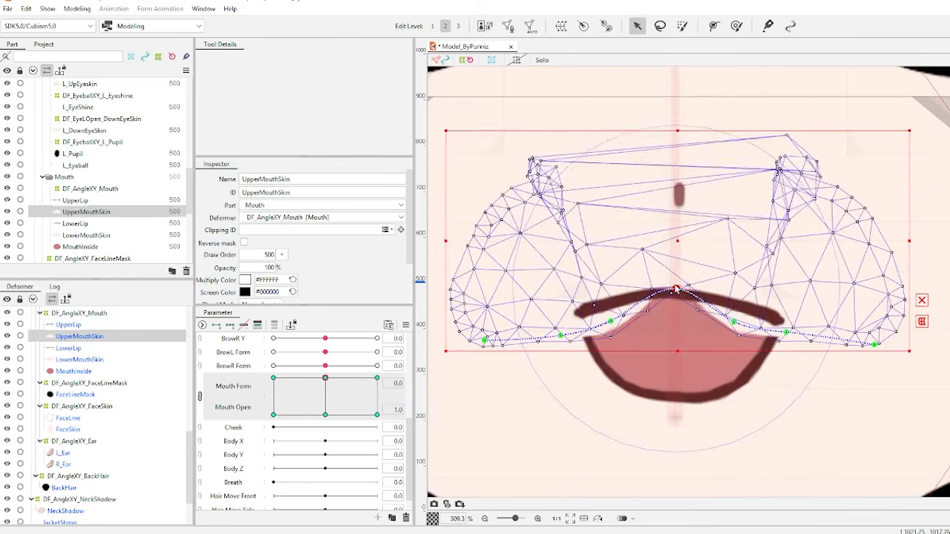
drag(610, 321, 610, 299)
drag(560, 335, 561, 316)
drag(734, 322, 740, 303)
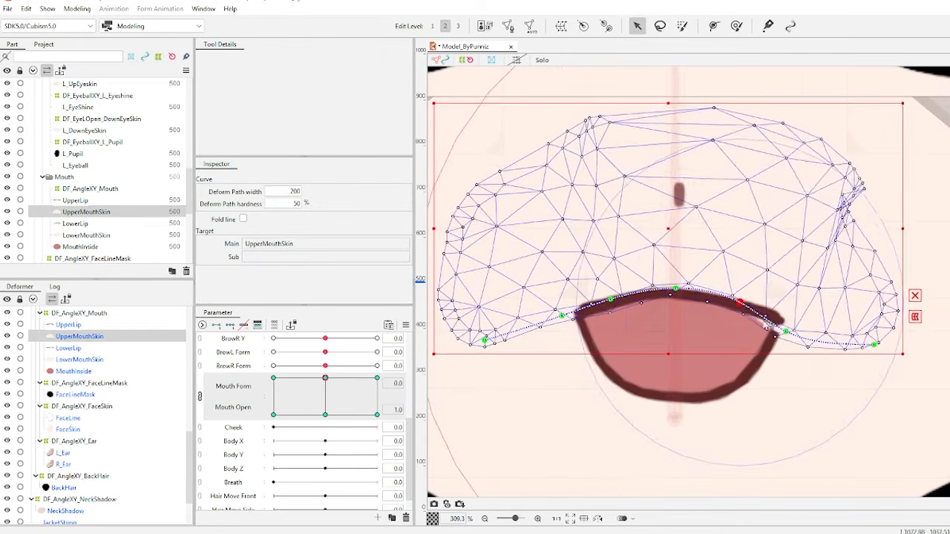
drag(786, 331, 788, 320)
Adjust the UpperMouthSkin's path points to the lip at the Mouth Form end keys, then return the mouth to neutral
click(377, 379)
drag(561, 336, 562, 347)
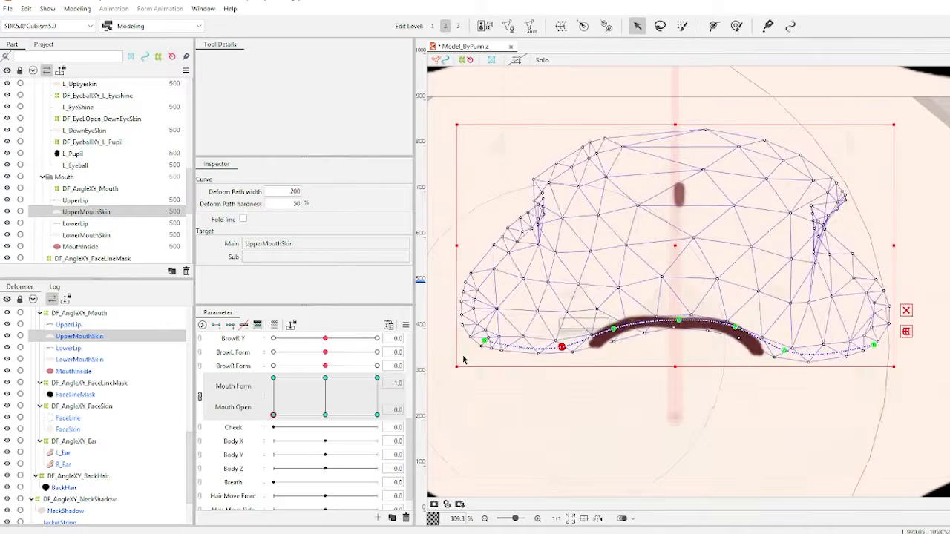
drag(273, 414, 325, 415)
click(449, 418)
scroll(548, 326, down, 4)
click(592, 354)
scroll(582, 353, up, 4)
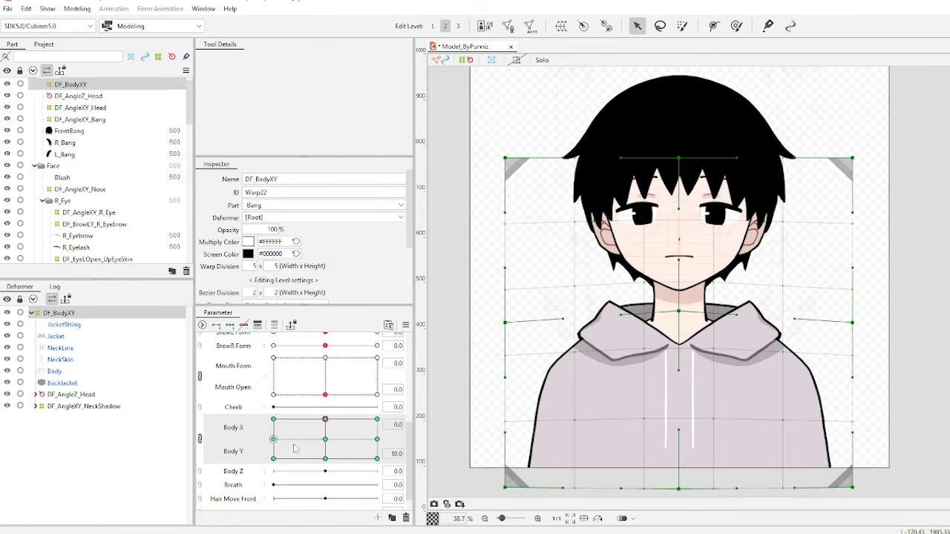
At Body X 0 and Body Y -10, lower the DF_BodyXY warp's middle control points and try the movement along Body X
click(324, 460)
drag(683, 324, 679, 339)
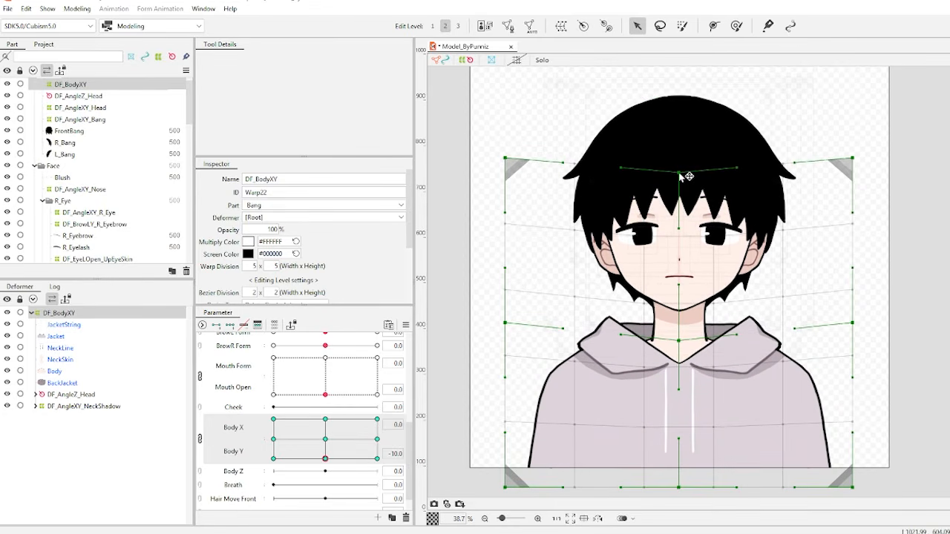
click(331, 427)
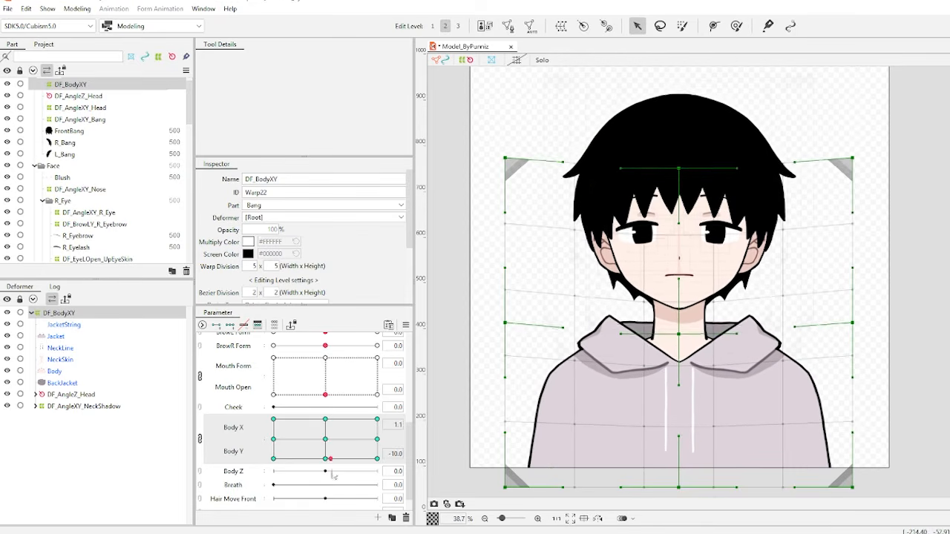
drag(334, 436, 345, 472)
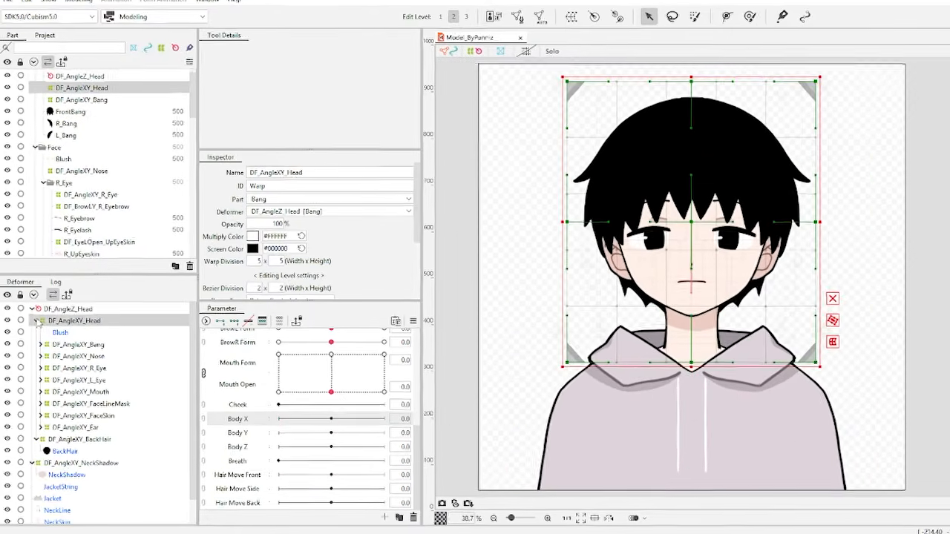
Collapse the child hierarchies of the head, back hair and neck shadow deformers, leaving only the root-level items listed
click(36, 321)
click(49, 310)
click(54, 237)
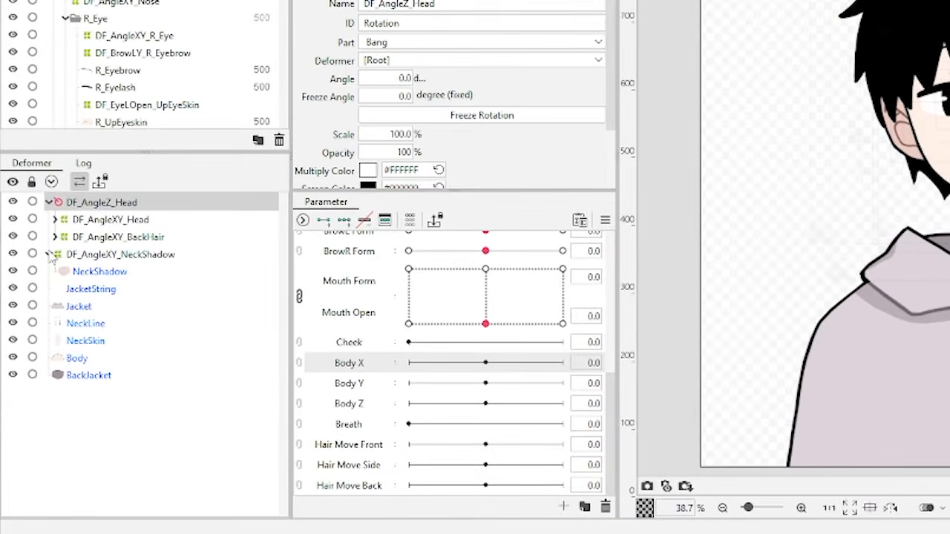
click(49, 254)
click(48, 202)
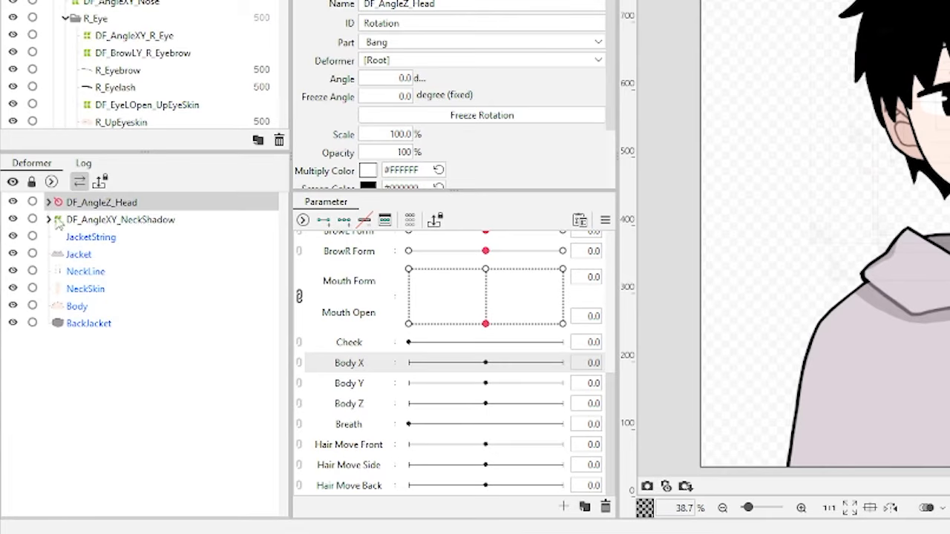
Create a warp deformer named DF_BodyXY as parent of all root-level deformers and parts, with 5 × 5 warp and 2 × 2 Bezier divisions
click(100, 220)
click(104, 323)
shift+click(119, 204)
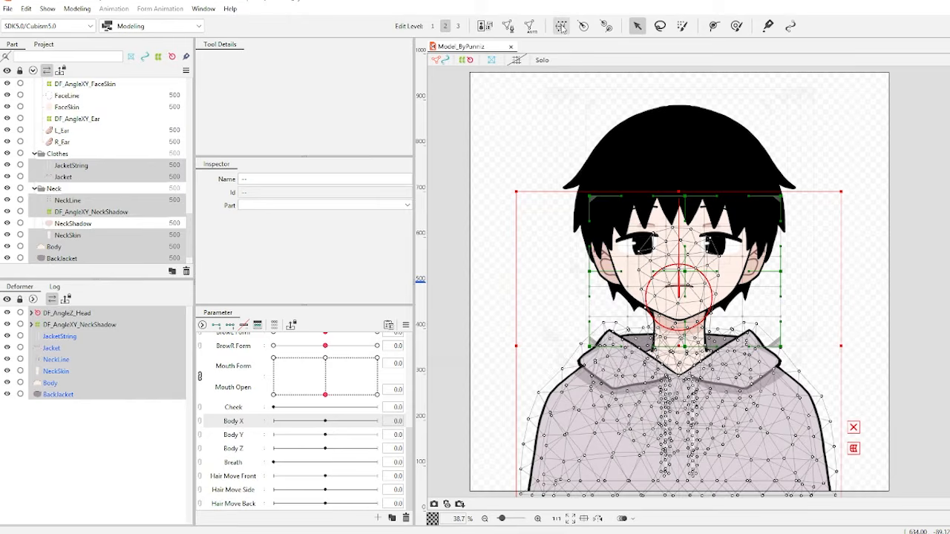
click(561, 26)
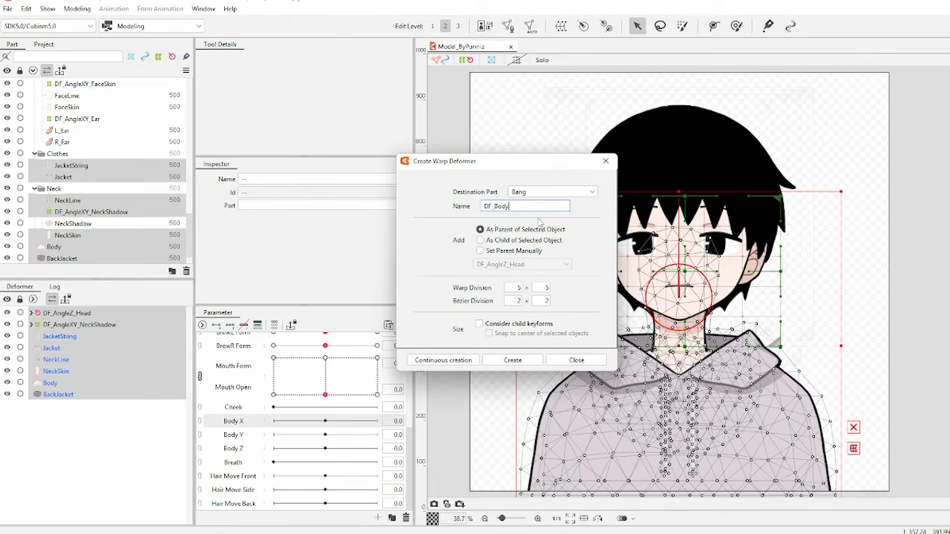
click(513, 360)
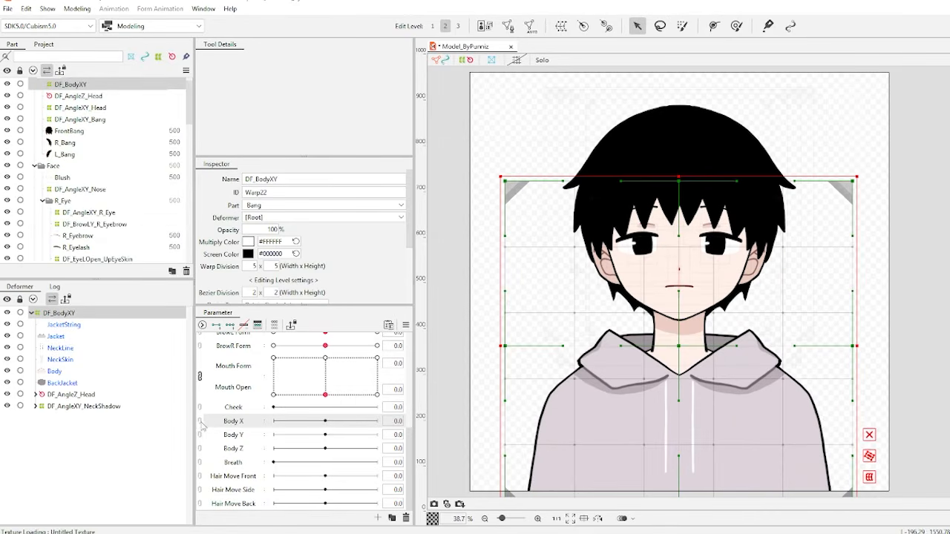
Link Body X with Body Y and add three keys on each axis for DF_BodyXY
click(200, 420)
click(219, 440)
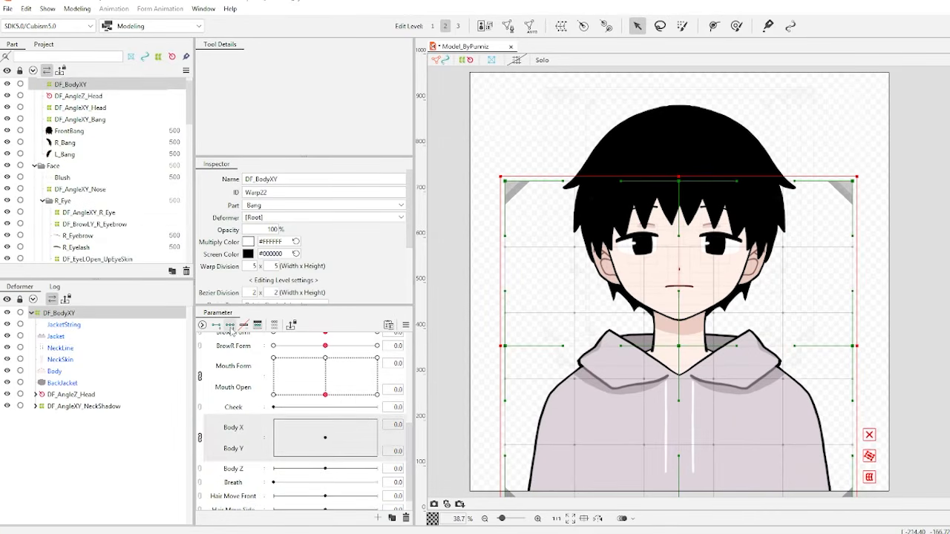
click(230, 327)
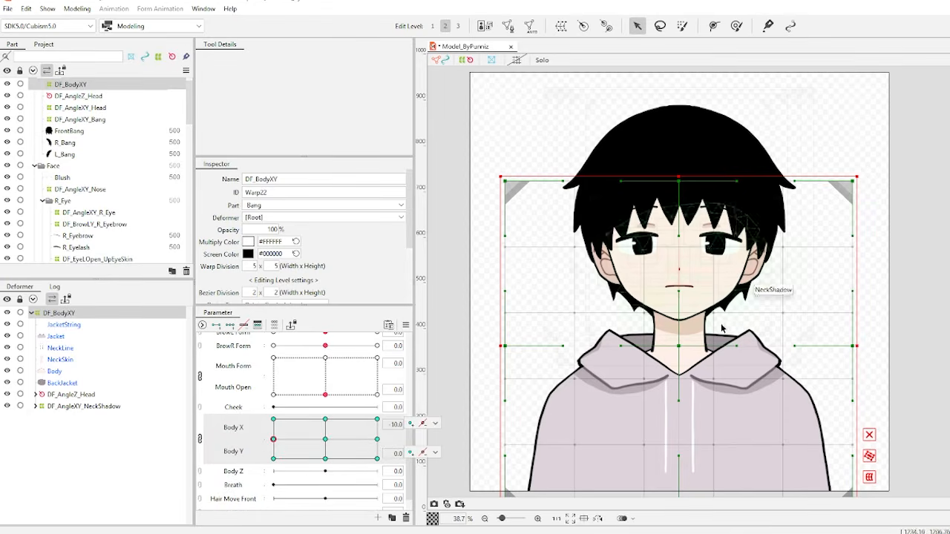
Shift the DF_BodyXY warp's middle control points left at Body X -10 and right at Body X 10
drag(678, 346, 660, 349)
drag(273, 439, 377, 439)
drag(678, 181, 684, 181)
Raise the DF_BodyXY warp's middle control points at Body Y 10 and lower them at Body Y -10
drag(377, 440, 325, 419)
drag(678, 346, 678, 336)
drag(325, 419, 325, 459)
drag(678, 323, 678, 331)
drag(325, 459, 324, 447)
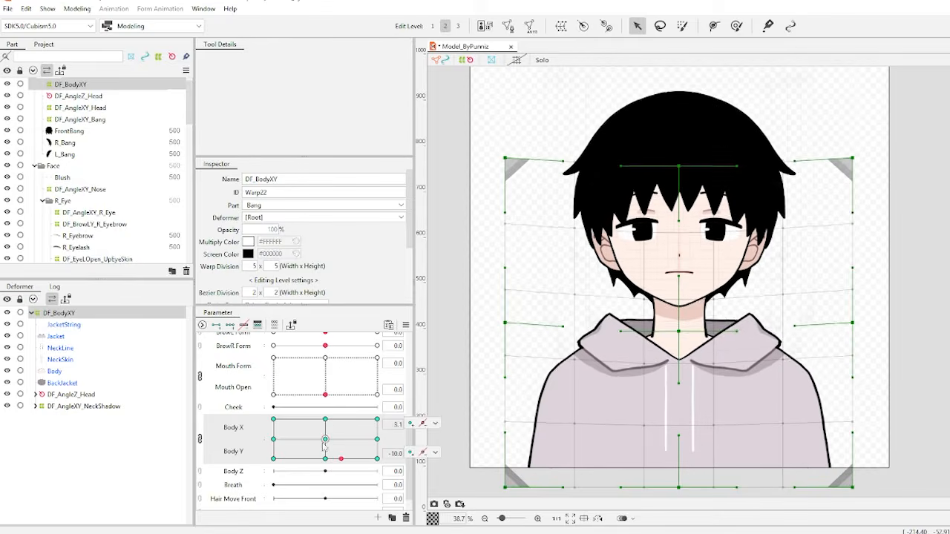
With Body X and Body Y at 0, synthesize all four corner keys for DF_BodyXY using the default reference value
click(324, 442)
click(74, 10)
mouse_move(109, 48)
click(216, 119)
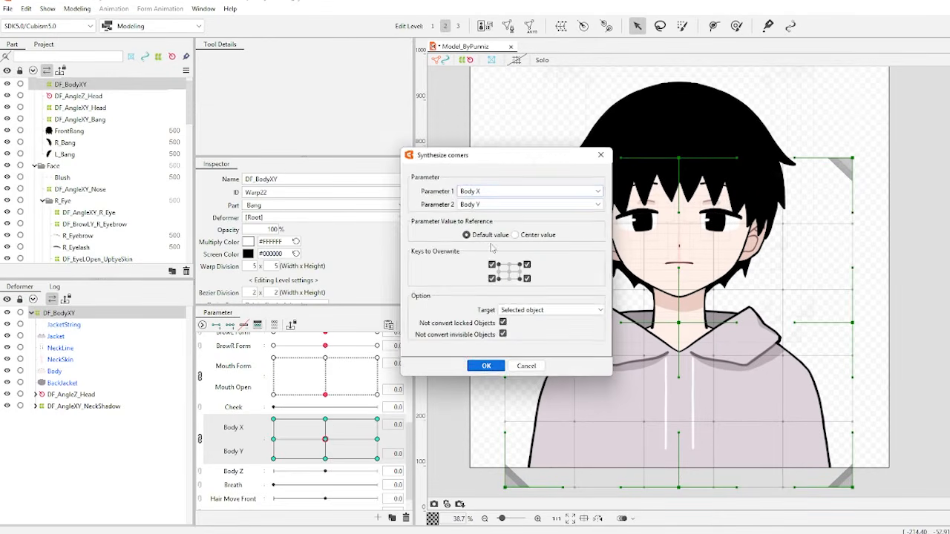
click(486, 366)
Check the diagonal Body X and Body Y poses and preview the whole model following the pointer
click(377, 419)
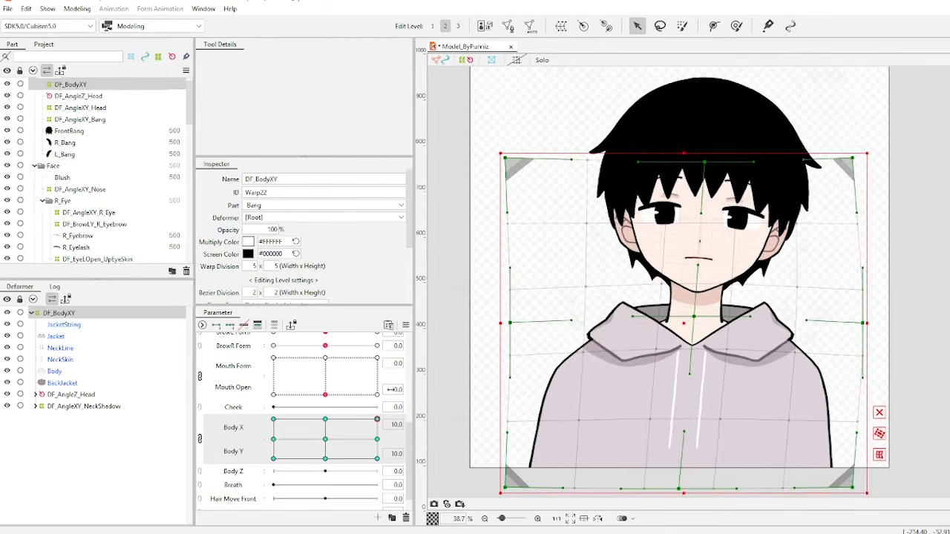
drag(377, 420, 282, 438)
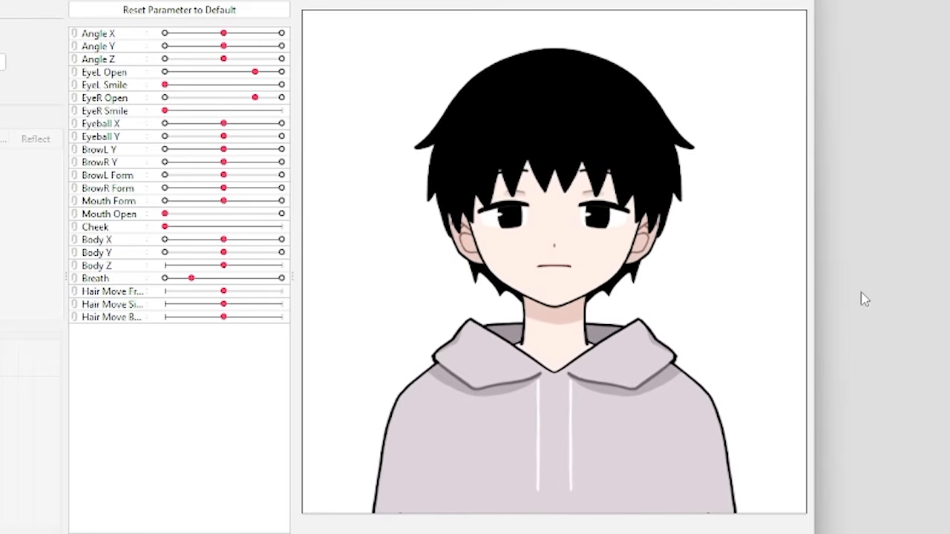
drag(734, 307, 475, 483)
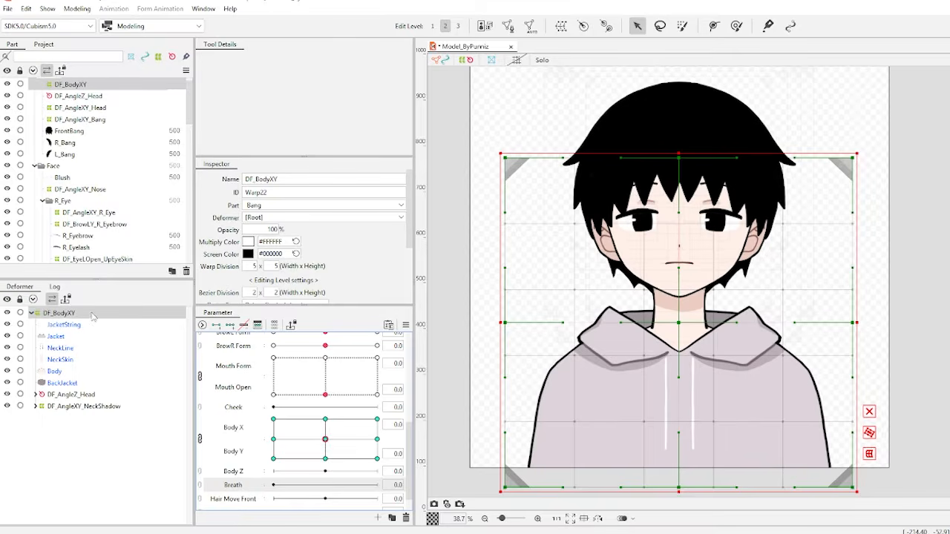
Create a warp deformer named DF_Breath as parent of DF_BodyXY and add two keys to Breath
click(561, 27)
click(523, 364)
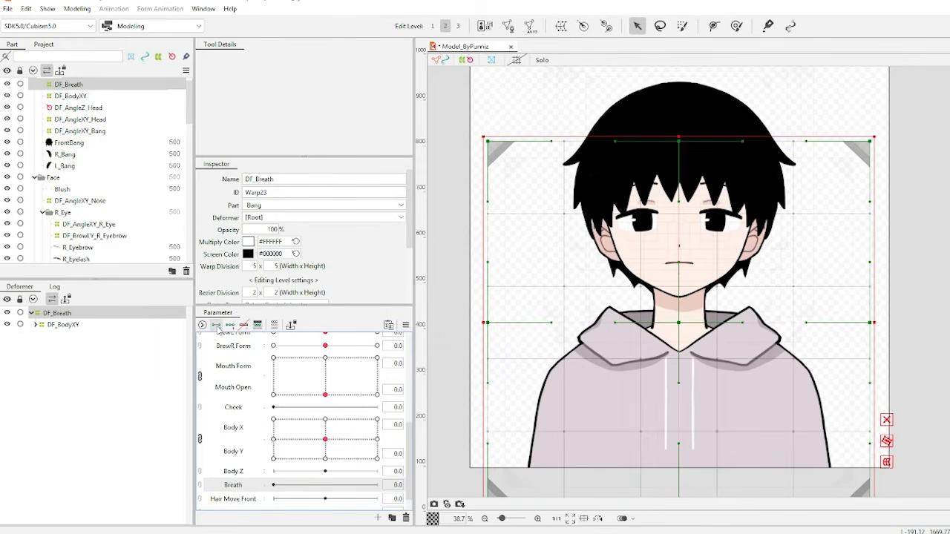
drag(282, 488, 499, 505)
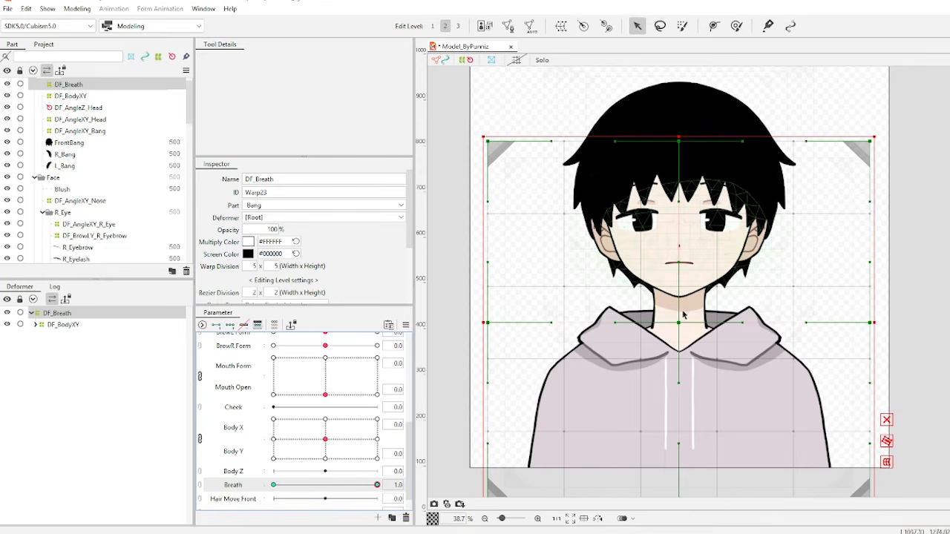
At Breath 1, raise the DF_Breath warp's centre control point slightly, then return Breath to 0
click(885, 421)
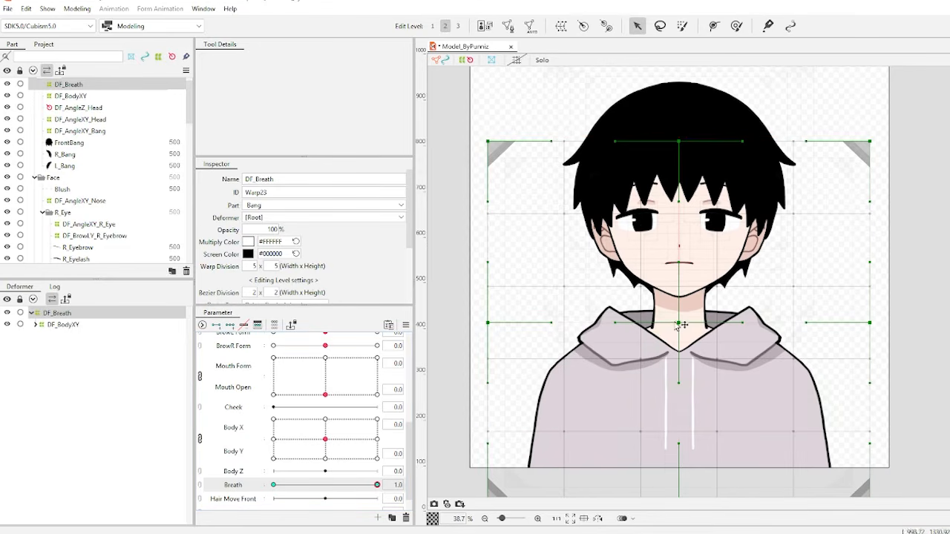
drag(678, 323, 679, 313)
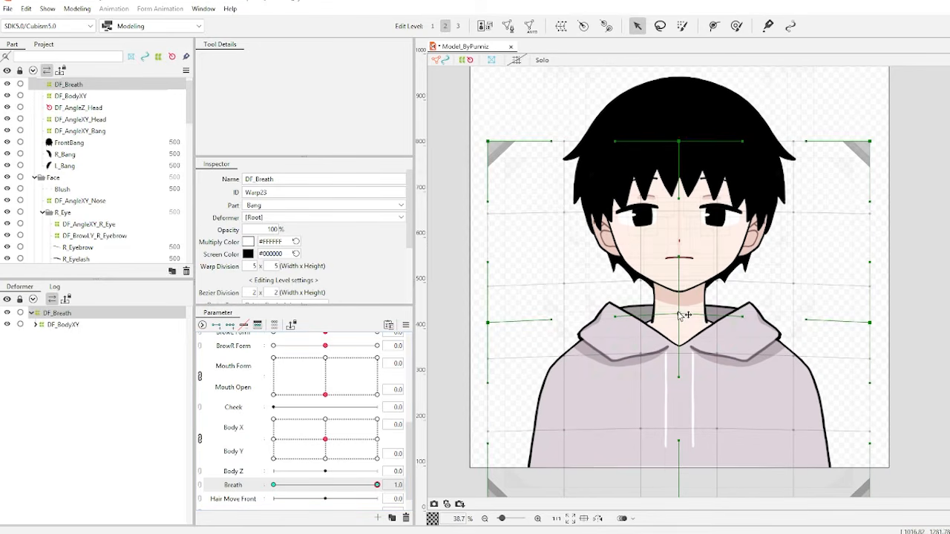
click(911, 286)
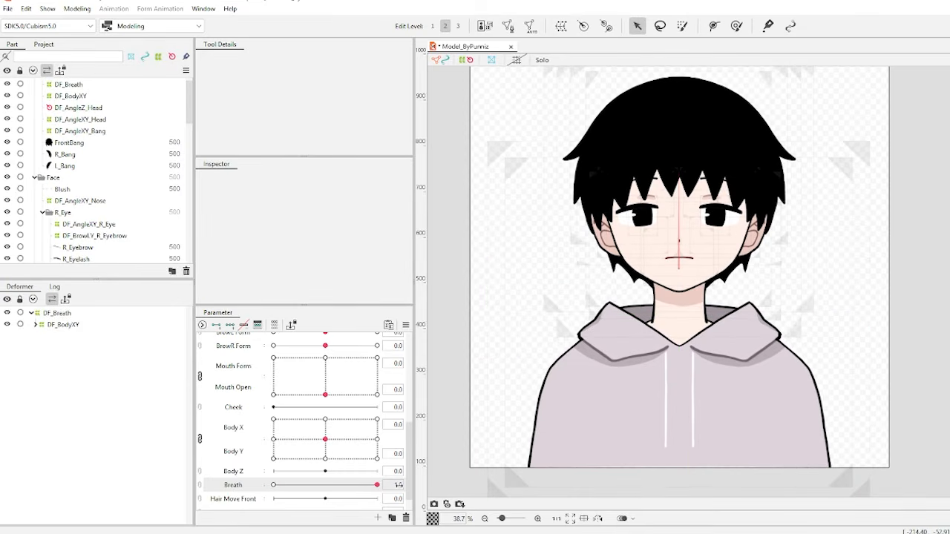
drag(377, 484, 200, 487)
Open Physics Settings and preview the breathing and body motion by making the model follow the pointer
click(72, 9)
click(112, 242)
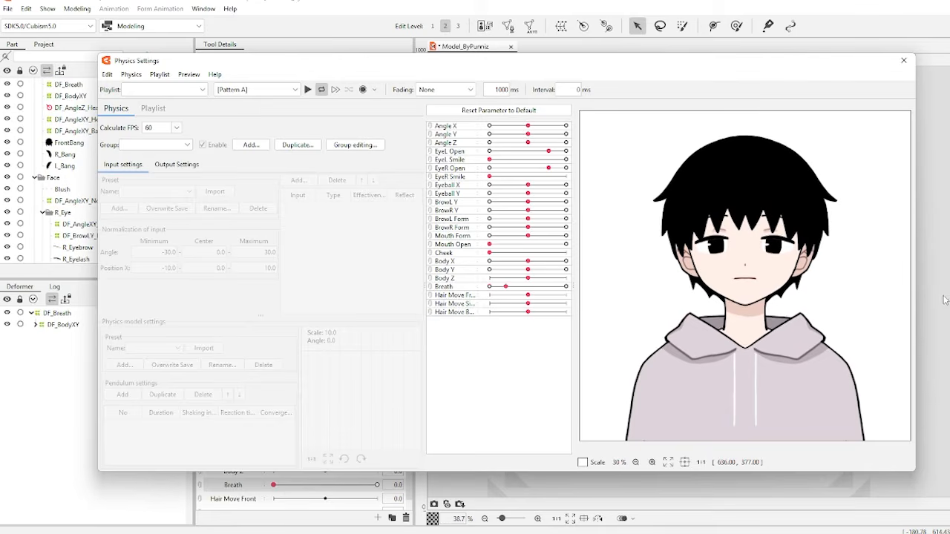
drag(744, 304, 894, 479)
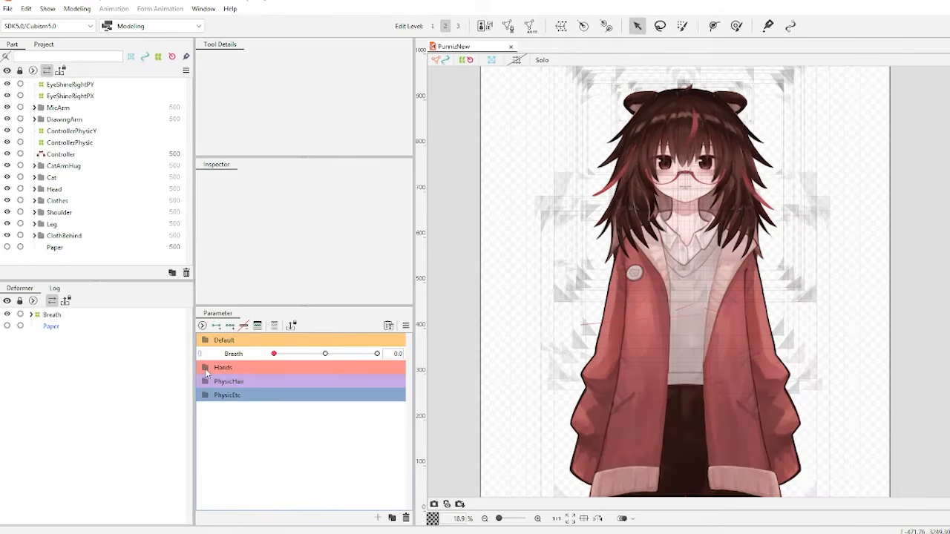
In the PurnizNew model, expand the Hands parameter group and try its toggle parameters such as CatOn and MicOn
click(239, 366)
click(213, 370)
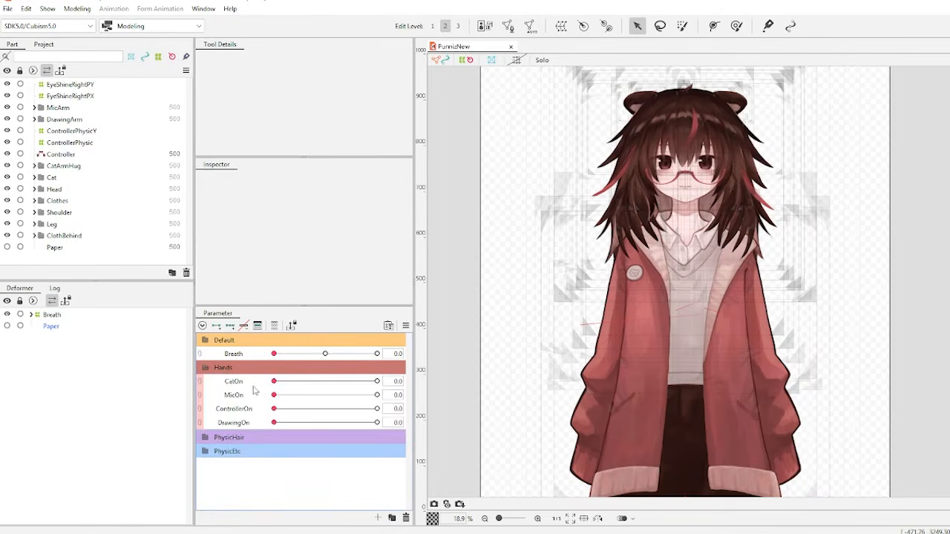
drag(275, 380, 245, 423)
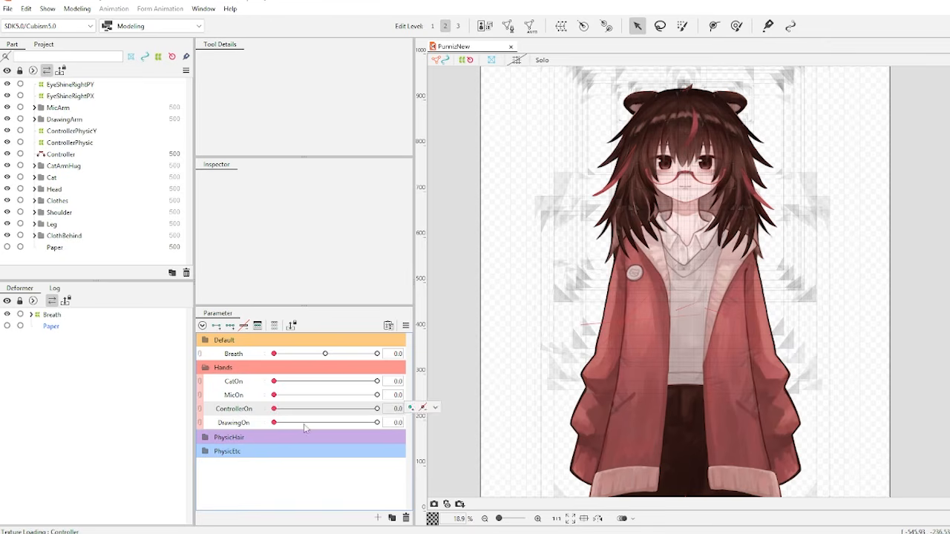
drag(303, 428, 228, 426)
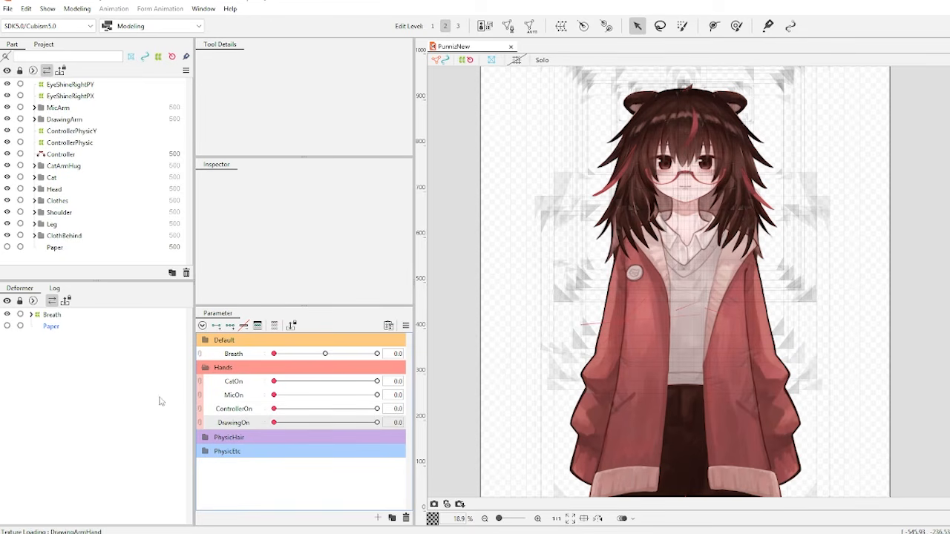
drag(274, 380, 399, 381)
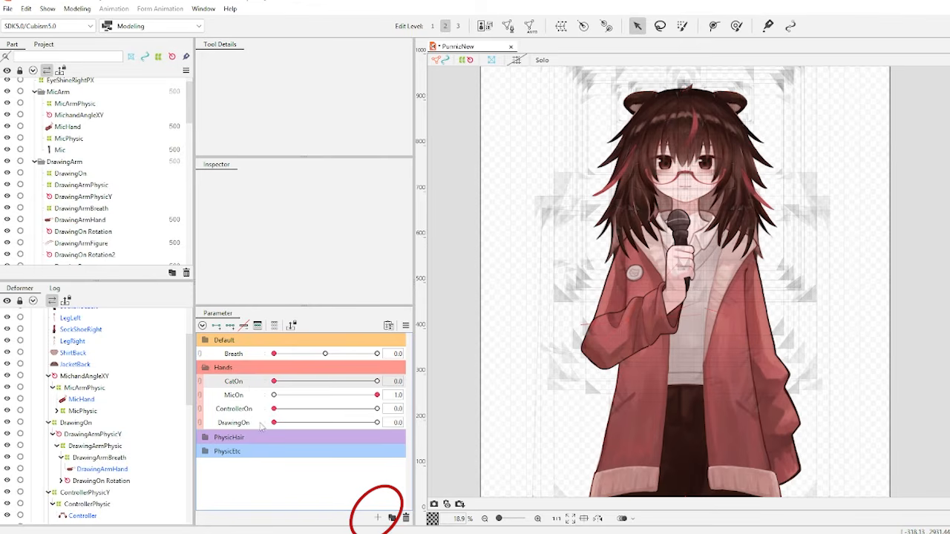
In the PurnizNew model, switch CatOn between 0 and 1 and examine the CatOn deformer's opacity at each key
click(378, 518)
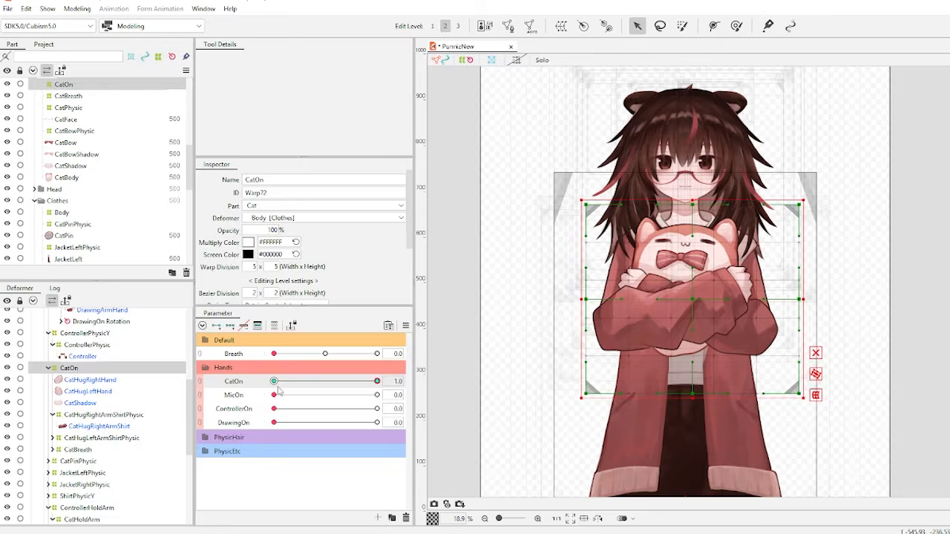
click(274, 381)
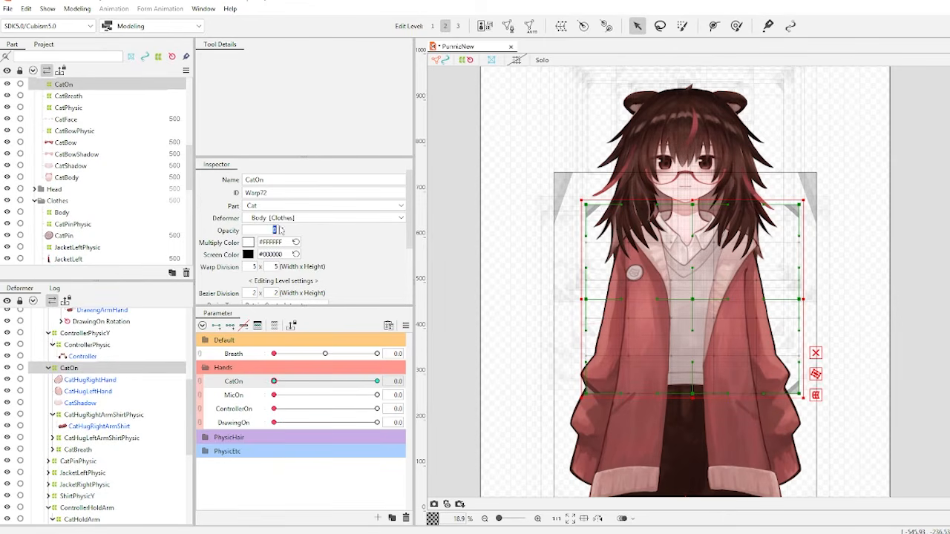
drag(273, 381, 409, 380)
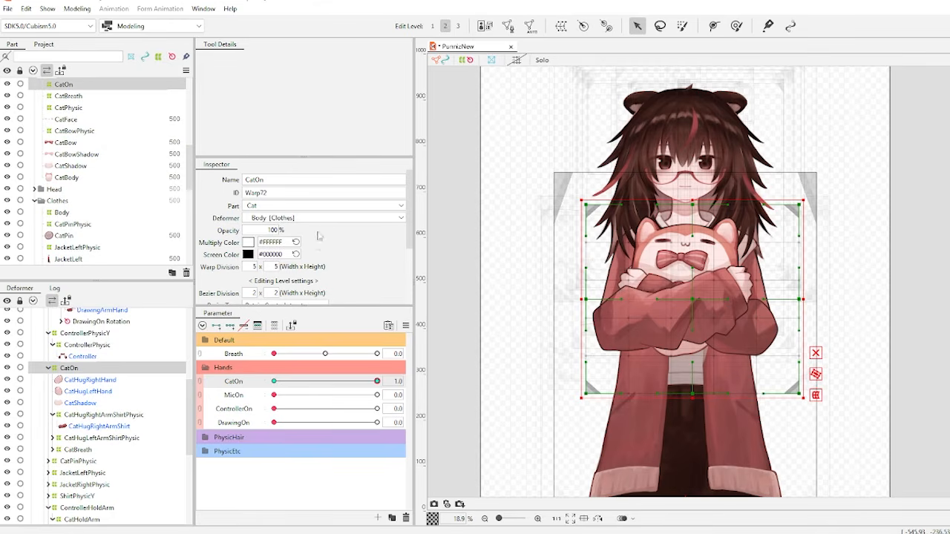
drag(334, 380, 248, 381)
mouse_move(422, 381)
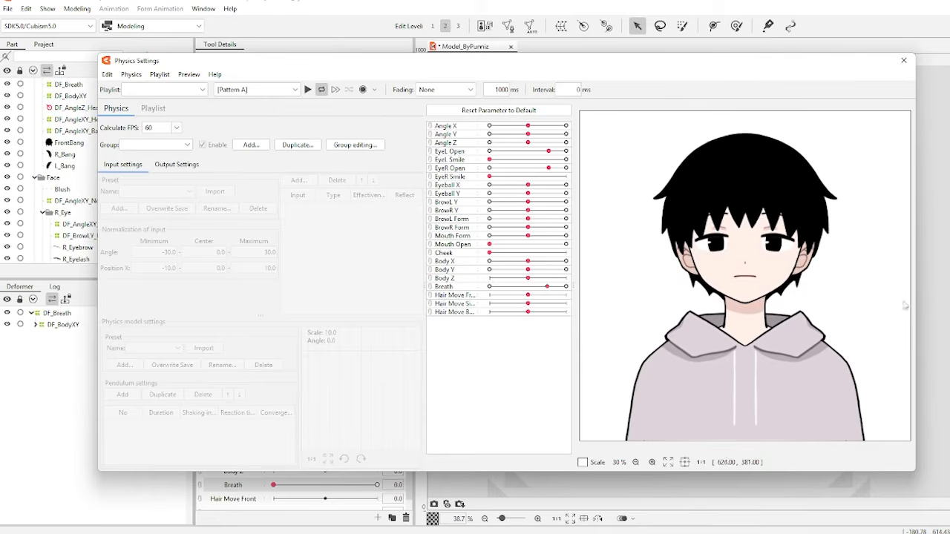
In Model_ByPunniz's physics preview, make the model follow the pointer to examine the hair without physics
drag(904, 305, 580, 305)
drag(641, 303, 462, 531)
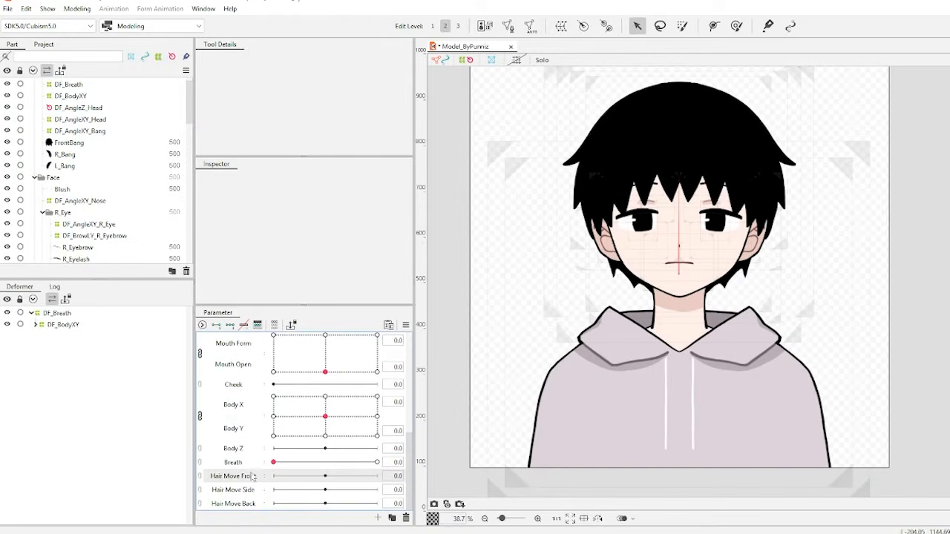
Create a warp deformer named DF_P_FrontBang as parent of FrontBang and add three keys to Hair Move Front
click(686, 170)
scroll(719, 167, up, 3)
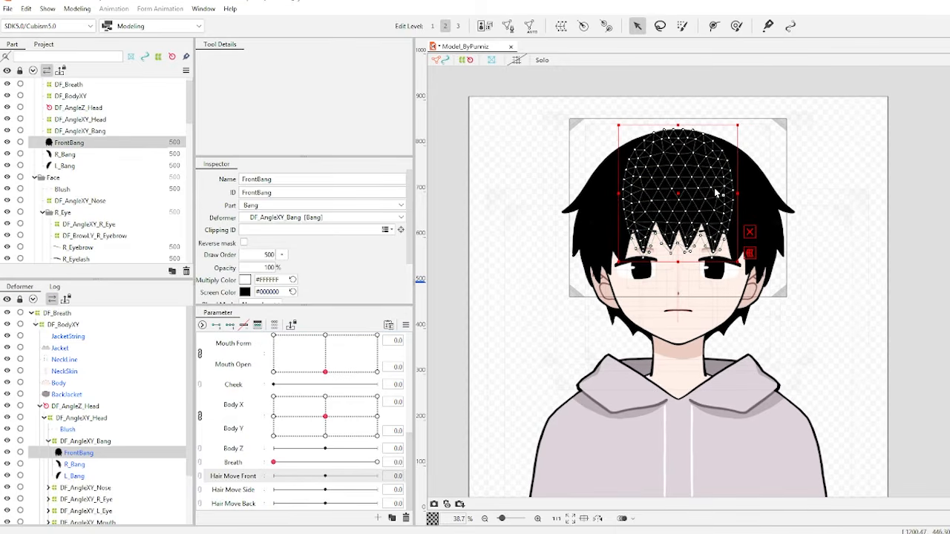
click(561, 27)
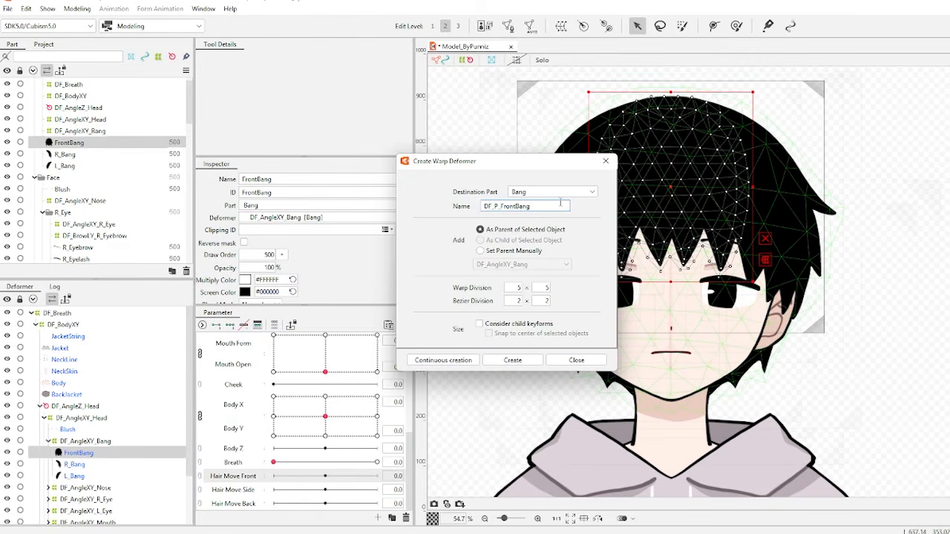
click(513, 360)
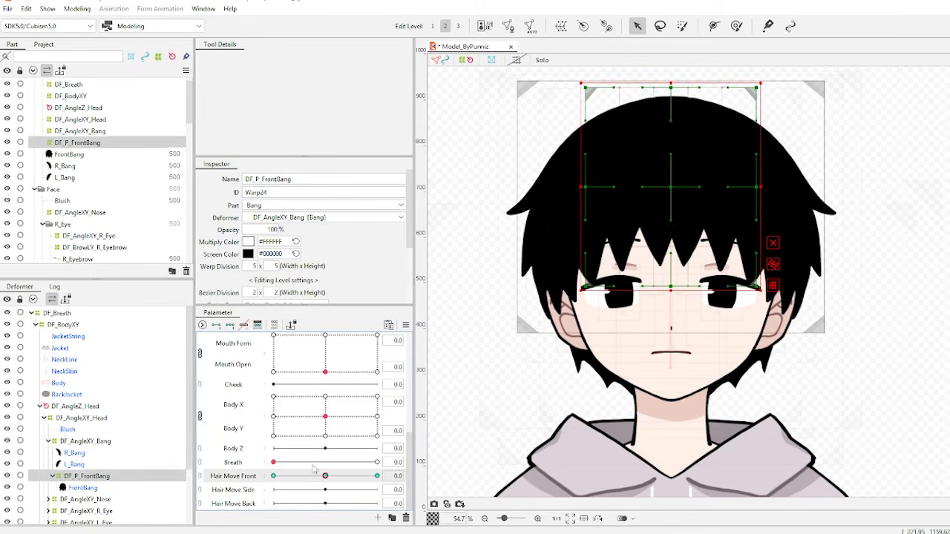
At Hair Move Front -1, shift the lower part of the DF_P_FrontBang warp slightly to the left
drag(670, 288, 653, 289)
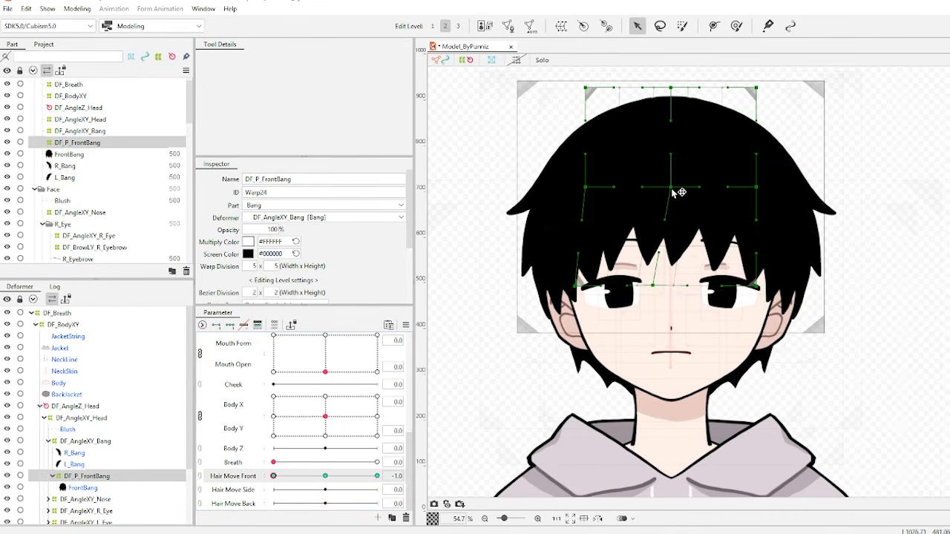
drag(319, 481, 332, 482)
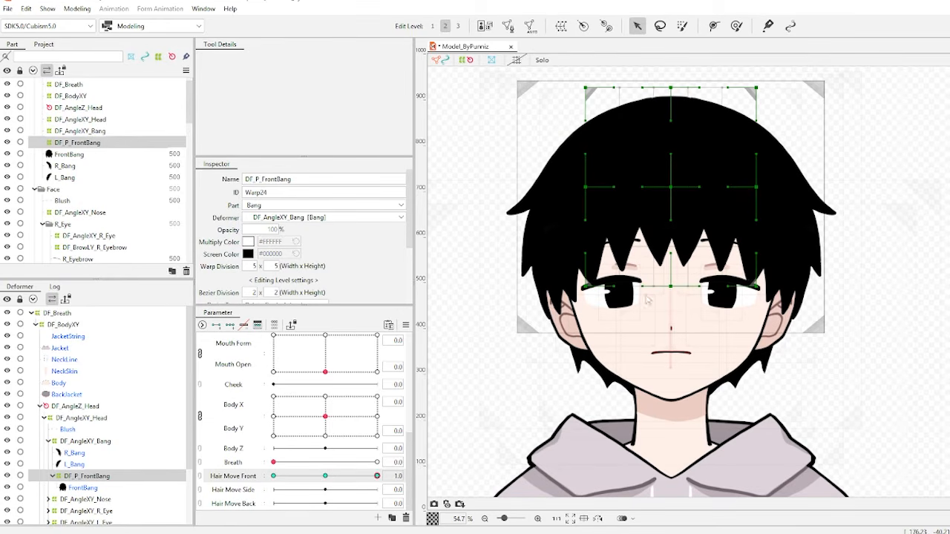
click(303, 475)
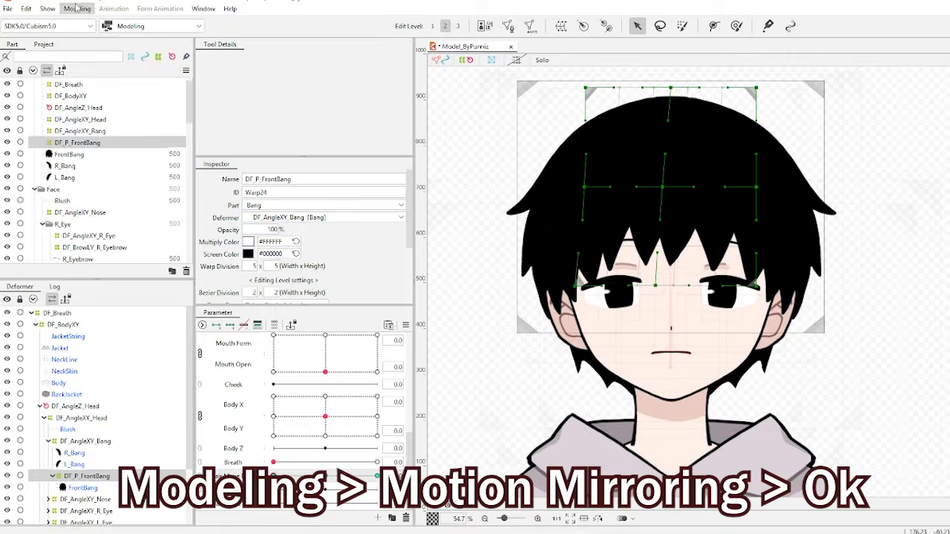
Mirror DF_P_FrontBang's Hair Move Front -1 shape horizontally onto the opposite key with Motion Mirroring and scrub the parameter
click(77, 8)
mouse_move(101, 46)
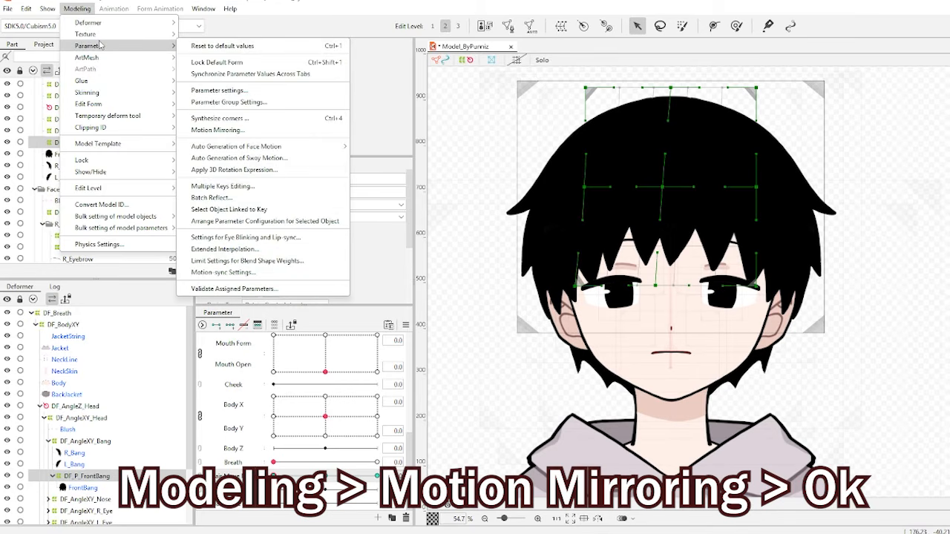
click(217, 130)
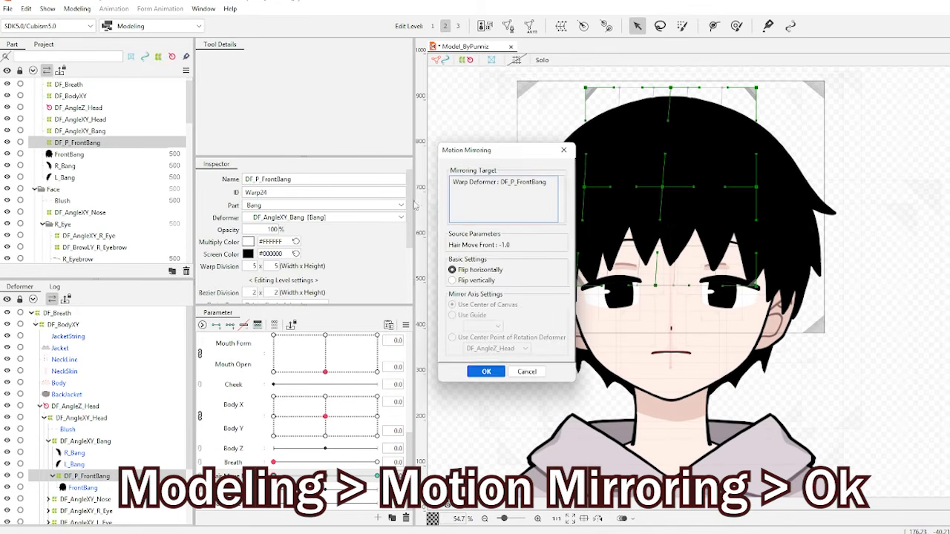
click(499, 372)
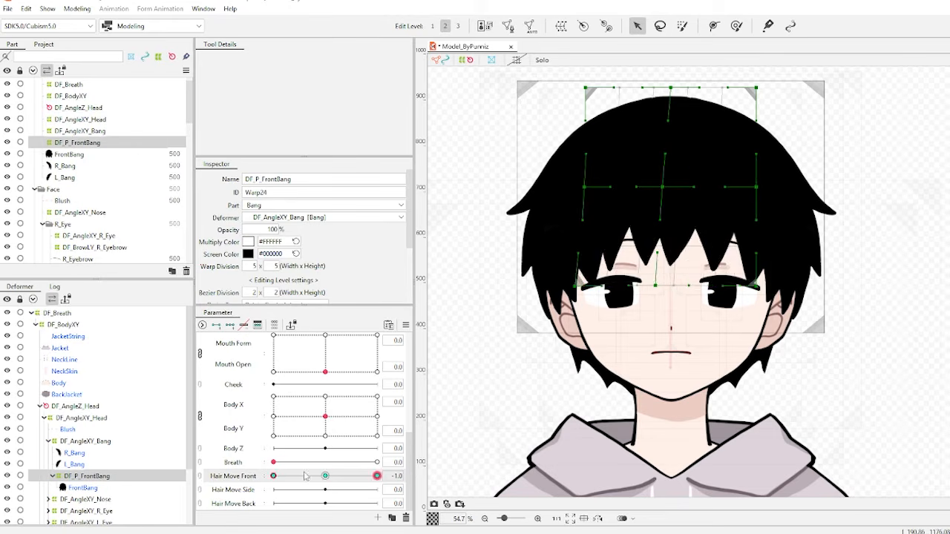
drag(304, 476, 460, 482)
Create a warp deformer named DF_P_SideBang as parent of R_Bang and L_Bang and add three keys to Hair Move Side
click(236, 489)
click(83, 466)
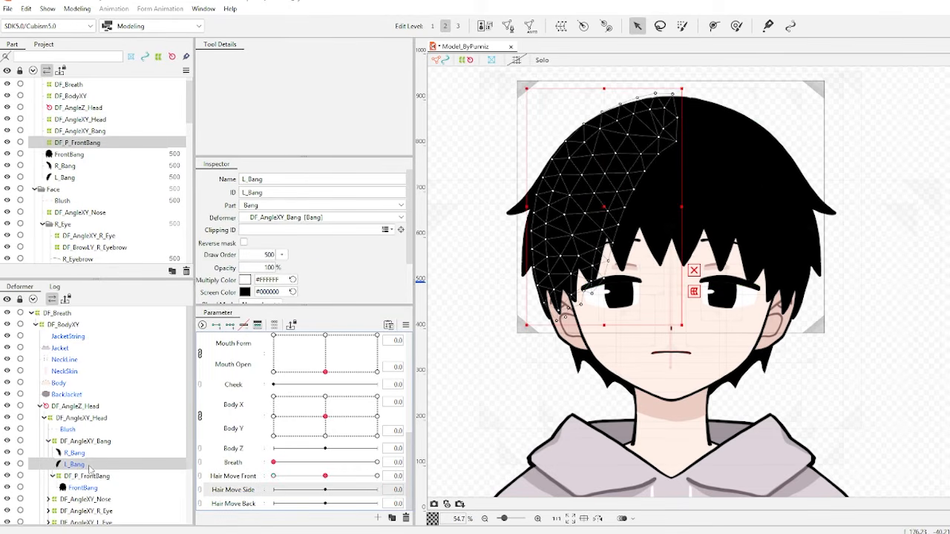
ctrl+click(85, 454)
click(561, 26)
text(DF_P_SideBang)
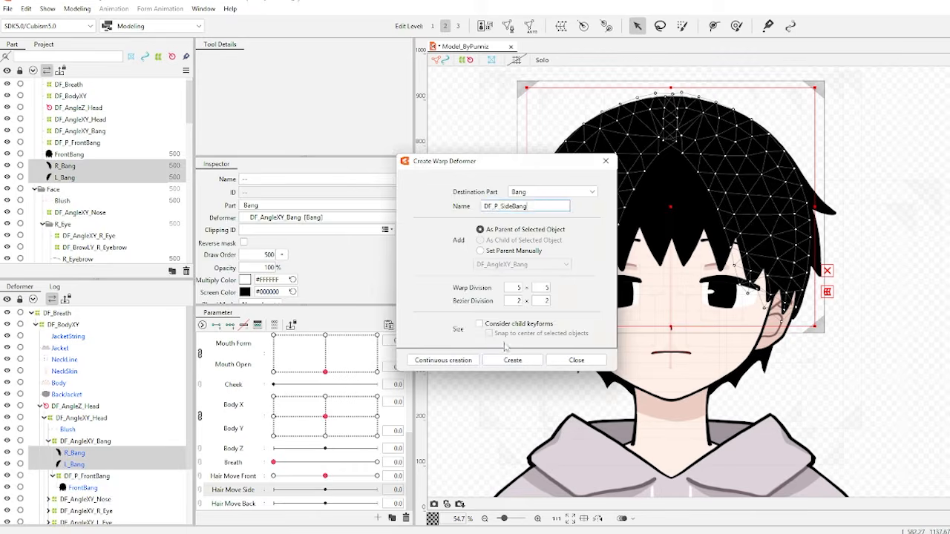
click(512, 360)
click(230, 325)
mouse_move(325, 490)
mouse_down()
mouse_move(273, 489)
mouse_move(325, 489)
mouse_up()
Create warp deformer DF_P_BackHair around BackHair with three Hair Move Back keys and shift its lower edge left at -1
click(233, 504)
scroll(97, 452, down, 3)
click(72, 508)
click(583, 26)
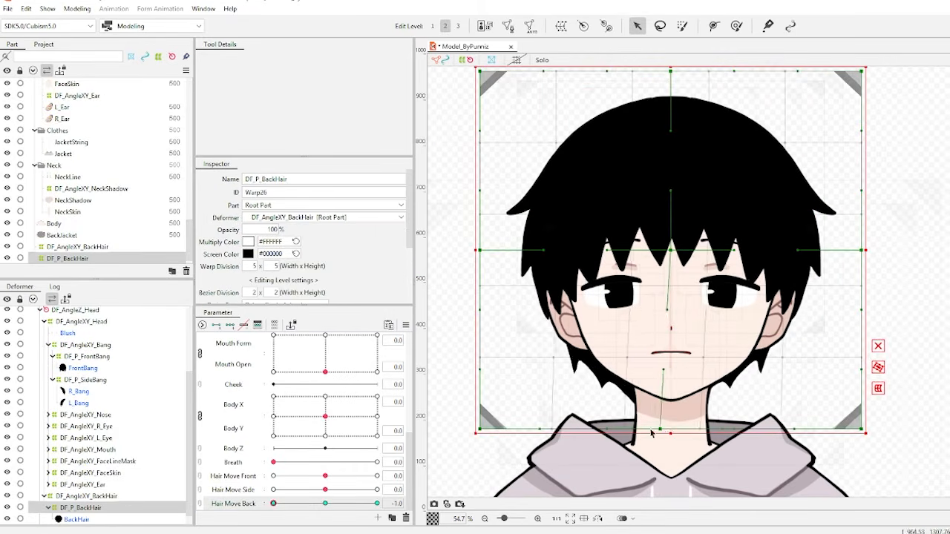
click(928, 316)
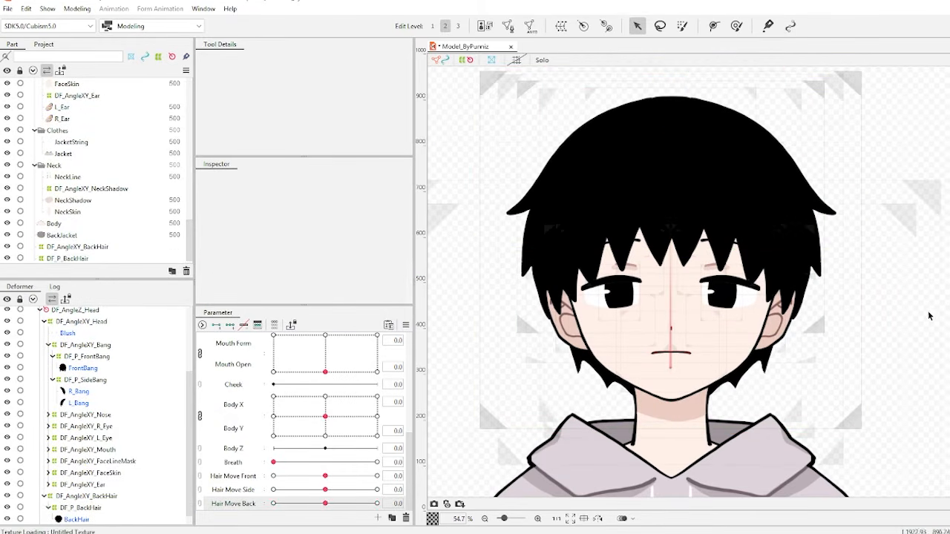
Open Physics Settings and add a group named Hair with the Head Input and Hair (Short) presets
click(79, 9)
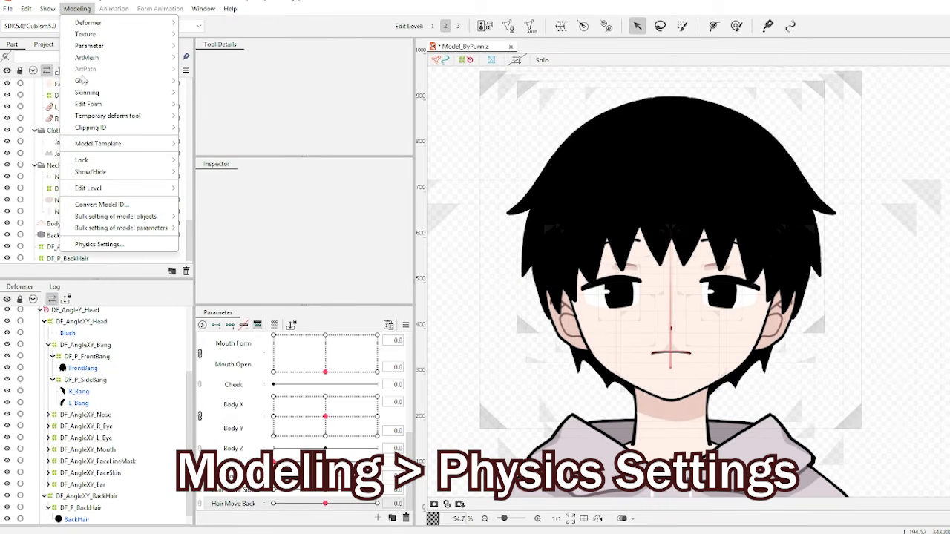
click(95, 245)
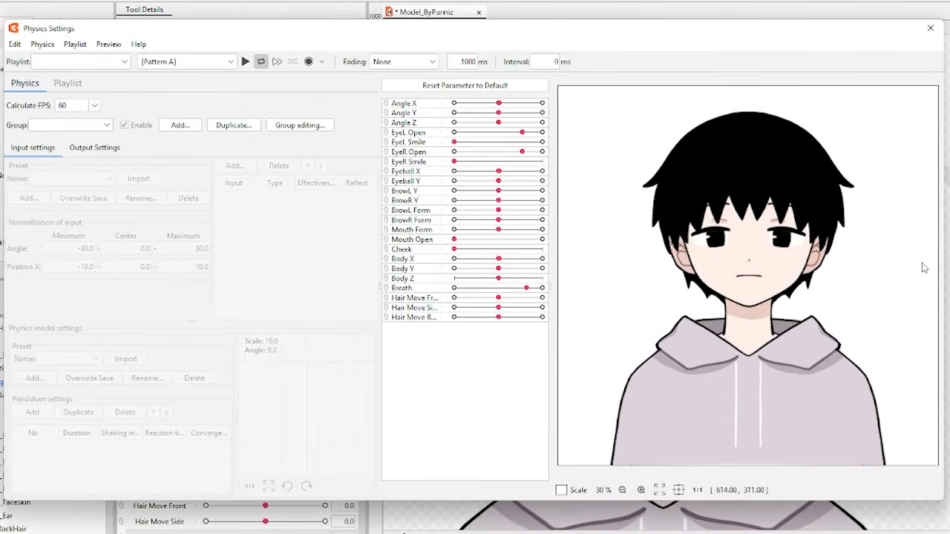
click(178, 126)
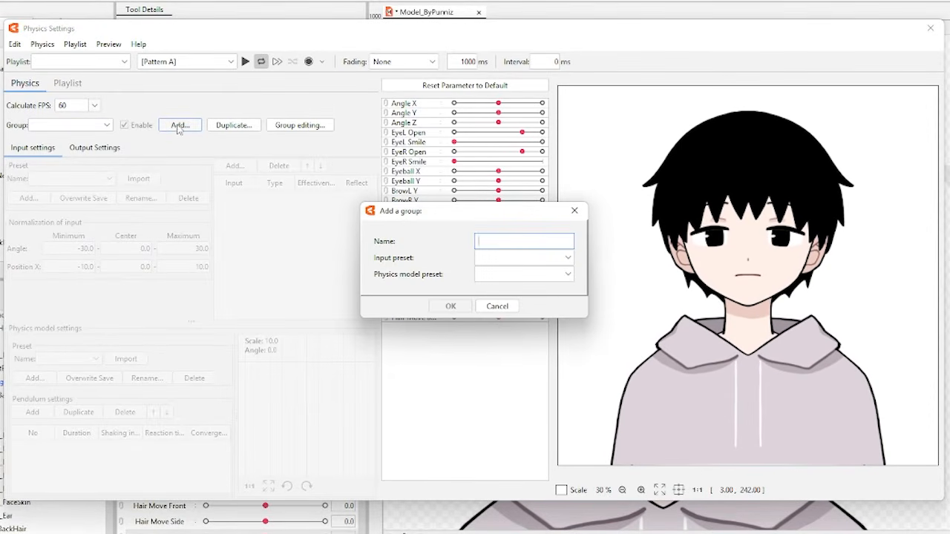
click(522, 258)
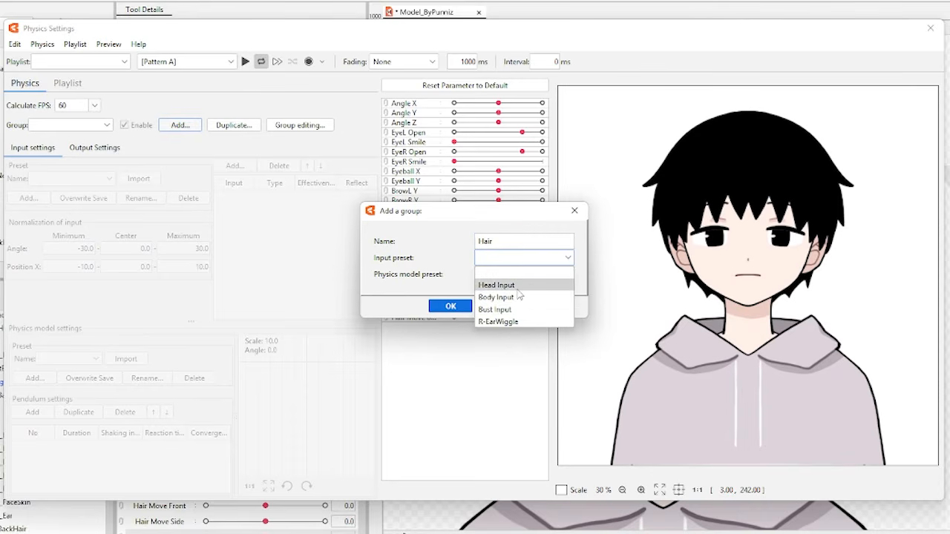
click(518, 288)
click(523, 275)
click(523, 302)
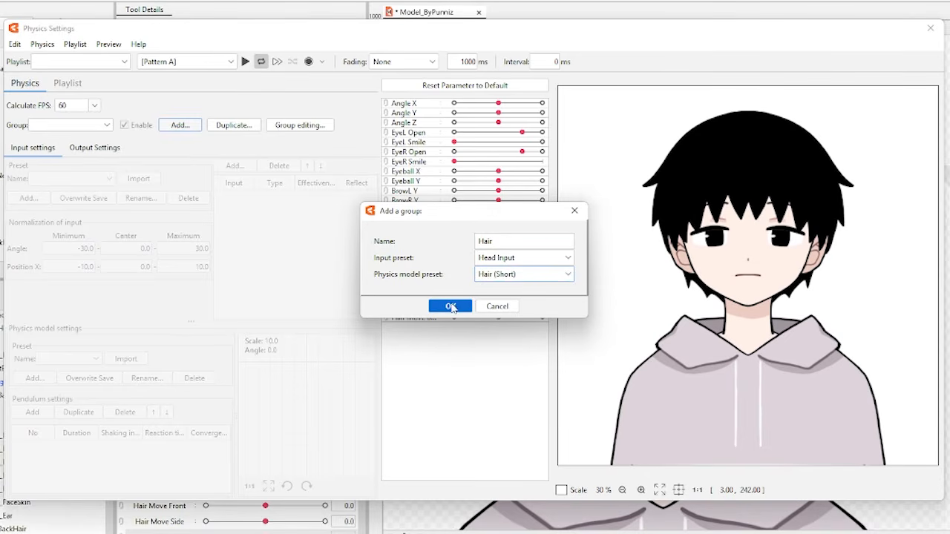
click(451, 306)
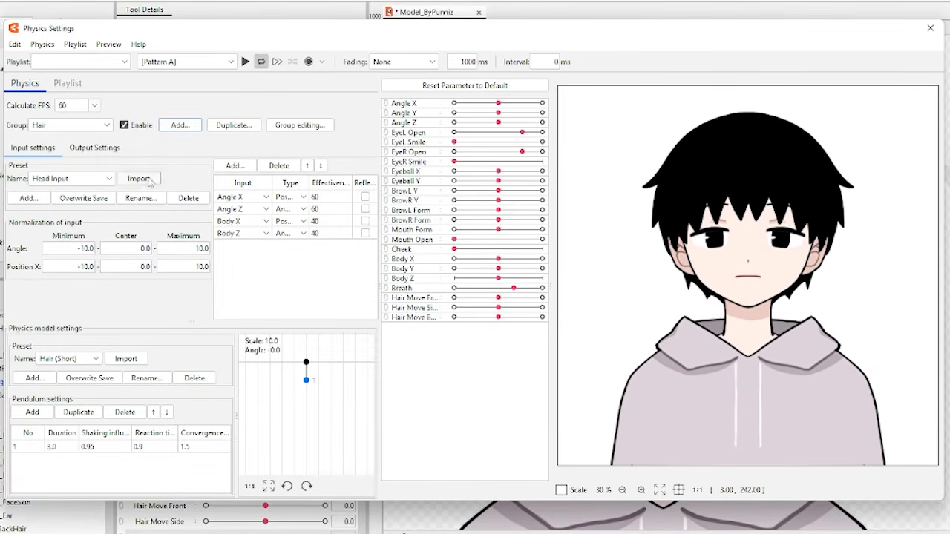
Add Hair Move Front, Hair Move Side and Hair Move Back as outputs of the Hair group and preview the sway
click(102, 151)
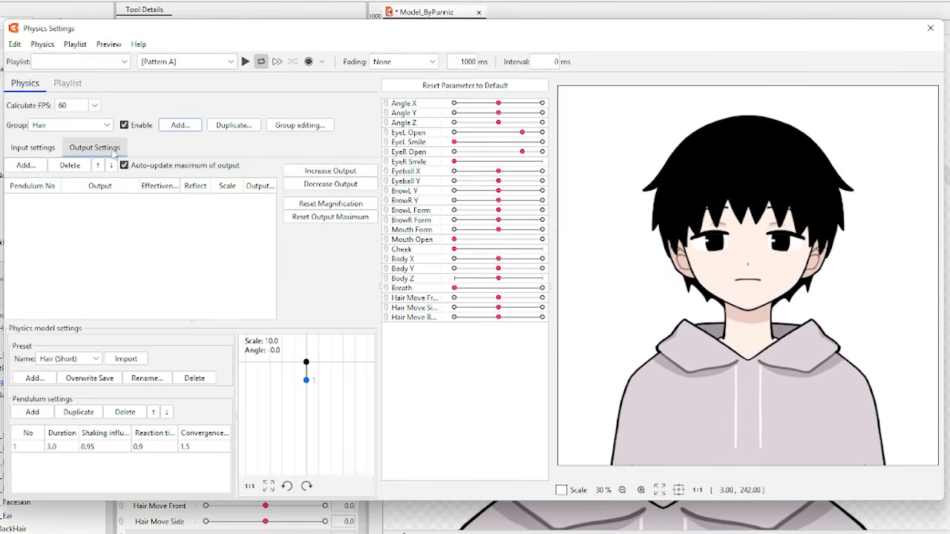
click(25, 165)
drag(578, 180, 576, 299)
click(376, 359)
click(377, 375)
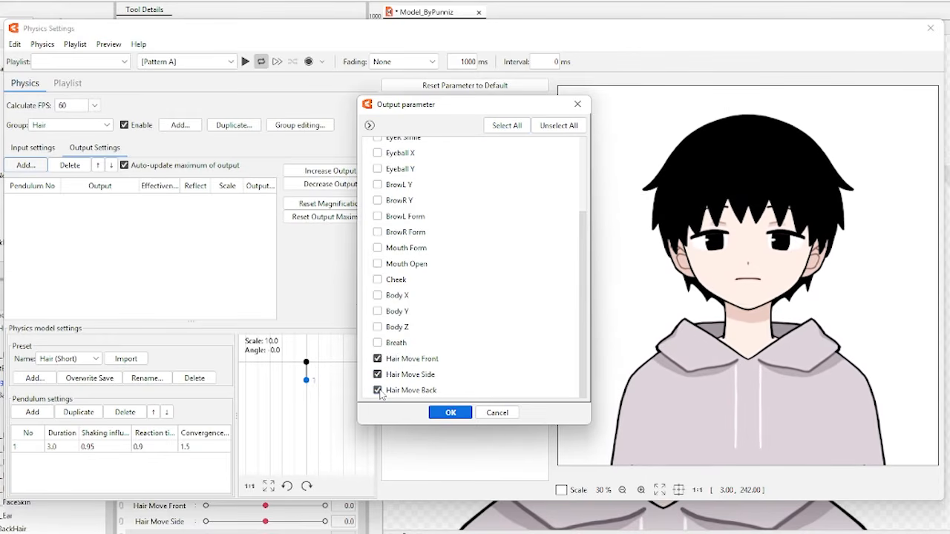
click(450, 412)
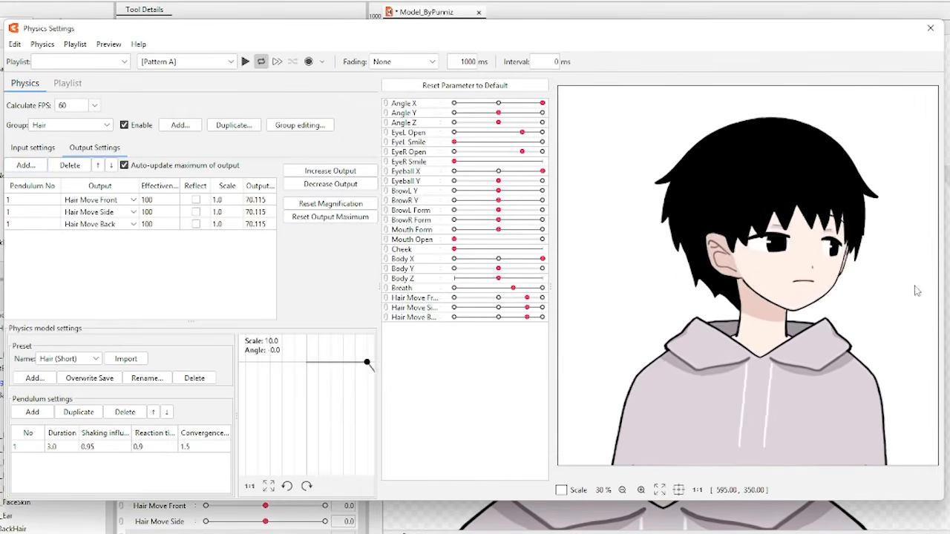
drag(899, 292, 503, 280)
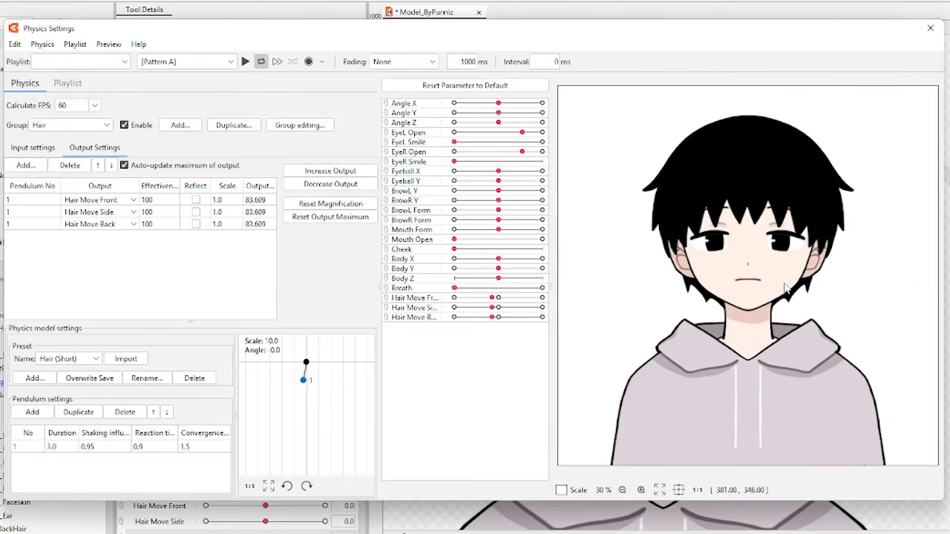
drag(720, 287, 871, 303)
Try a pendulum Duration of 0.3, preview the hair motion, and undo the change
double_click(62, 447)
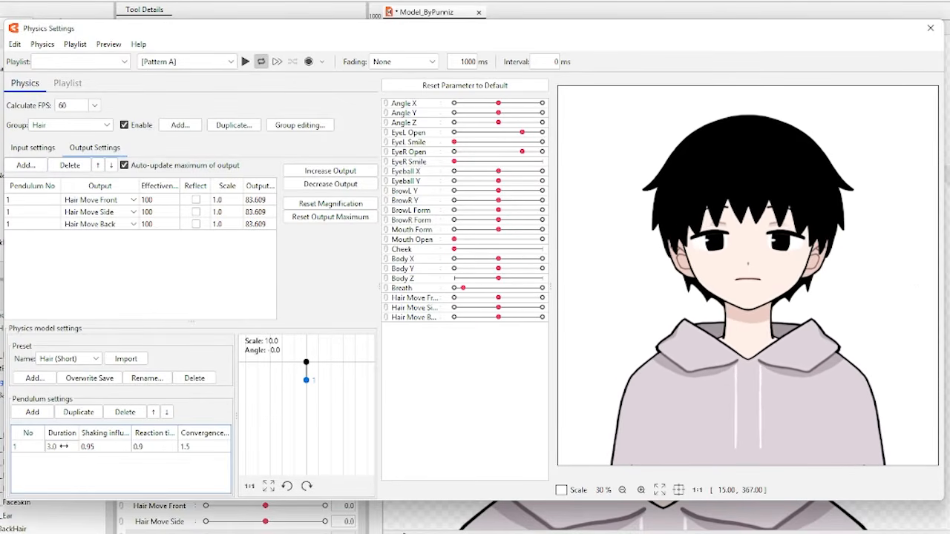
text(0.3)
key(Return)
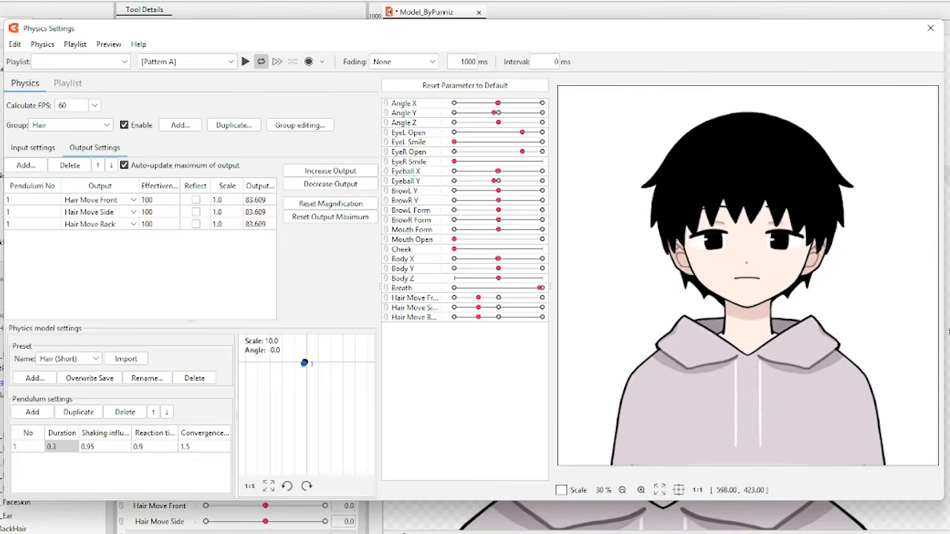
drag(670, 311, 919, 361)
key(ctrl+z)
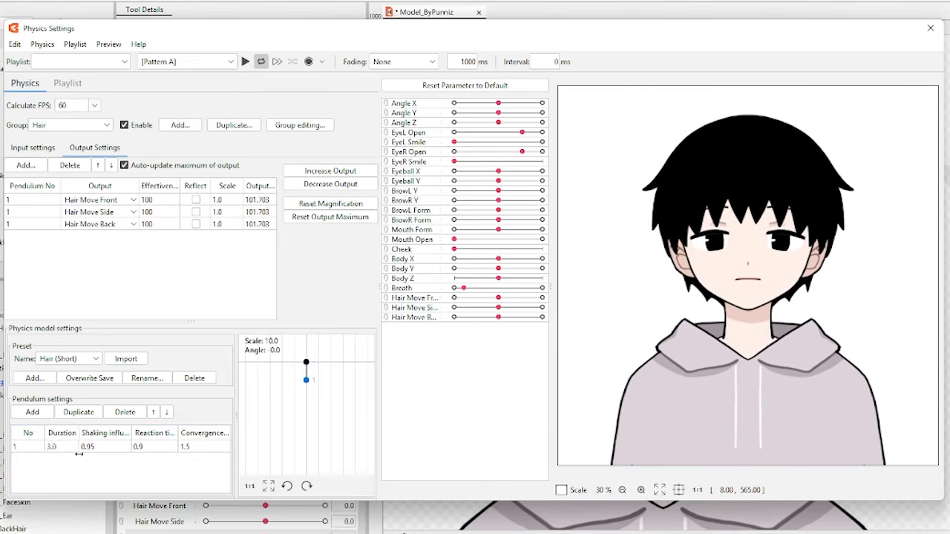
Try pendulum Shaking influence values of 0.99 and 0.31, previewing the hair sway with the model following the pointer
double_click(96, 446)
text(0.99)
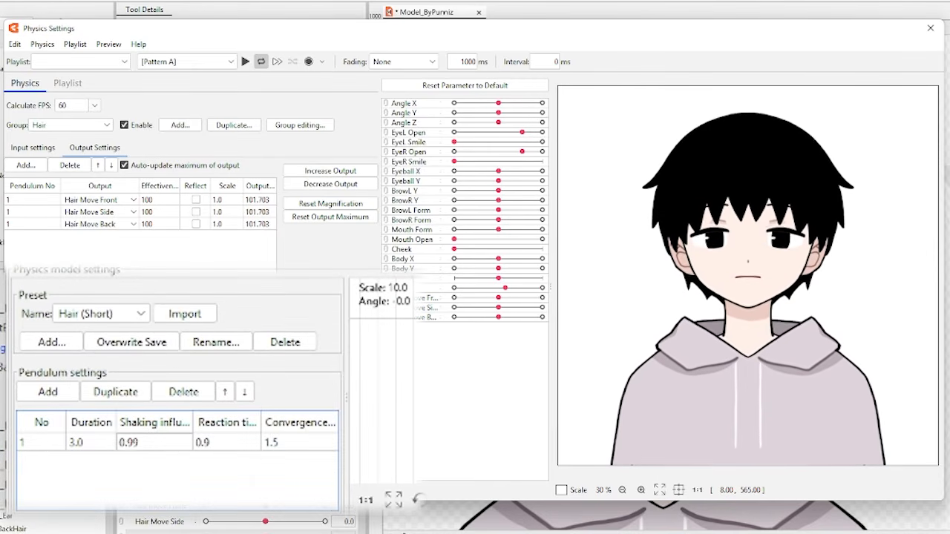
drag(155, 442, 108, 442)
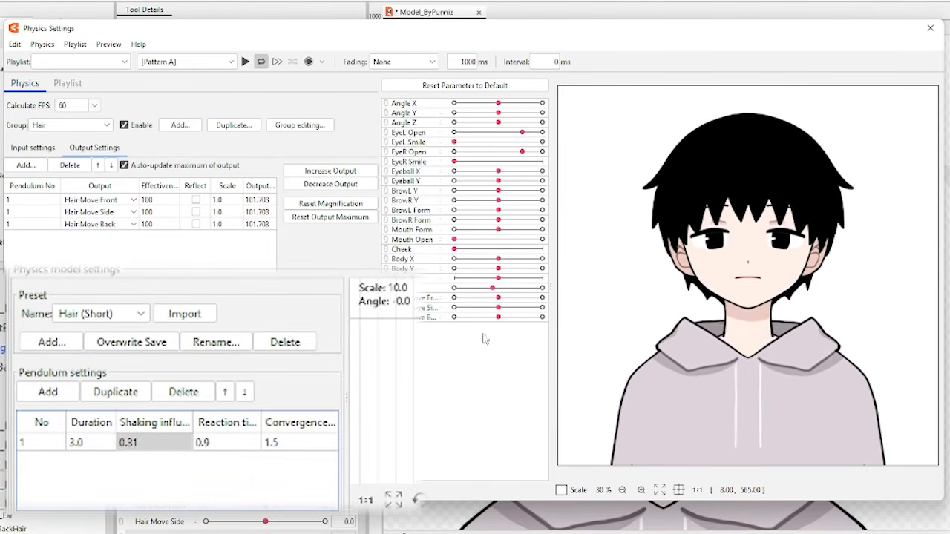
drag(668, 326, 925, 354)
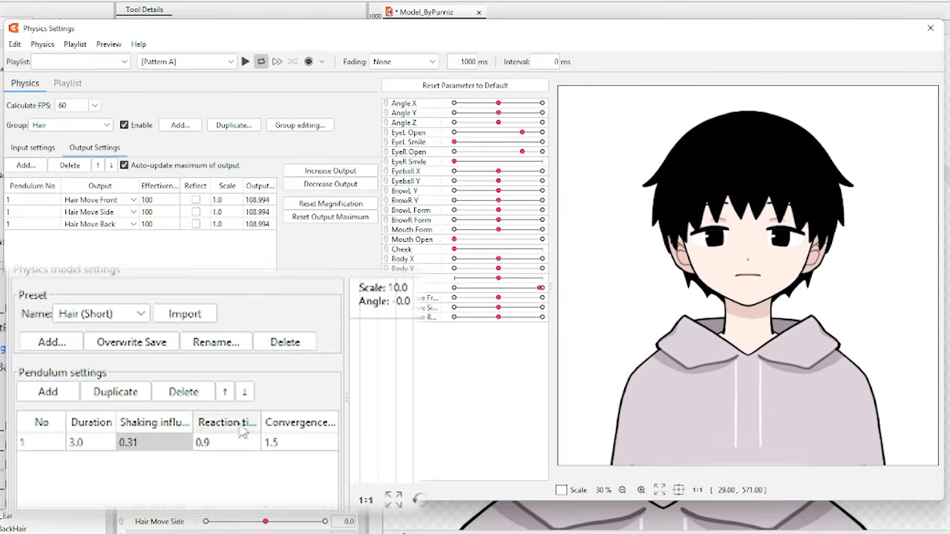
drag(105, 446, 136, 442)
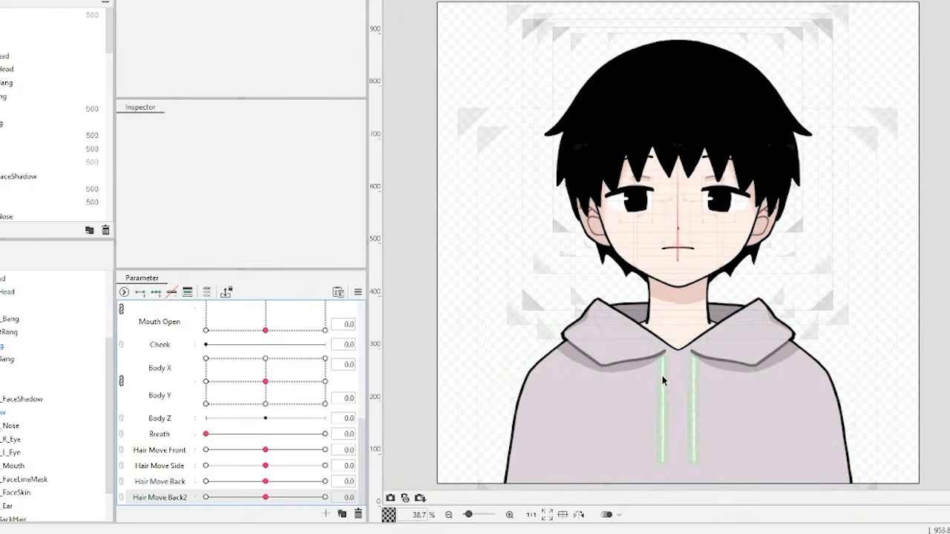
Select the jacket strings and add a parameter named JacketStringPhysic ranging from -1.0 to 1.0
click(662, 375)
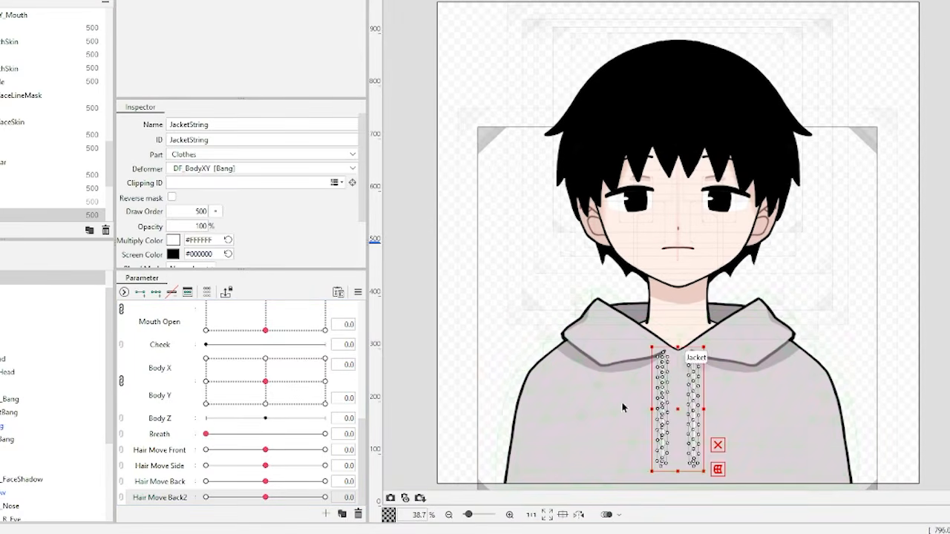
scroll(52, 119, down, 4)
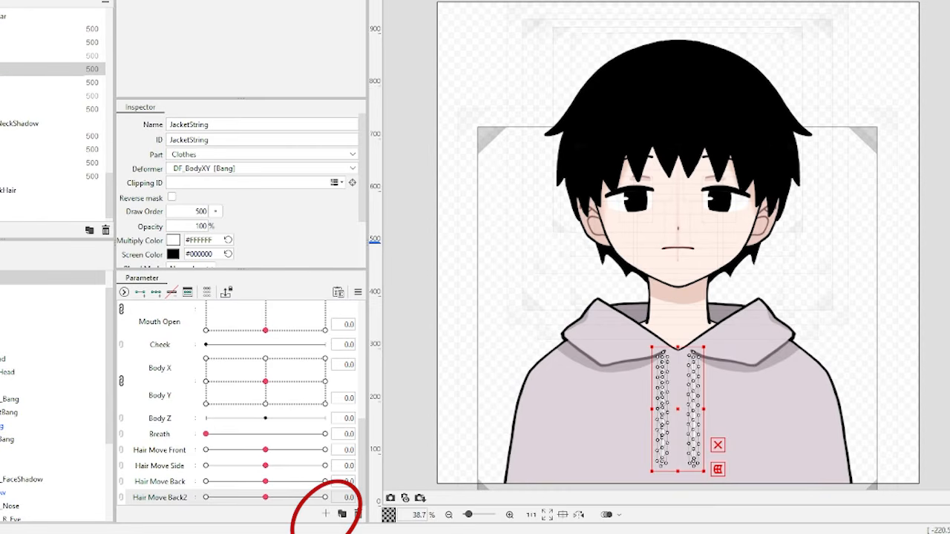
click(325, 514)
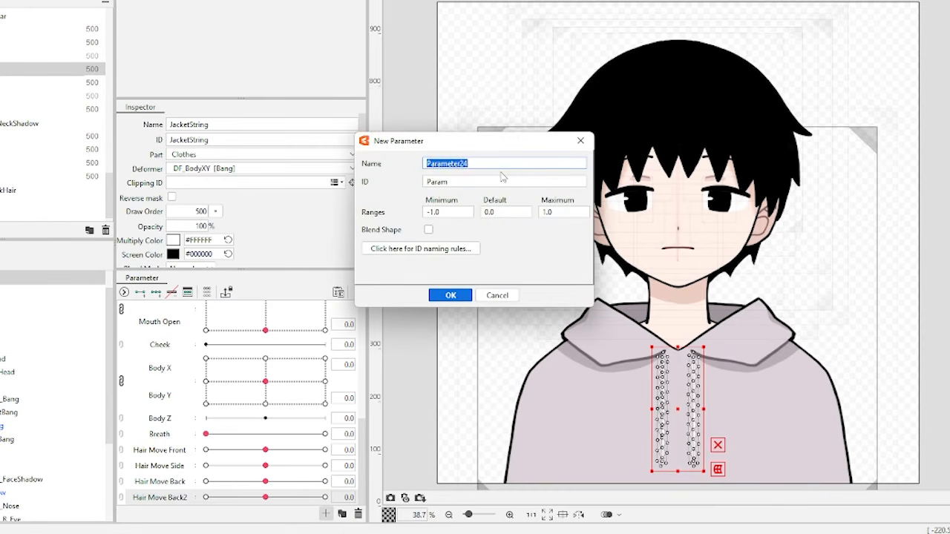
click(450, 296)
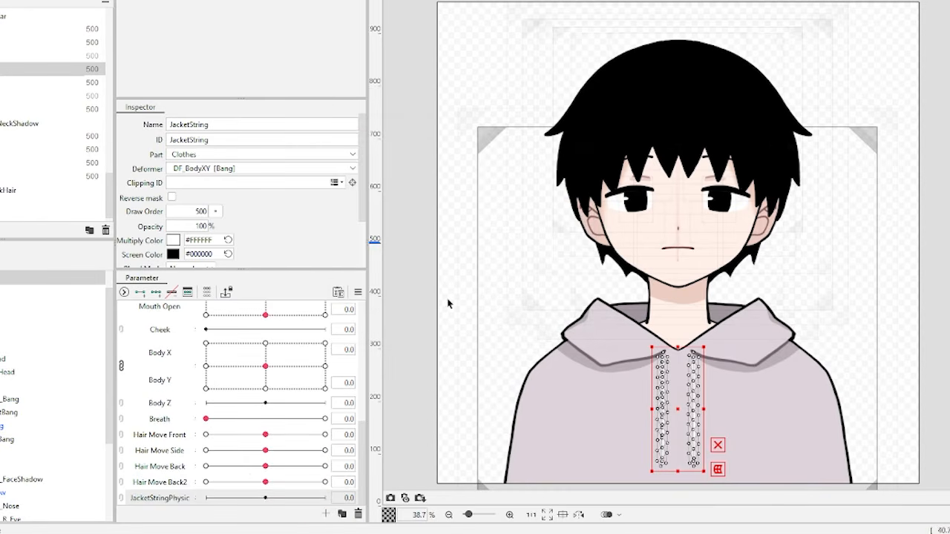
Wrap the jacket strings in warp deformer DF_P_JacketString, swing its lower end sideways at JacketStringPhysic -1.0, and mirror the motion
click(511, 2)
text(JacketStringPhysic)
click(480, 332)
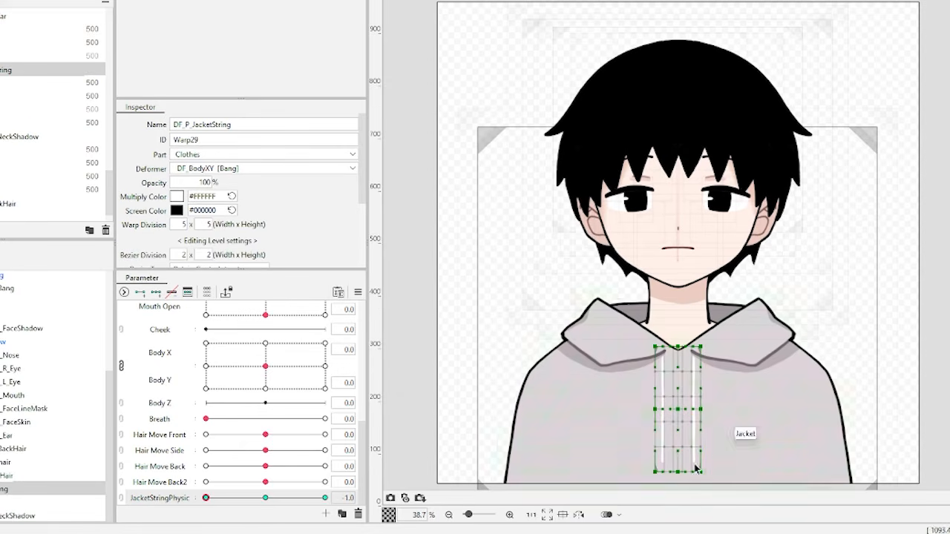
drag(699, 471, 675, 471)
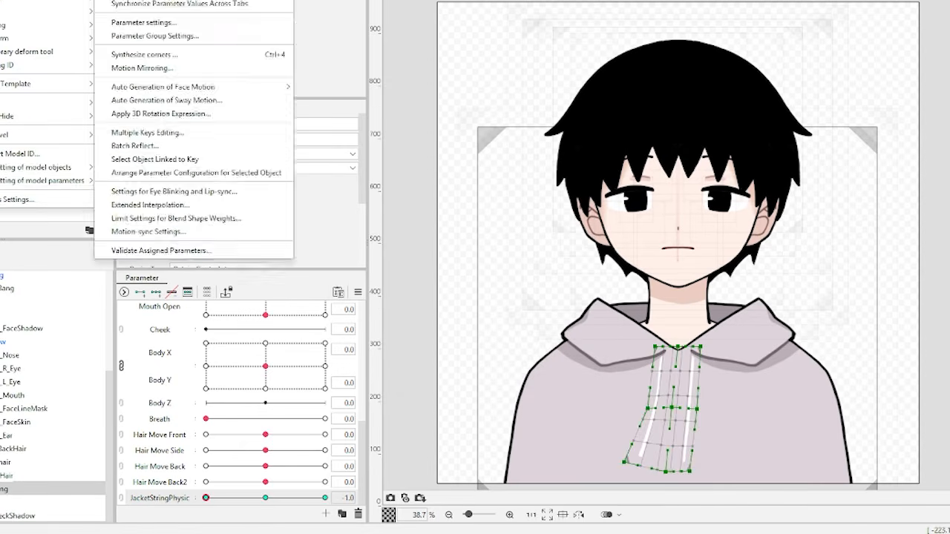
click(142, 68)
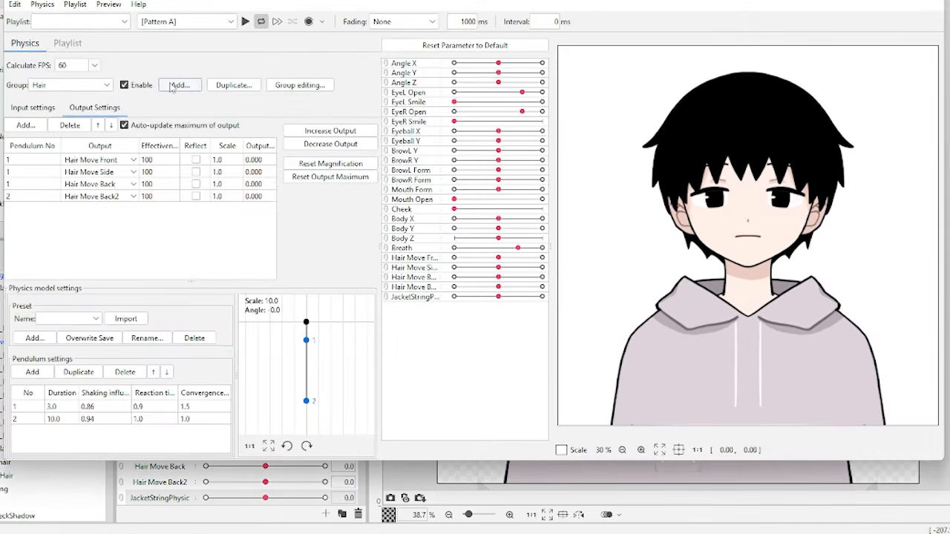
Add a physics group named Body with the Body Input and Clothes (Light) presets
click(181, 85)
text(Bo)
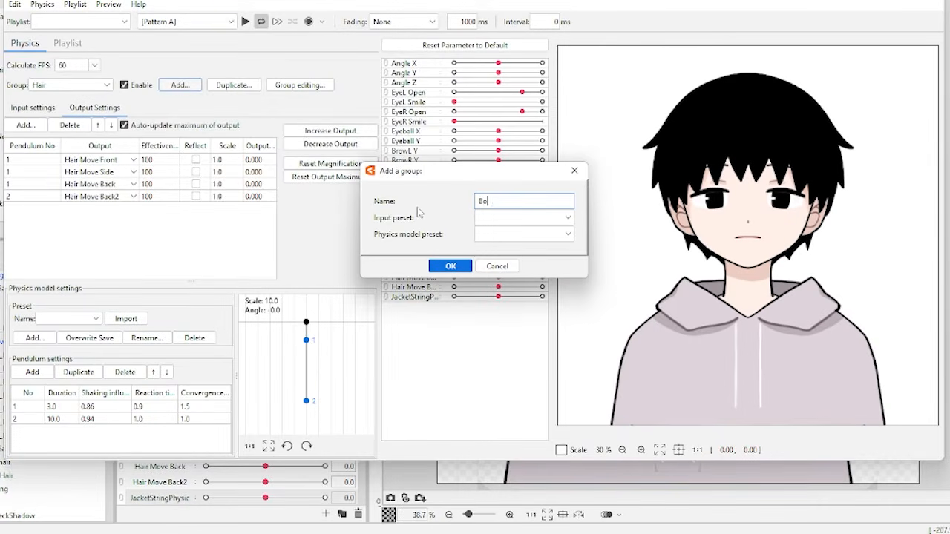
text(dy)
click(523, 233)
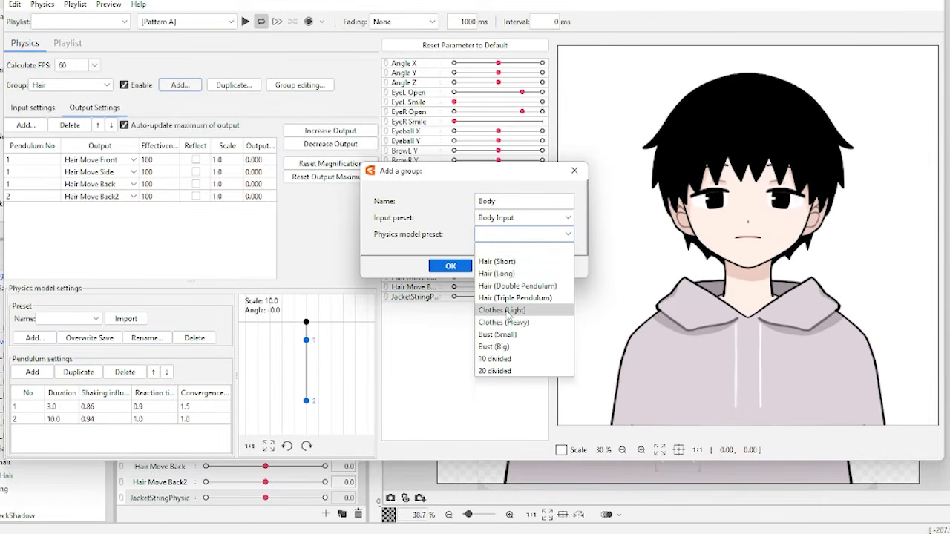
click(507, 313)
click(450, 265)
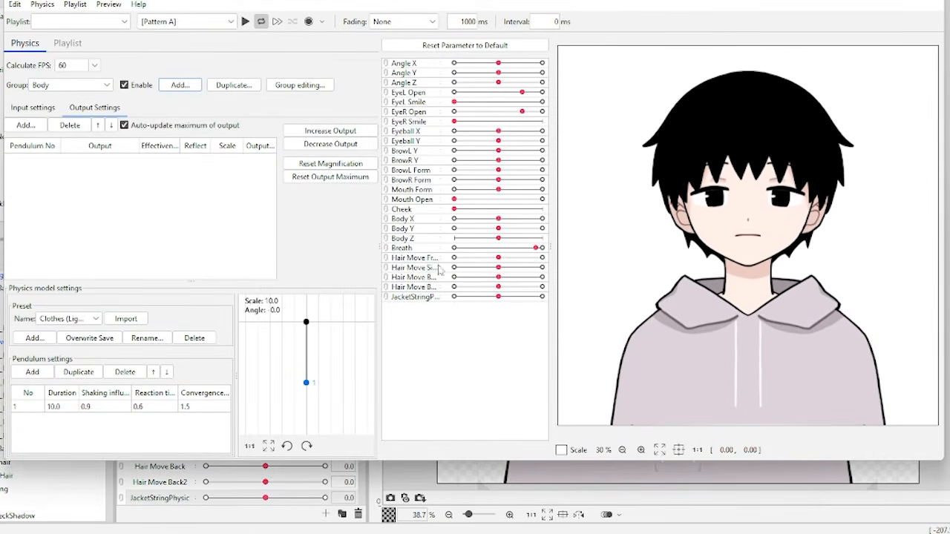
Add JacketStringPhysic as an output of the Body physics group
click(26, 125)
scroll(419, 300, down, 3)
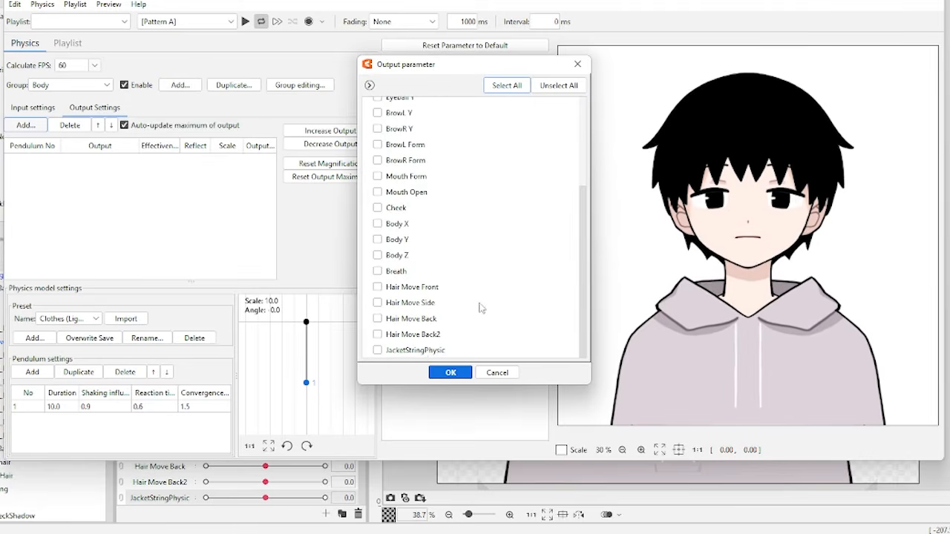
click(377, 350)
click(450, 373)
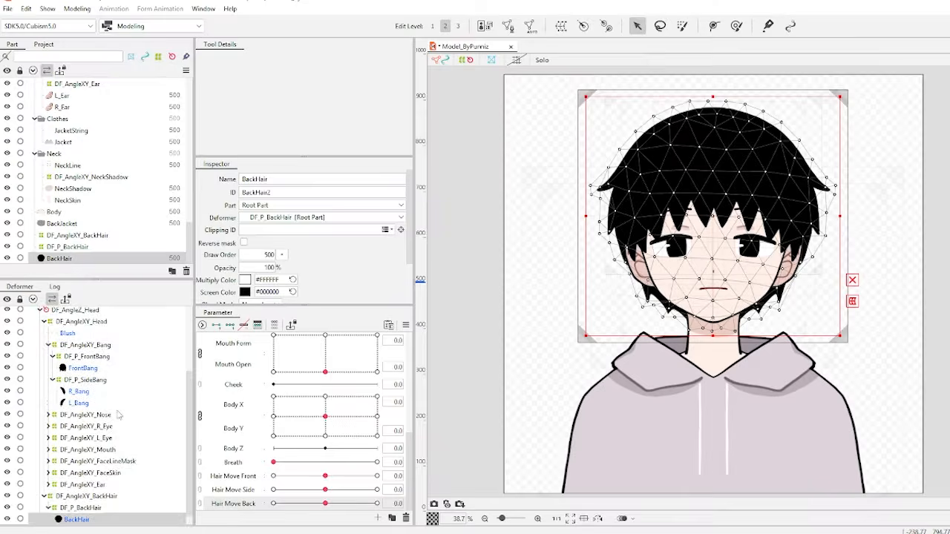
Create a warp deformer named DF_P2_Backhair as the parent of DF_P_BackHair
scroll(110, 479, down, 1)
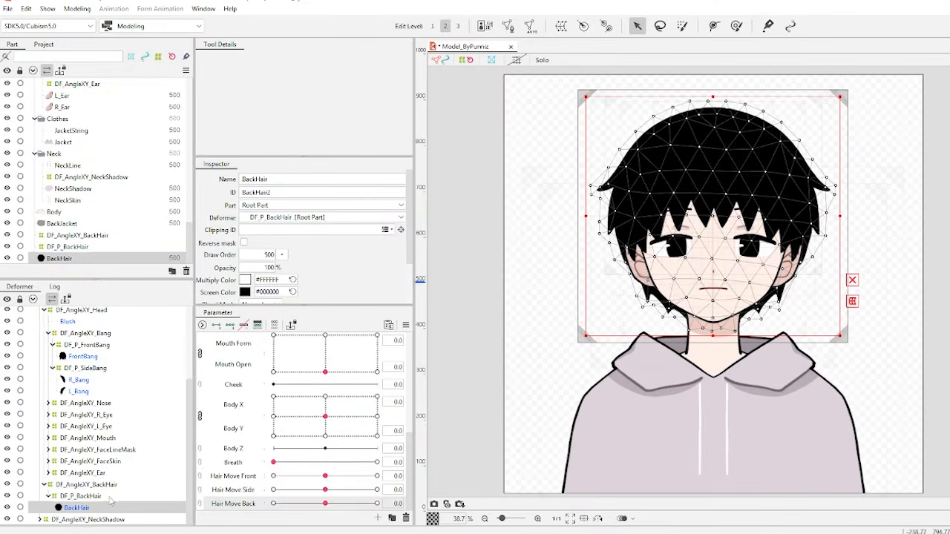
click(110, 497)
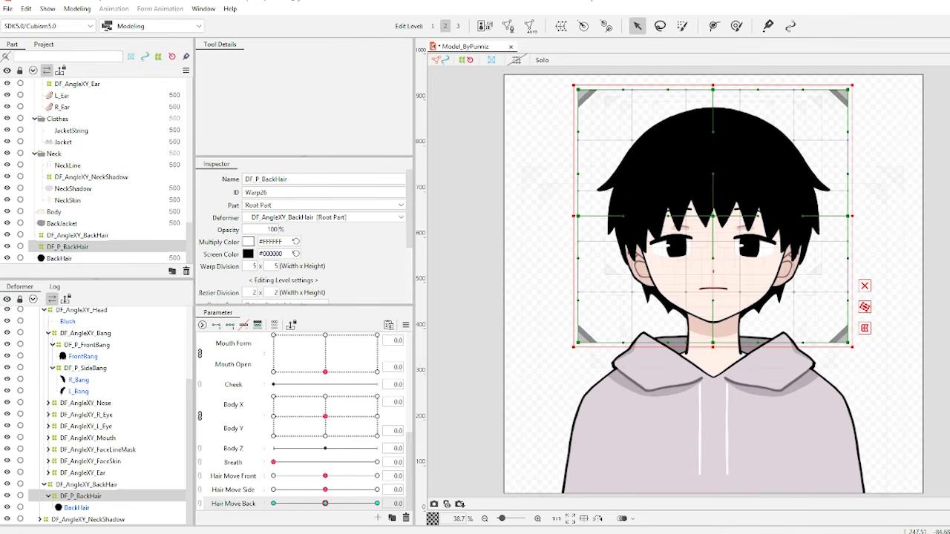
click(561, 27)
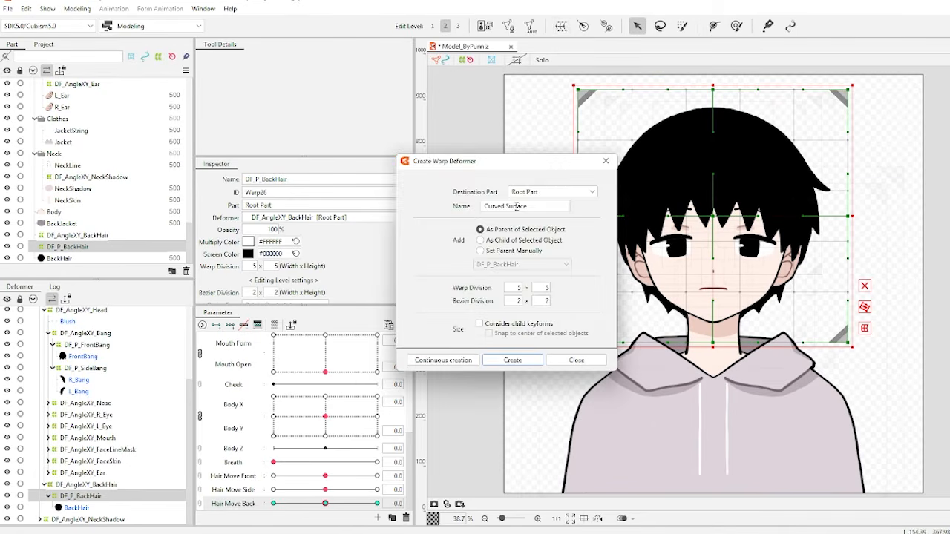
click(534, 358)
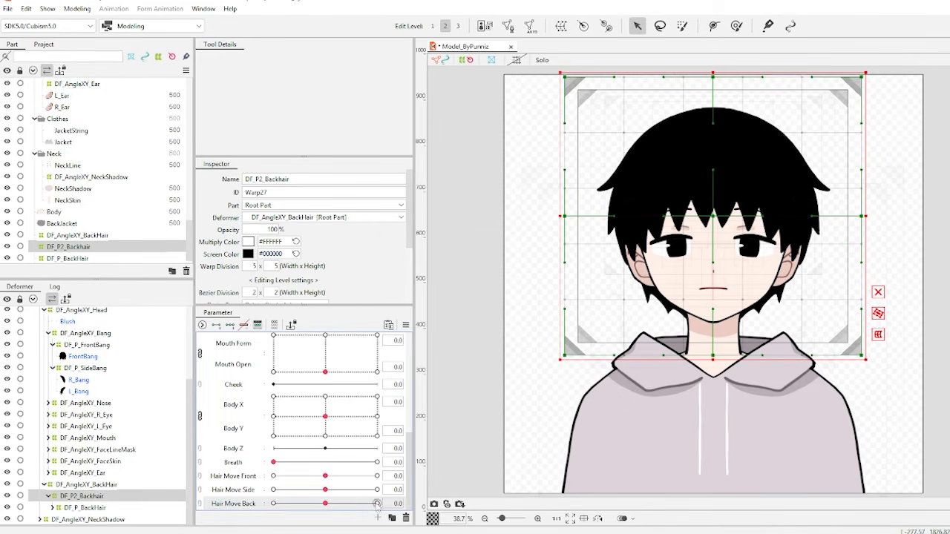
Add a new parameter named Hair Move Back2
click(377, 518)
text(Ha)
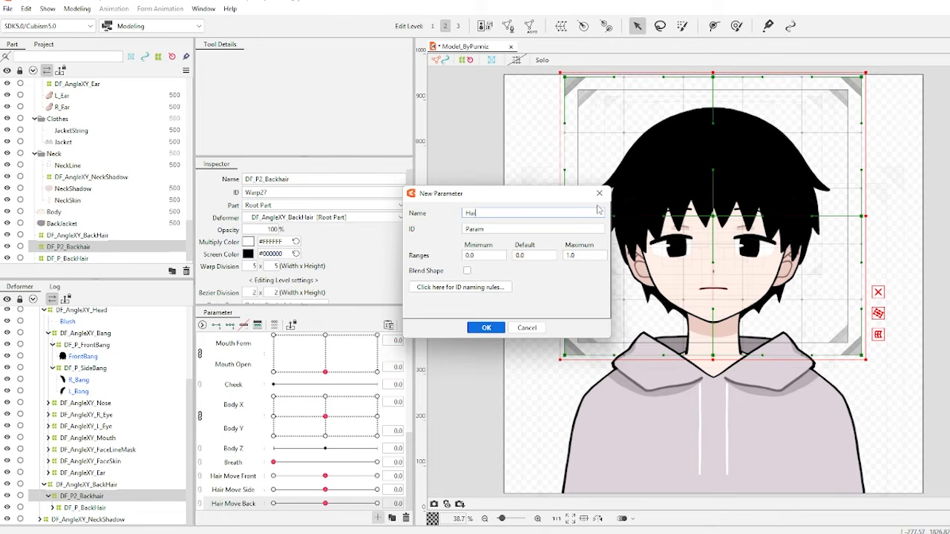
text(ir Move Back2)
click(486, 327)
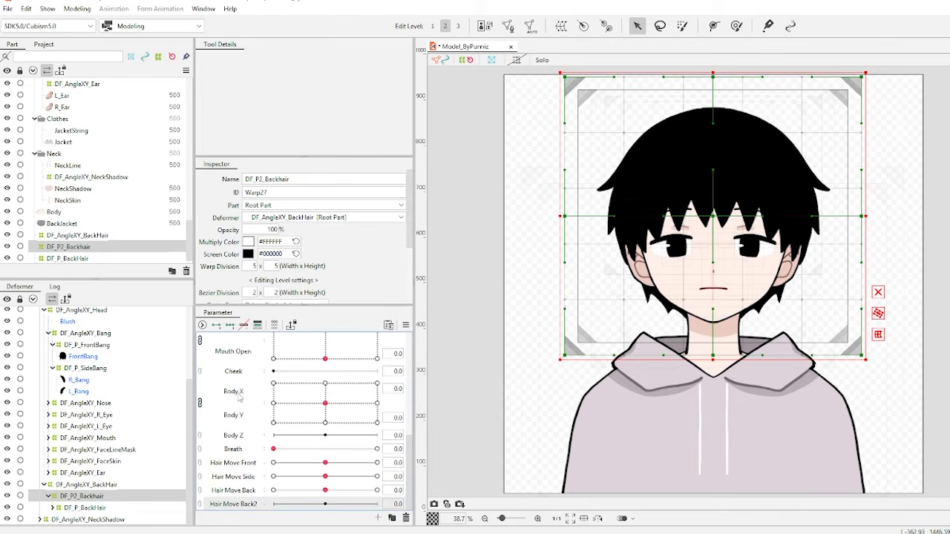
Key DF_P2_Backhair with three points on Hair Move Back2 and shape its sideways sway, returning the parameter to 0
click(273, 503)
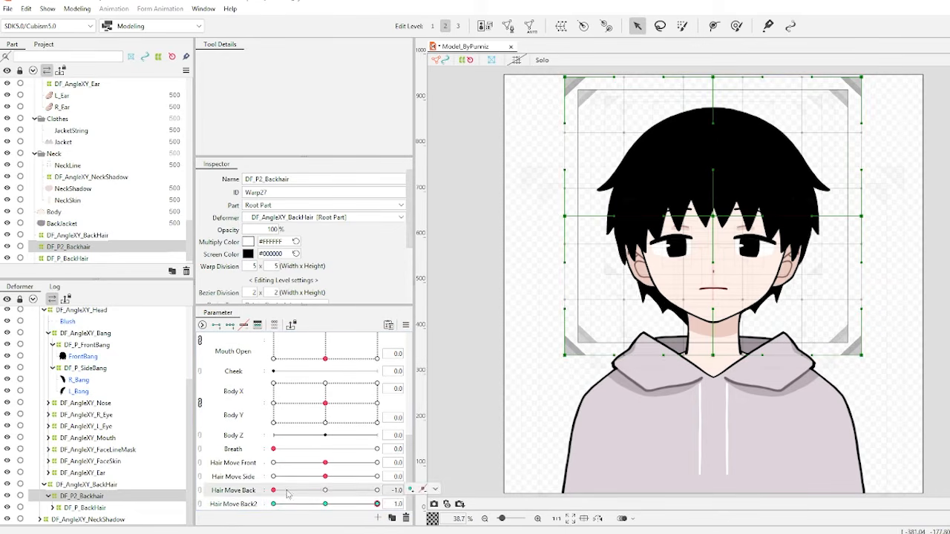
drag(564, 355, 530, 332)
click(76, 9)
drag(273, 504, 325, 504)
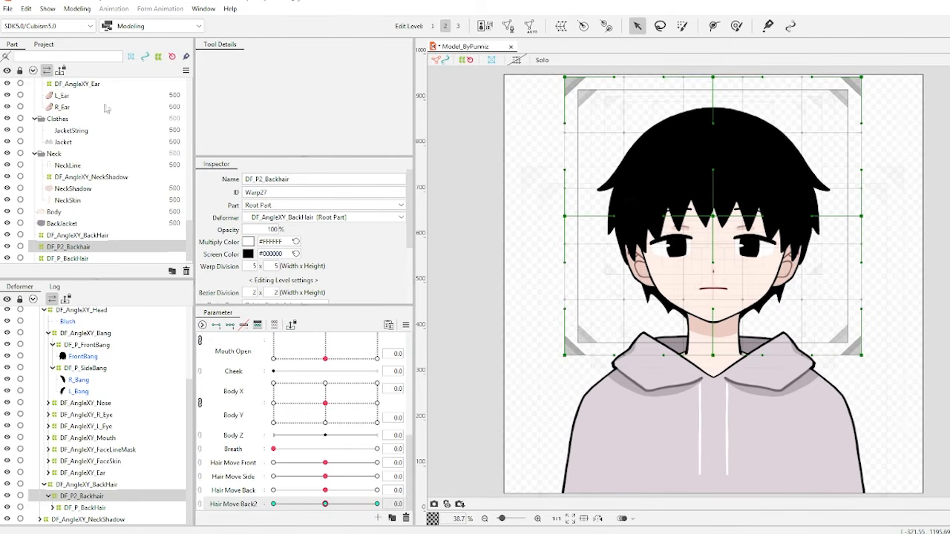
Open Physics Settings and add Hair Move Back2 to the outputs of the Hair group
click(76, 9)
click(89, 243)
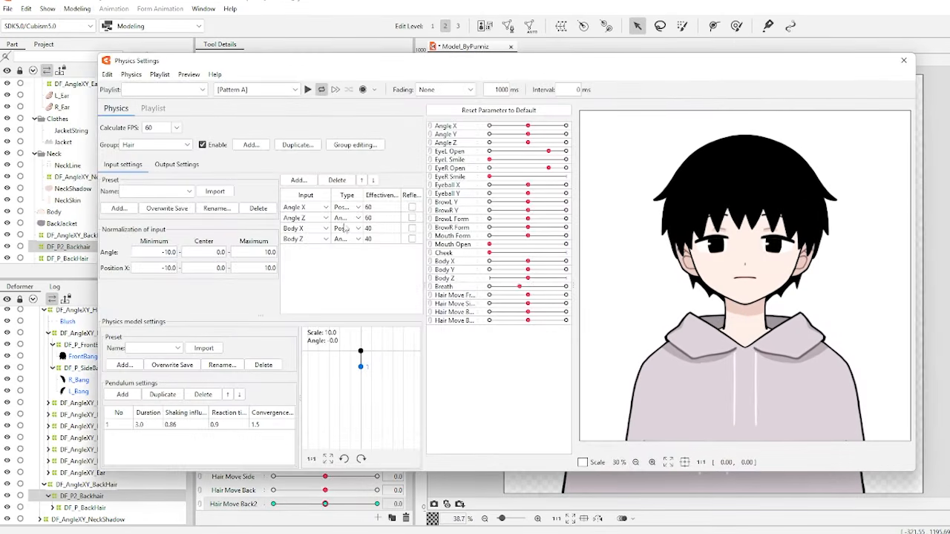
click(177, 164)
click(117, 179)
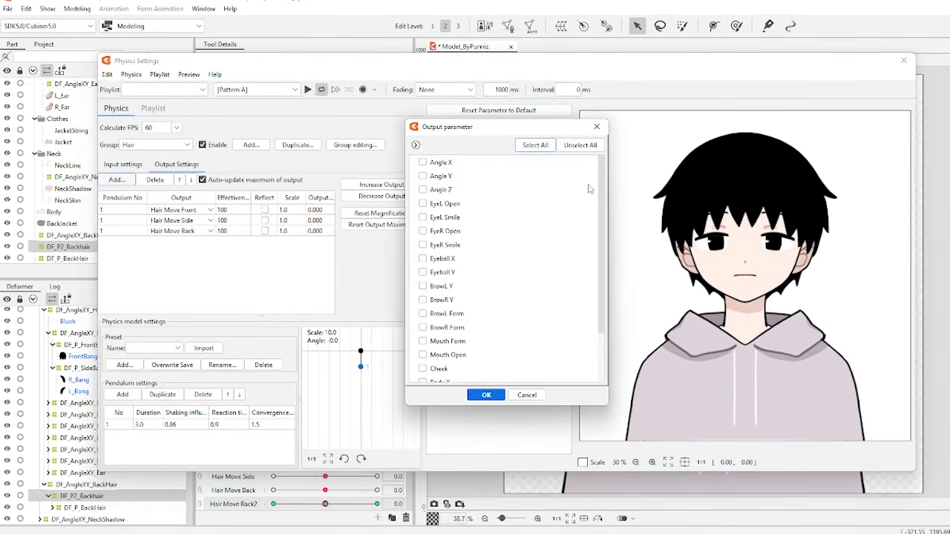
drag(602, 195, 594, 282)
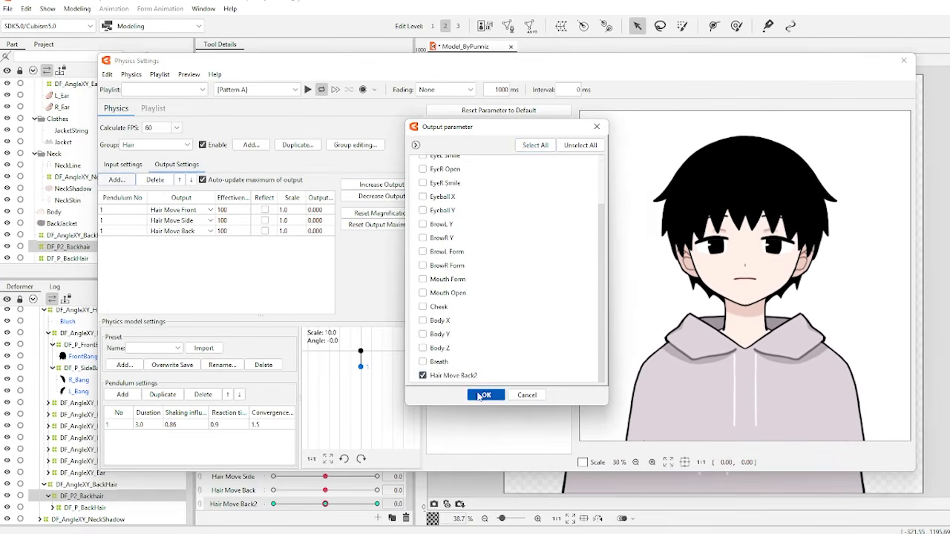
click(484, 395)
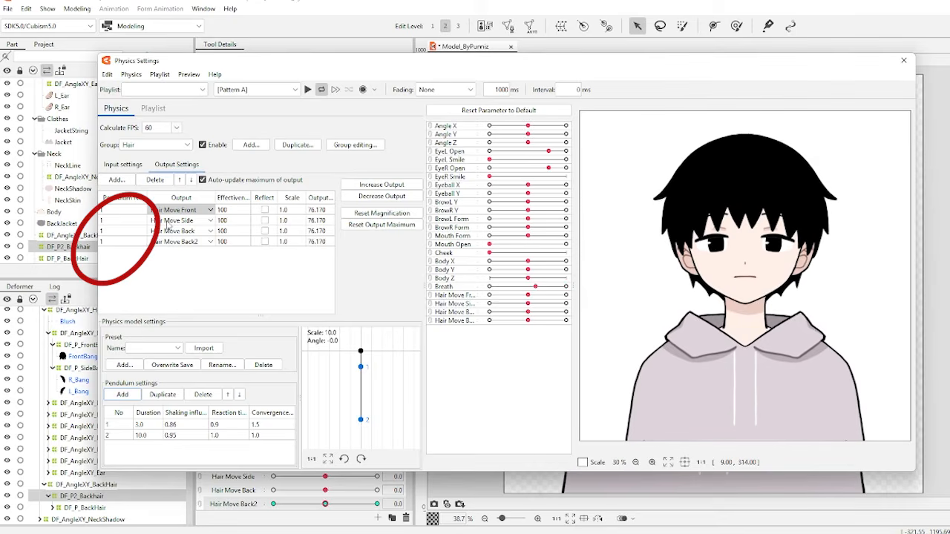
Assign the Hair Move Back2 output to pendulum 2 and preview the hair sway with the model following the pointer
click(112, 244)
key(Return)
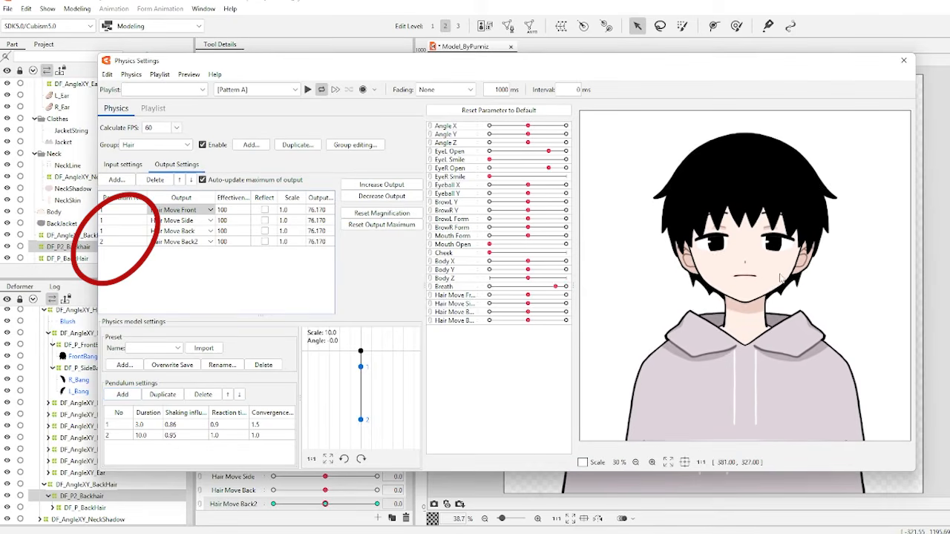
mouse_move(749, 276)
mouse_down()
mouse_move(615, 263)
mouse_move(754, 279)
mouse_up()
drag(710, 318, 881, 362)
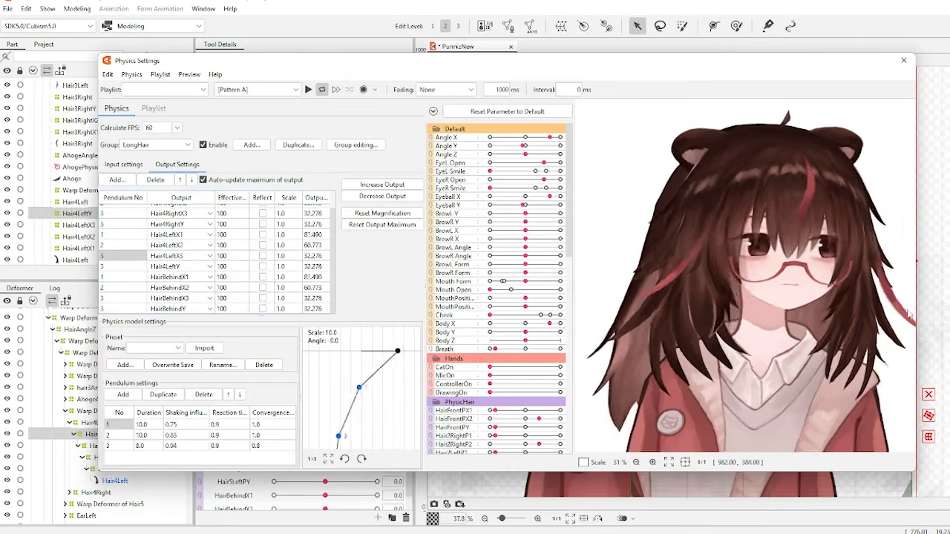
Preview the multi-pendulum LongHair physics on the PunnizNew model by turning its head from side to side
drag(822, 318, 520, 297)
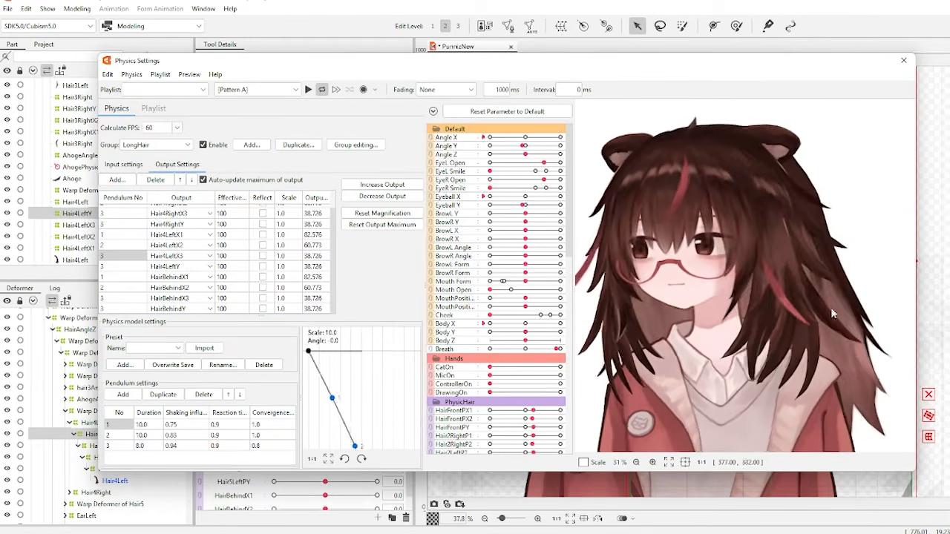
drag(816, 312, 454, 282)
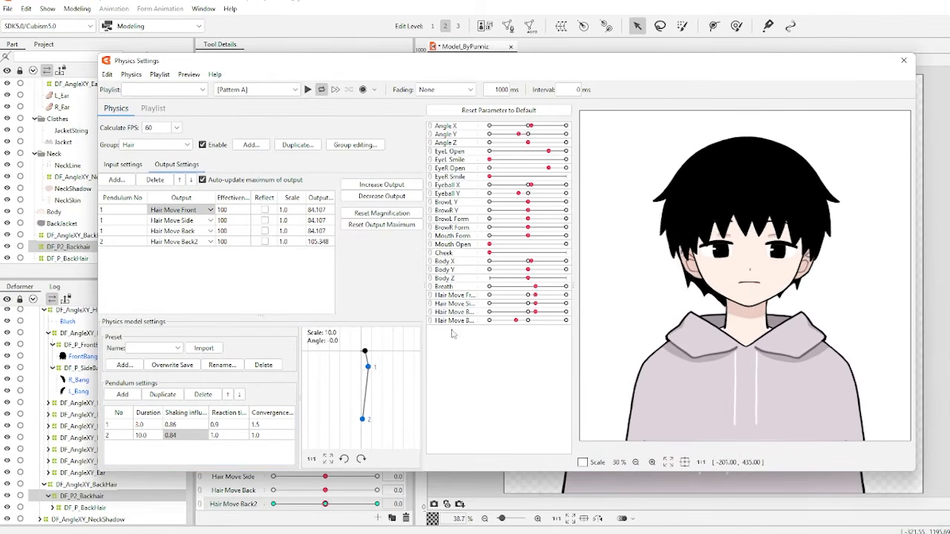
Adjust the Shaking influence of the Hair group's second pendulum
drag(191, 431, 205, 432)
click(910, 372)
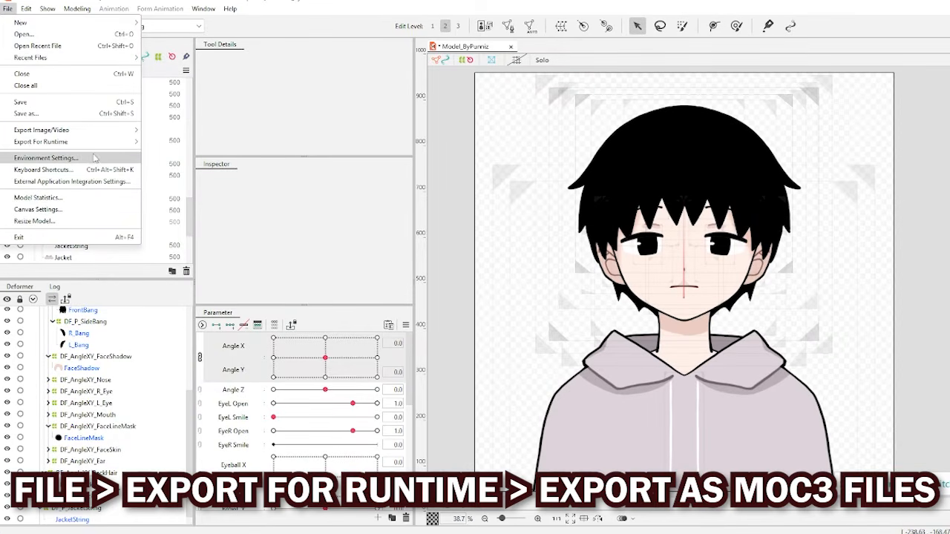
Start exporting the model for runtime as a moc3 file and accept the export settings
mouse_move(92, 146)
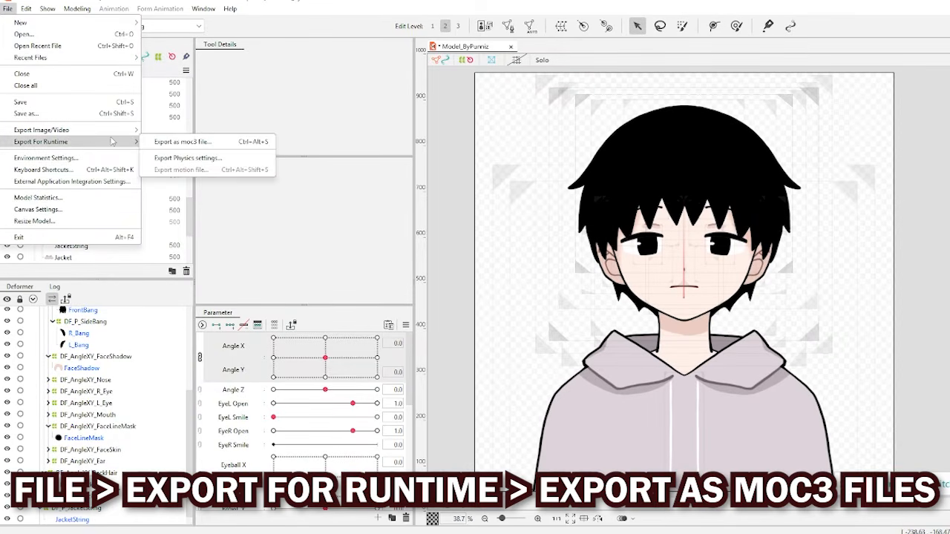
click(177, 141)
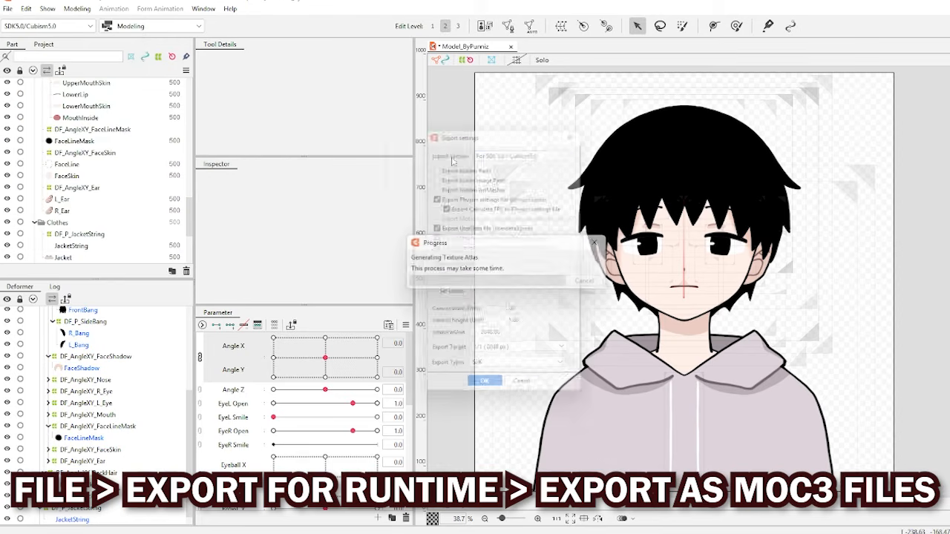
click(487, 394)
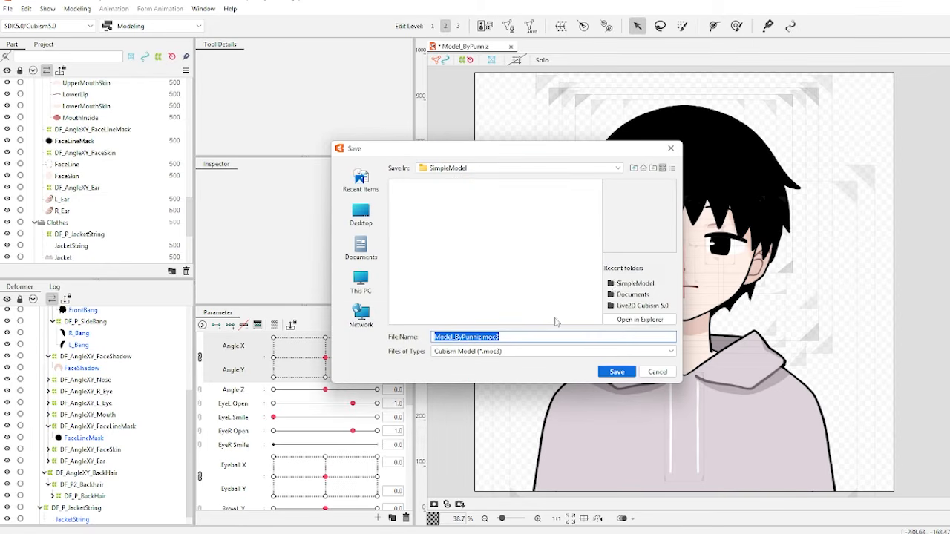
Create a folder named Model_ByPunniz inside SimpleModel and save the export there as Model_ByPunniz.moc3
click(653, 169)
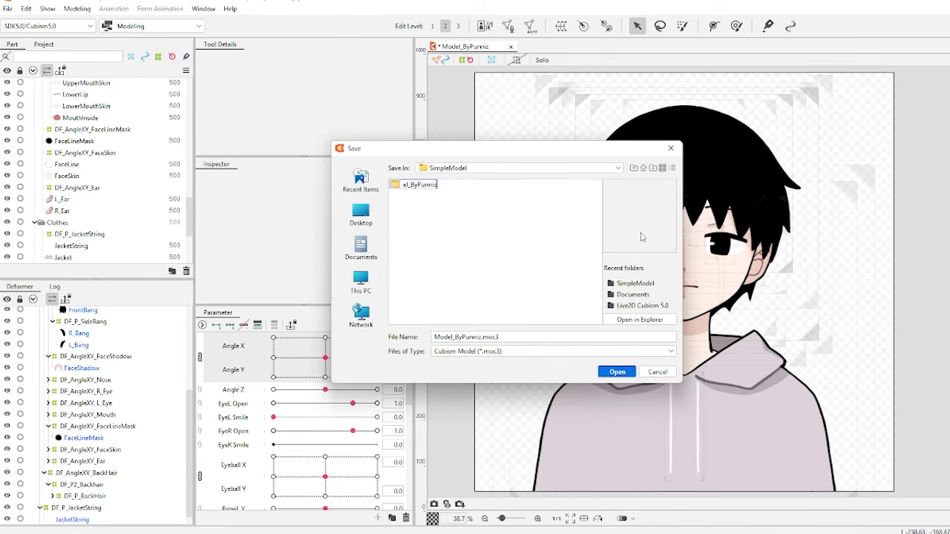
text(Model_ByPunniz)
key(Return)
click(617, 371)
click(618, 371)
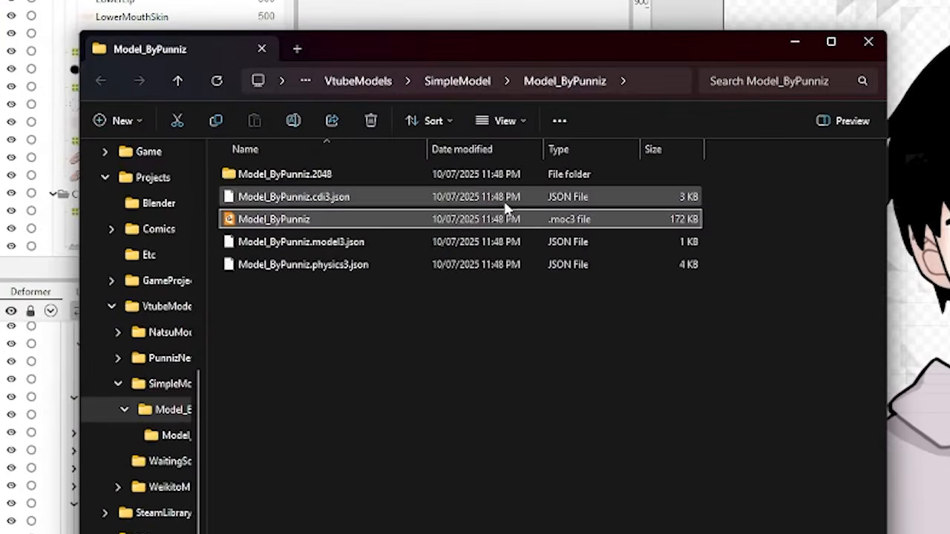
Open the exported Model_ByPunniz.2048 folder in File Explorer to examine the texture files
double_click(463, 185)
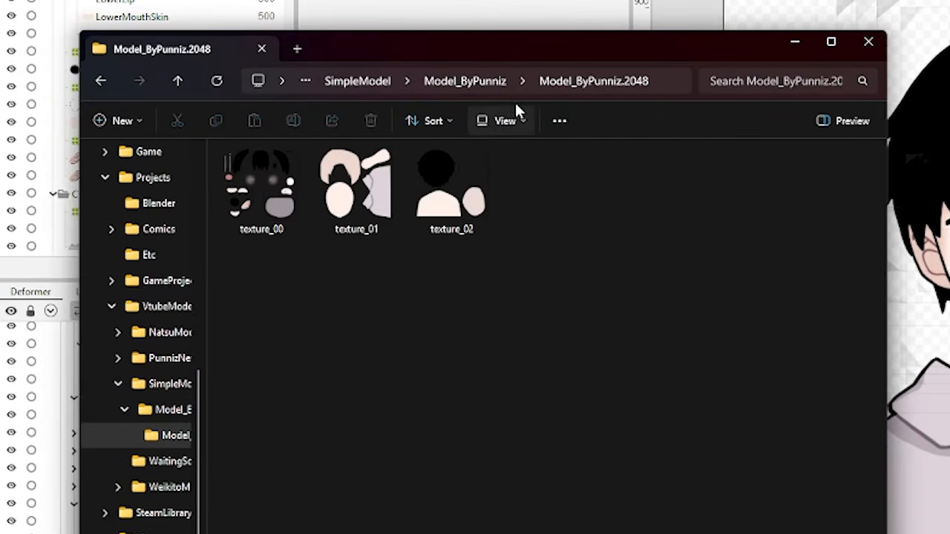
Go back to the exported Model_ByPunniz folder, and launch VTube Studio from its Steam store page
click(486, 81)
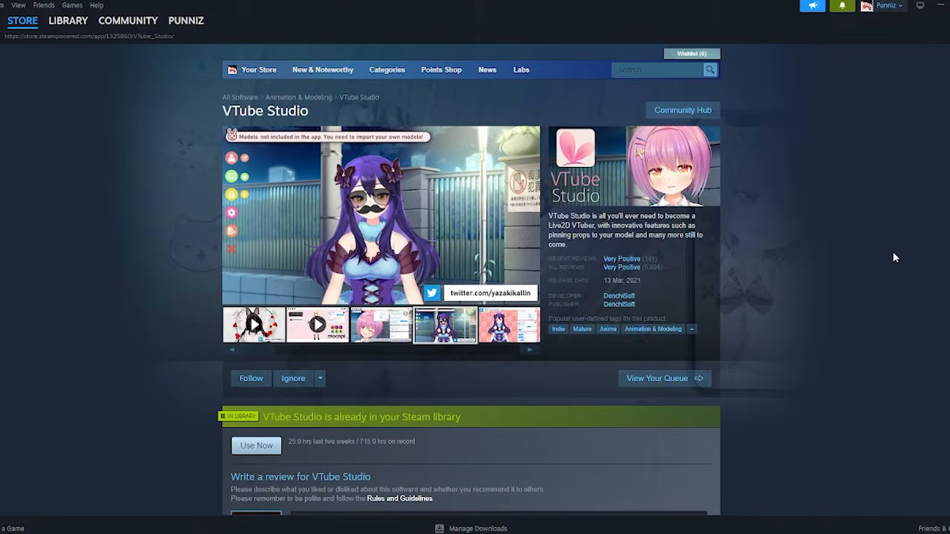
scroll(863, 270, down, 4)
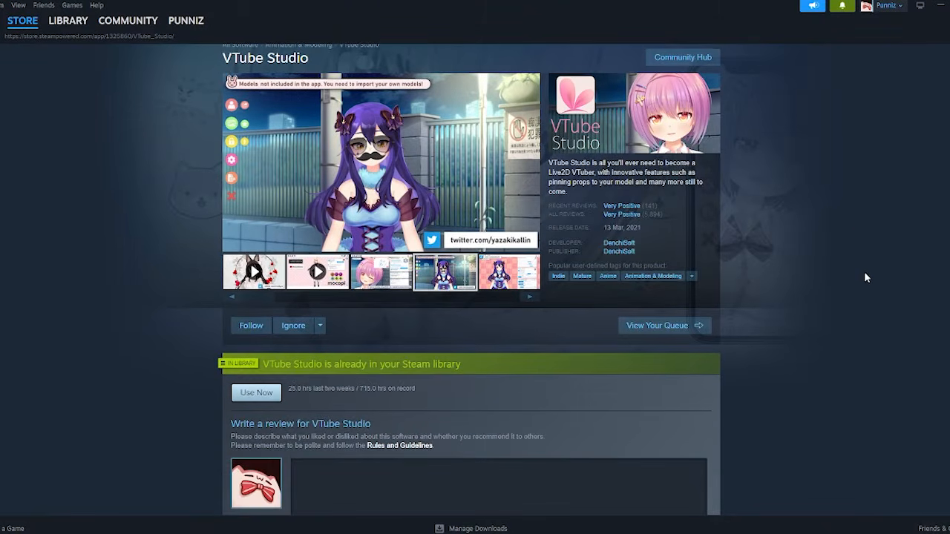
scroll(864, 282, up, 4)
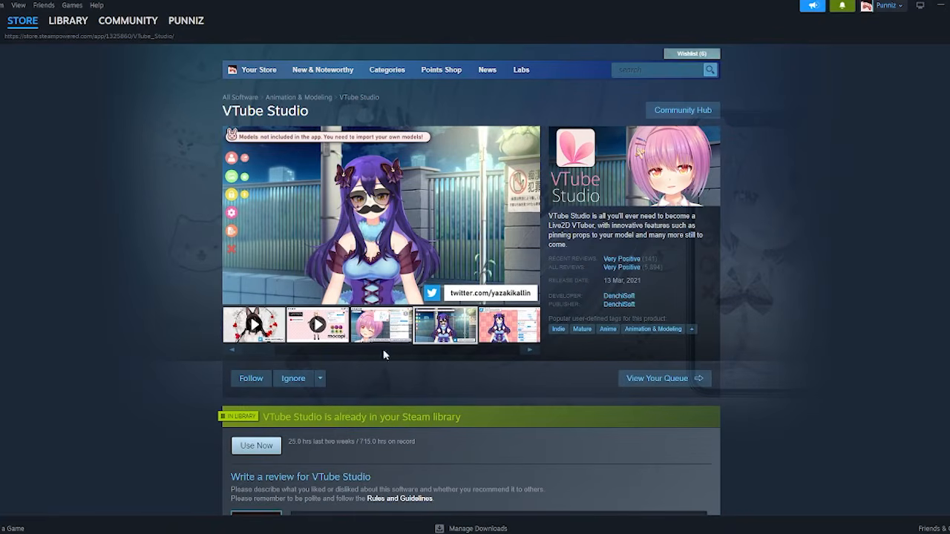
click(268, 449)
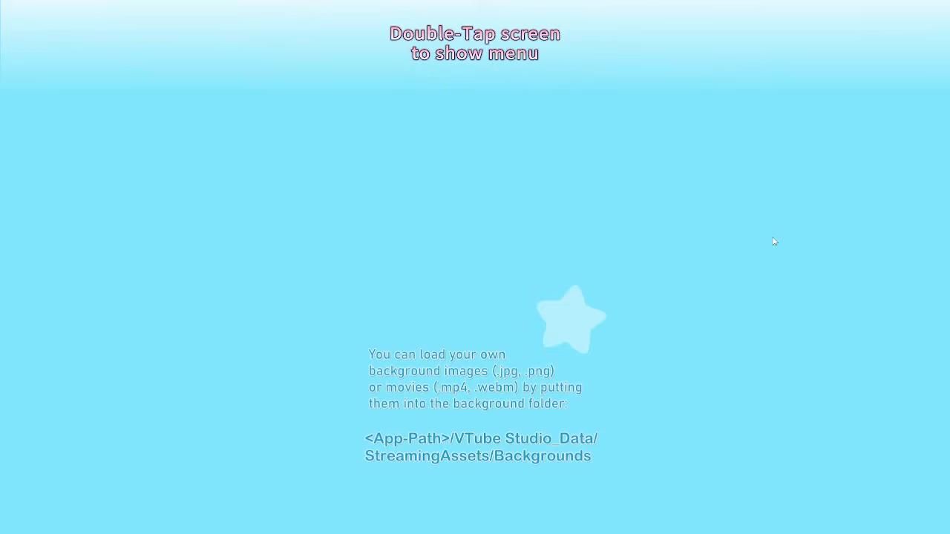
Show the VTube Studio controls and load the sample model Hijiki
double_click(328, 134)
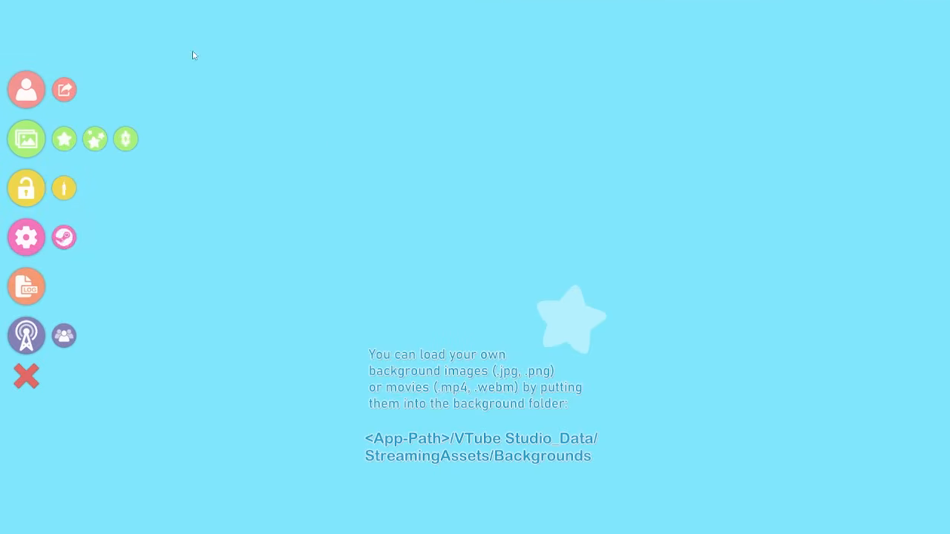
click(27, 89)
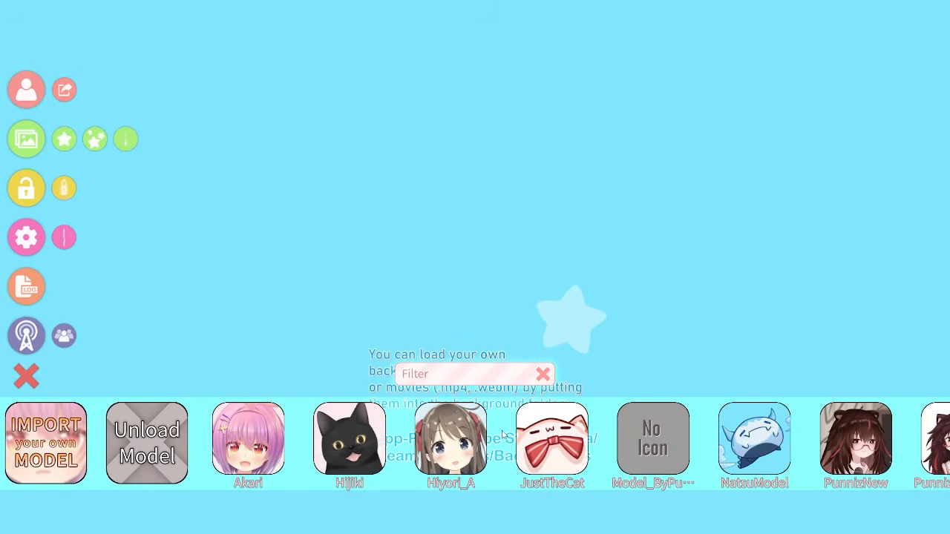
click(357, 455)
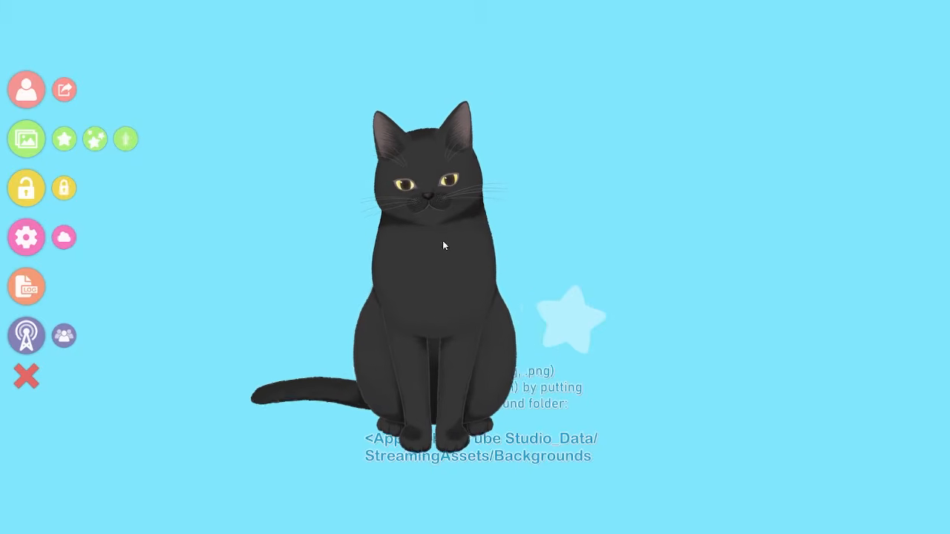
Start importing a custom model and open the Live2DModels folder in File Explorer
click(18, 83)
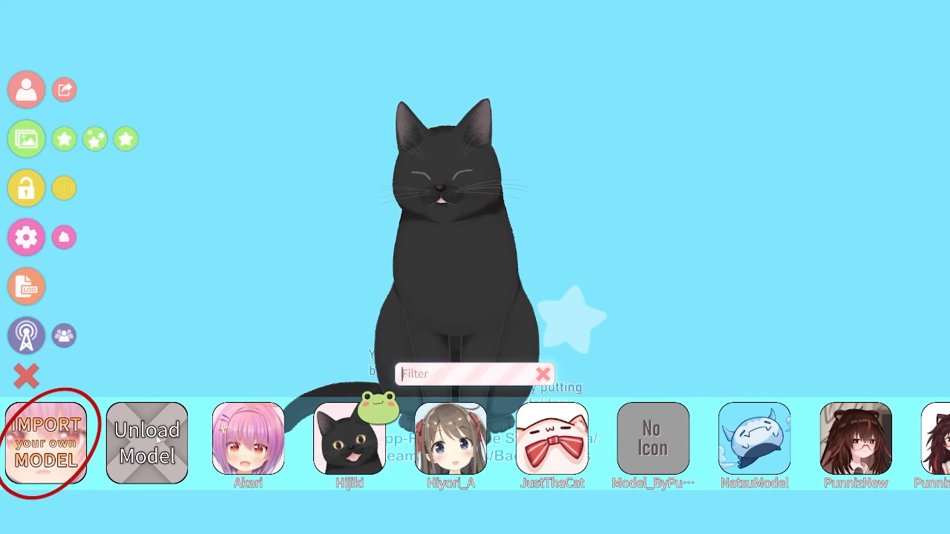
click(58, 438)
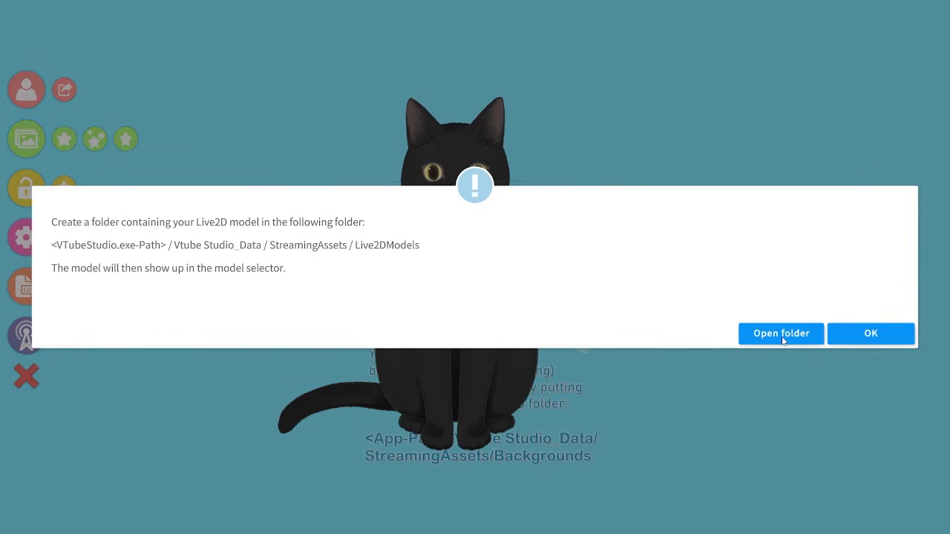
click(781, 333)
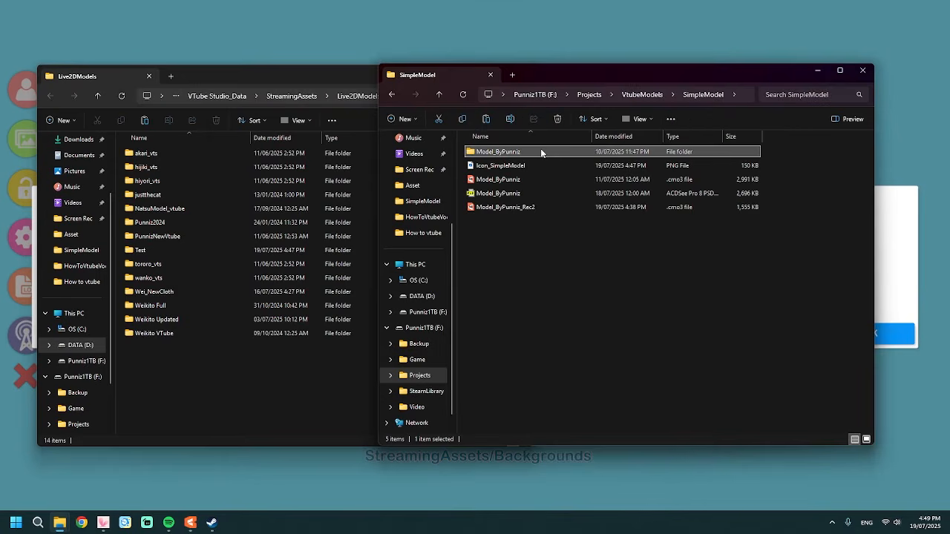
Copy the Model_ByPunniz folder from SimpleModel into Live2DModels, and return to VTube Studio to dismiss the import message
right_click(540, 148)
click(587, 167)
click(198, 376)
right_click(250, 362)
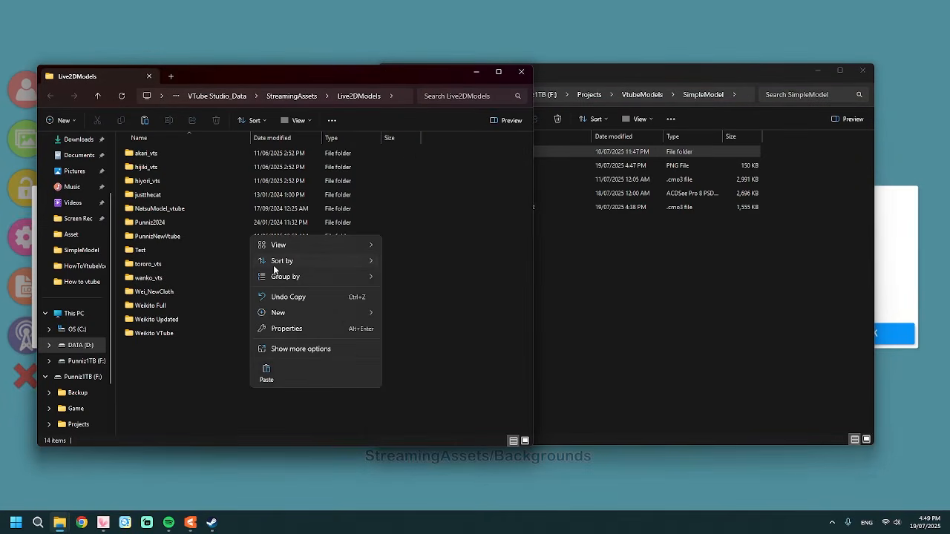
click(266, 372)
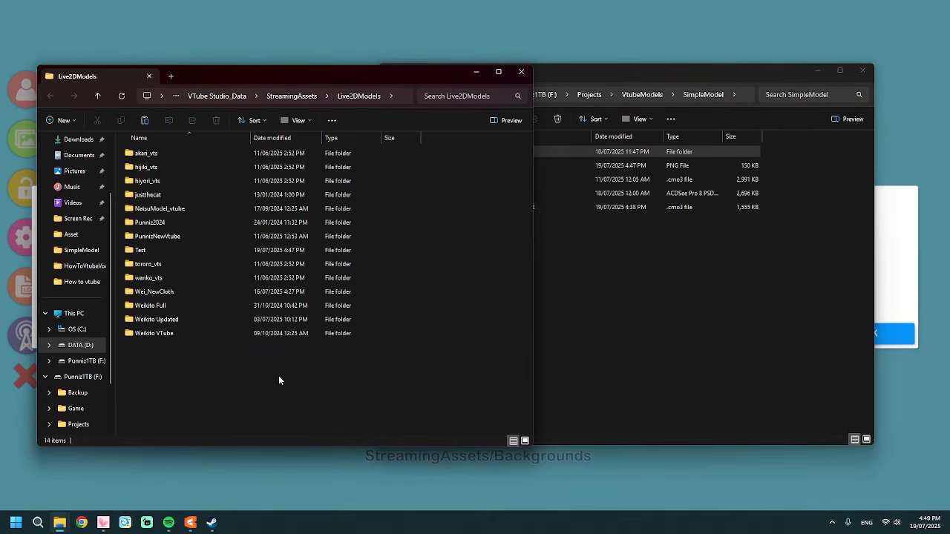
click(251, 483)
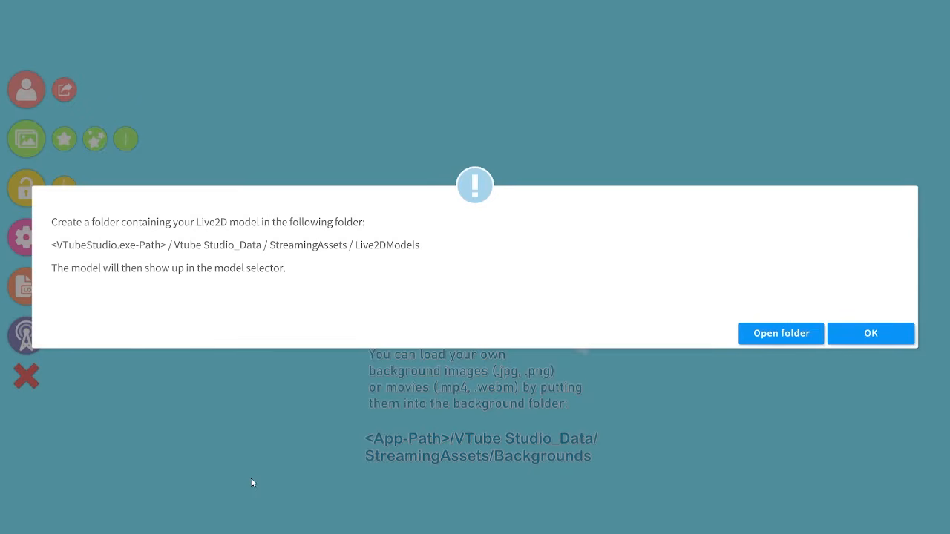
click(848, 335)
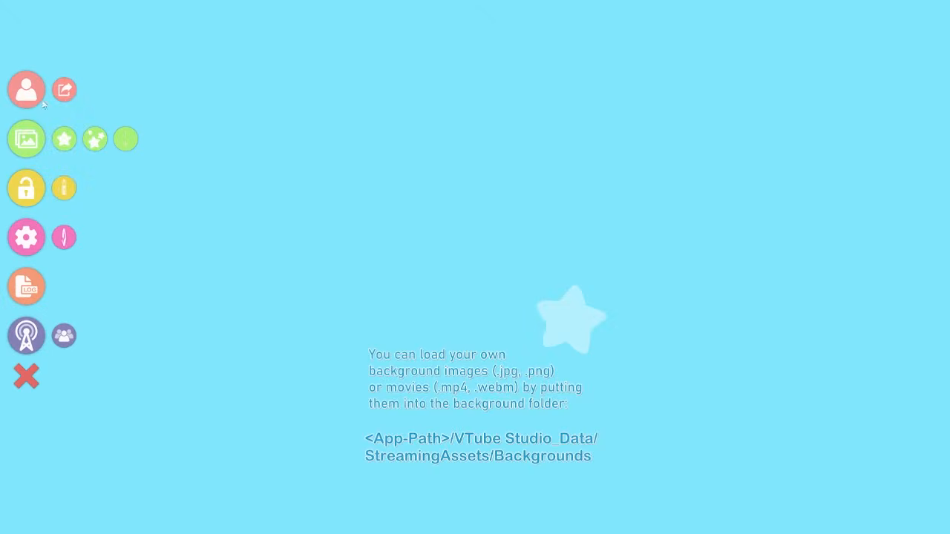
Unload the current model and reopen the model selector to refresh its list
click(26, 89)
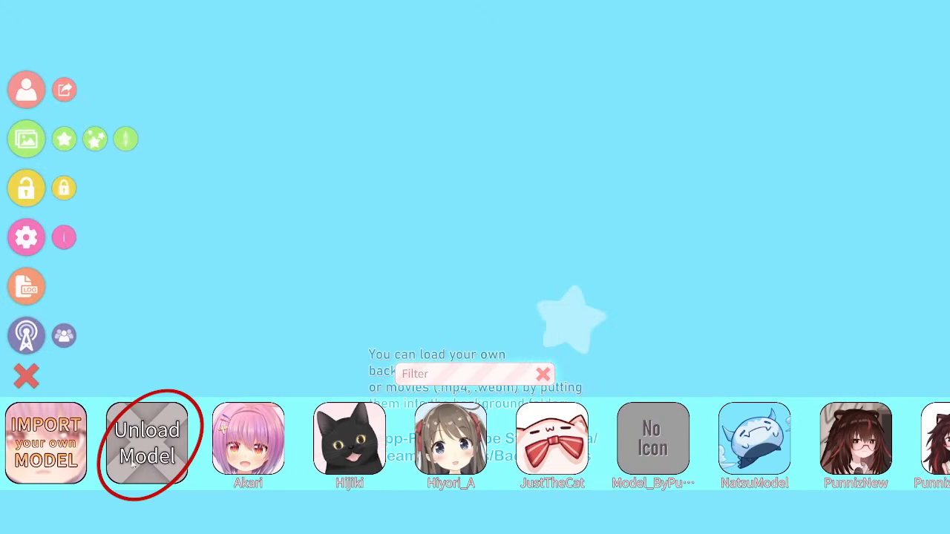
click(148, 454)
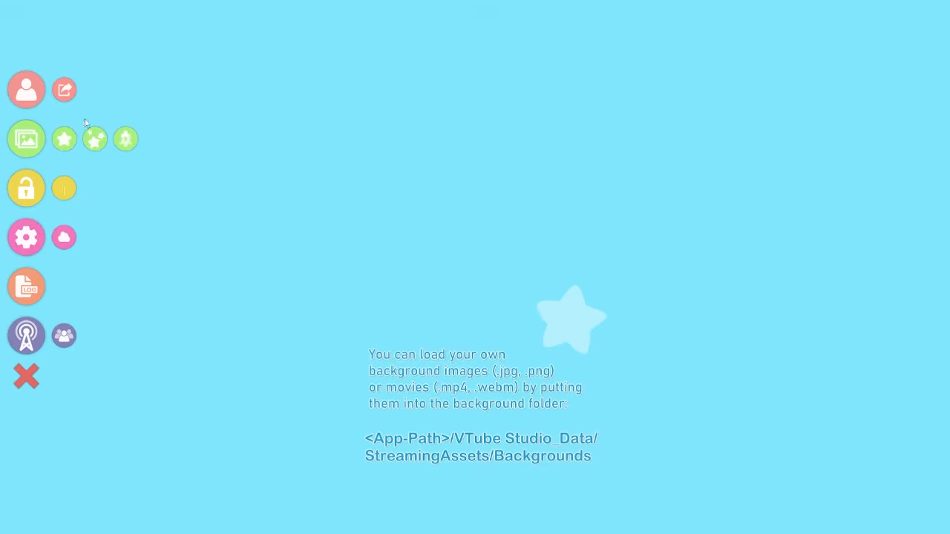
click(26, 90)
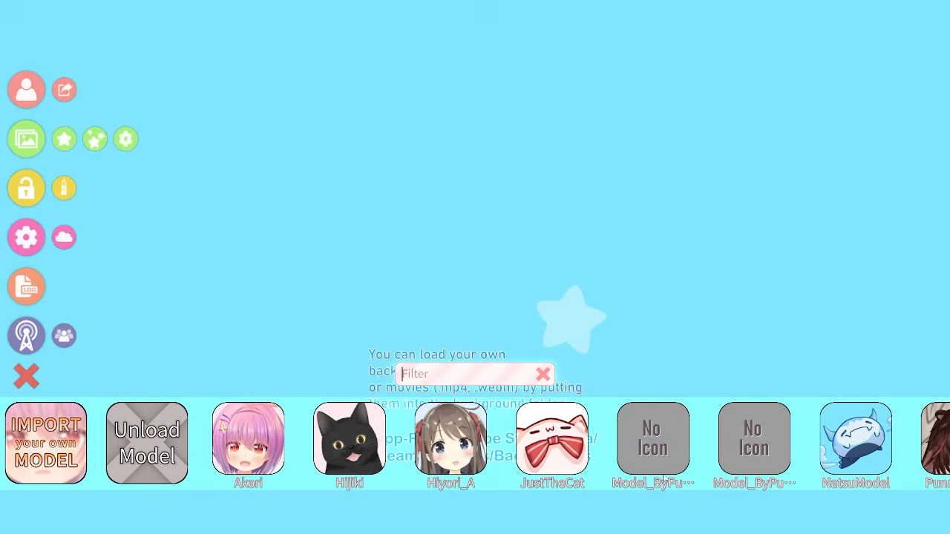
Load Model_ByPunniz and run Auto-Setup to create its default VTS parameters
click(653, 438)
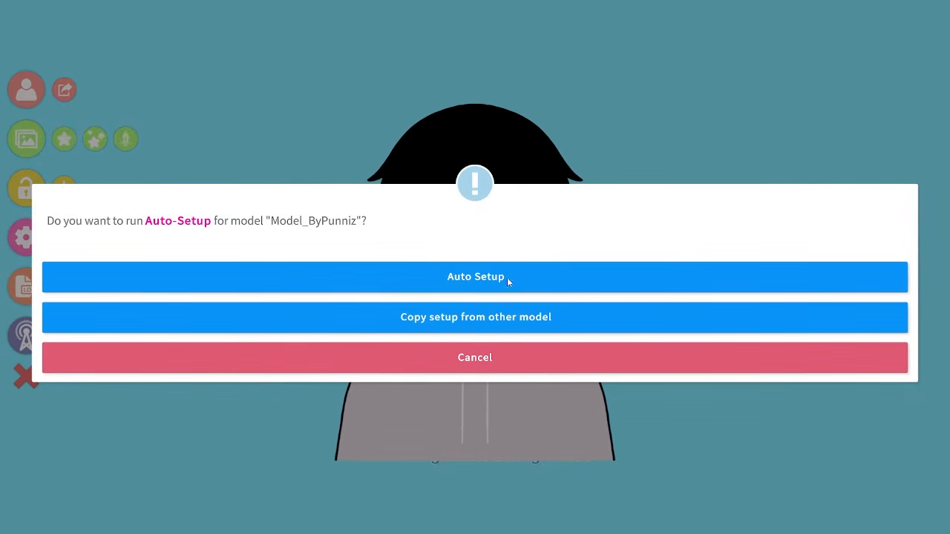
click(465, 279)
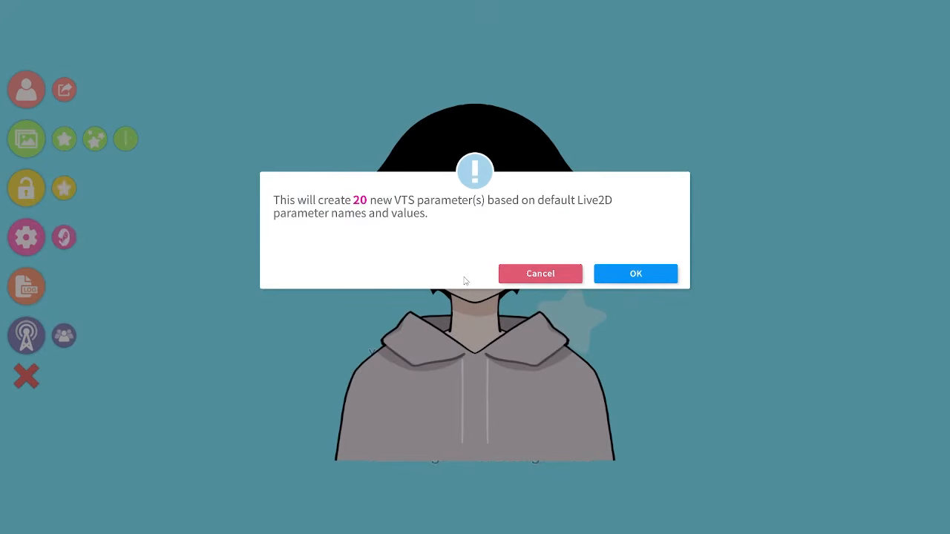
click(636, 274)
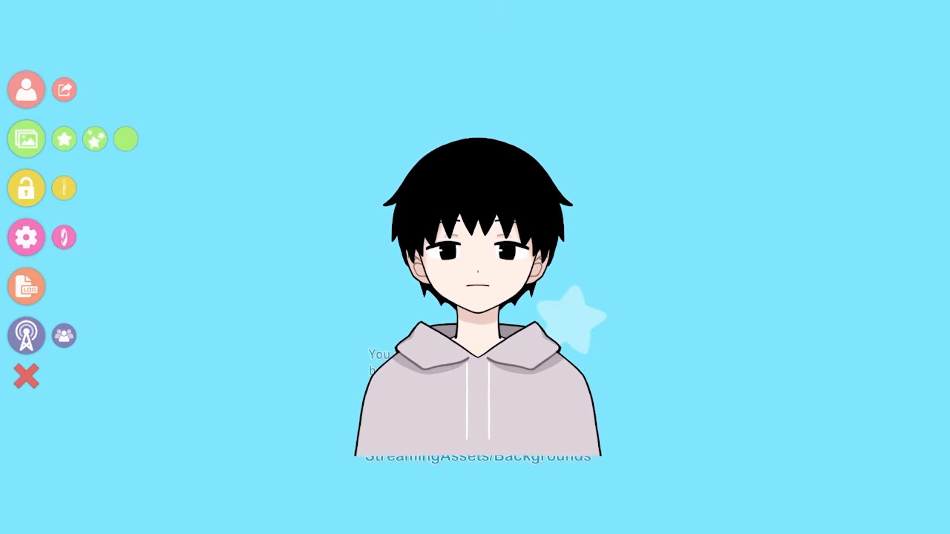
Configure the tracking webcam as USB 2.0 Camera at 1920 x 1080, 30 FPS, in MJPEG format
click(27, 238)
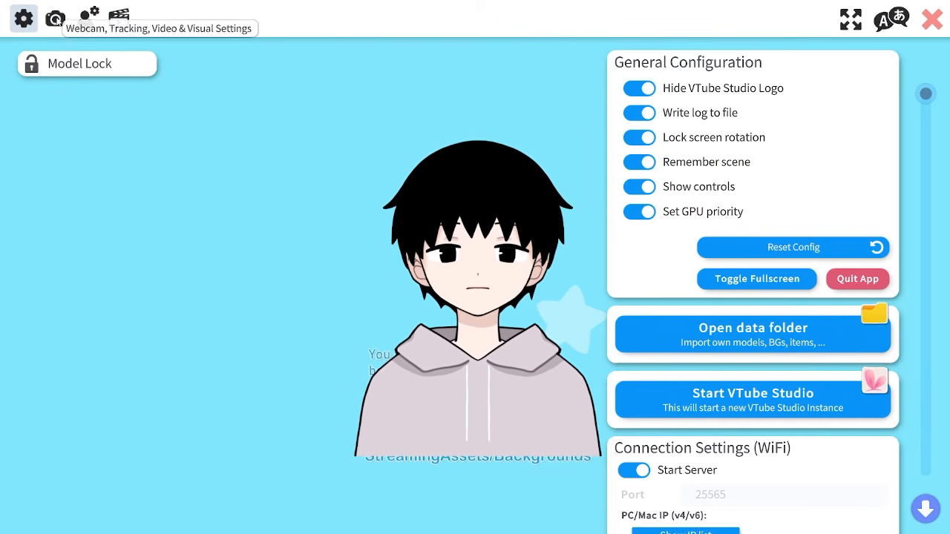
click(55, 19)
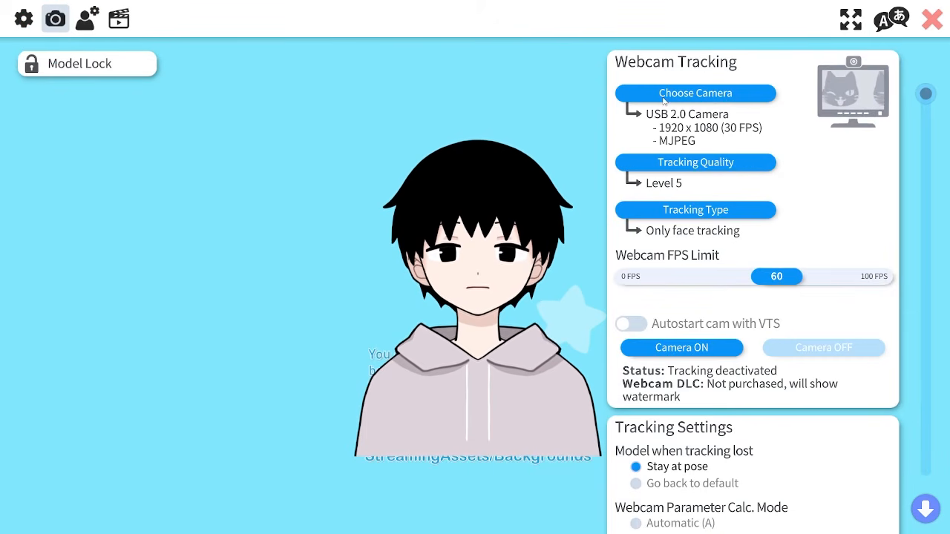
click(721, 98)
click(639, 167)
click(621, 372)
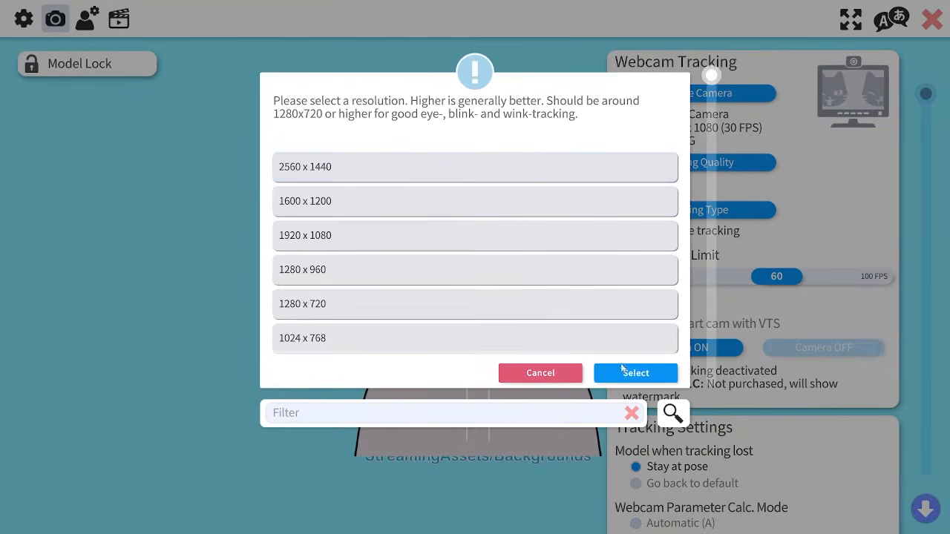
click(621, 235)
click(621, 372)
click(619, 167)
click(621, 372)
click(620, 168)
click(621, 376)
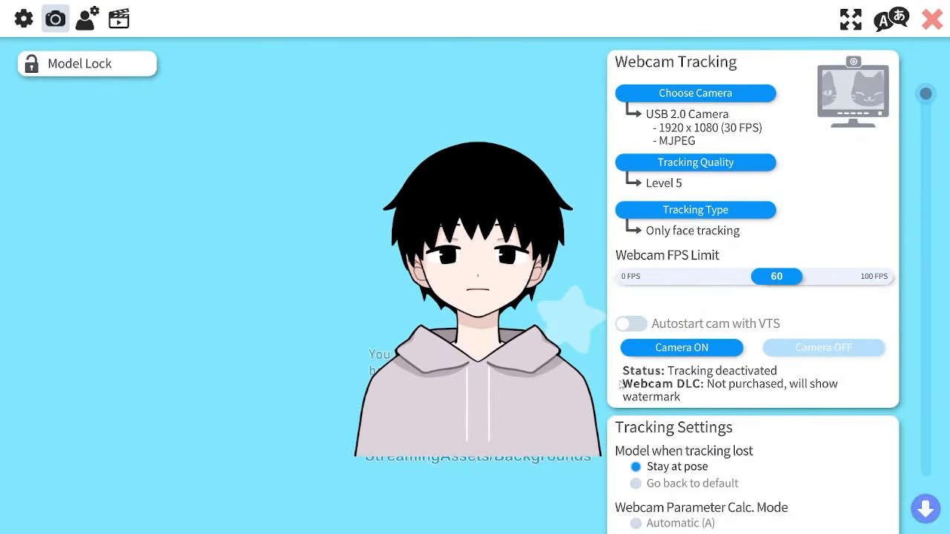
Turn on webcam tracking for the model, and close the tracking preview and the settings
click(697, 349)
click(841, 341)
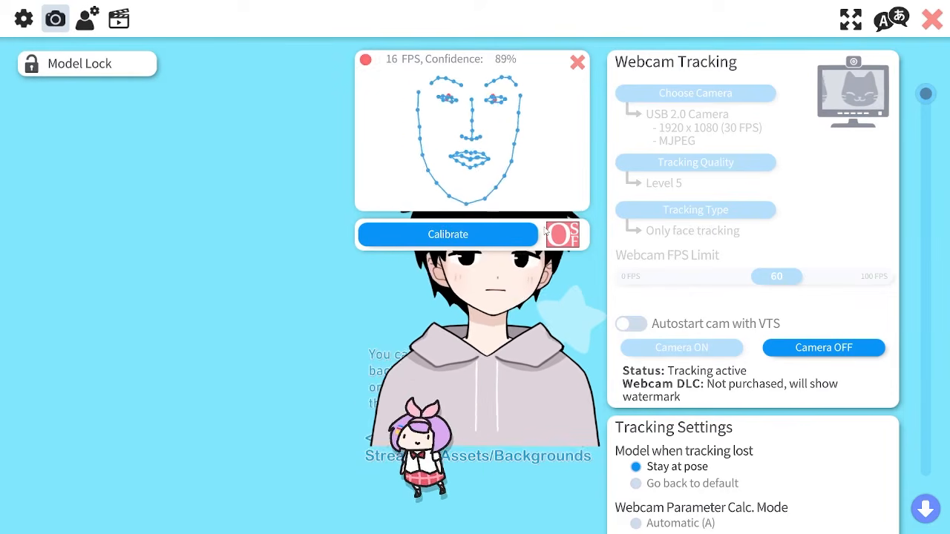
click(577, 62)
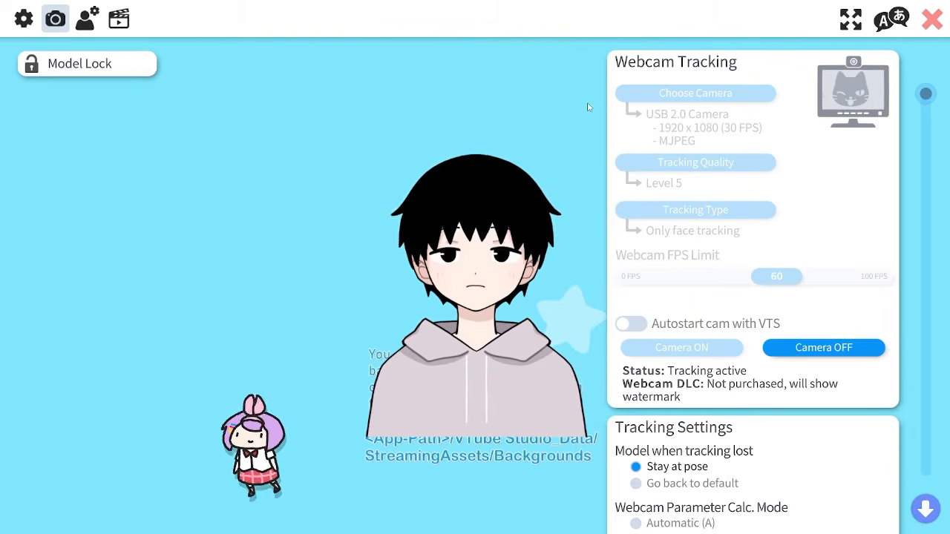
click(932, 19)
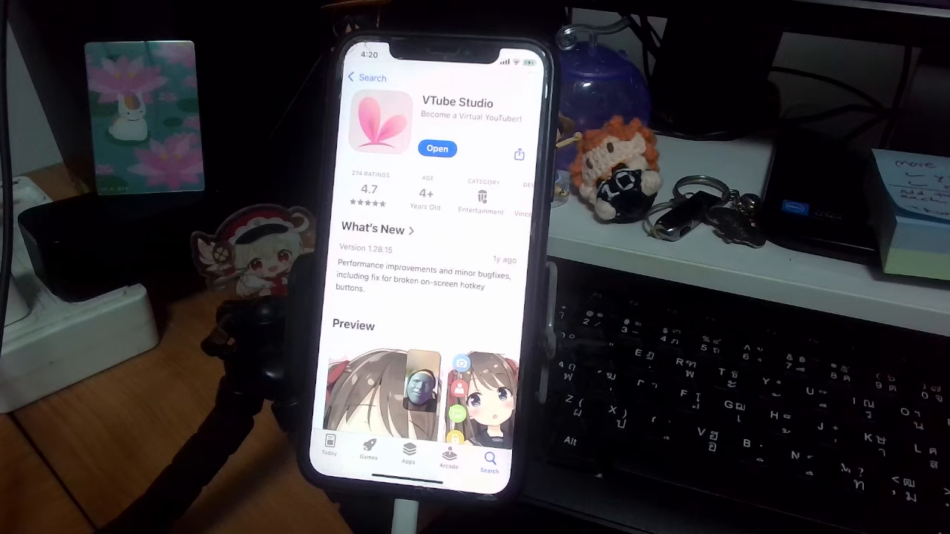
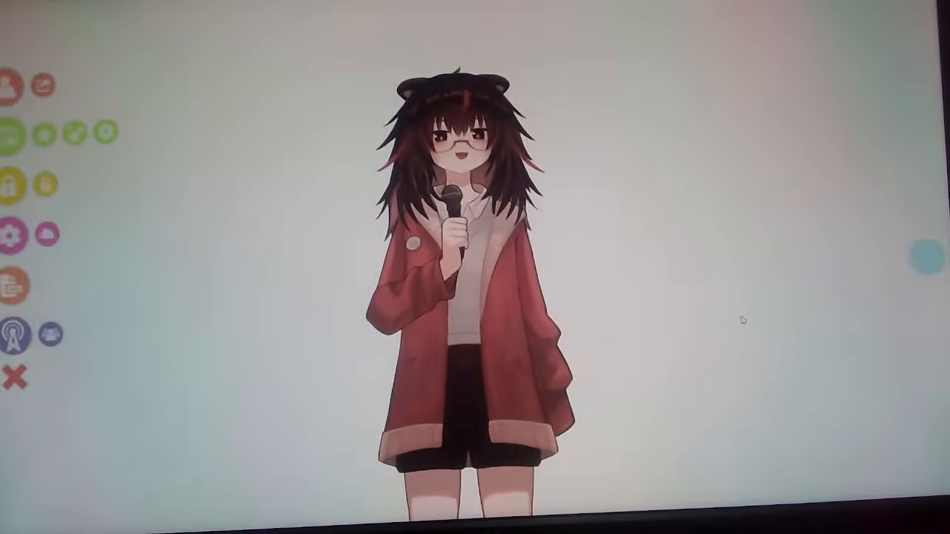
scroll(710, 230, up, 5)
drag(705, 223, 681, 355)
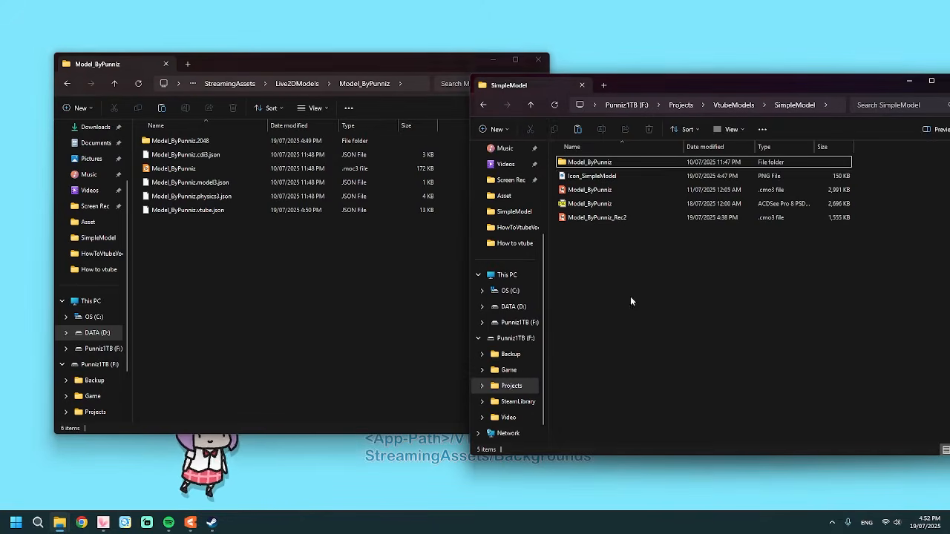
Copy Icon_SimpleModel.png from SimpleModel into the Model_ByPunniz folder inside Live2DModels, and open the copy to check the image
click(616, 176)
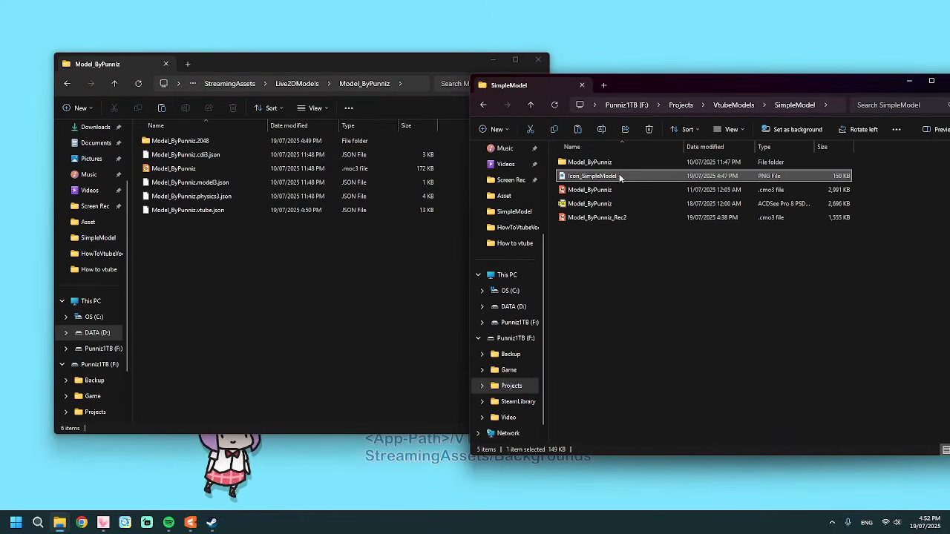
right_click(626, 176)
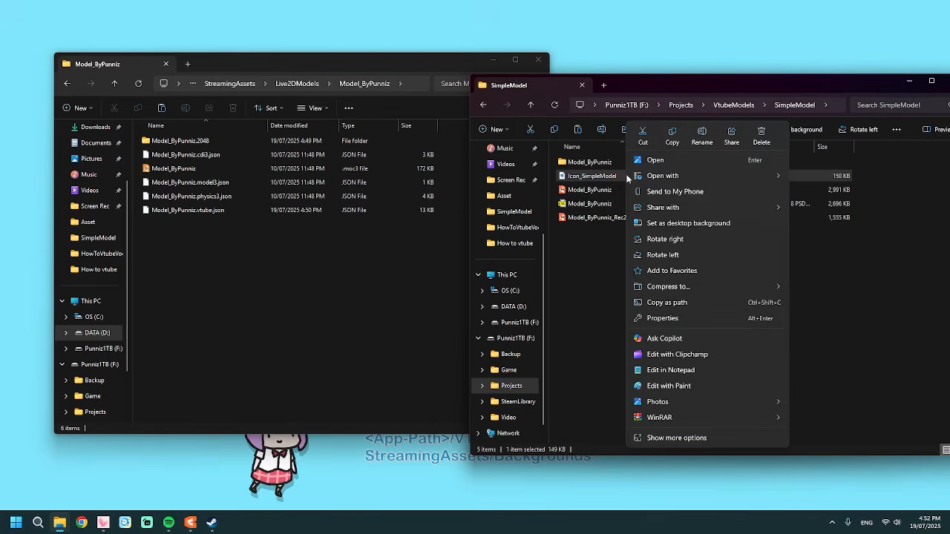
click(668, 135)
click(291, 267)
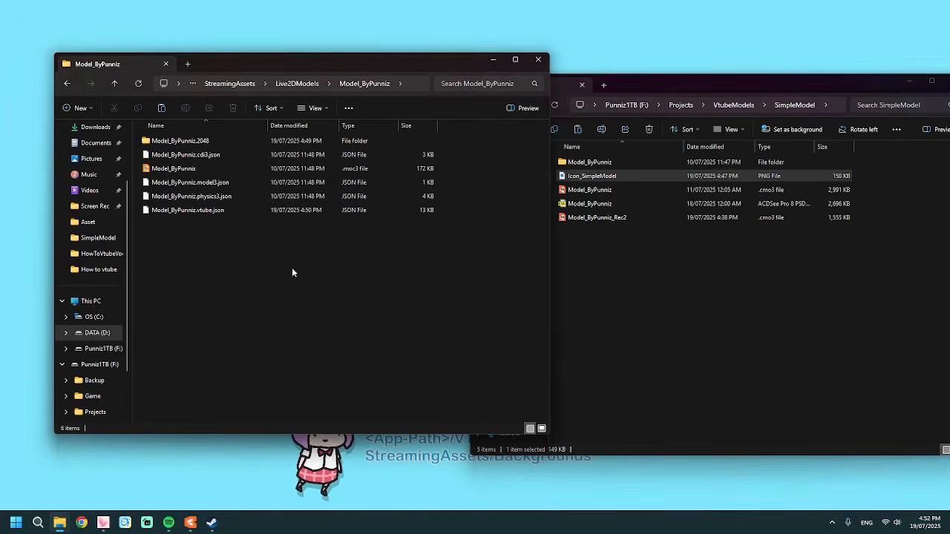
right_click(300, 246)
click(313, 256)
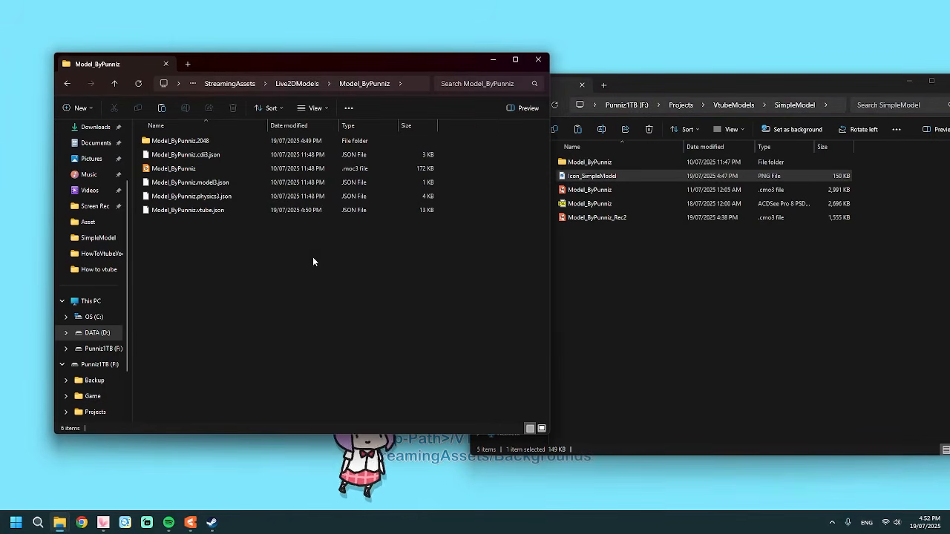
double_click(292, 224)
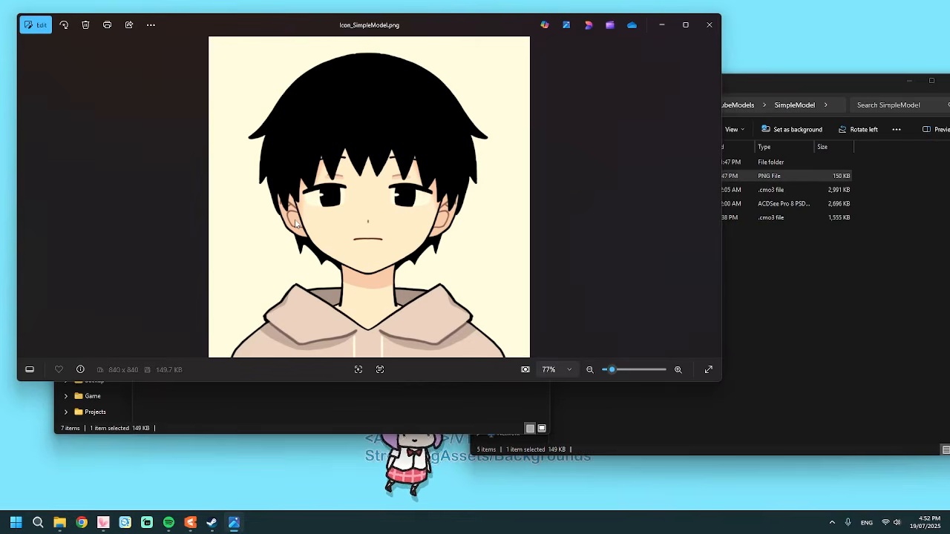
click(707, 23)
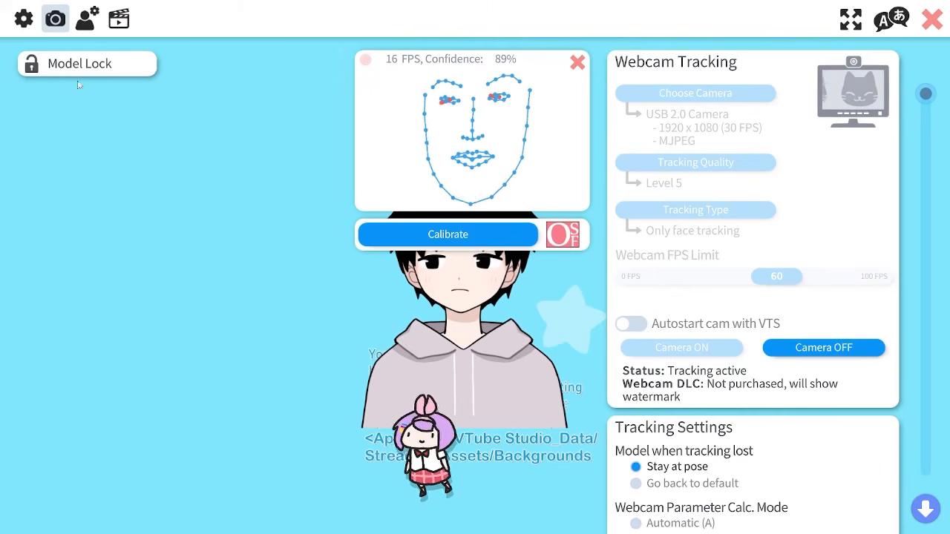
Set Icon_SimpleModel.png as the icon of Model_ByPunniz in its model settings
click(88, 21)
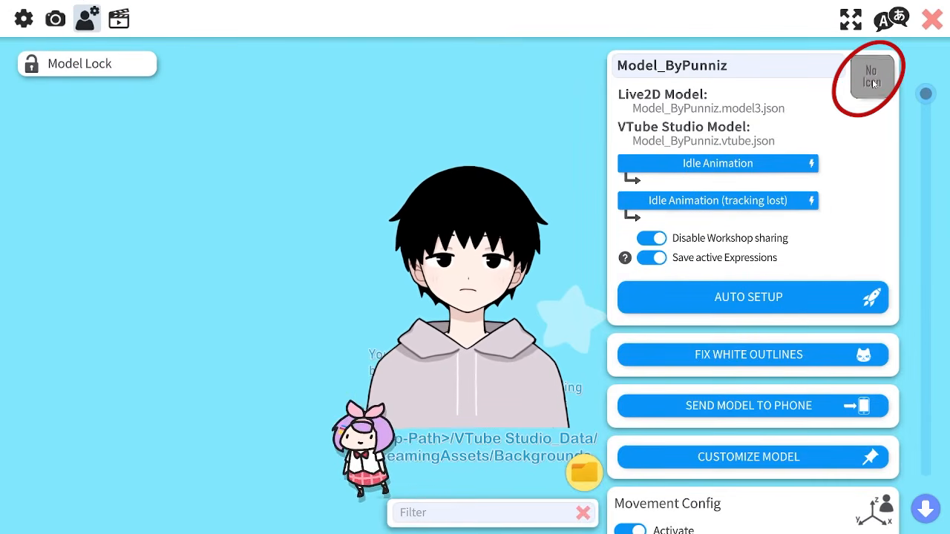
click(873, 83)
click(397, 210)
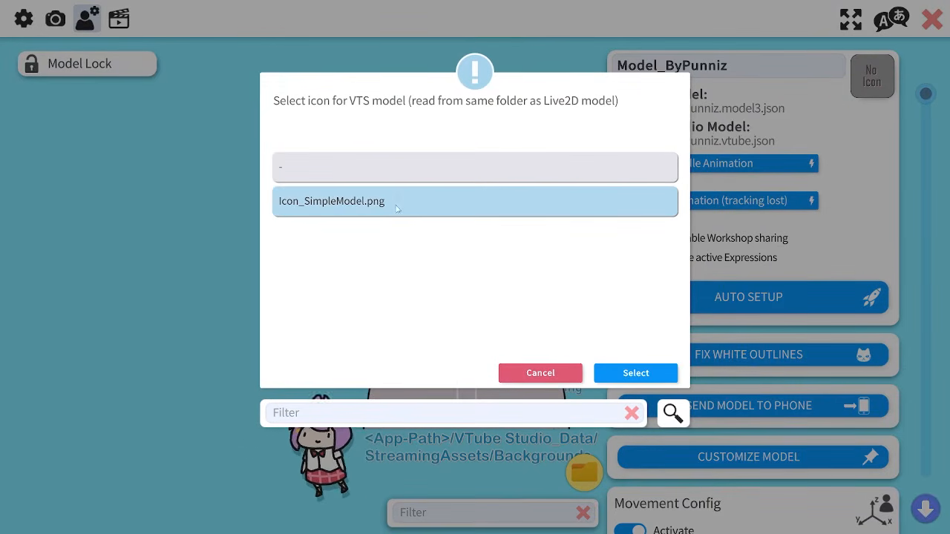
click(620, 374)
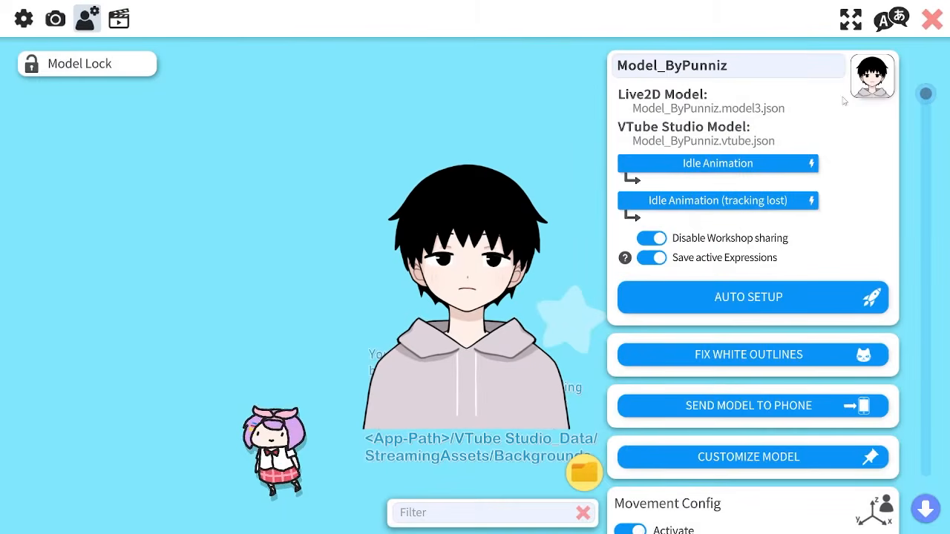
Switch to the PunnizNew model and try out its on-screen hotkey buttons
click(26, 90)
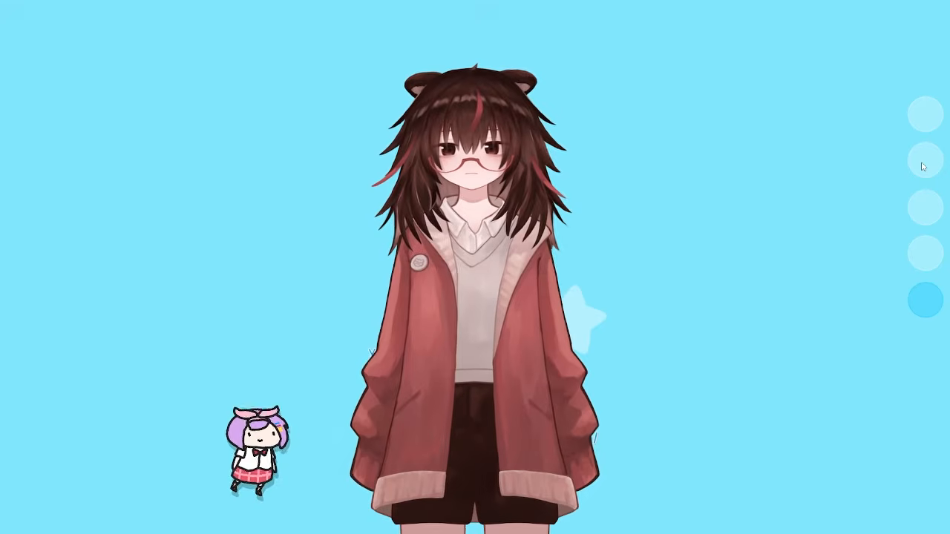
click(923, 166)
click(923, 126)
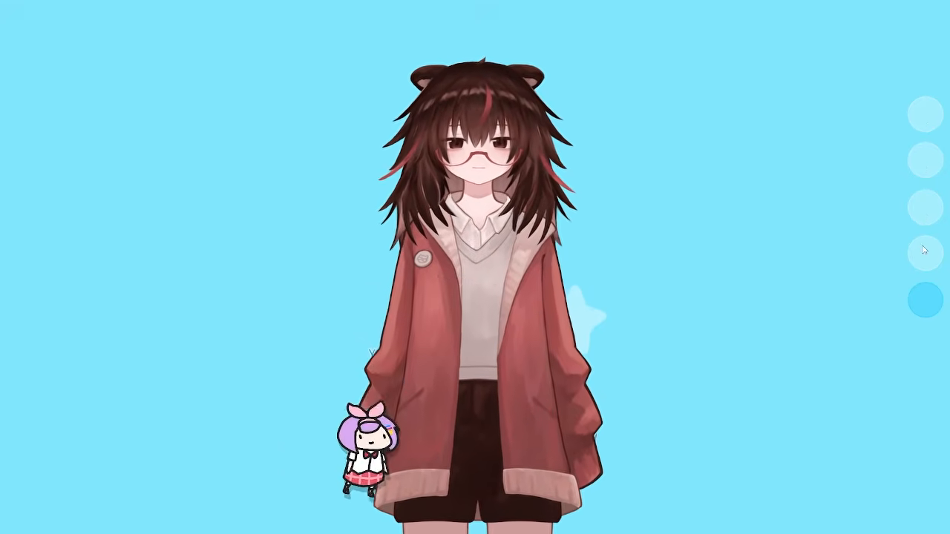
double_click(636, 178)
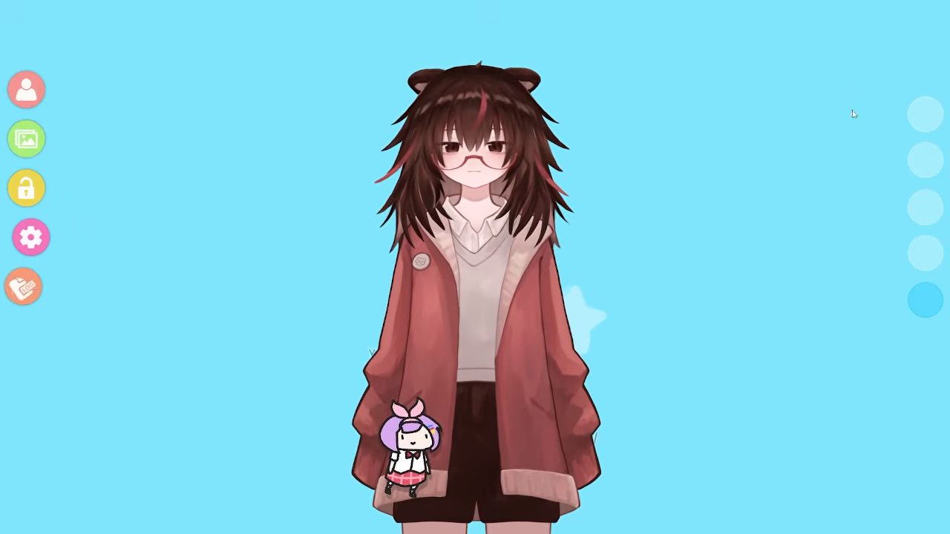
Look through PunnizNew's hotkey settings, and start creating a new expression in the Expression Editor
click(21, 242)
click(86, 18)
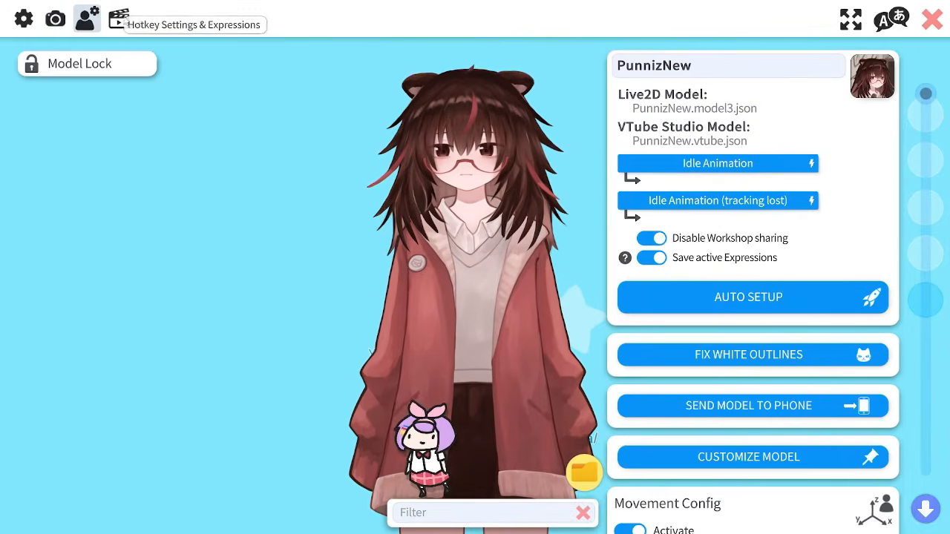
click(131, 26)
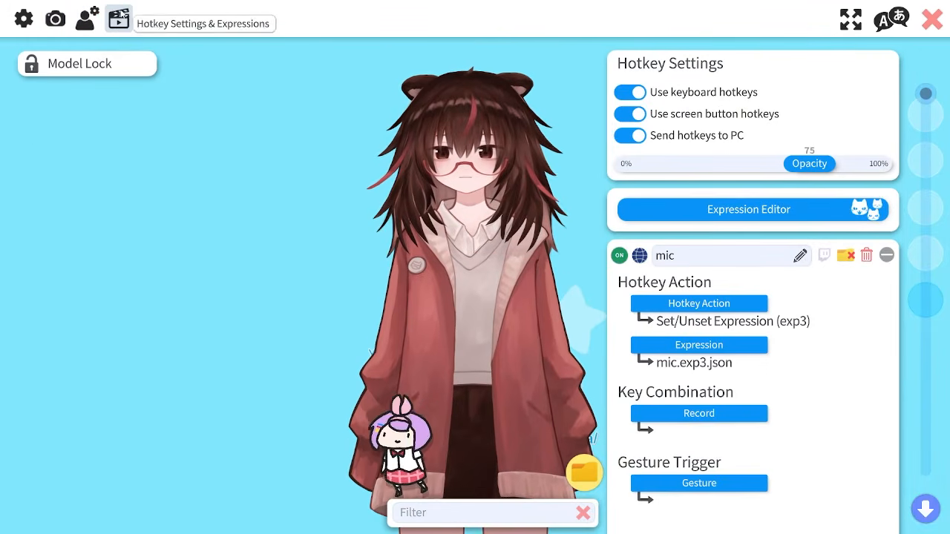
scroll(828, 281, down, 1)
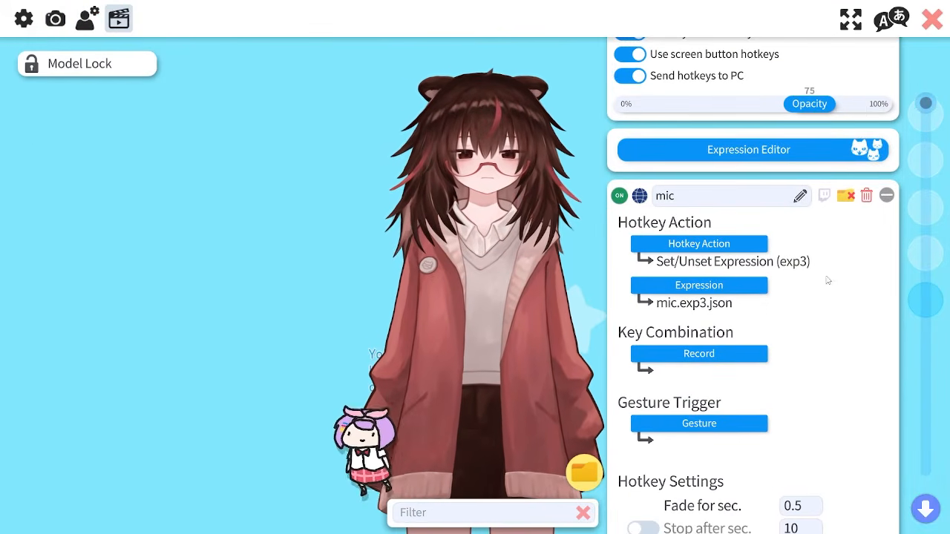
scroll(790, 209, up, 1)
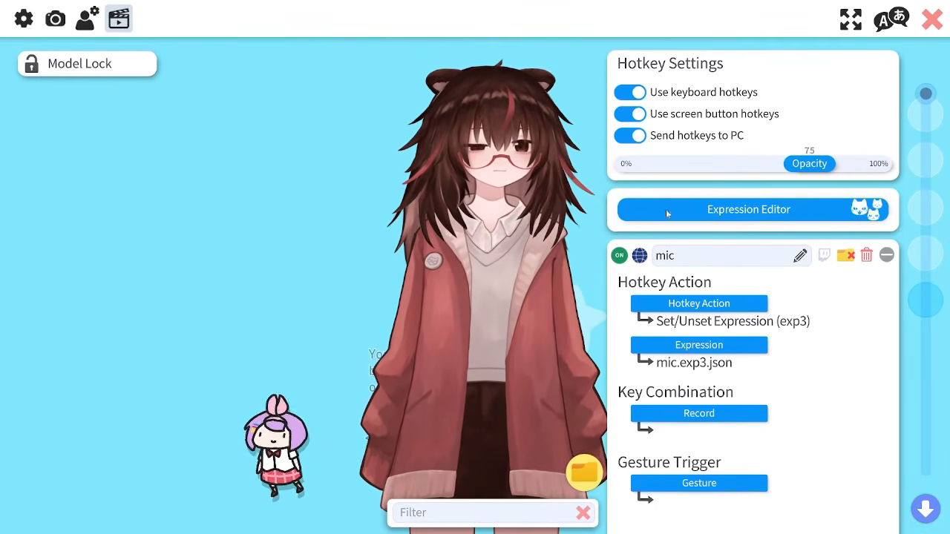
click(765, 209)
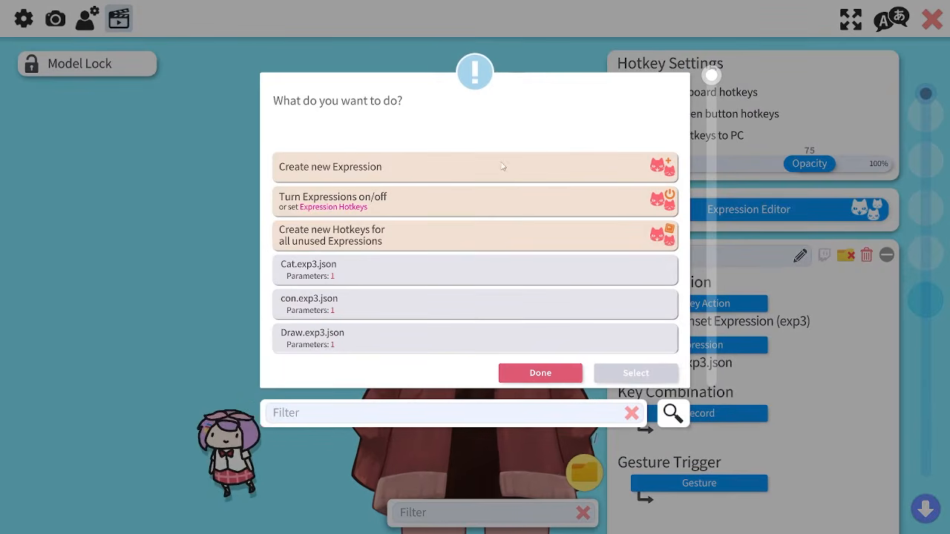
click(635, 373)
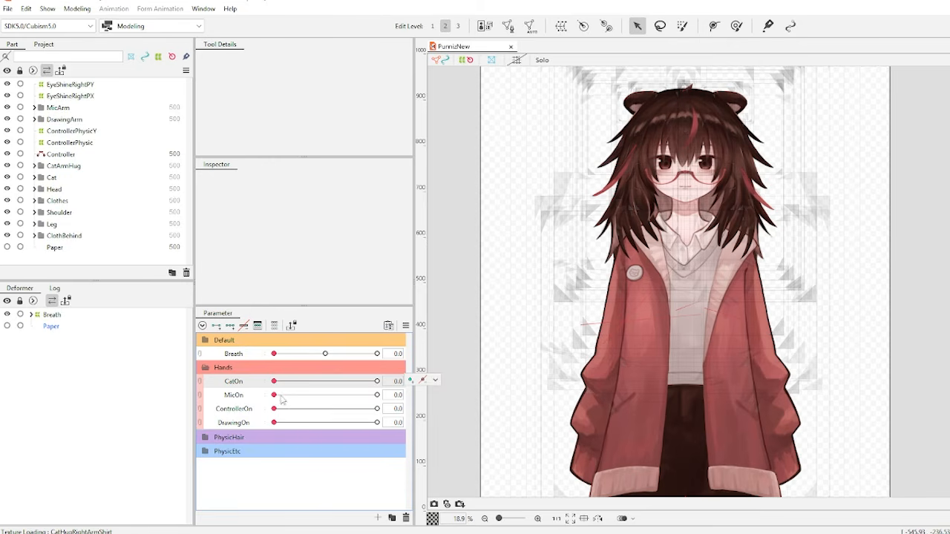
Name the new expression micon, enable only its MicOn parameter at 1, save it and finish editing expressions
mouse_move(273, 394)
mouse_down()
mouse_move(376, 395)
mouse_move(273, 394)
mouse_up()
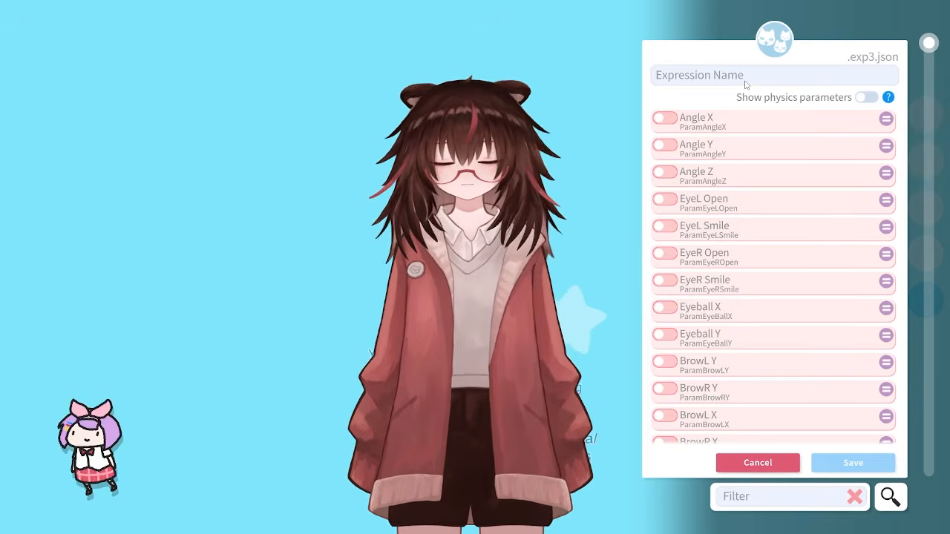
text(mic)
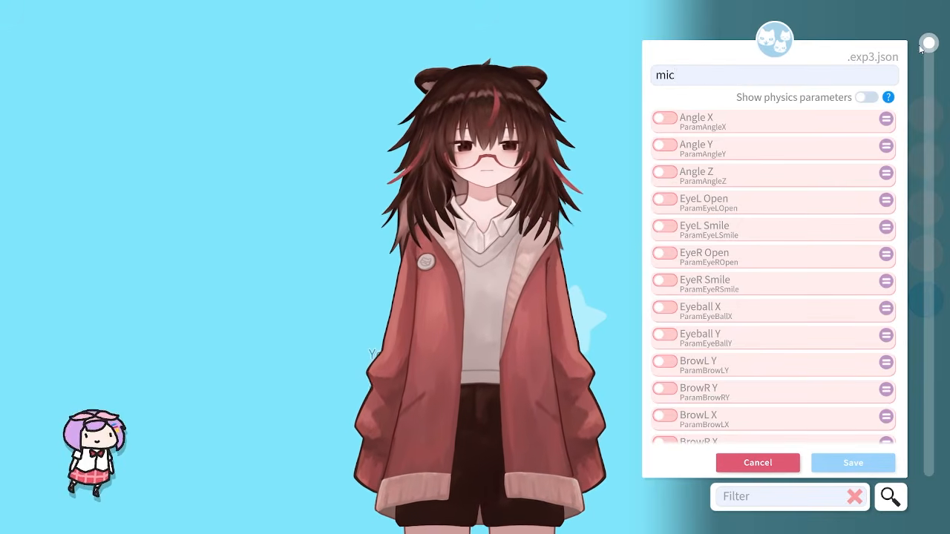
drag(930, 50, 912, 448)
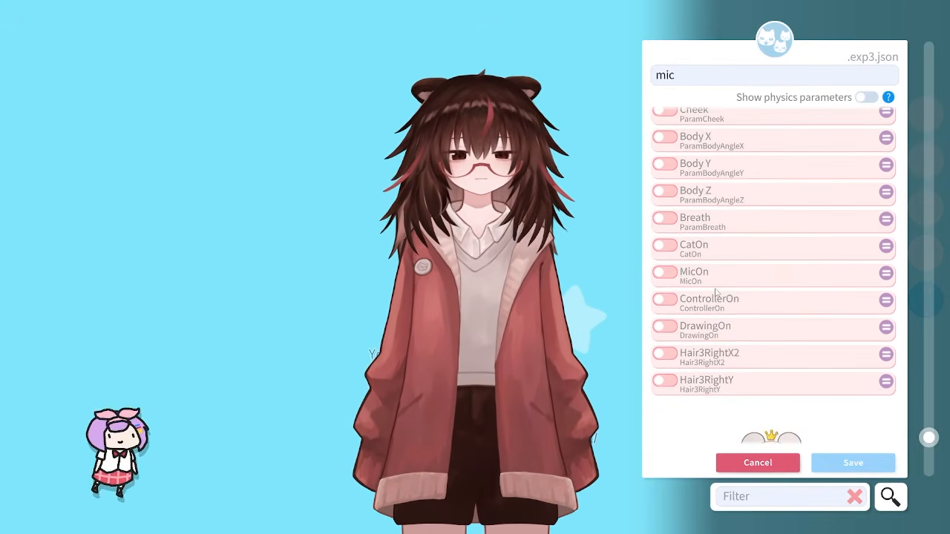
click(664, 273)
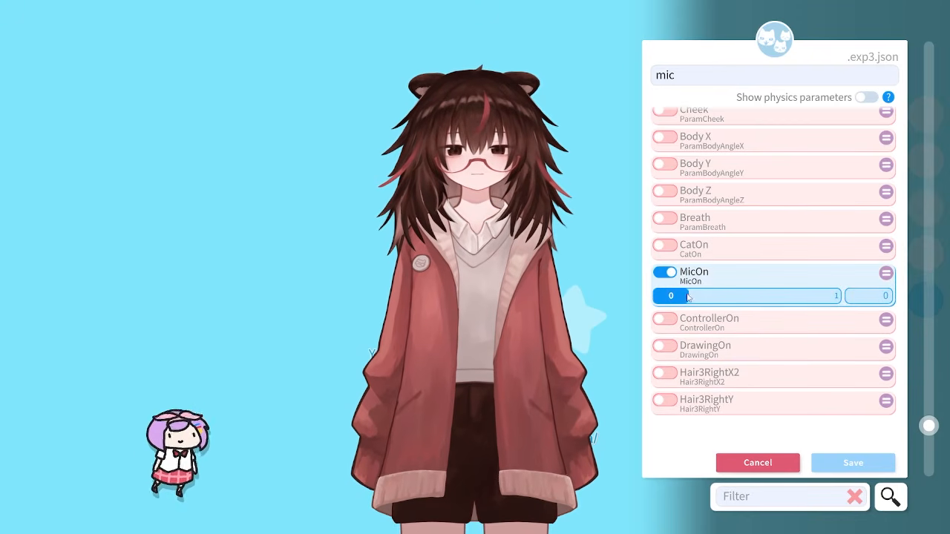
drag(678, 300, 843, 299)
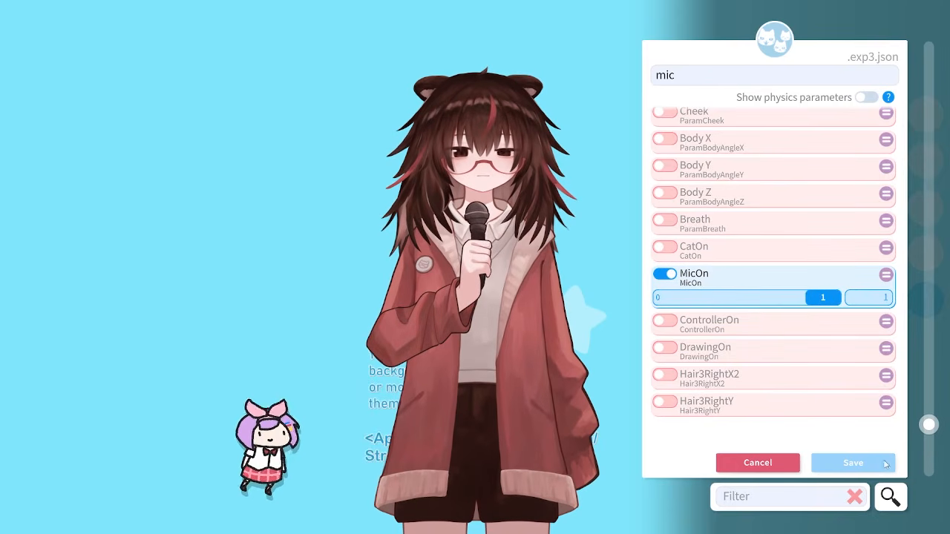
text(on)
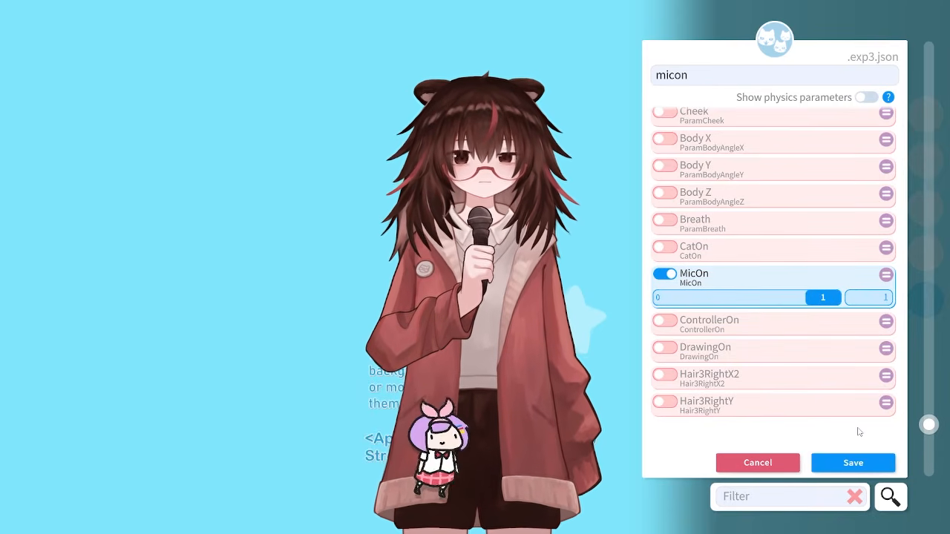
click(851, 463)
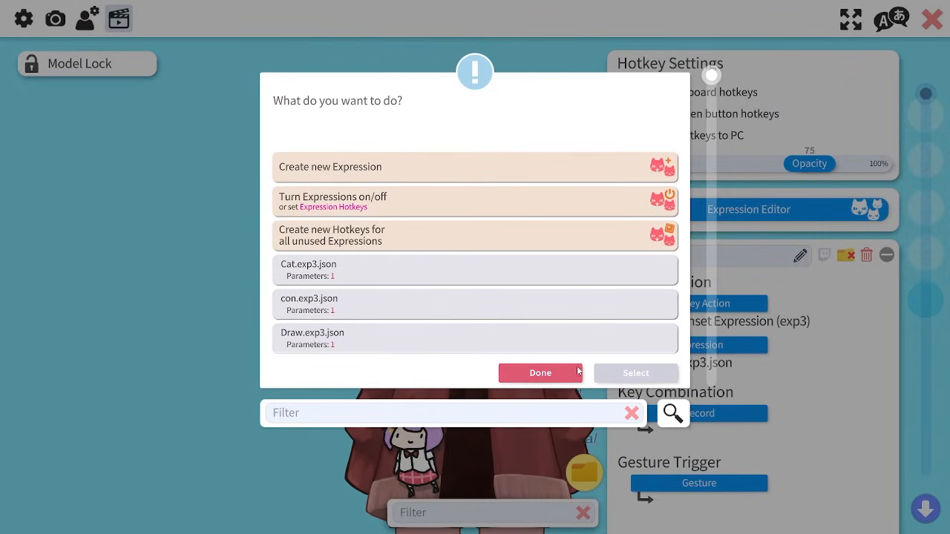
click(539, 374)
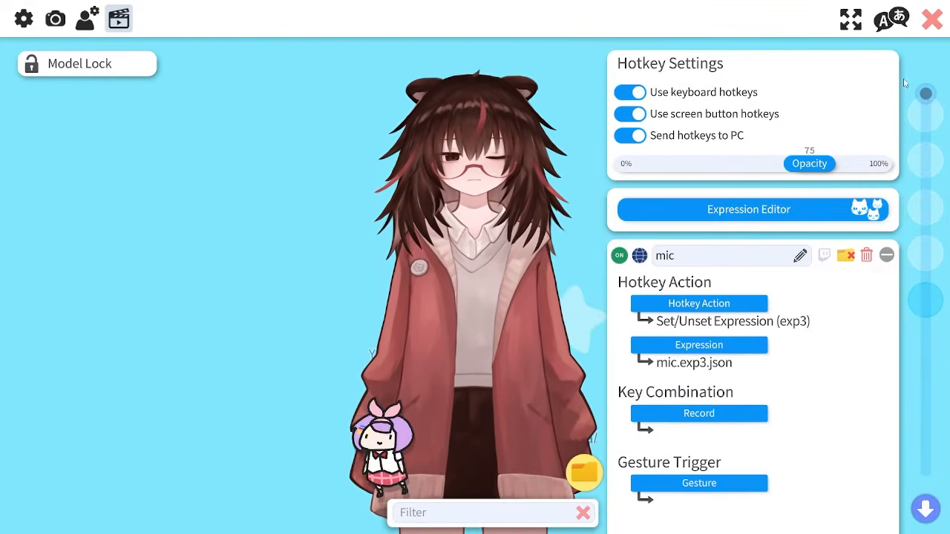
Add a new hotkey at the end of the hotkey list and name it mic
drag(925, 94, 906, 530)
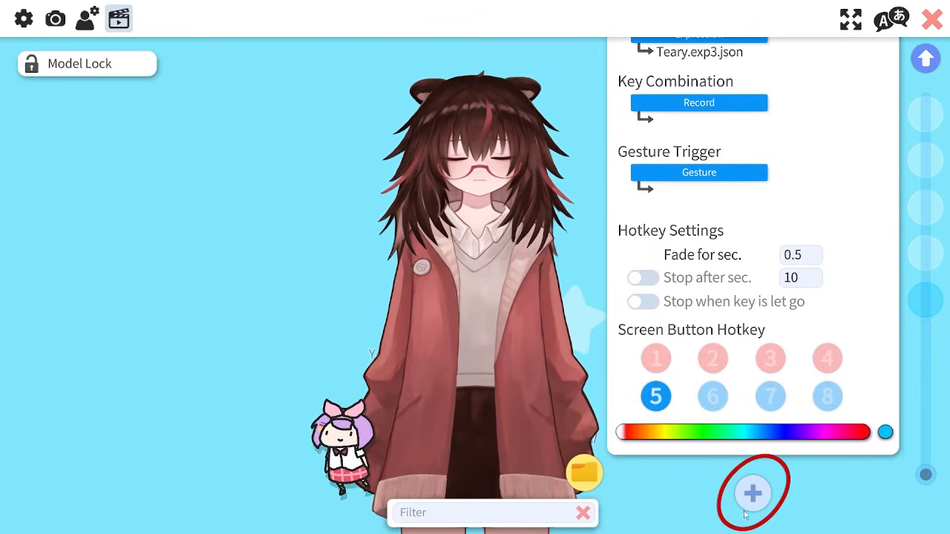
click(764, 500)
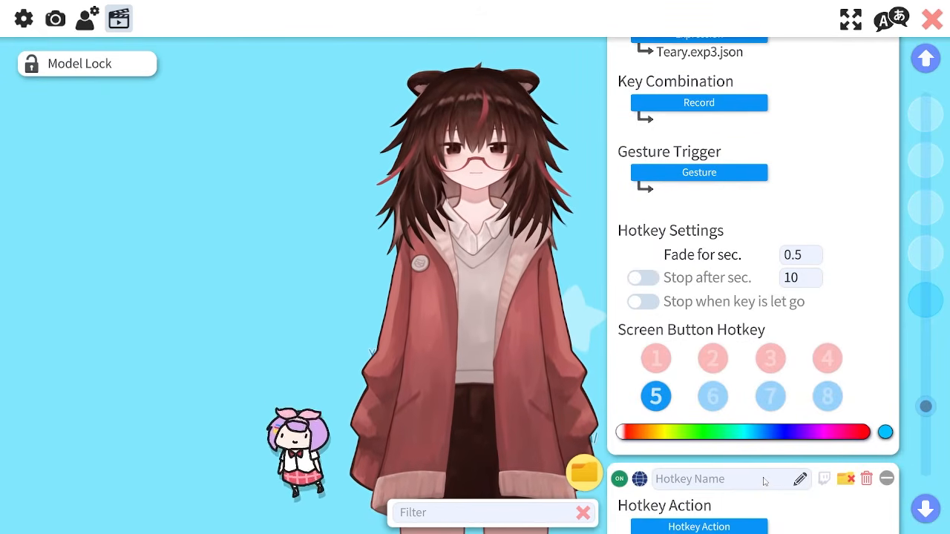
scroll(778, 439, down, 3)
click(797, 186)
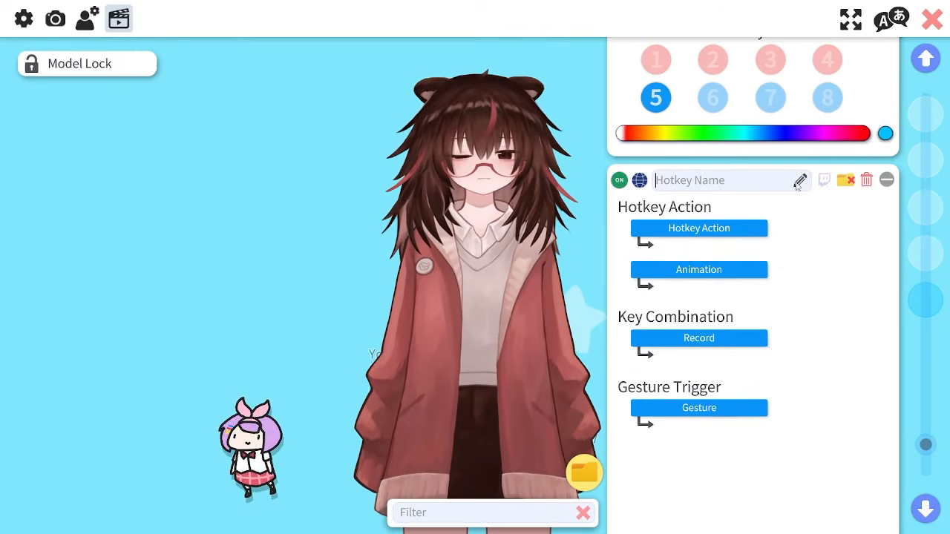
text(mic)
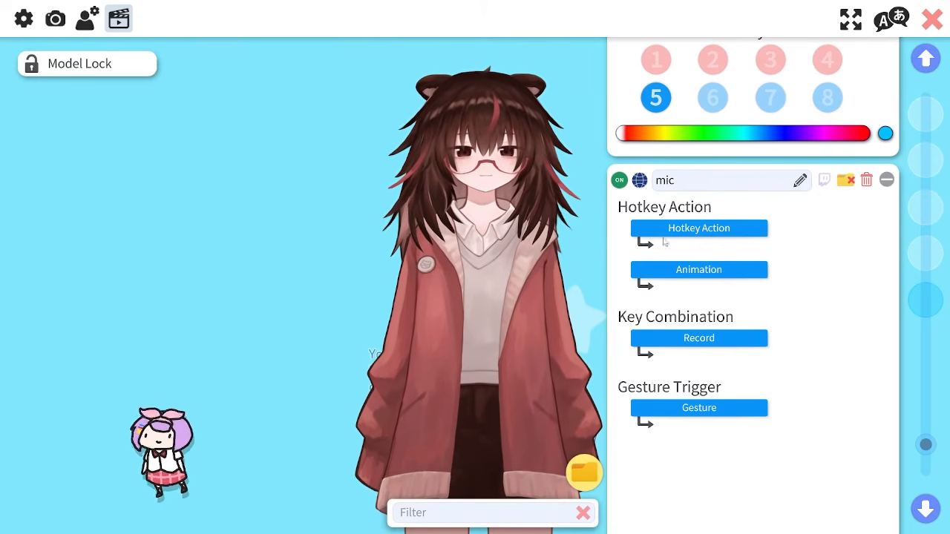
Set the new mic hotkey's action to Set/Unset Expression (exp3) and assign the mic expression to it
click(697, 231)
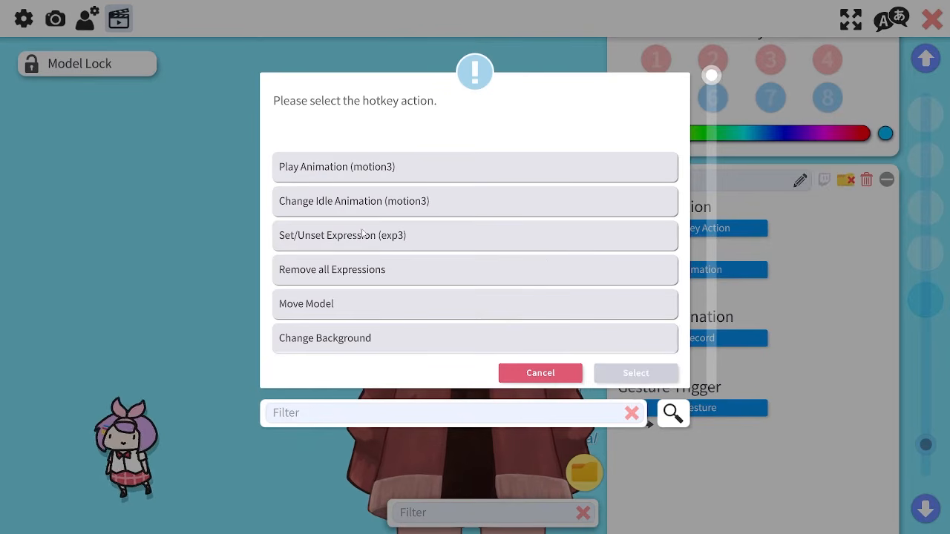
click(335, 235)
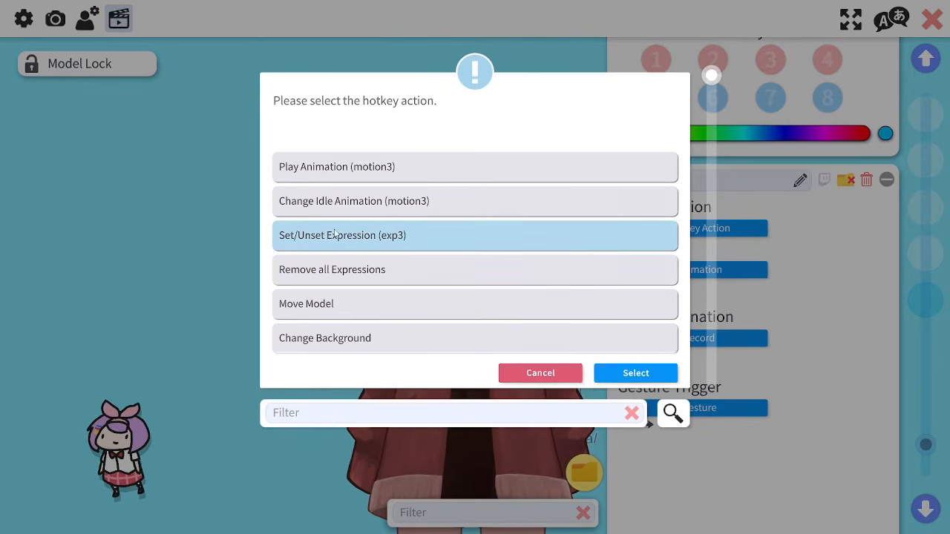
click(615, 374)
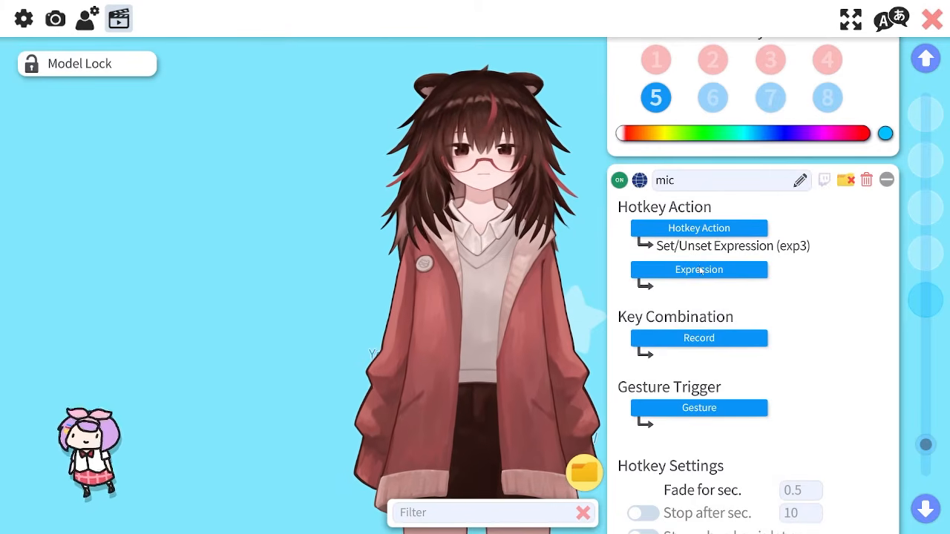
click(700, 270)
scroll(677, 282, down, 1)
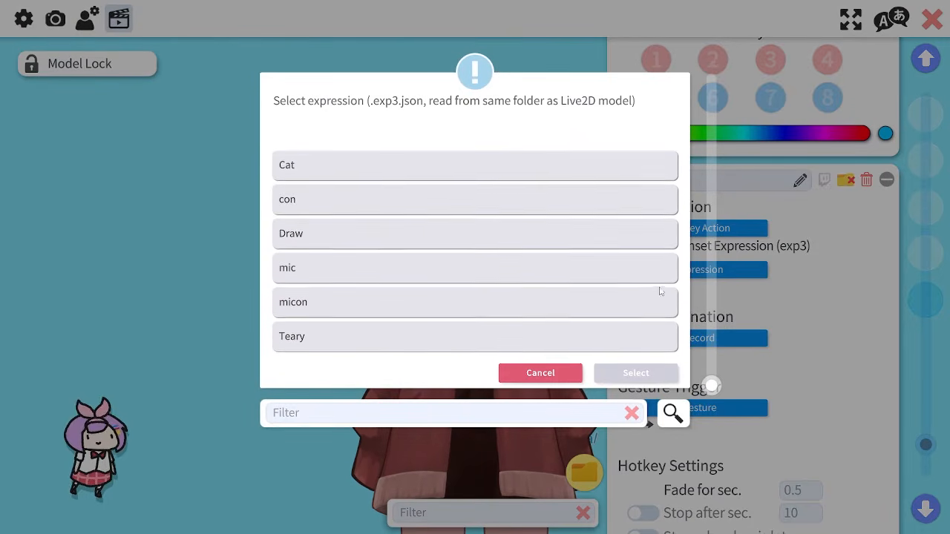
click(649, 279)
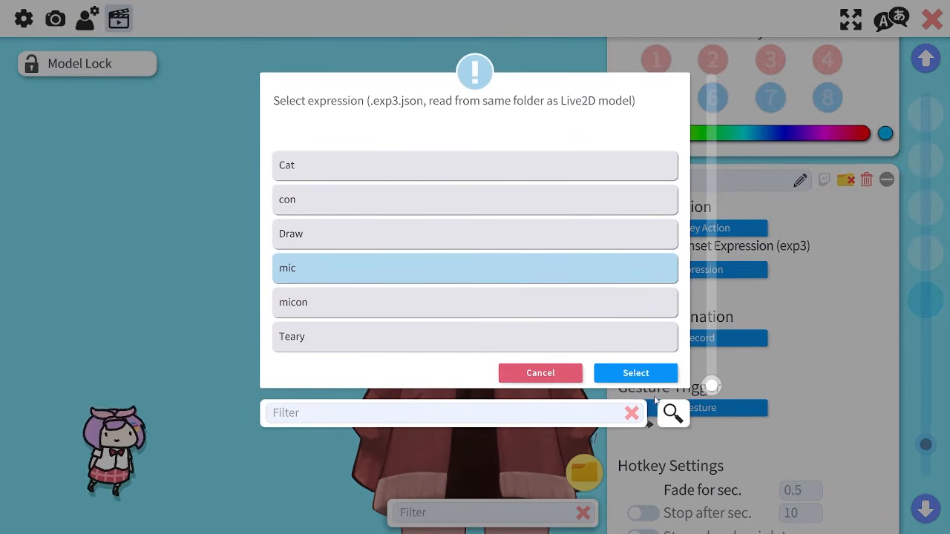
click(646, 374)
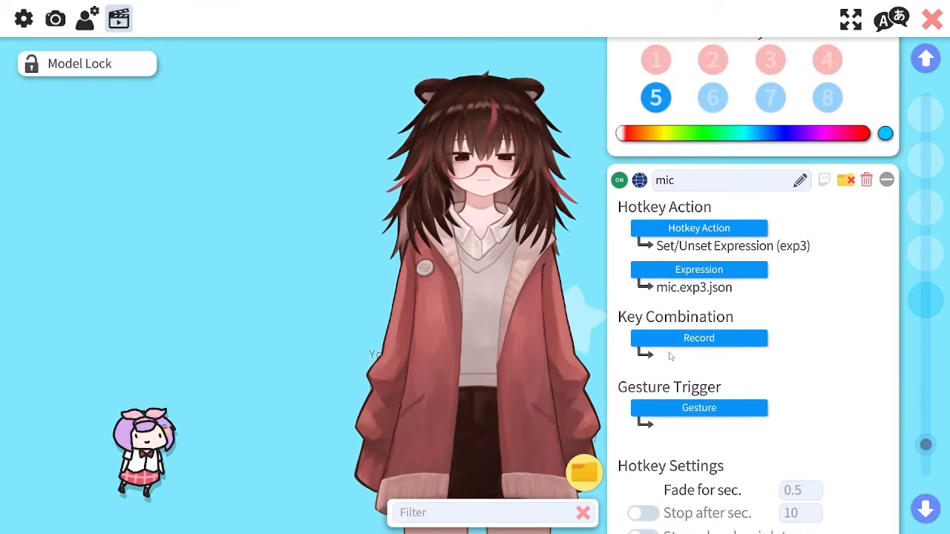
View the new mic hotkey's key recording dialog without registering keys, and review its gesture and screen button options
scroll(685, 306, down, 1)
click(684, 304)
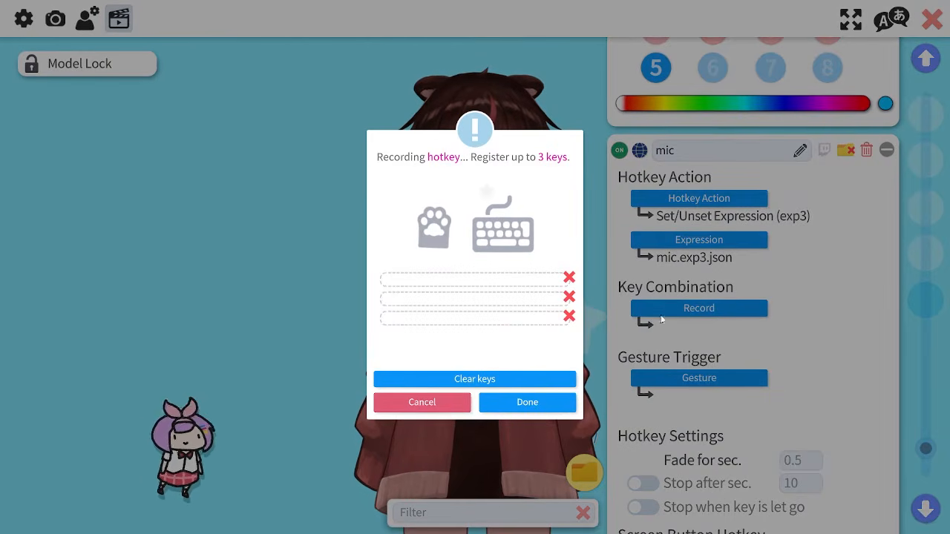
click(569, 402)
scroll(676, 335, down, 2)
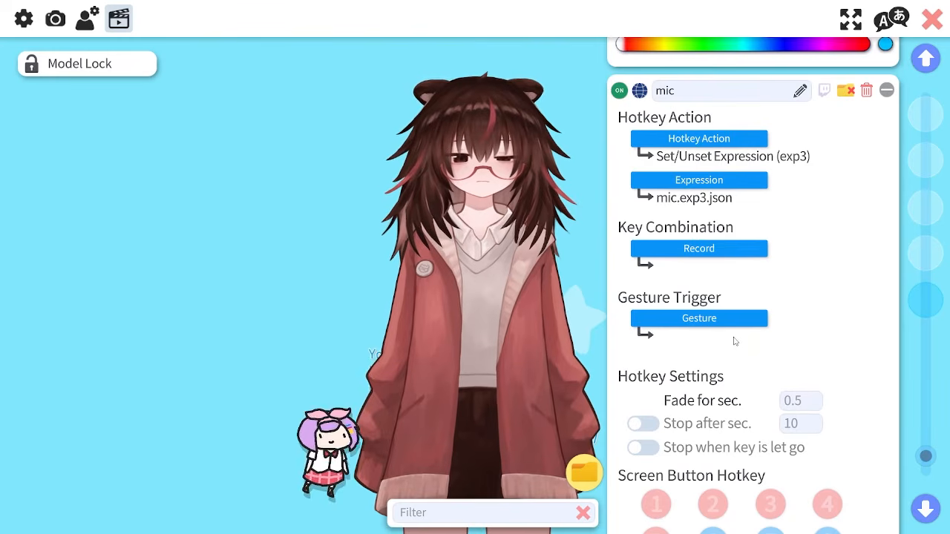
scroll(735, 343, down, 3)
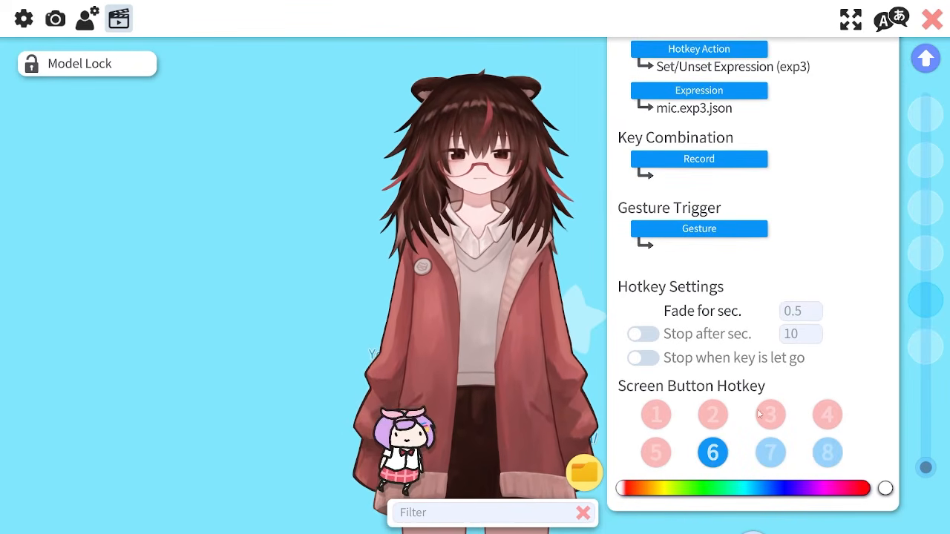
Turn off the use of screen button hotkeys in the general hotkey settings
scroll(772, 371, up, 8)
click(629, 115)
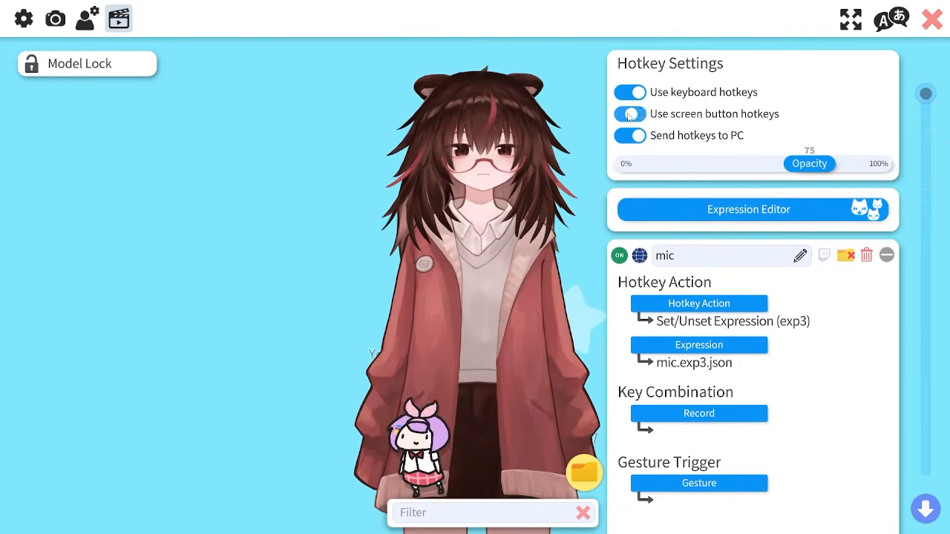
click(630, 115)
click(628, 114)
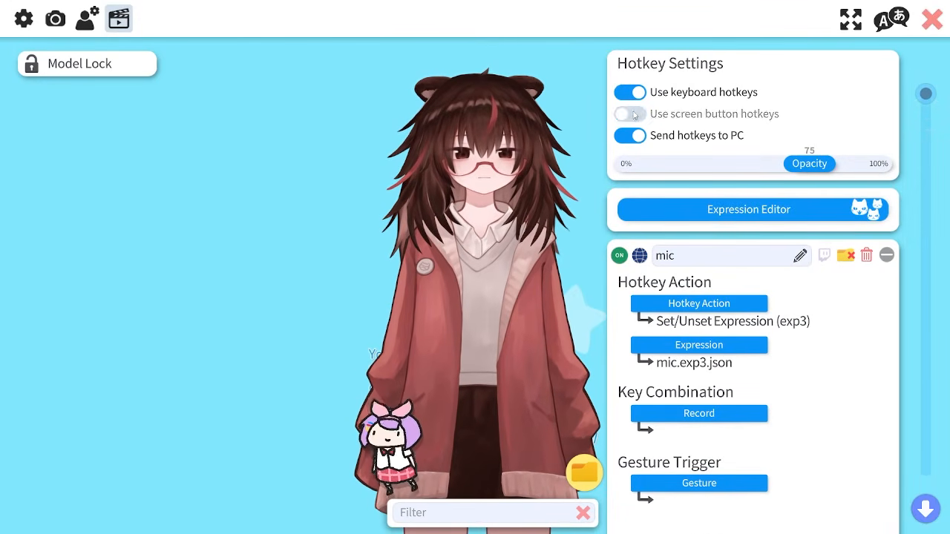
Turn the screen button hotkeys back on, close the settings and test the mic expression with its on-screen button
click(627, 115)
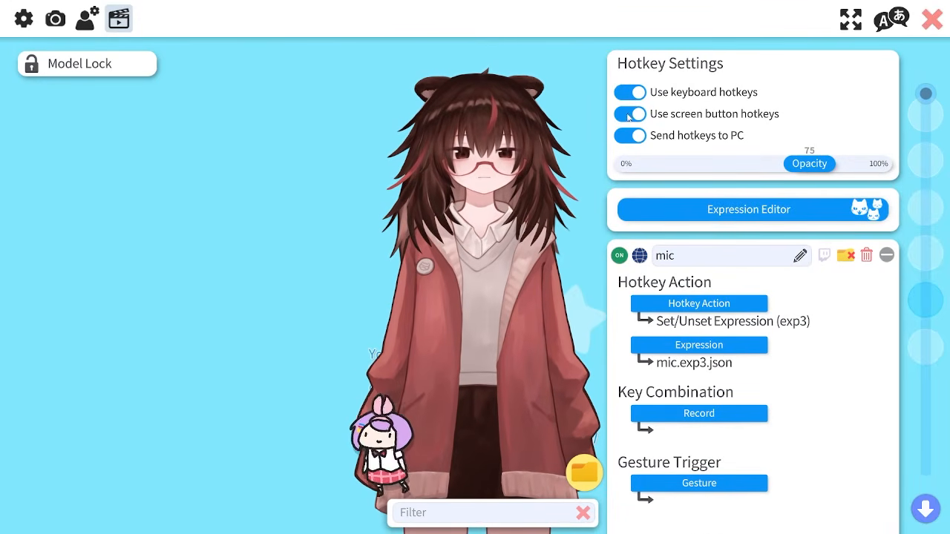
click(936, 20)
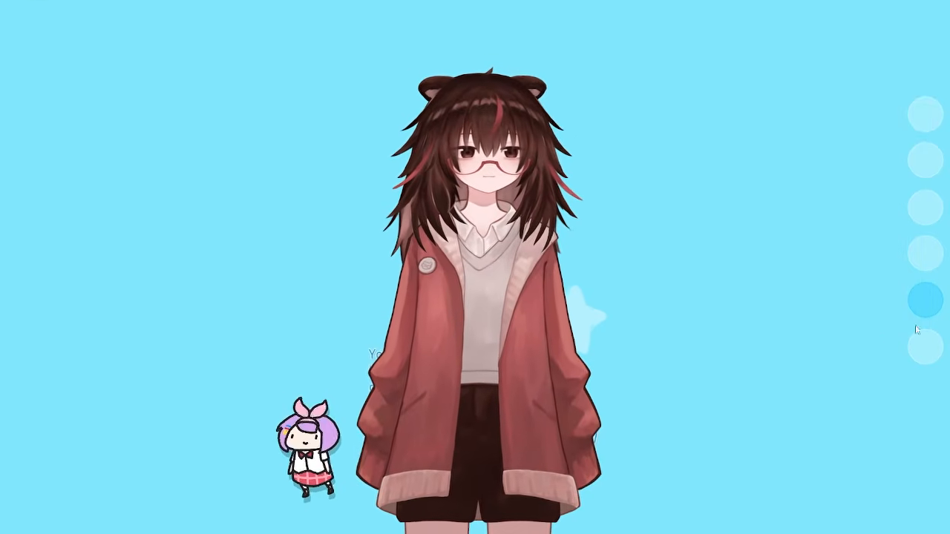
click(929, 354)
click(928, 354)
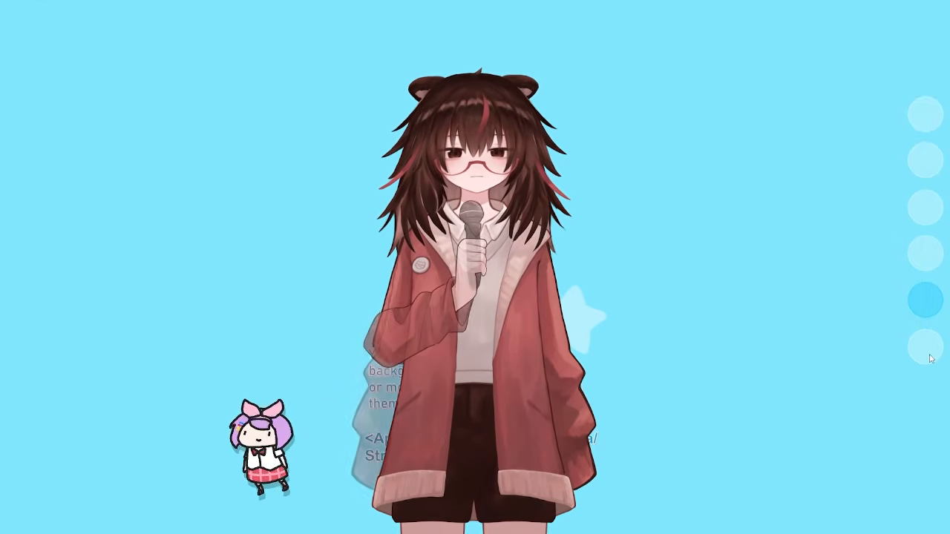
click(928, 351)
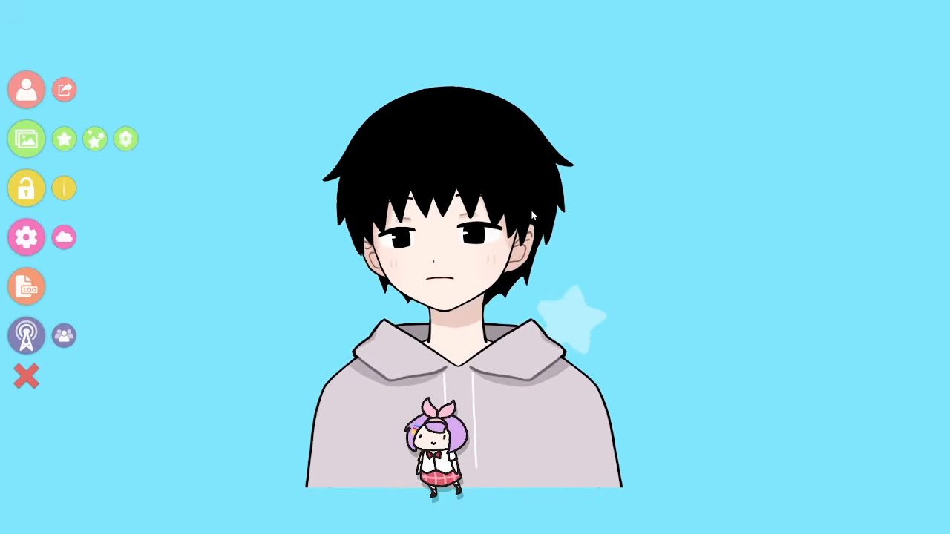
Set the background to ColorPicker in white and keep Transparent in capture enabled
click(33, 143)
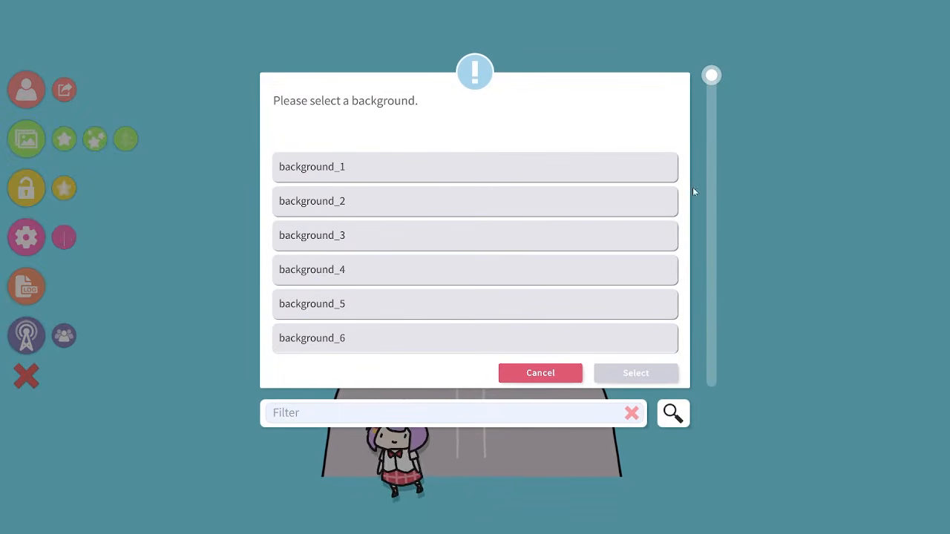
drag(711, 77, 687, 402)
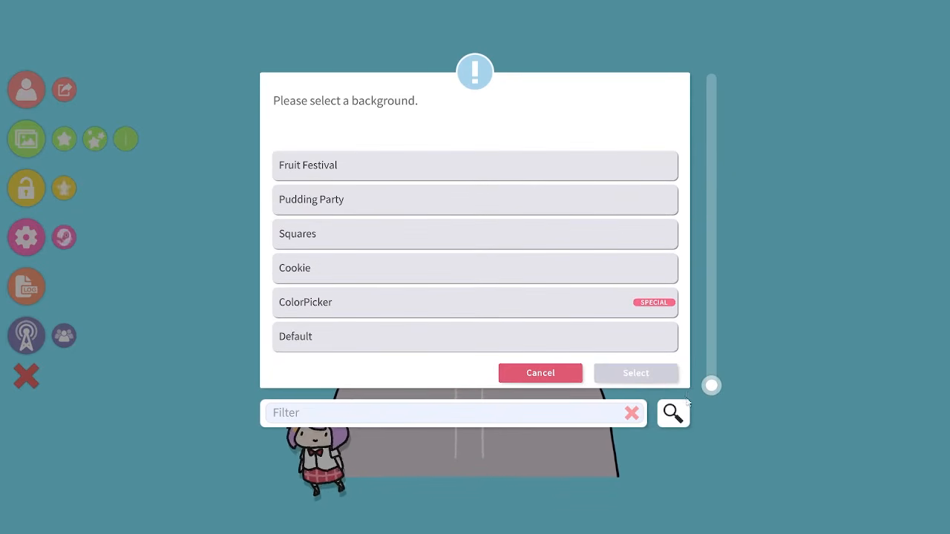
click(466, 312)
click(610, 373)
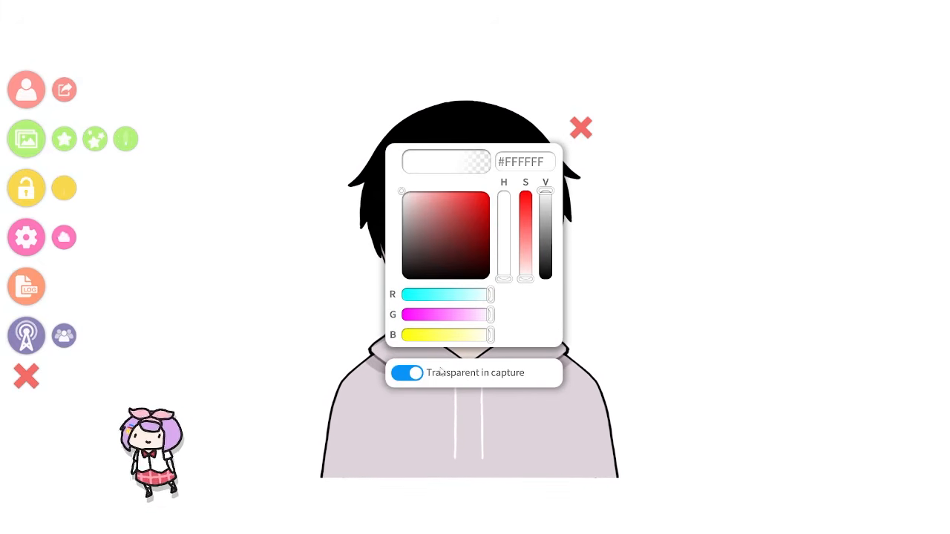
click(410, 372)
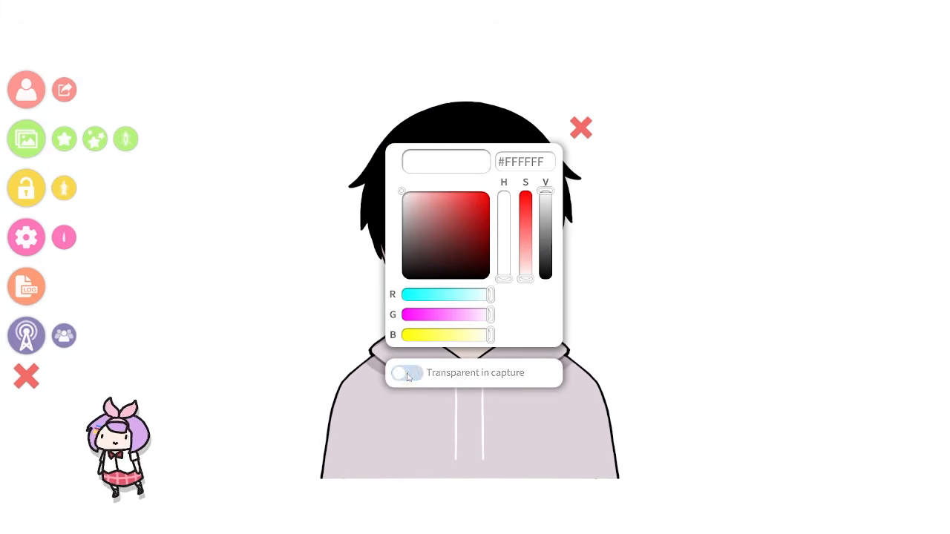
click(413, 371)
click(582, 130)
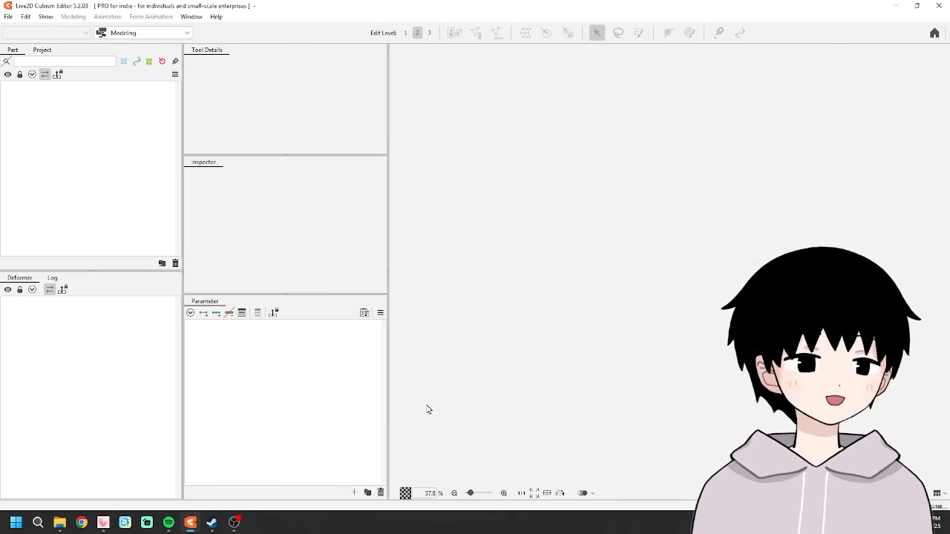
Switch to OBS, hide the Scenes dock and show it again
click(235, 523)
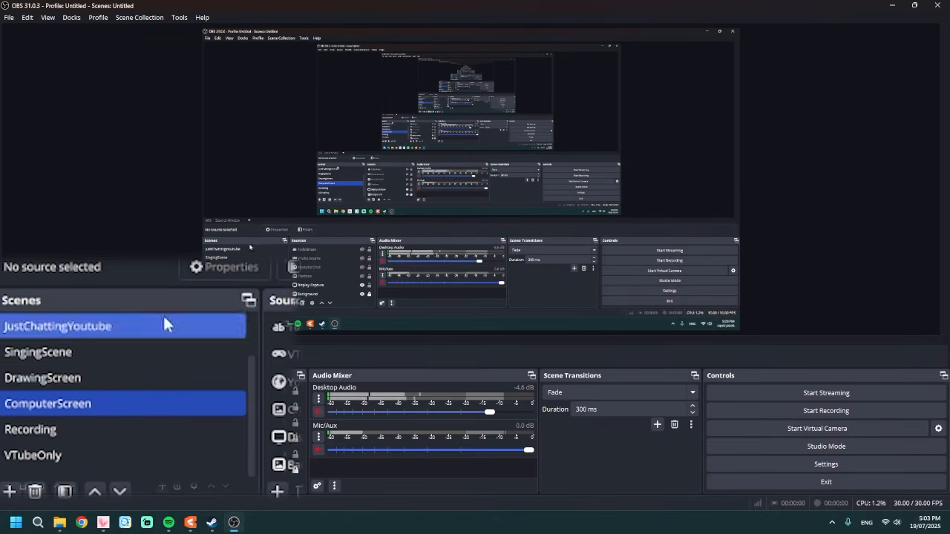
click(79, 16)
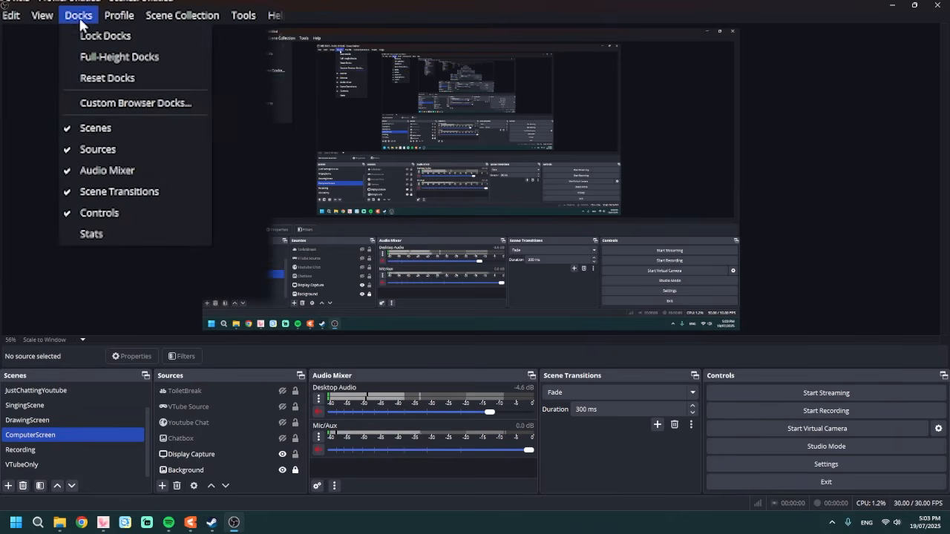
click(108, 124)
click(79, 16)
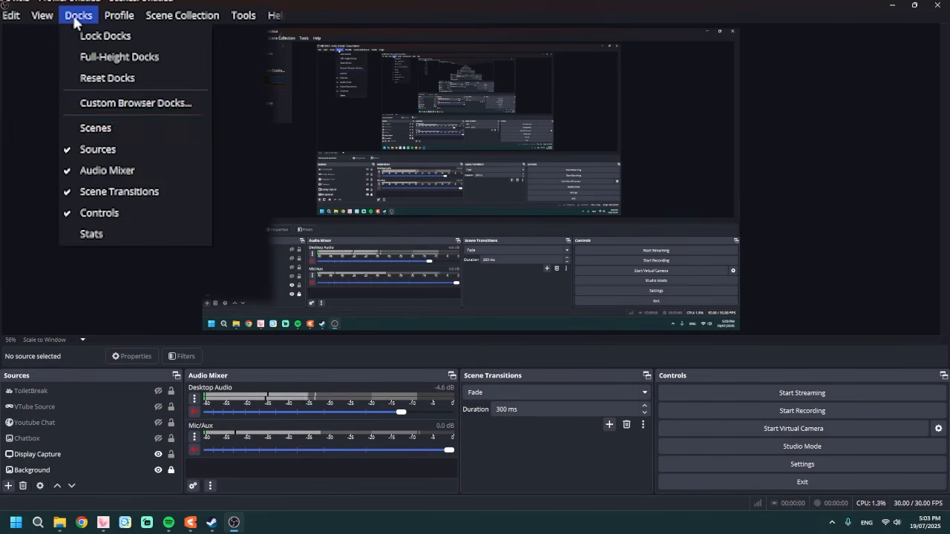
click(123, 125)
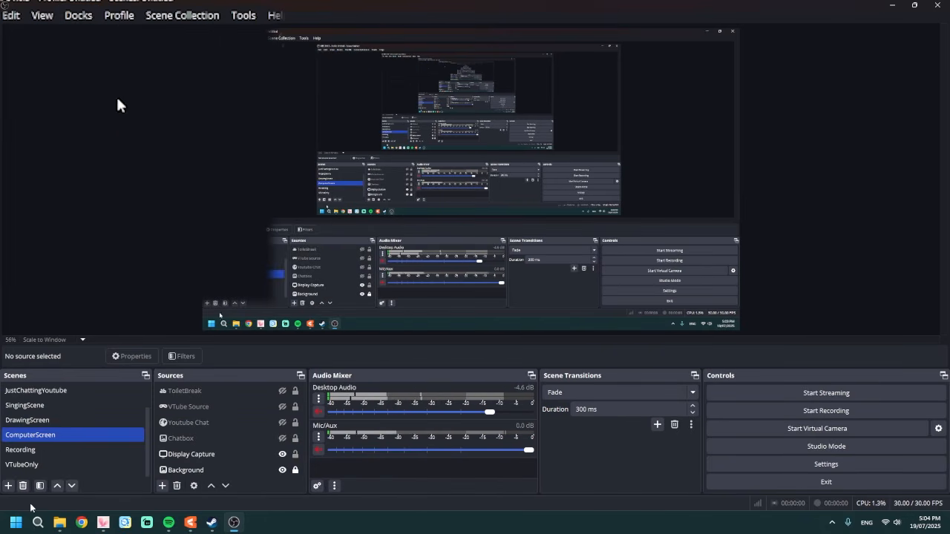
Add a new scene named Vtube Scene
click(9, 486)
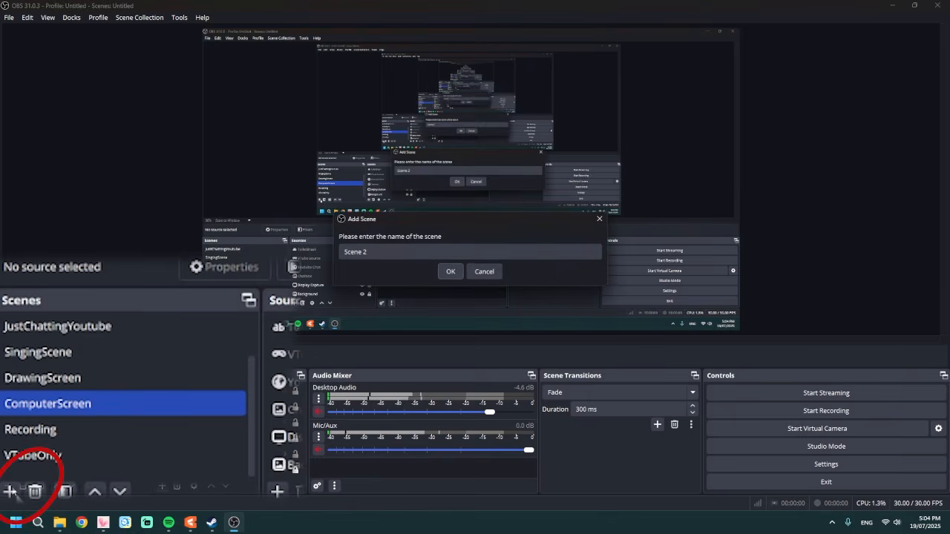
click(445, 251)
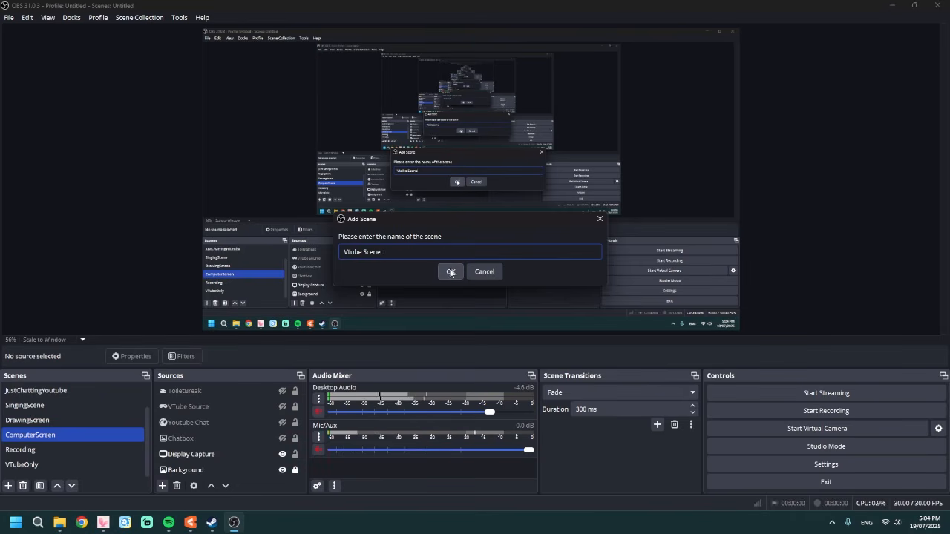
click(450, 273)
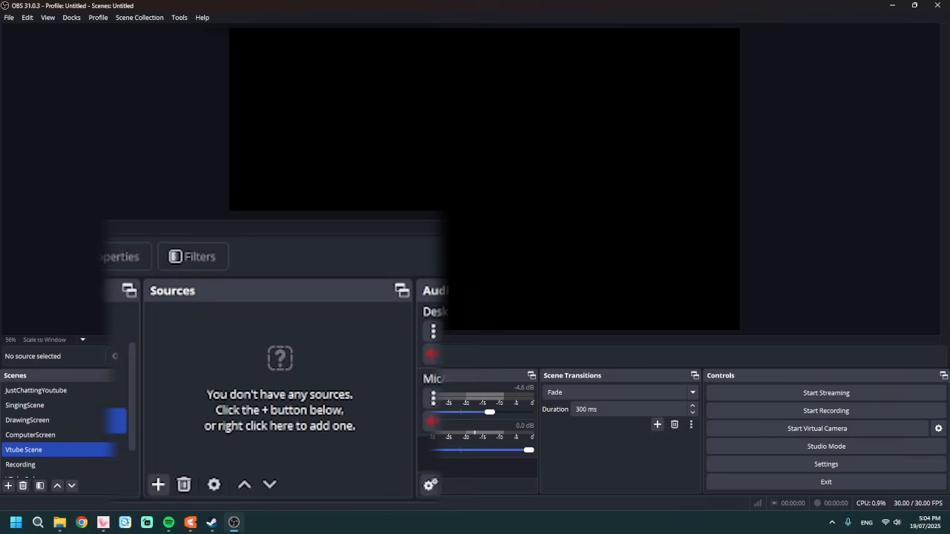
Add a new Game Capture source named Vtube Source to the Vtube Scene
click(164, 482)
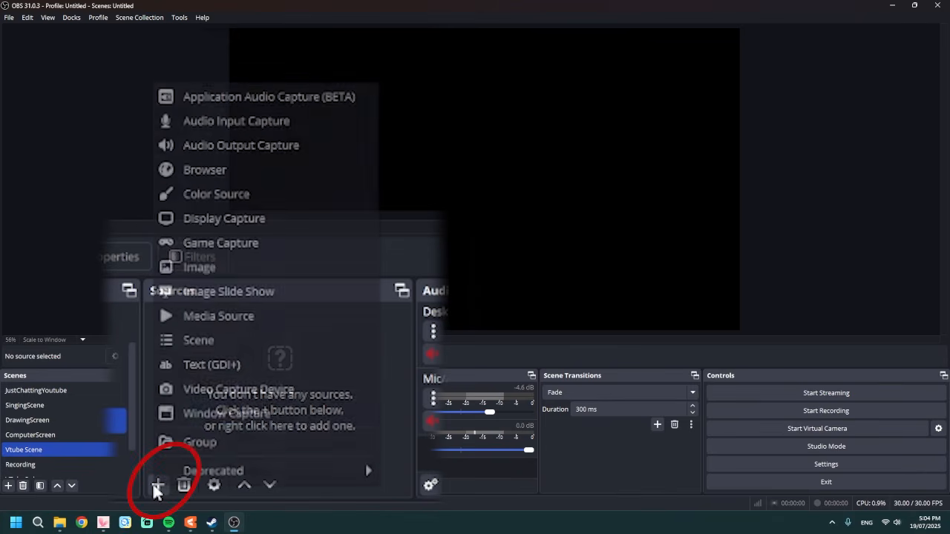
click(296, 241)
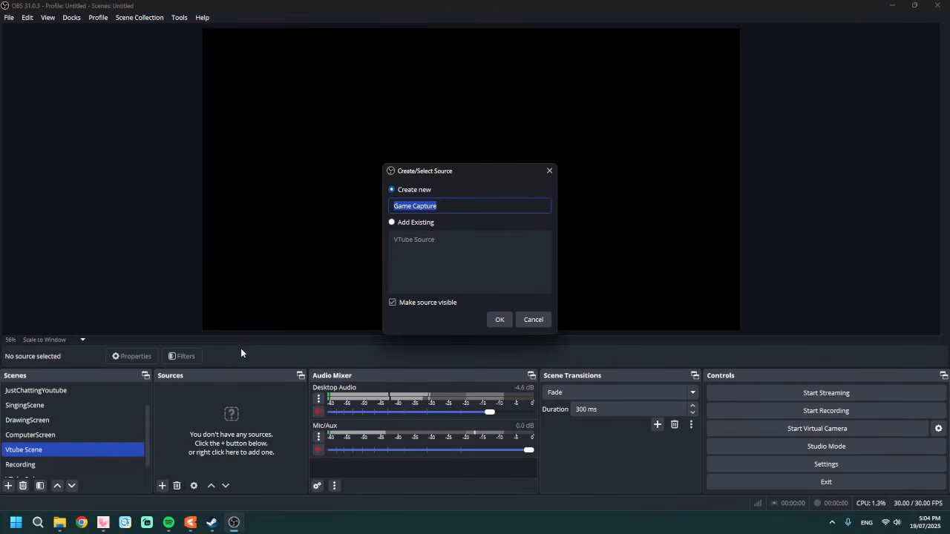
text(Vtube Source)
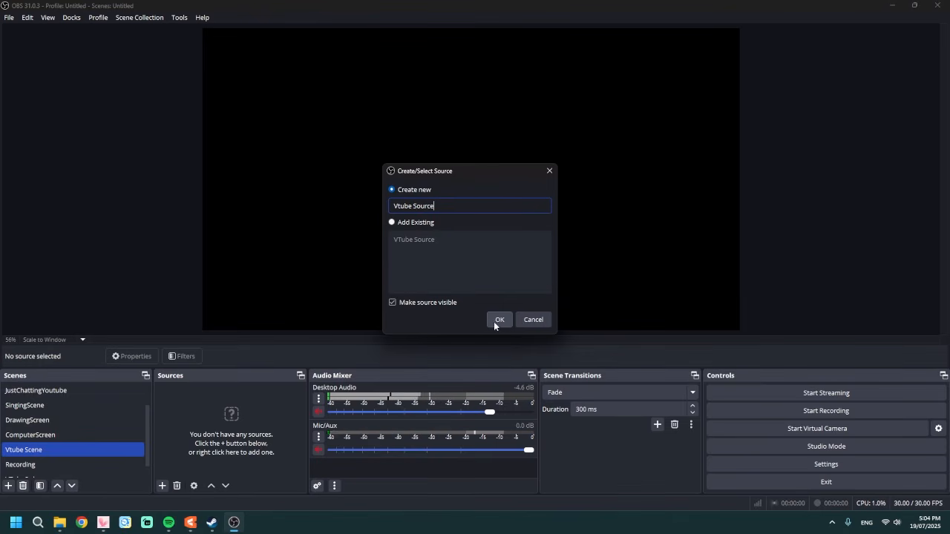
click(497, 321)
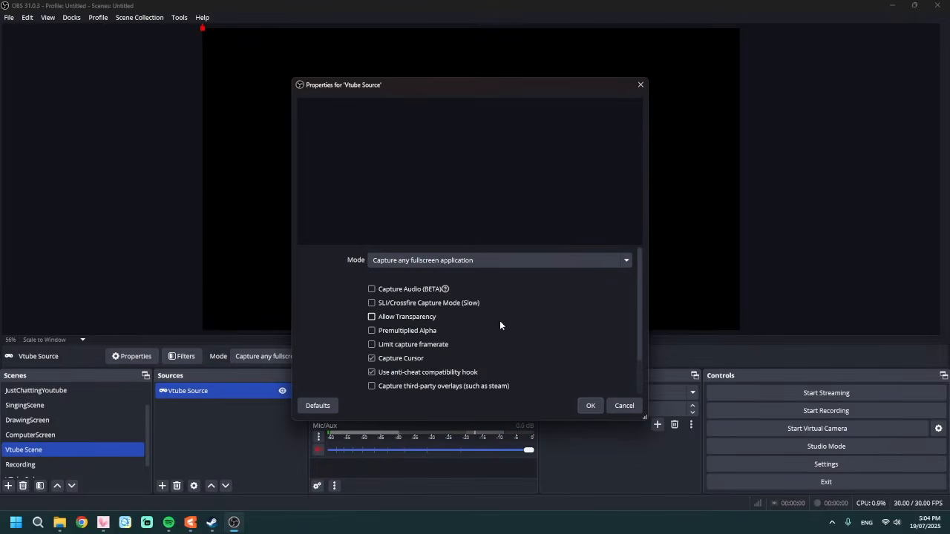
Set Vtube Source to capture the specific VTube Studio window, with Allow Transparency enabled and Capture Cursor disabled
click(460, 265)
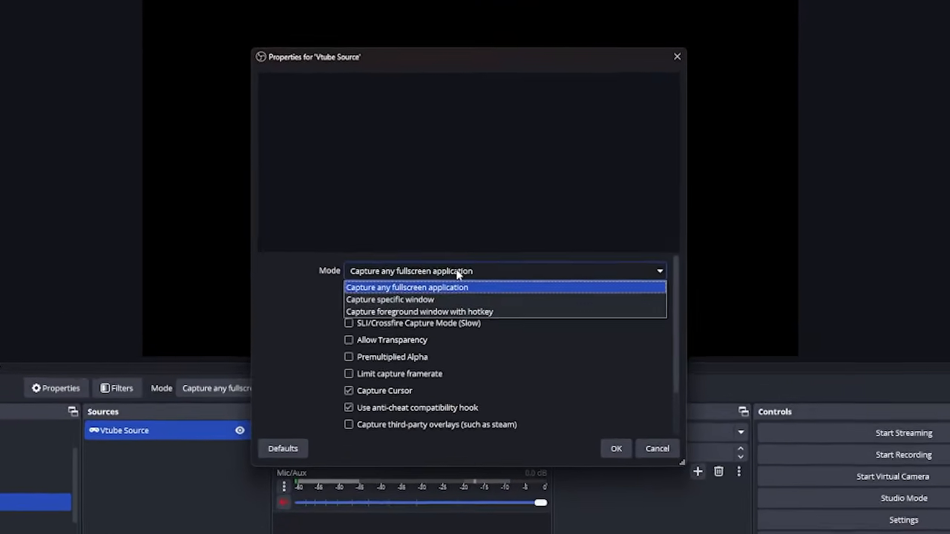
click(368, 312)
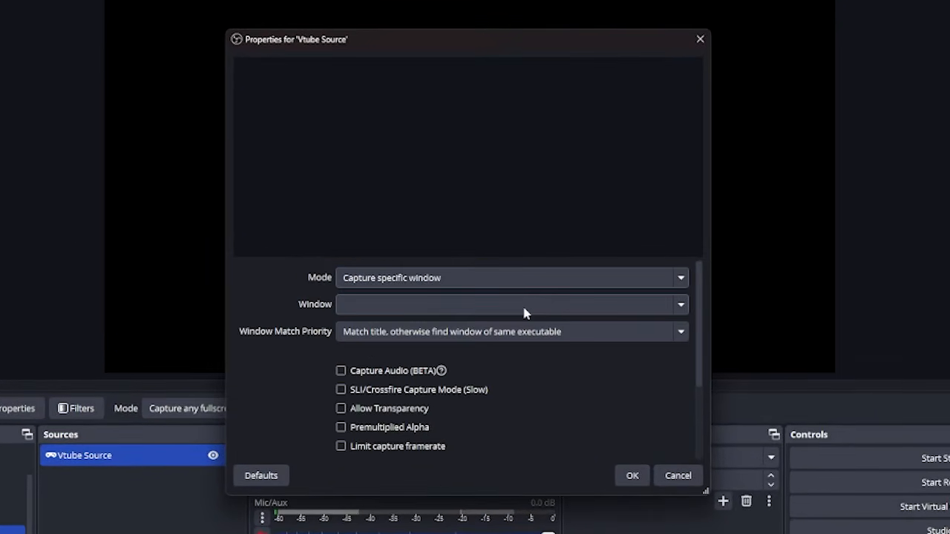
click(521, 303)
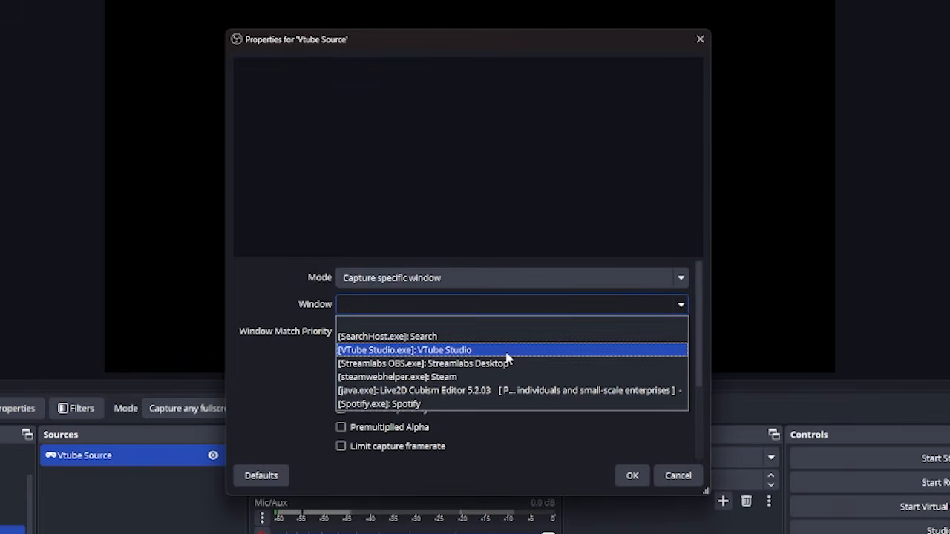
click(508, 349)
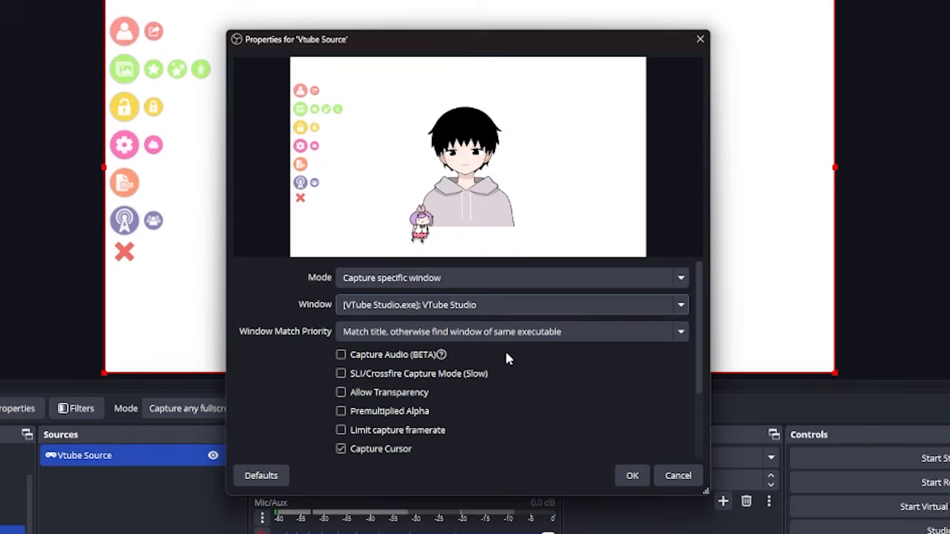
click(396, 397)
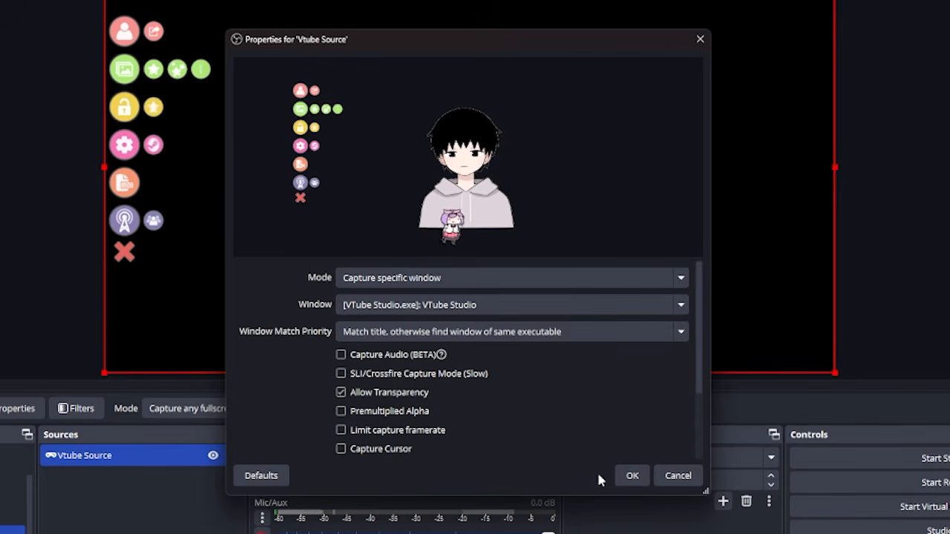
click(631, 476)
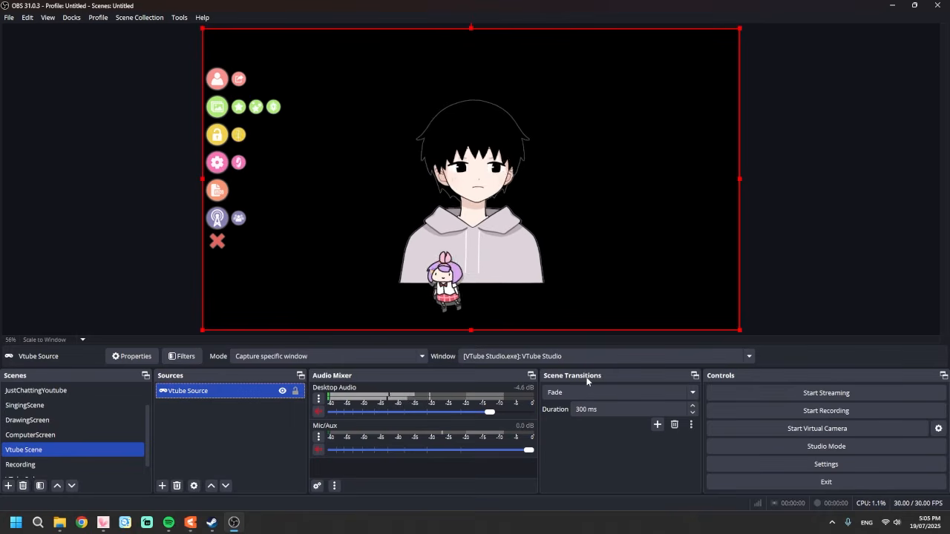
Add a Display Capture source for the DELL S2340L primary monitor and place it below Vtube Source in the source order
click(224, 445)
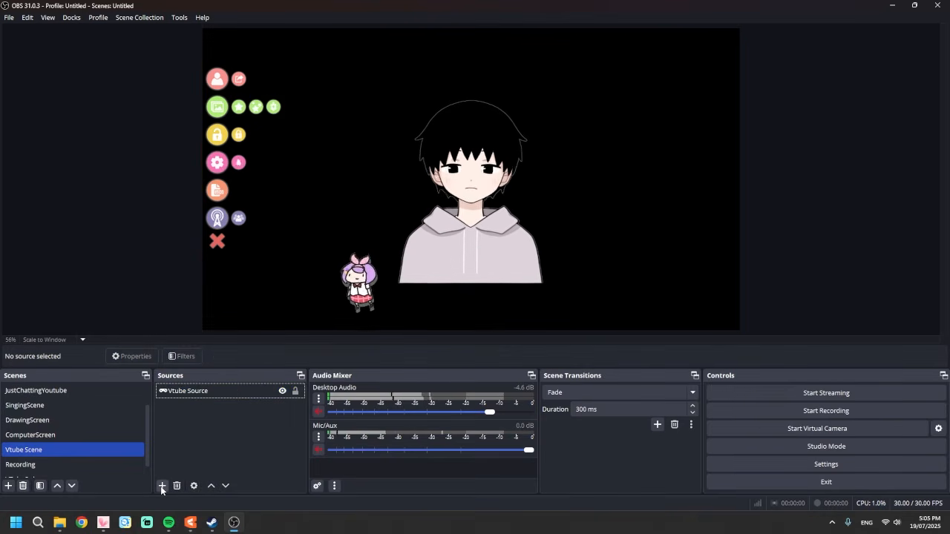
click(162, 487)
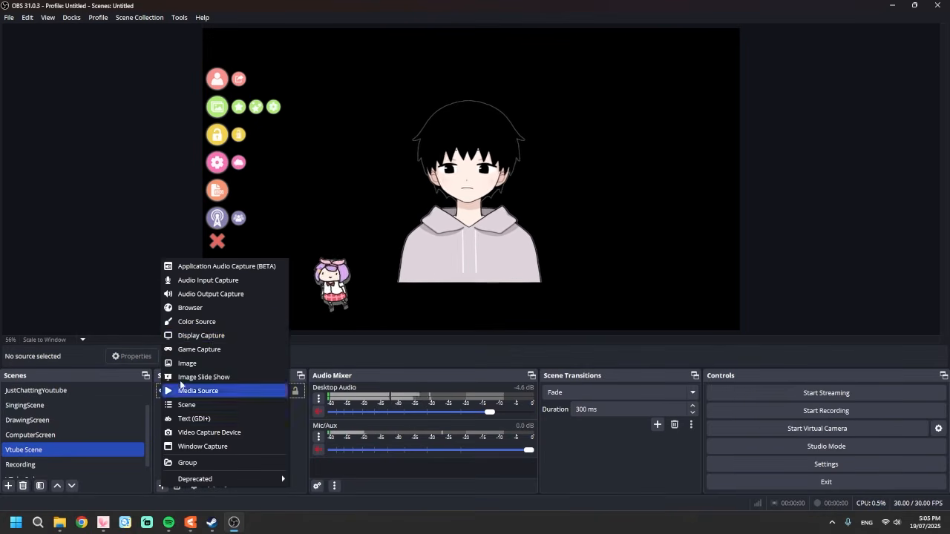
click(231, 337)
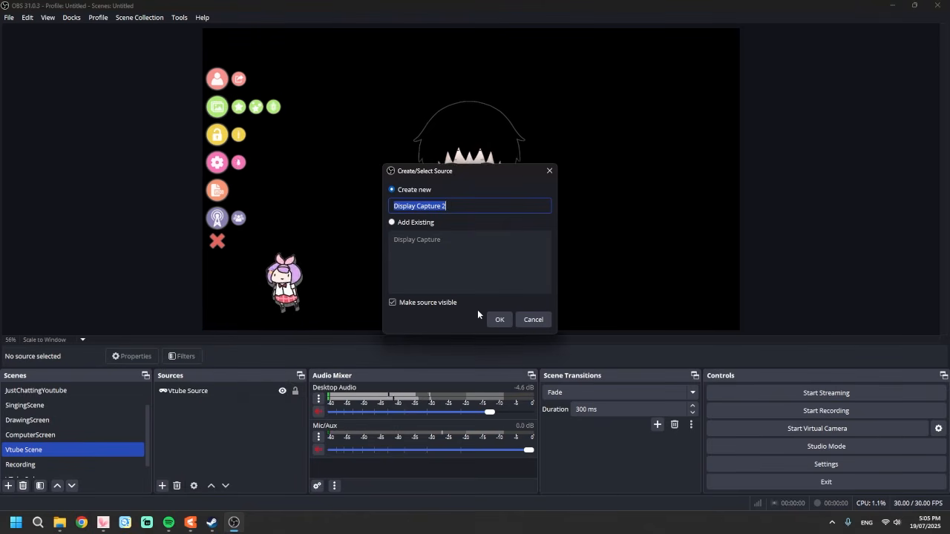
click(495, 320)
click(498, 281)
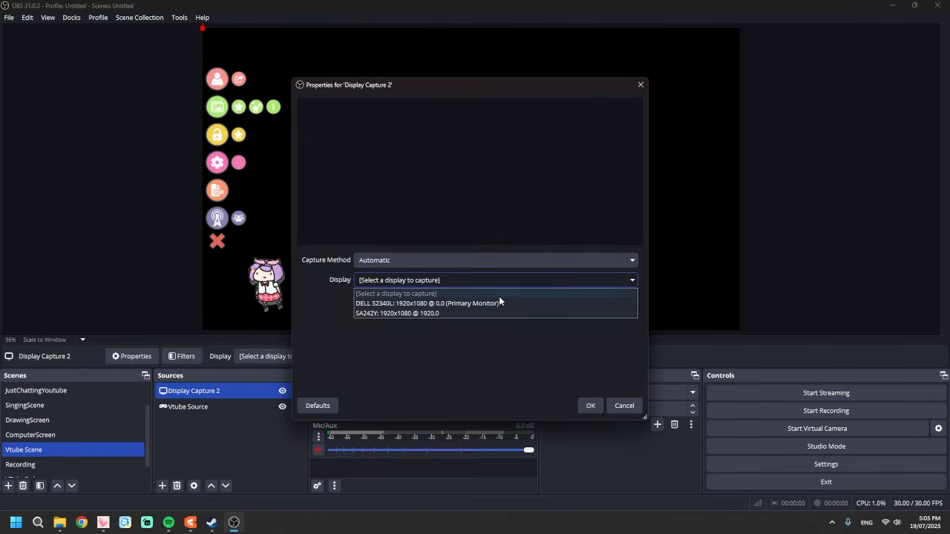
click(498, 302)
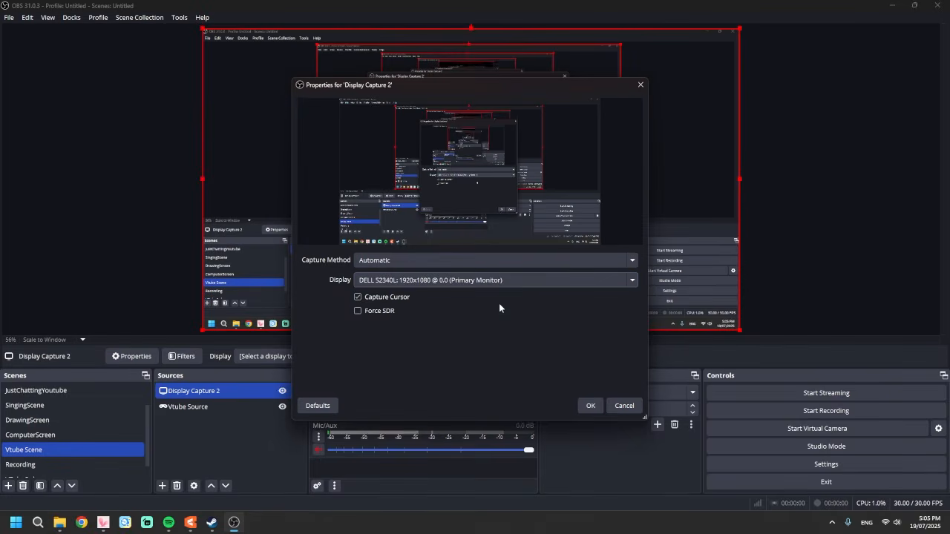
click(590, 406)
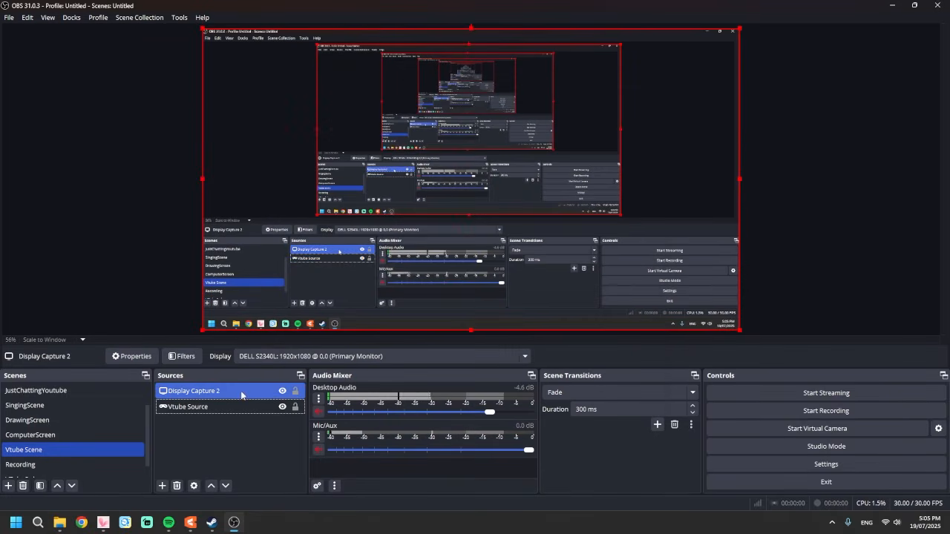
drag(241, 395, 241, 413)
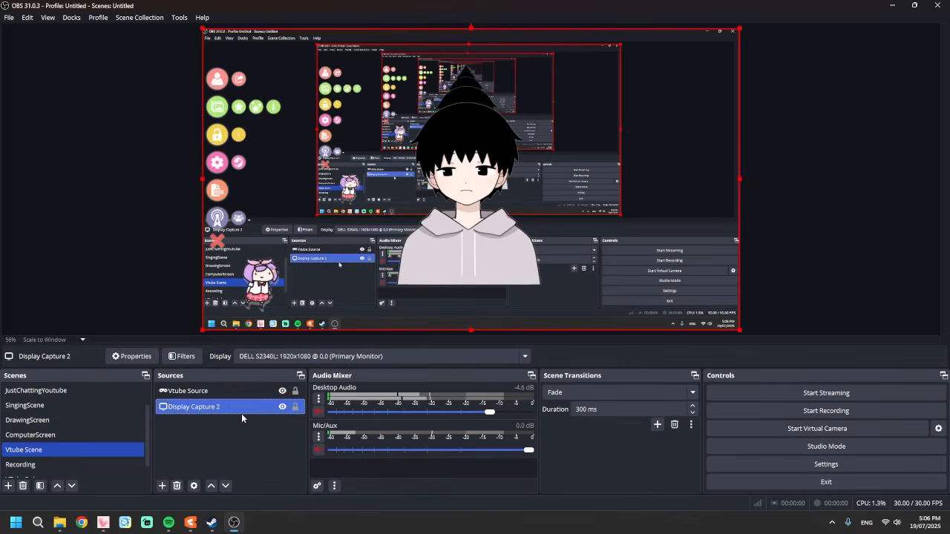
Add a Crop/Pad effect filter to Vtube Source, keeping the default filter name
click(245, 395)
click(251, 395)
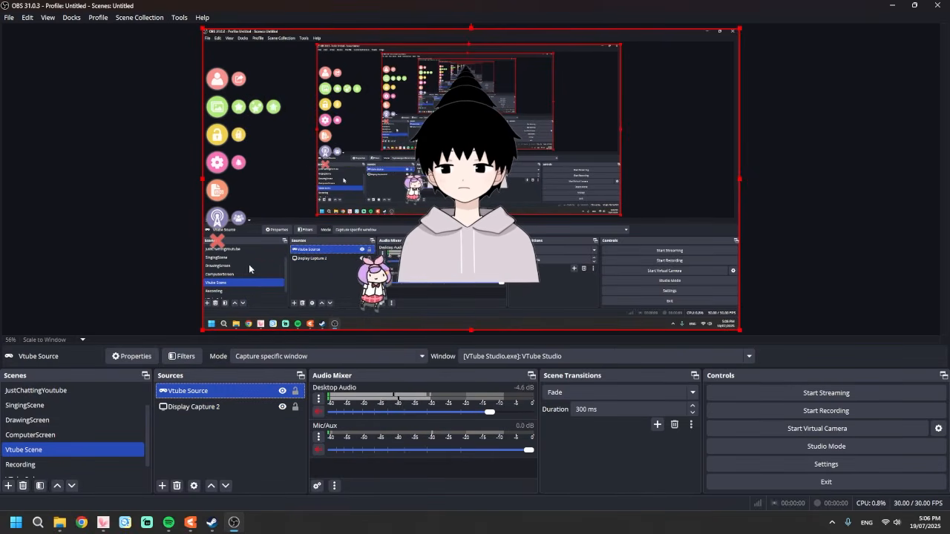
right_click(236, 386)
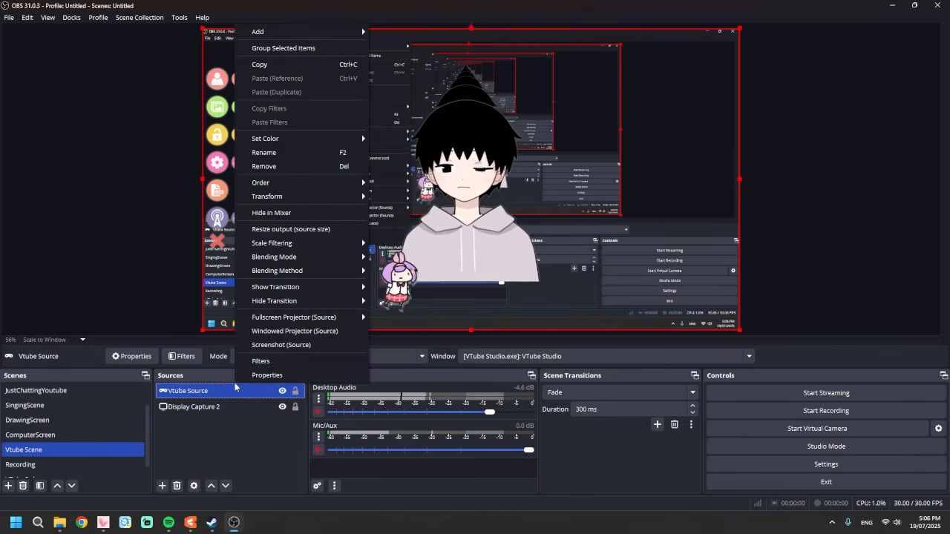
click(292, 362)
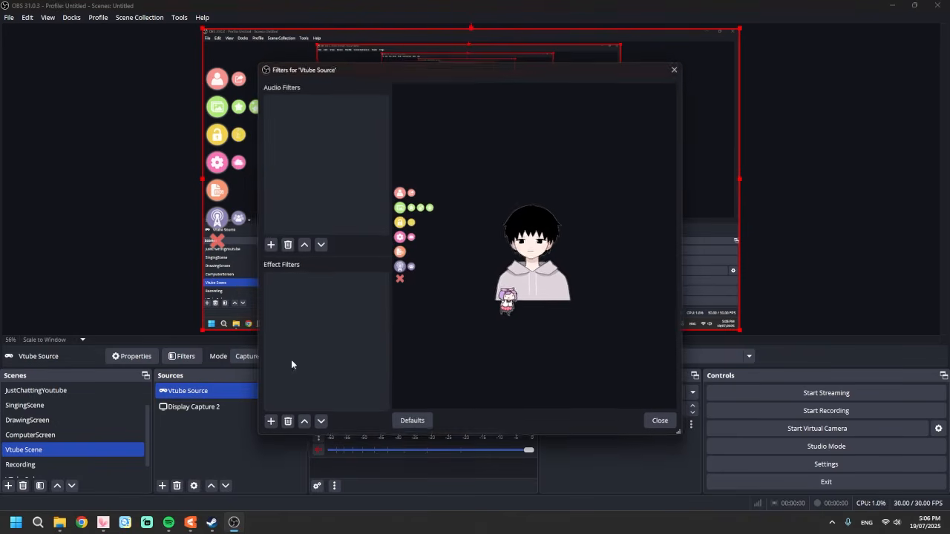
click(269, 423)
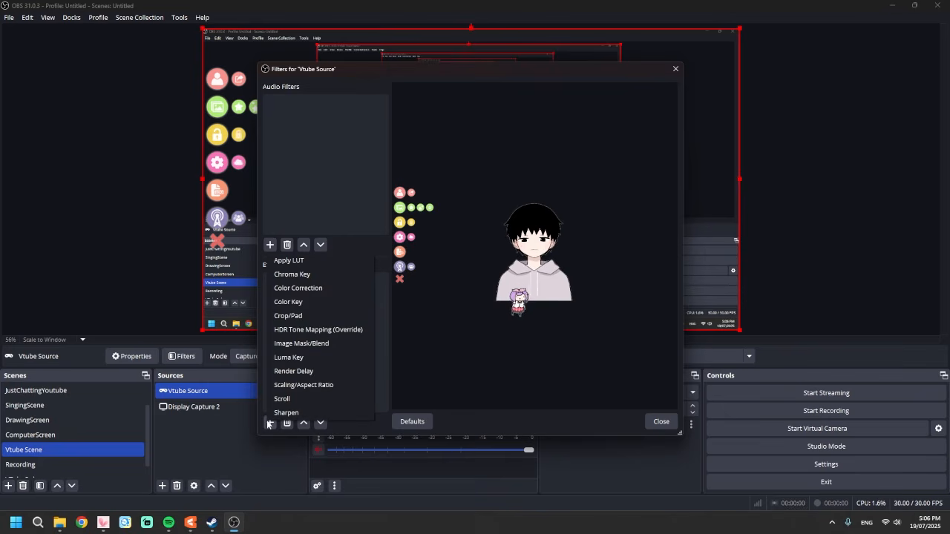
click(327, 316)
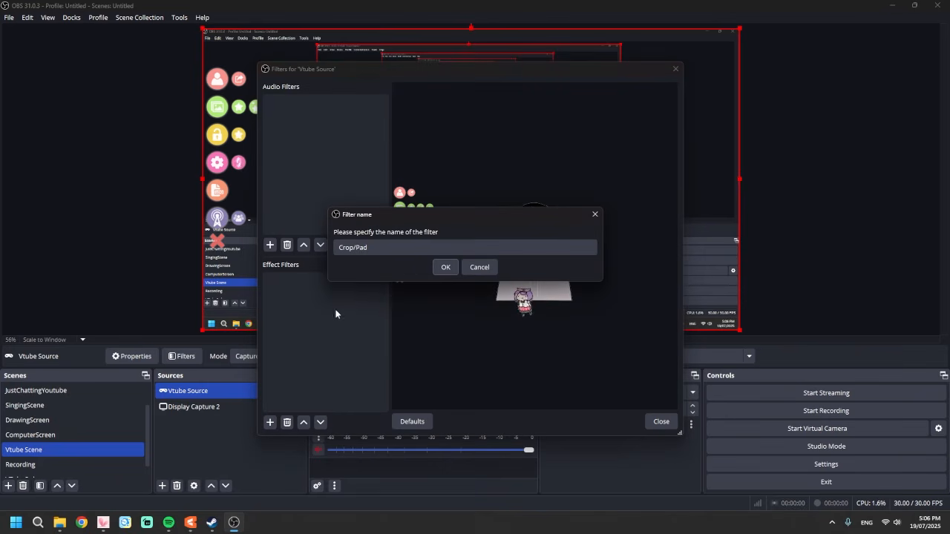
click(448, 268)
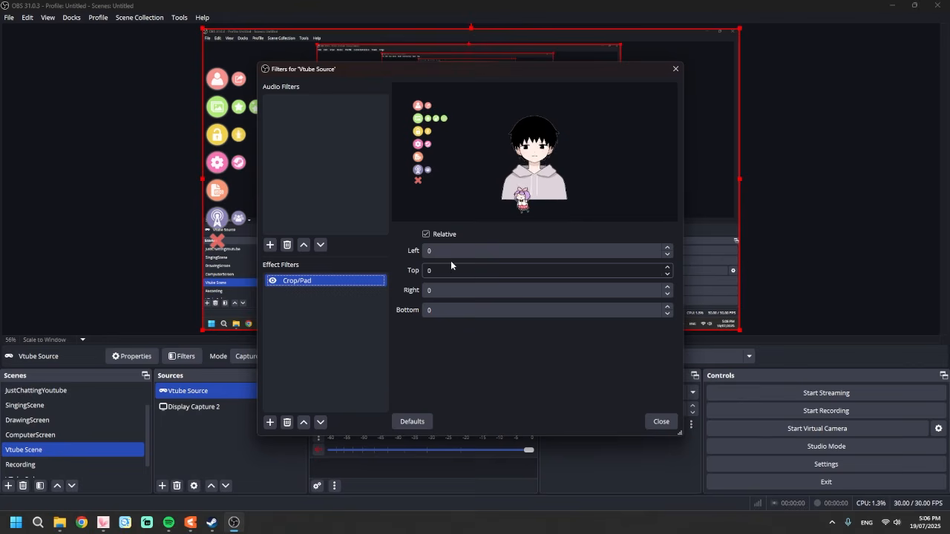
Crop Vtube Source by 400 on the left, right and bottom edges, and move it to the lower-right corner of the scene canvas
text(400)
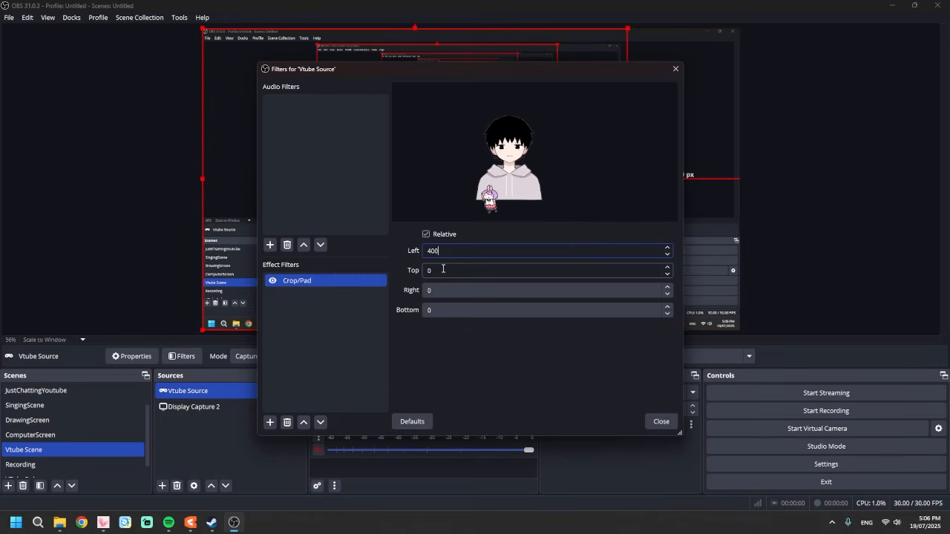
click(442, 291)
text(400)
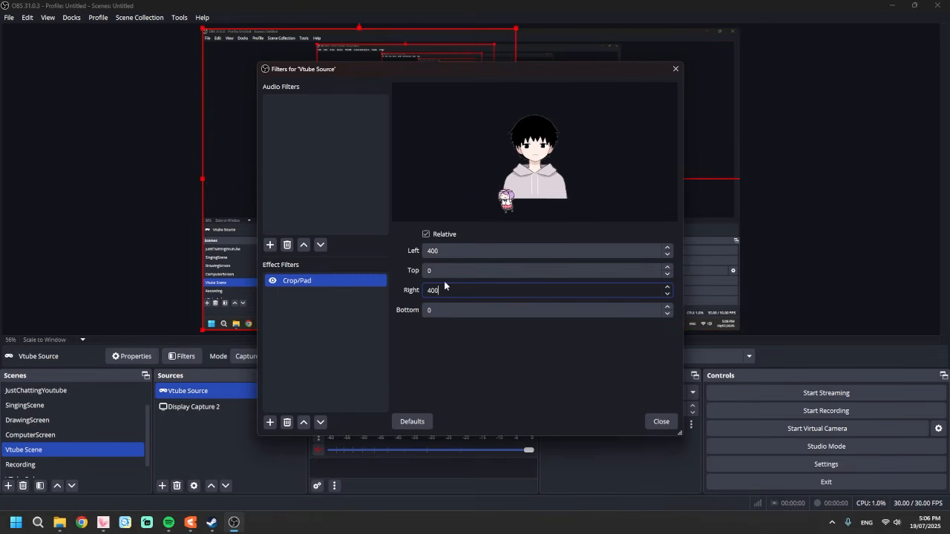
click(435, 309)
text(400)
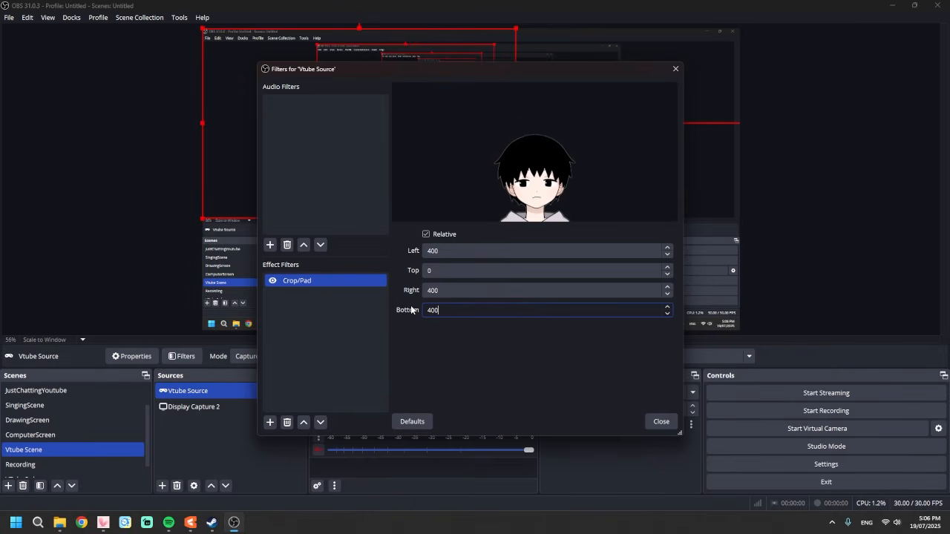
click(652, 422)
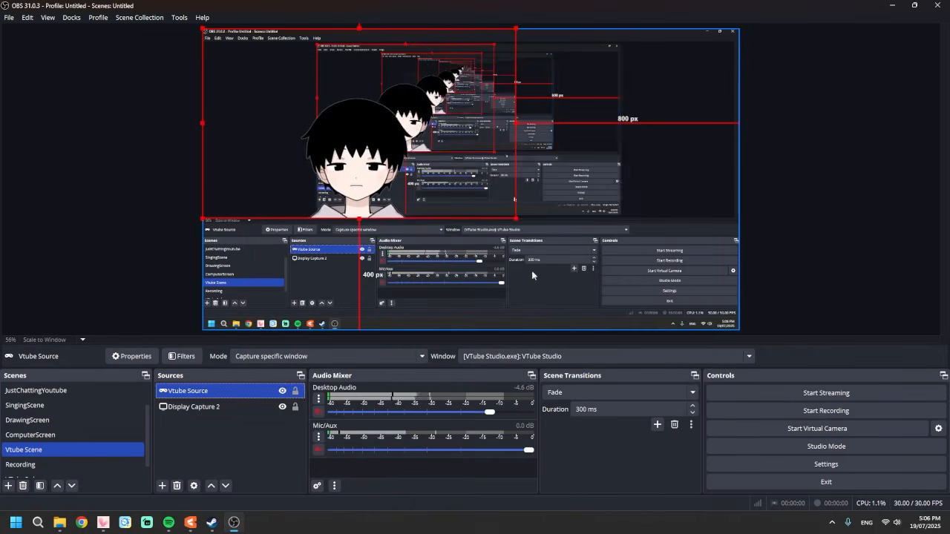
drag(474, 227, 716, 232)
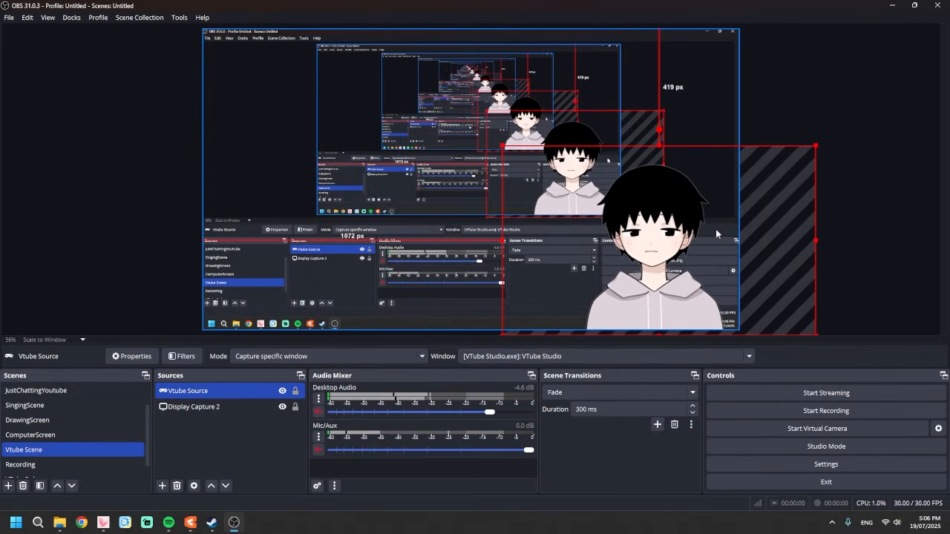
click(861, 148)
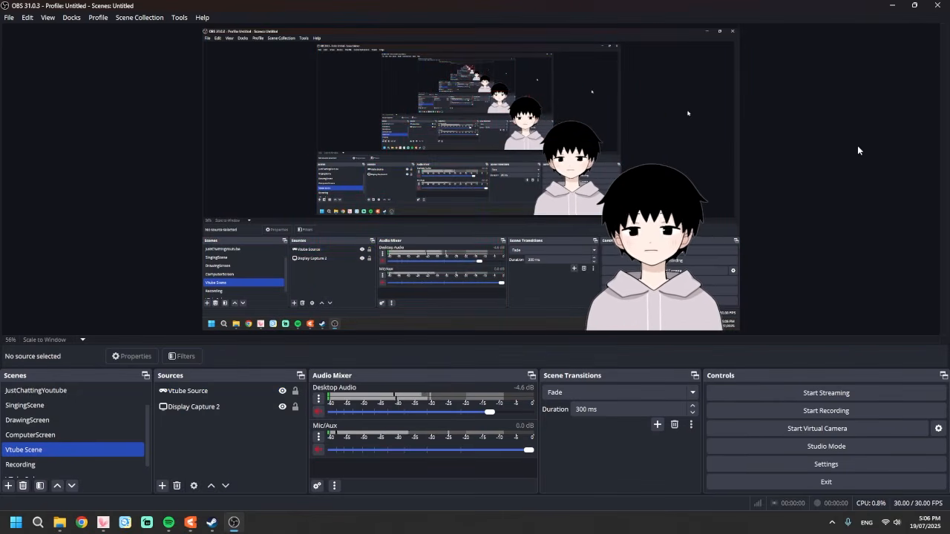
Record a short test clip of the Vtube Scene
click(832, 413)
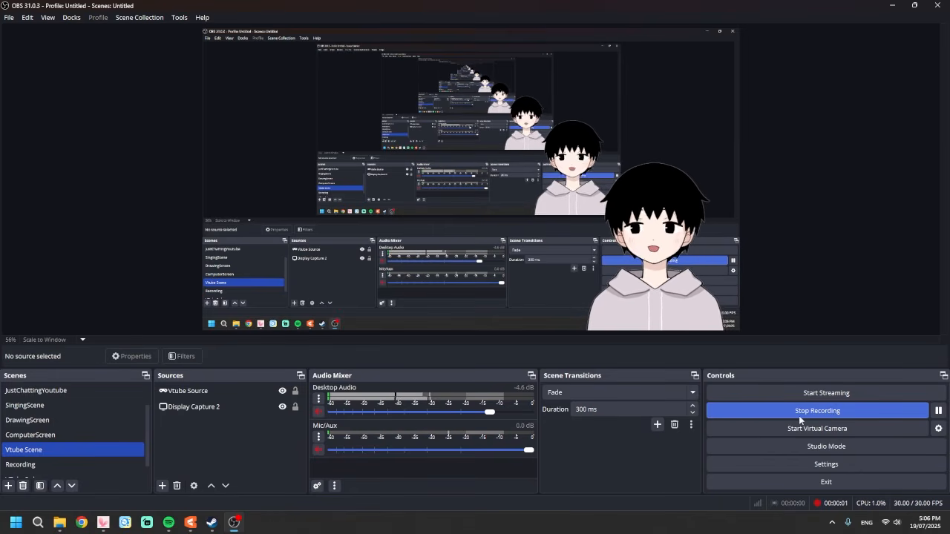
click(189, 523)
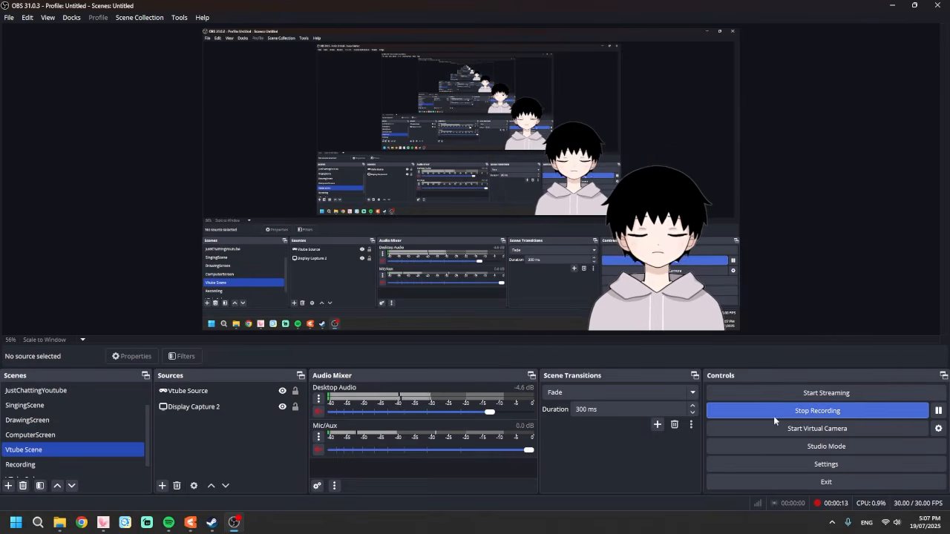
click(820, 416)
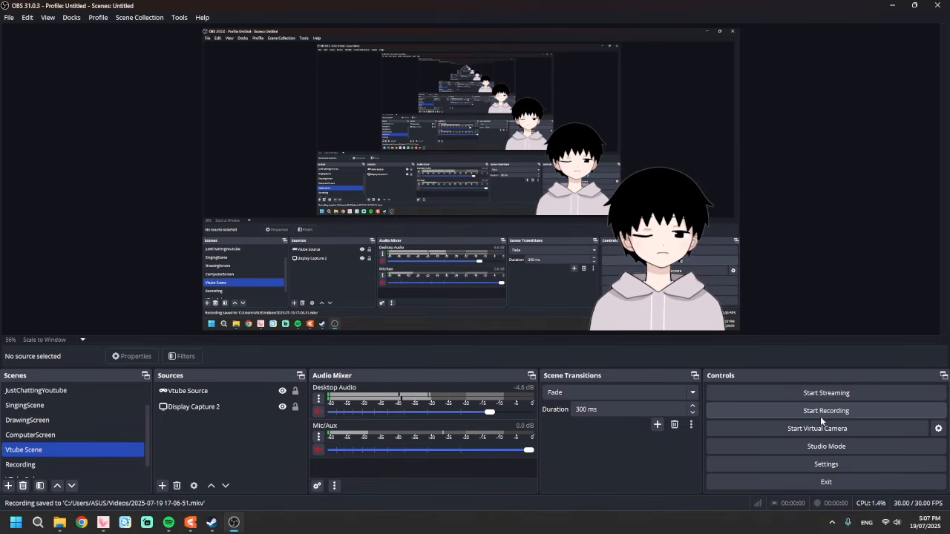
click(6, 25)
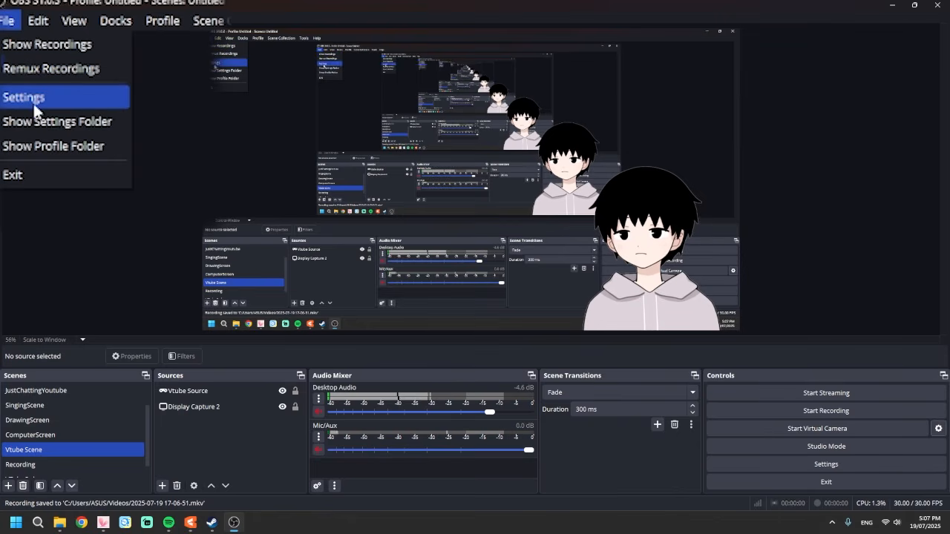
click(104, 103)
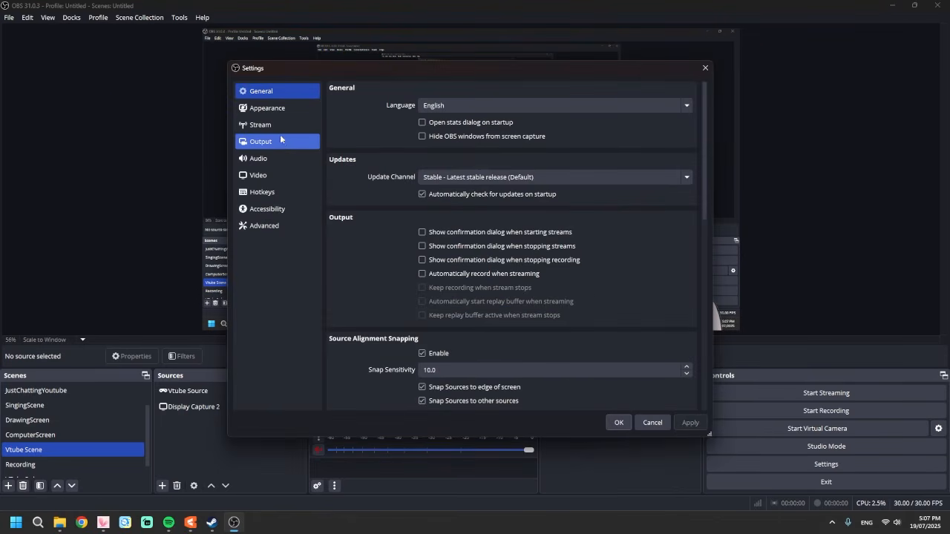
click(300, 146)
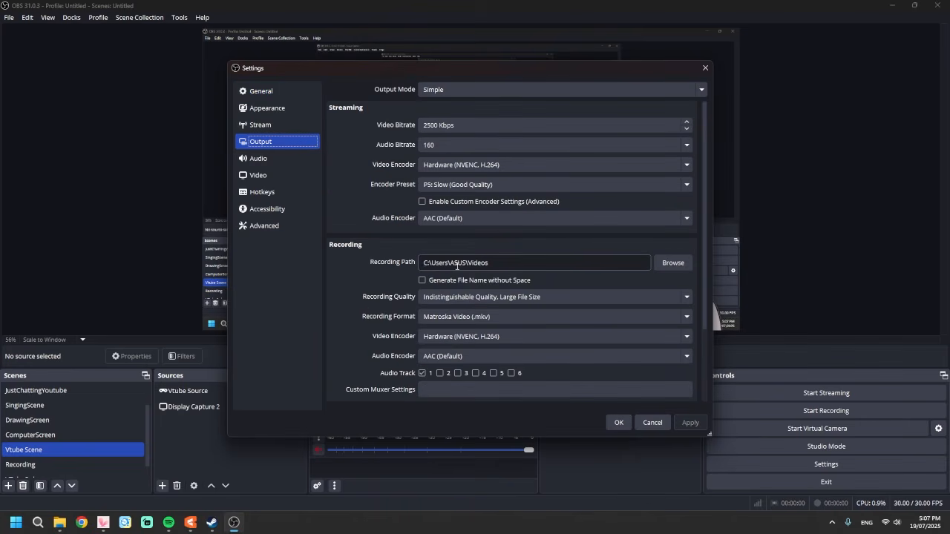
click(673, 262)
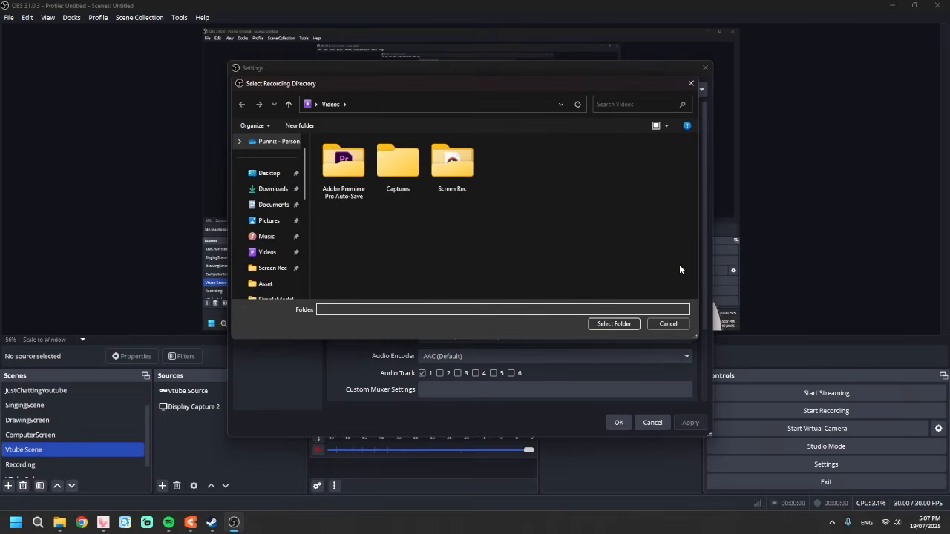
click(613, 324)
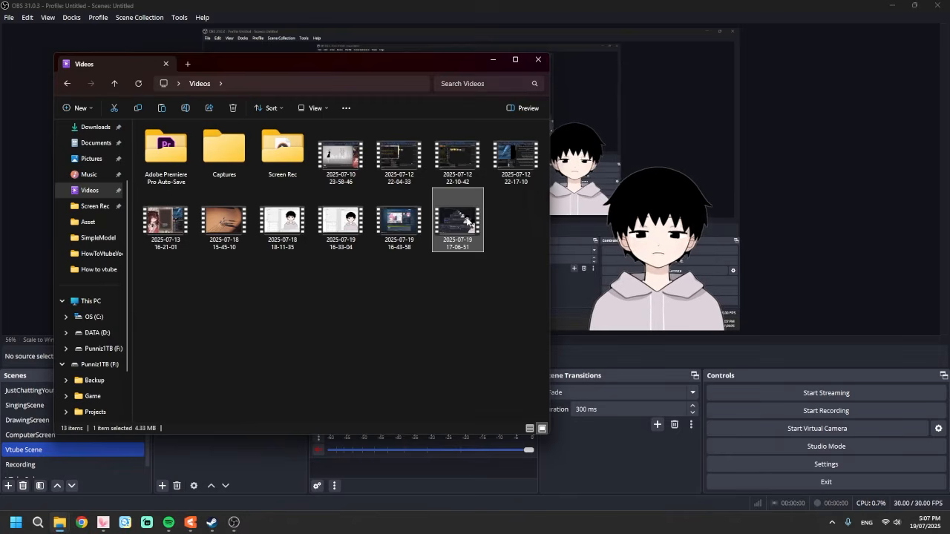
double_click(468, 222)
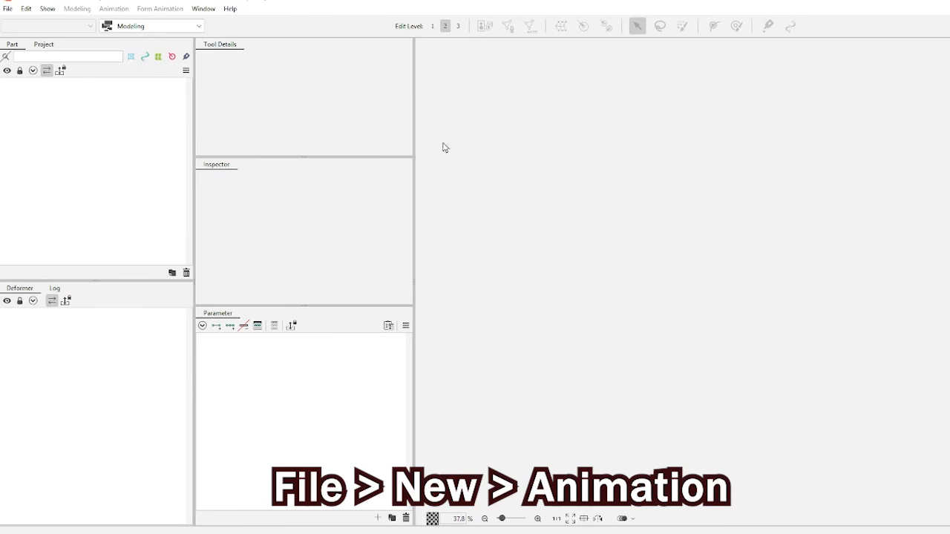
Switch to Live2D Cubism Editor and create a new animation
click(8, 9)
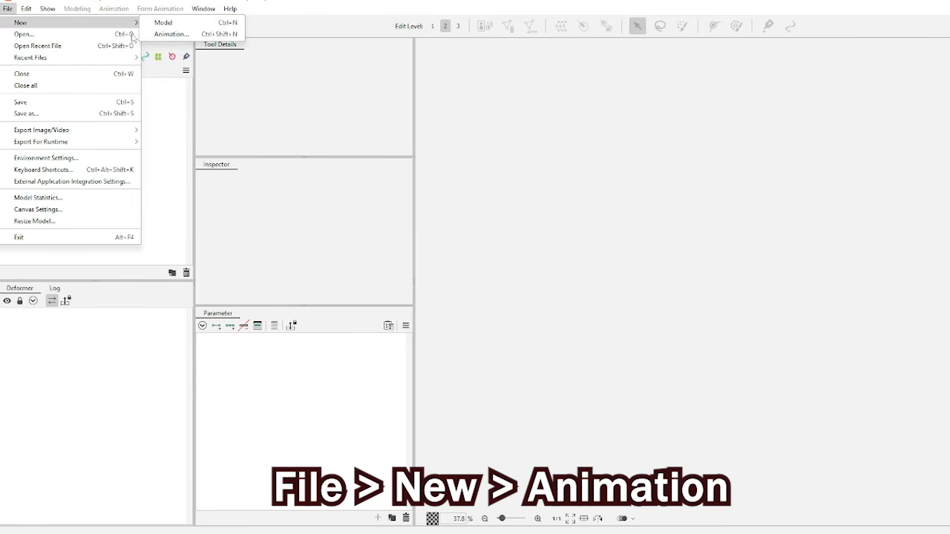
click(219, 37)
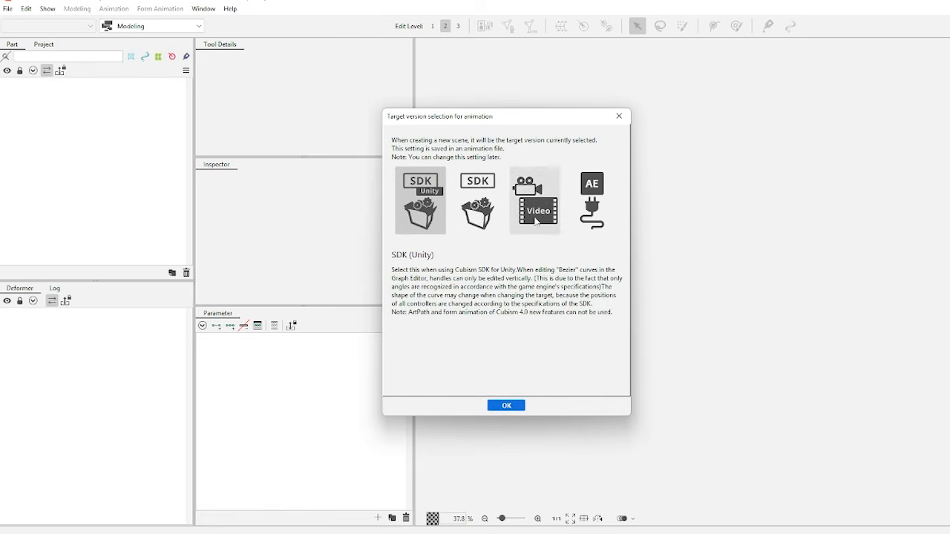
click(506, 405)
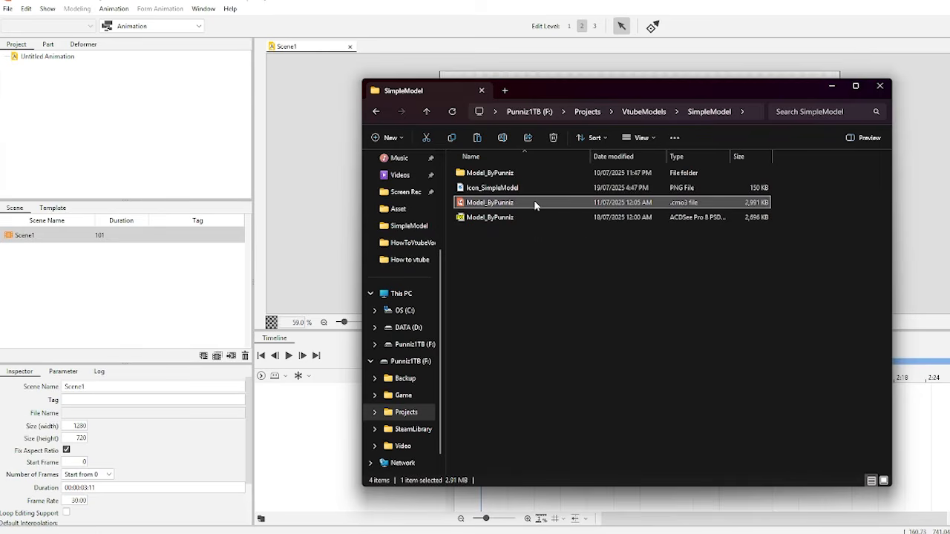
Import Model_ByPunniz.cmo3 into the untitled animation and place it as a track on the Scene1 timeline
drag(534, 204, 109, 127)
drag(52, 76, 3, 61)
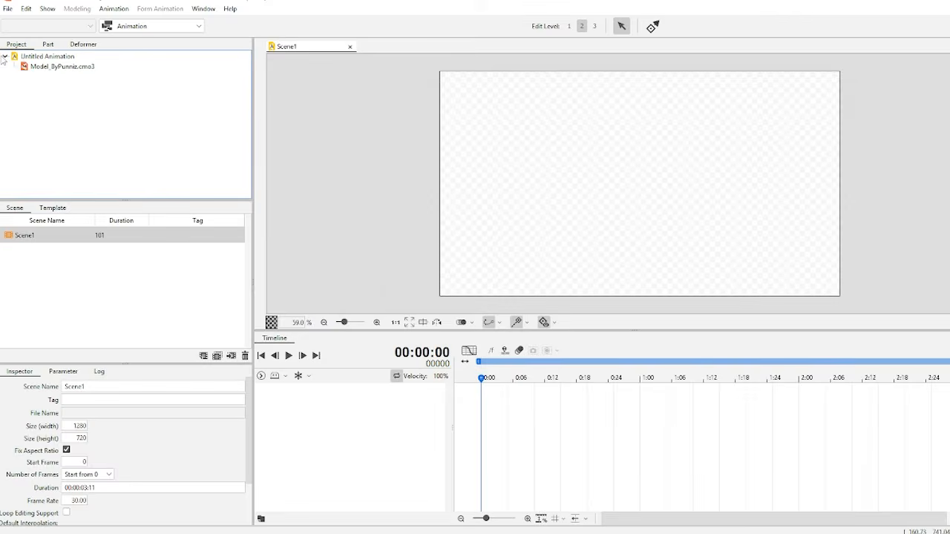
click(87, 68)
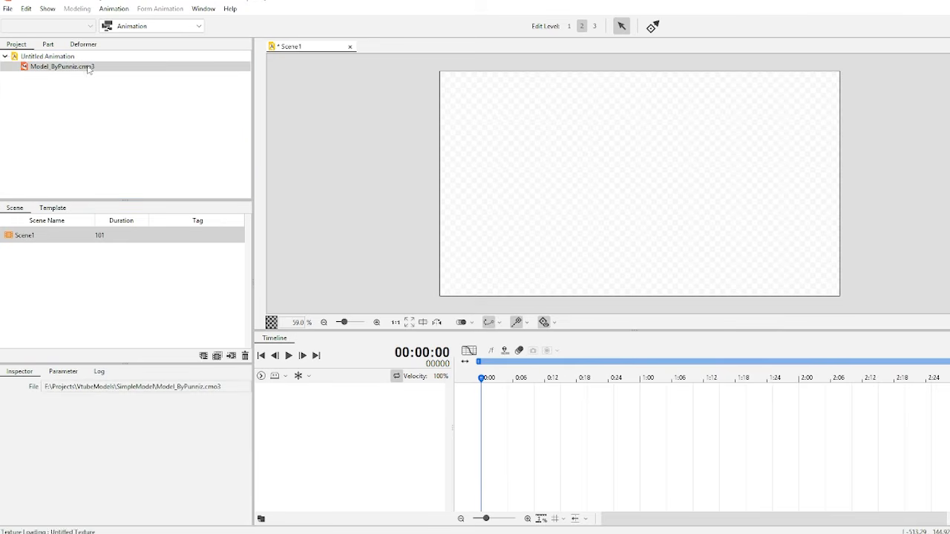
drag(317, 426, 339, 425)
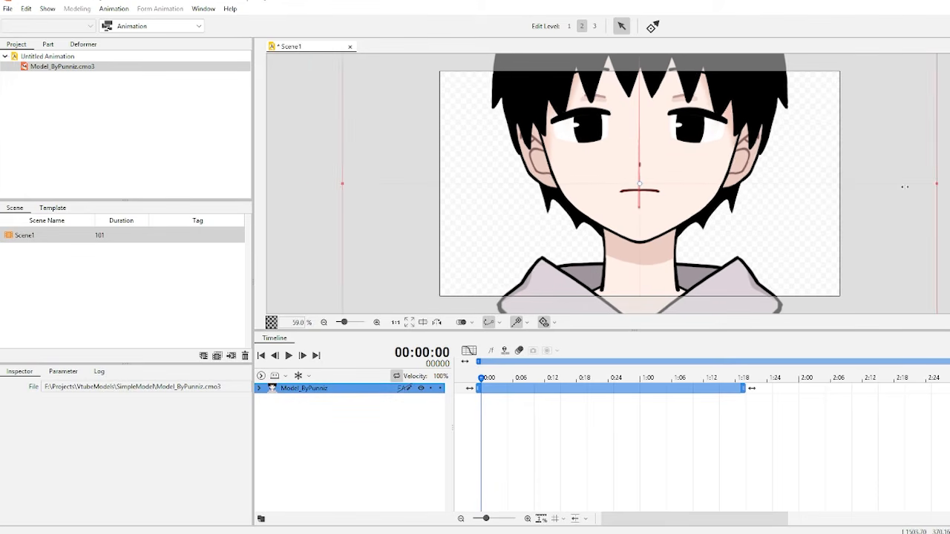
Expand the model track's Live2D parameters and parts visibility groups, and extend the track's end to about 1:24
click(260, 389)
click(262, 398)
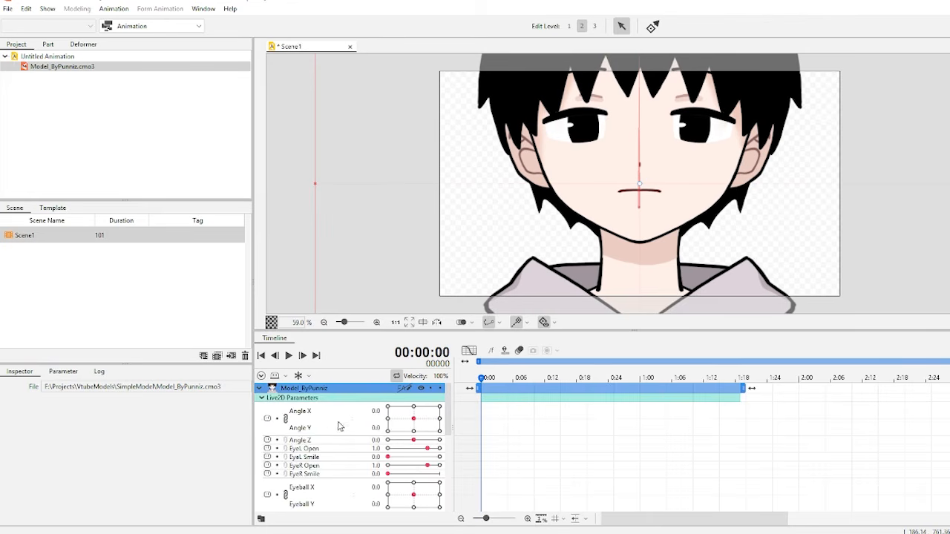
scroll(339, 426, down, 5)
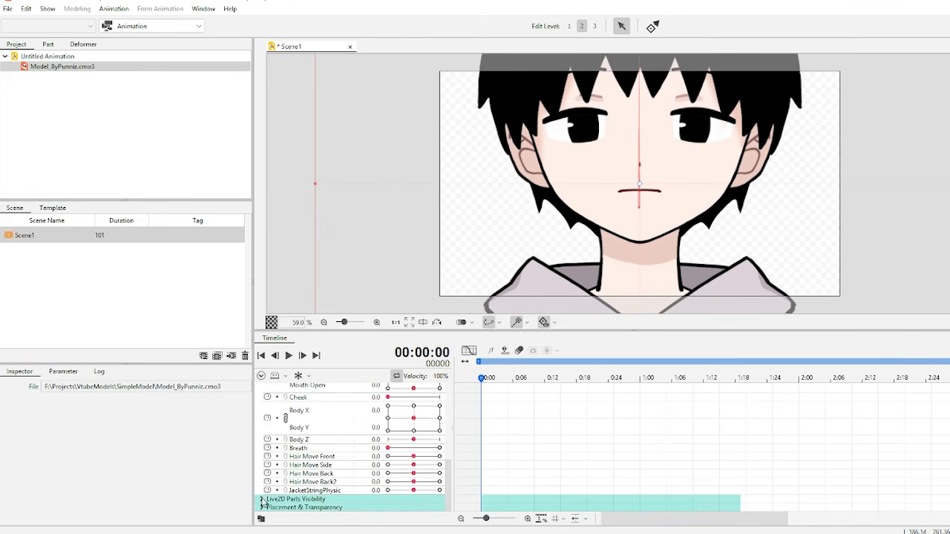
click(262, 499)
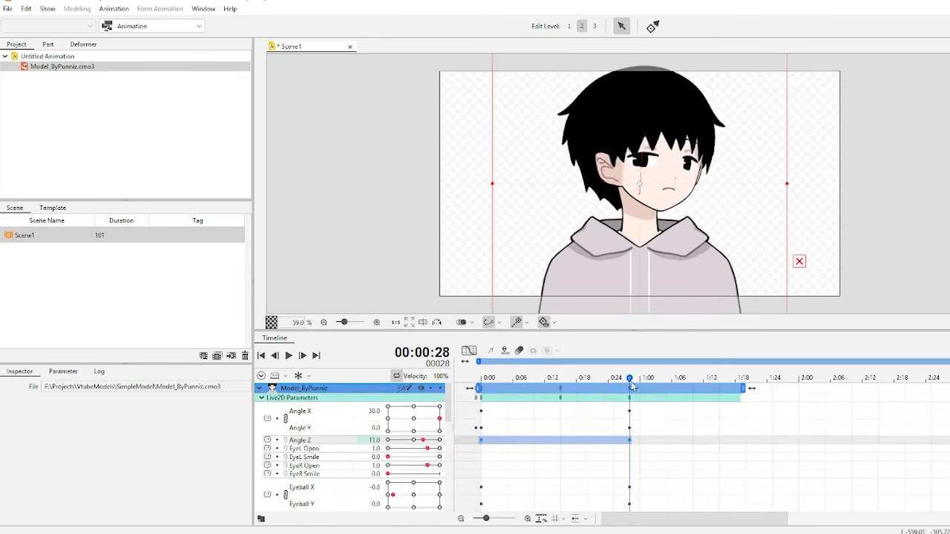
drag(746, 388, 772, 389)
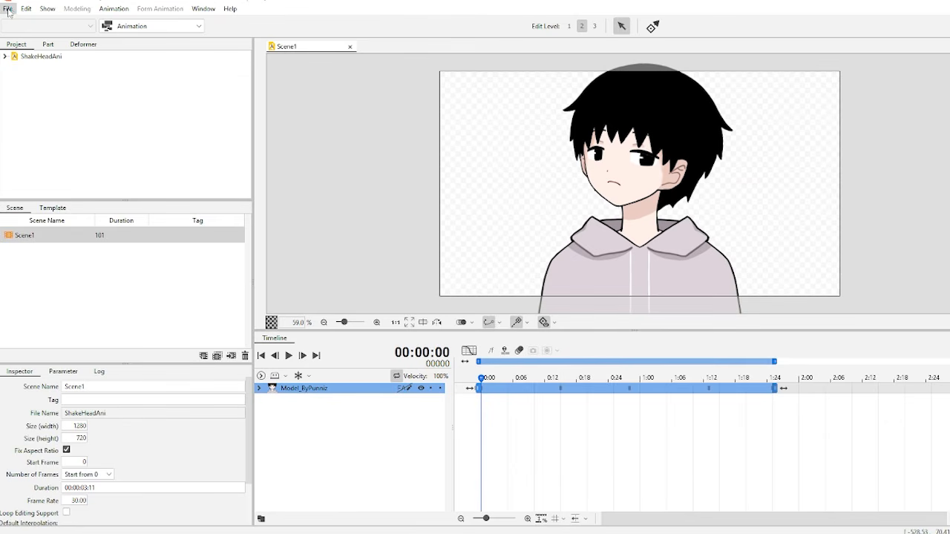
Export the head-shake animation as a video and open the exported Scene1 MP4 file
click(9, 9)
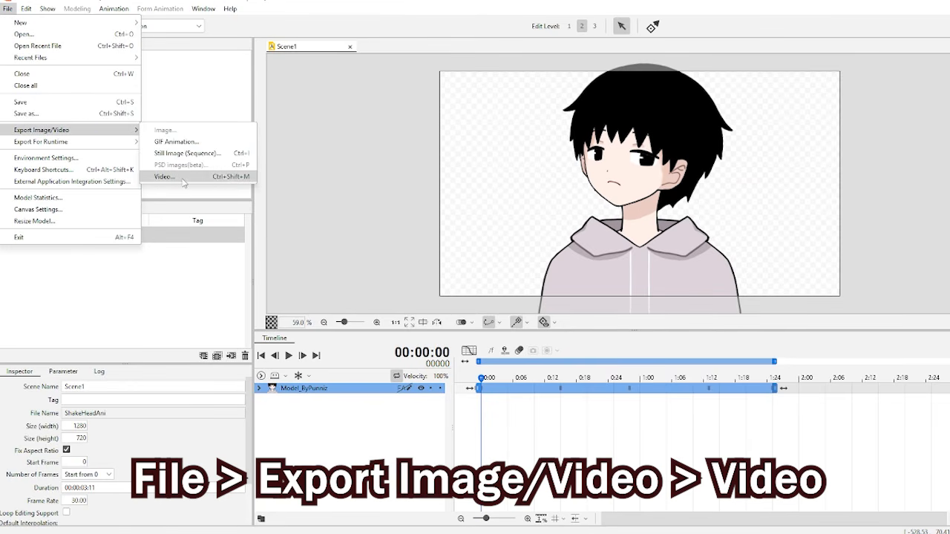
click(165, 177)
click(497, 432)
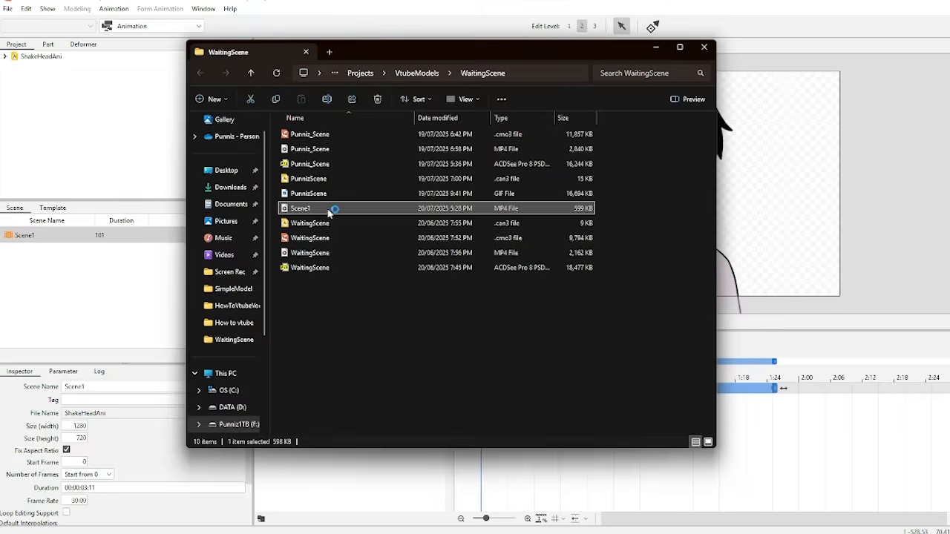
double_click(331, 212)
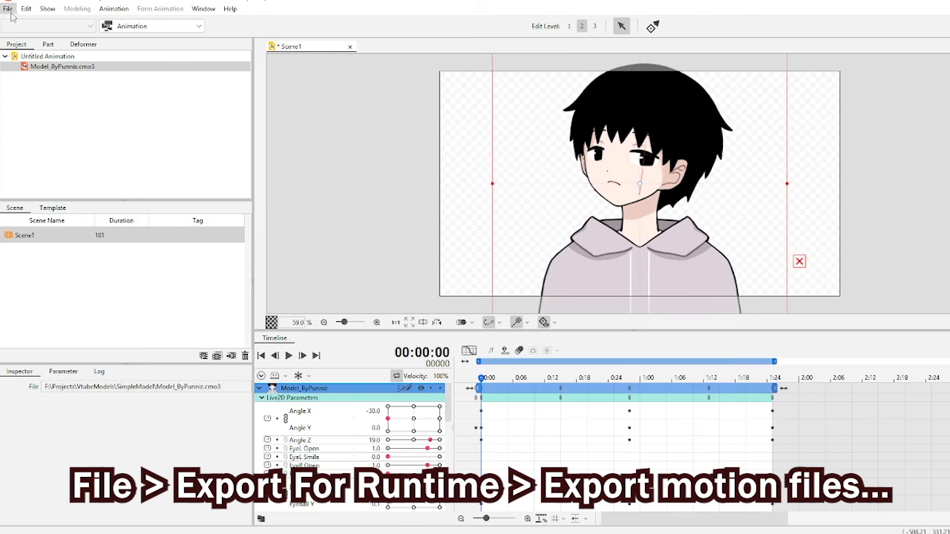
Export the selected scene's motion data for runtime as ShakeHead.motion3.json, keeping the existing output settings
click(7, 8)
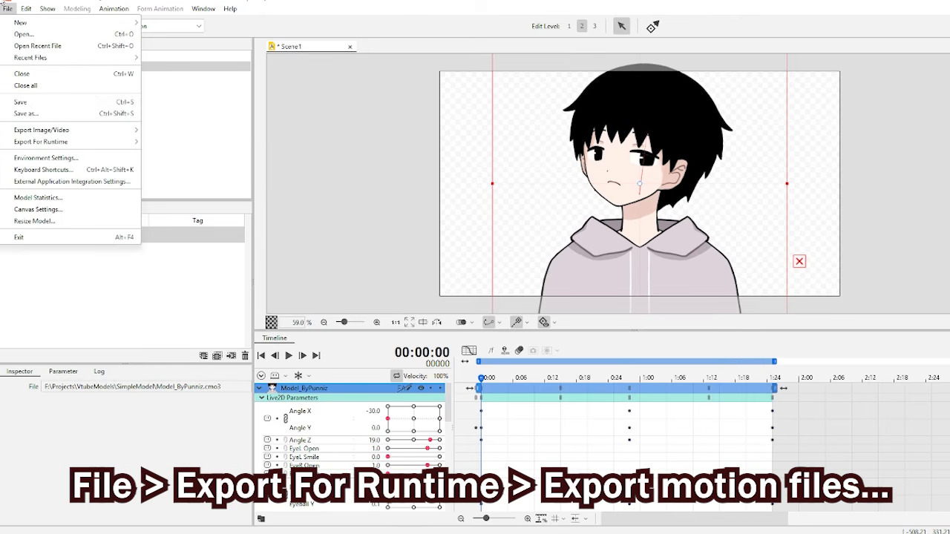
mouse_move(123, 143)
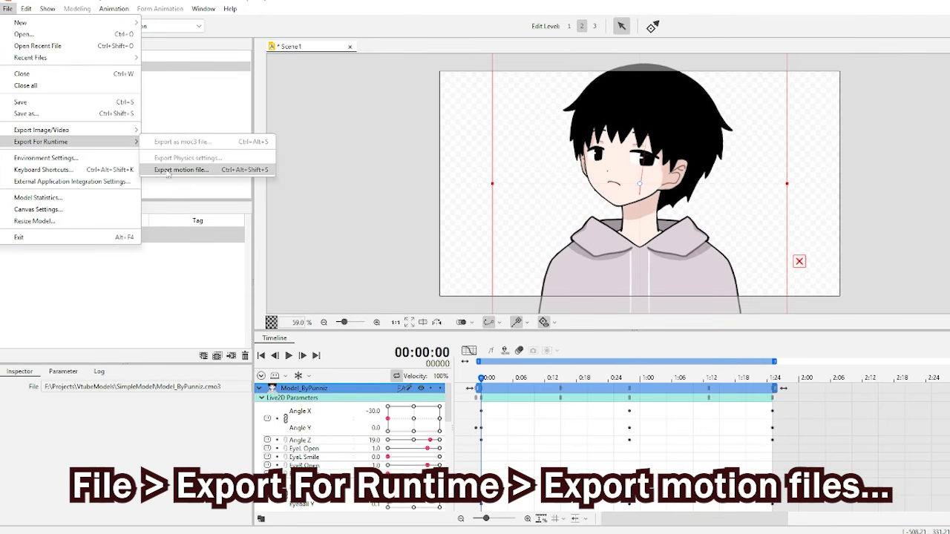
click(223, 173)
click(505, 322)
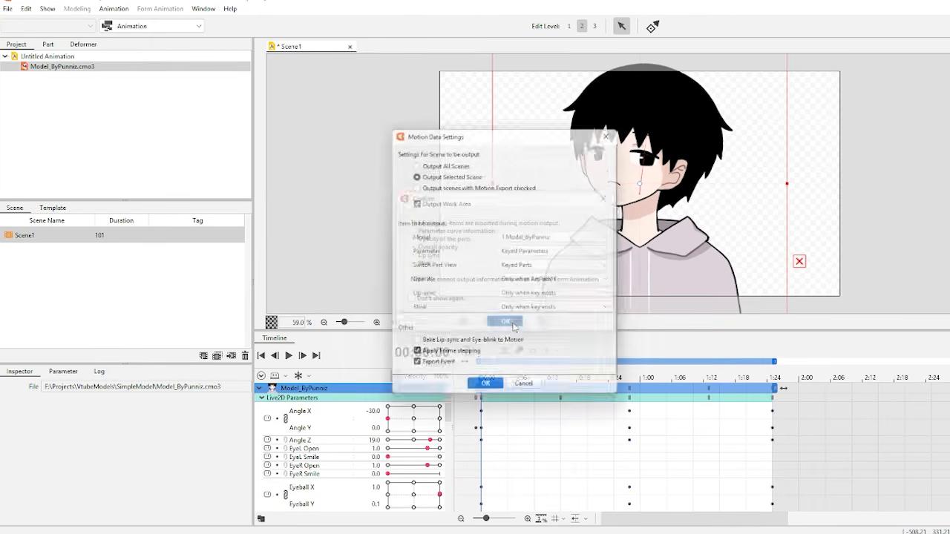
click(485, 392)
click(614, 393)
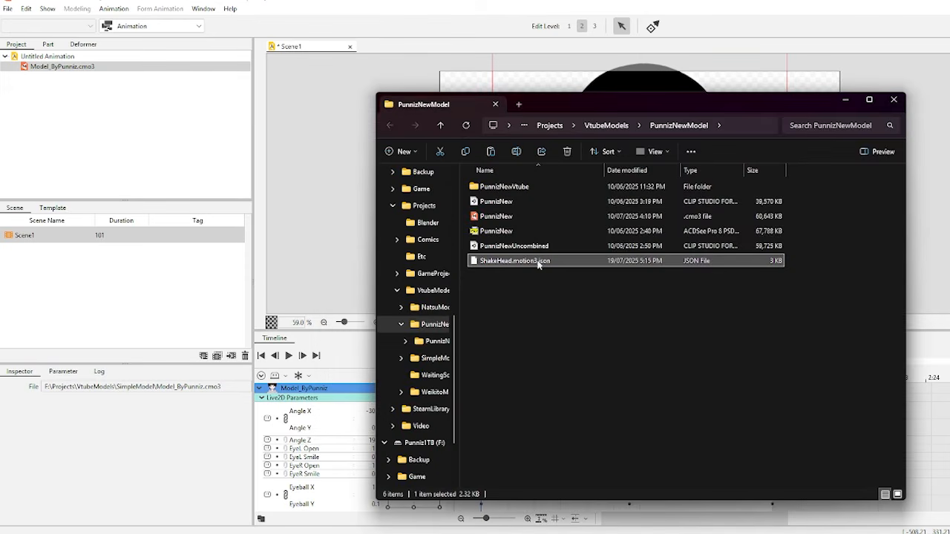
Copy ShakeHead.motion3.json from the SimpleModel folder into VTube Studio's Live2DModels/Model_ByPunniz folder
right_click(615, 245)
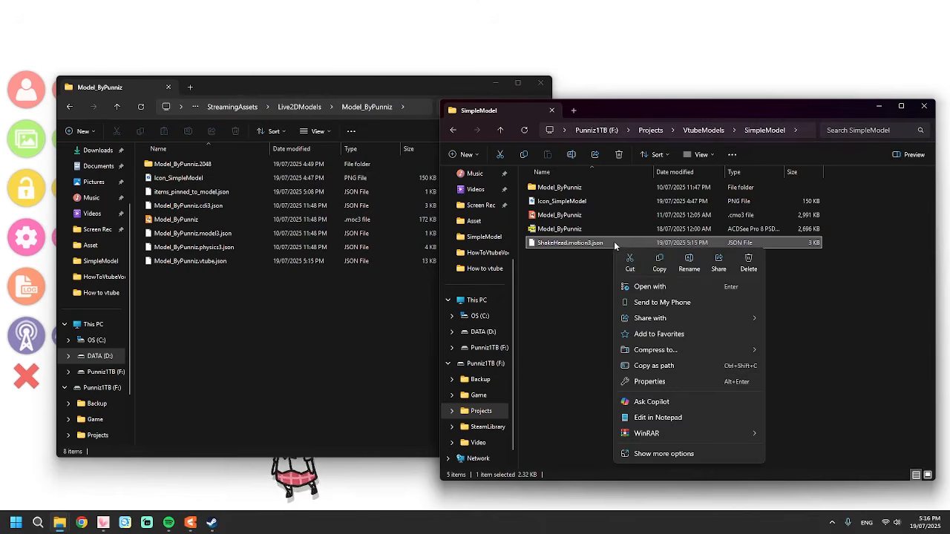
click(660, 260)
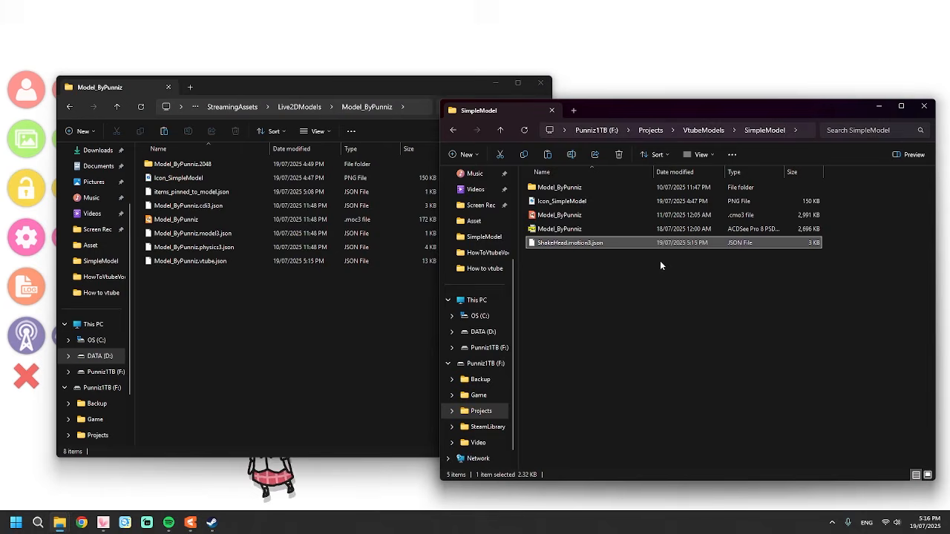
click(295, 284)
right_click(296, 284)
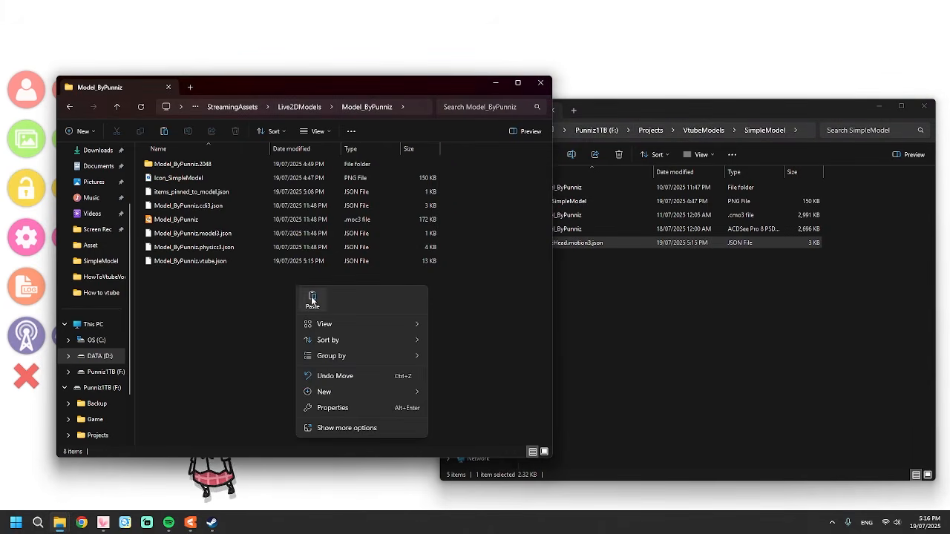
click(311, 296)
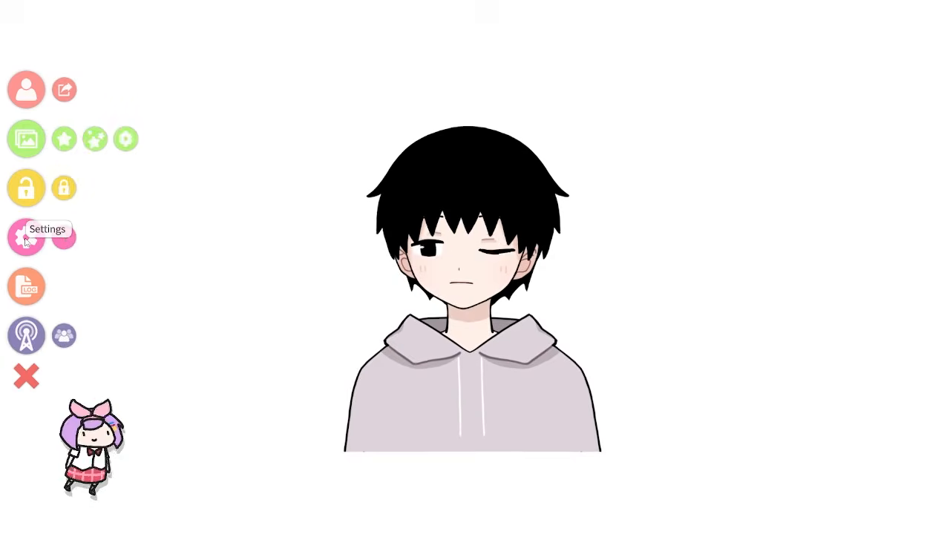
In VTube Studio, enable screen button hotkeys and add a hotkey with the Play Animation (motion3) action
click(26, 238)
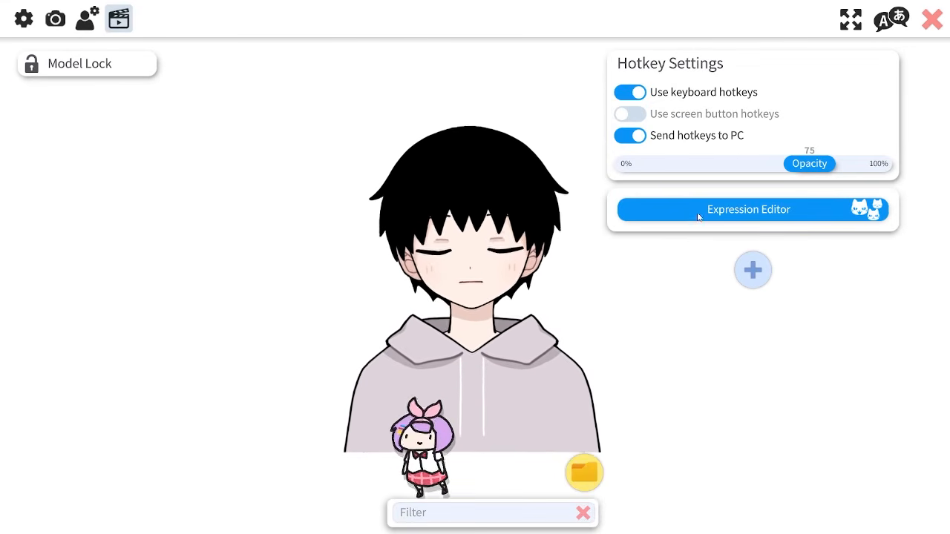
click(629, 113)
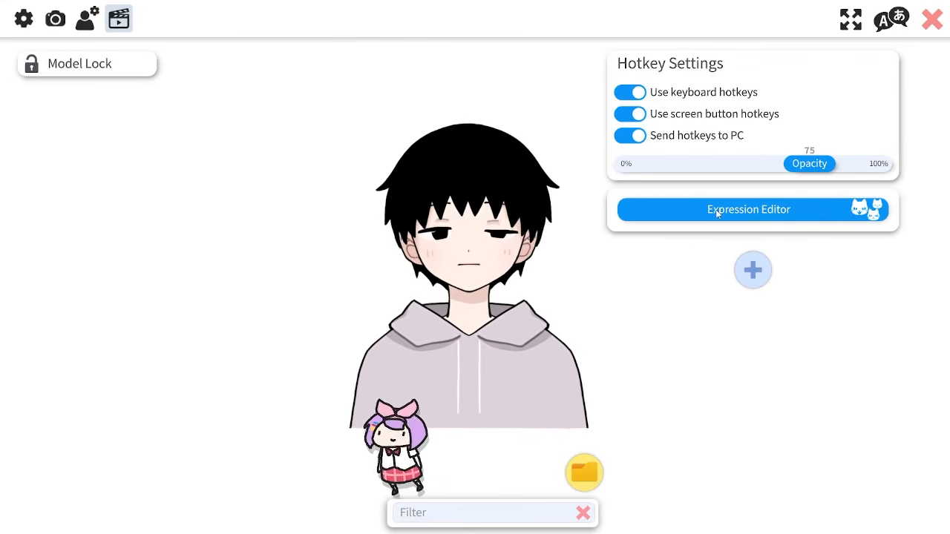
click(755, 273)
click(758, 274)
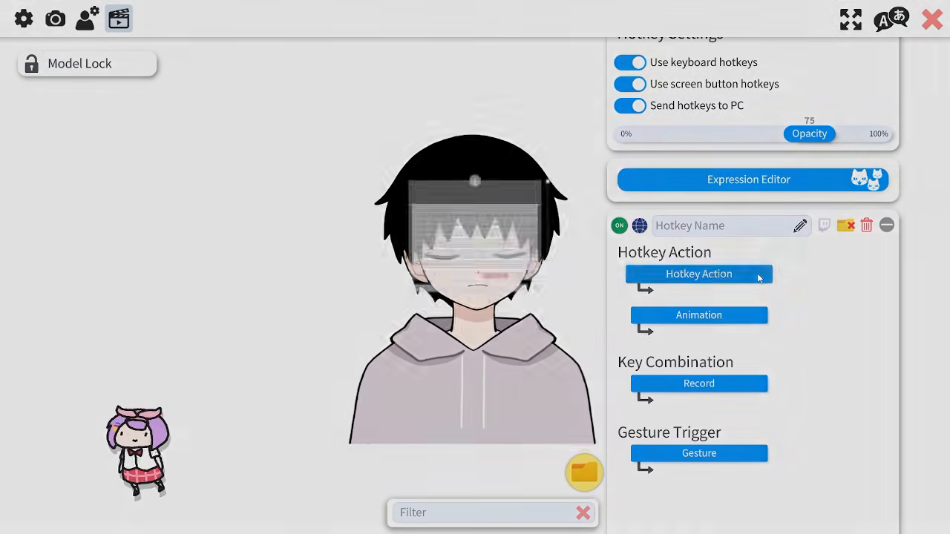
click(391, 173)
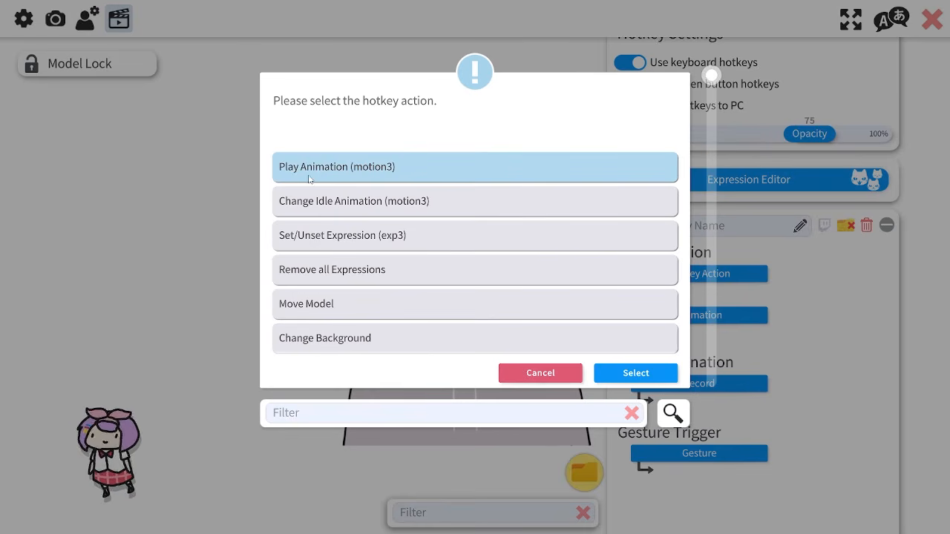
click(605, 376)
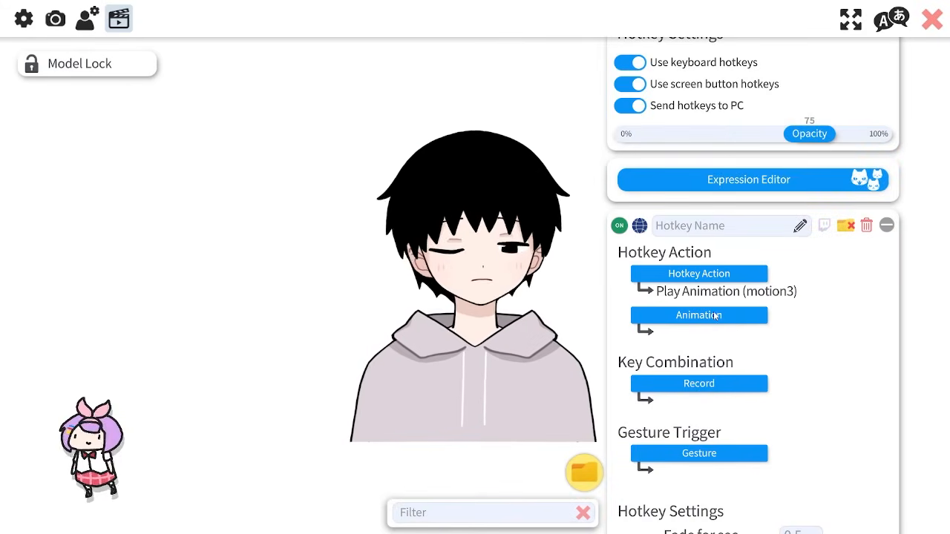
Assign the ShakeHead animation to the new hotkey, bind it to screen button 1, and close the settings
click(714, 315)
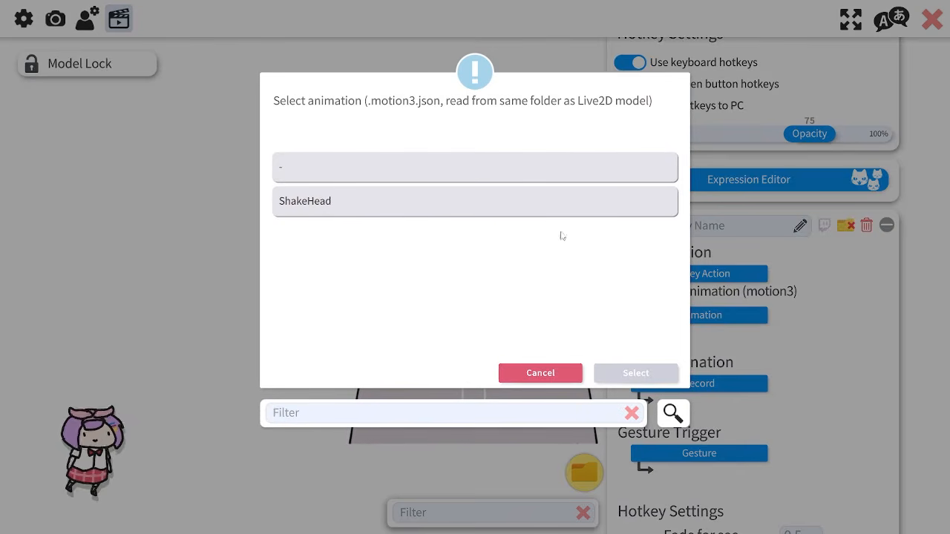
click(502, 204)
click(636, 372)
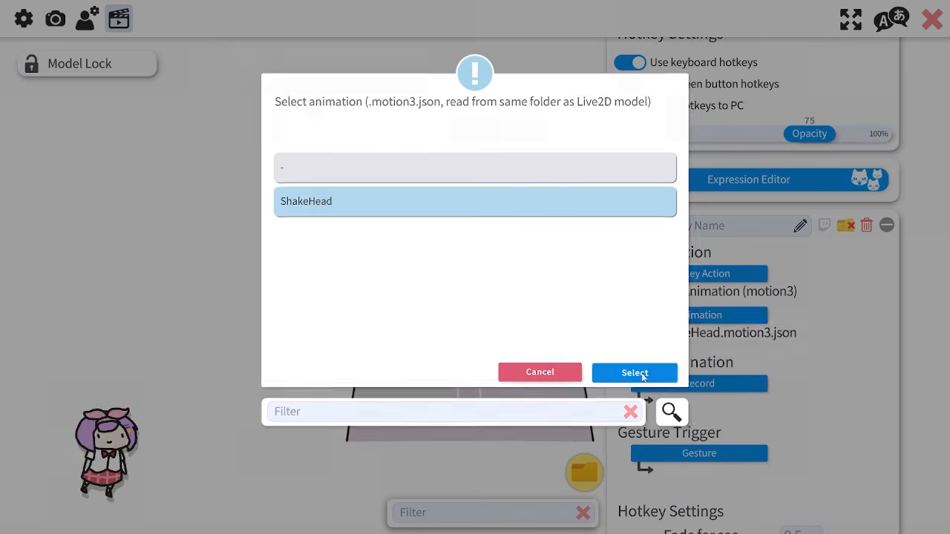
scroll(816, 312, down, 2)
scroll(821, 220, down, 2)
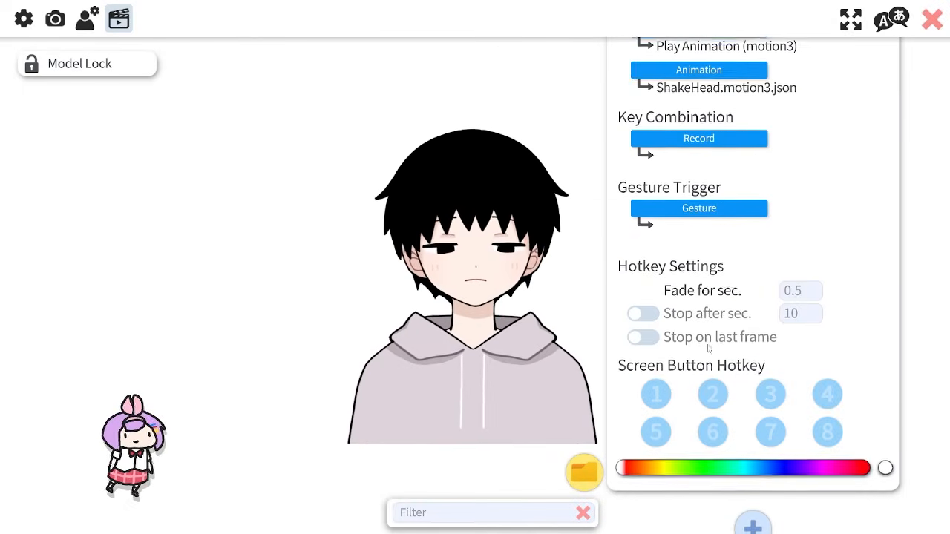
click(656, 385)
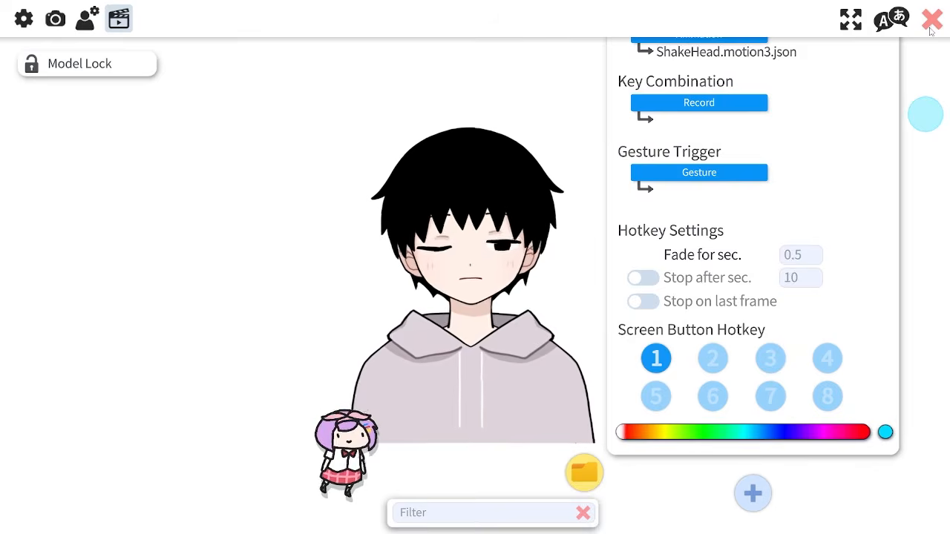
click(931, 22)
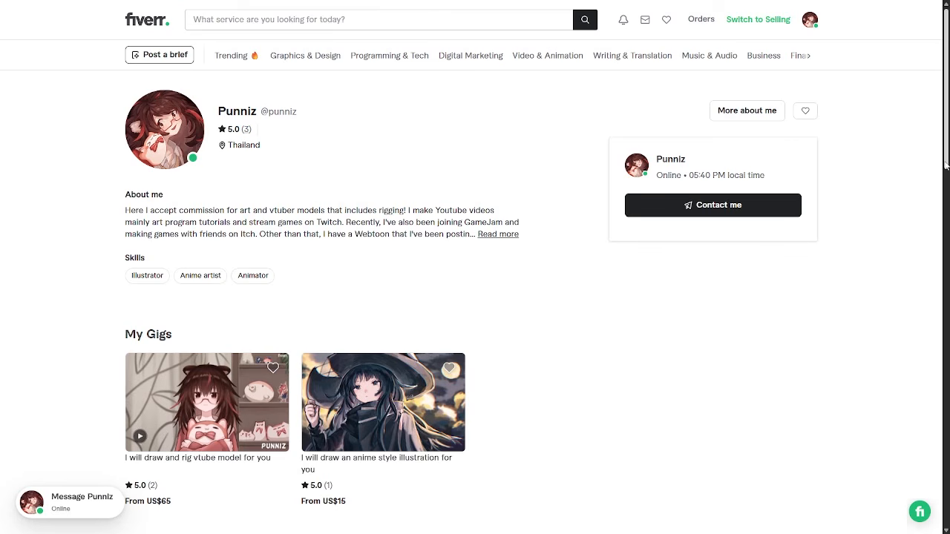
Switch to the Fiverr seller profile, open the "I will draw and rig vtube model for you" gig, and review its details
drag(946, 167, 946, 185)
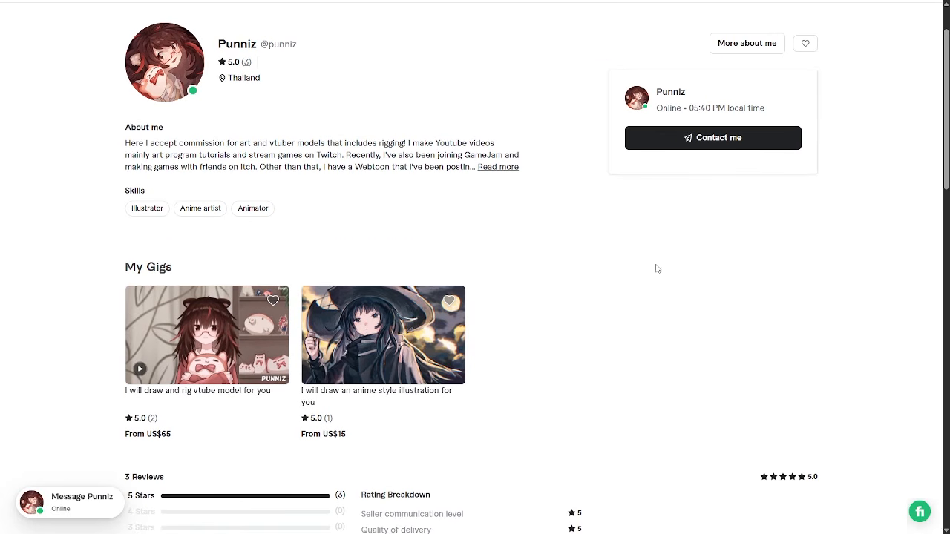
click(260, 345)
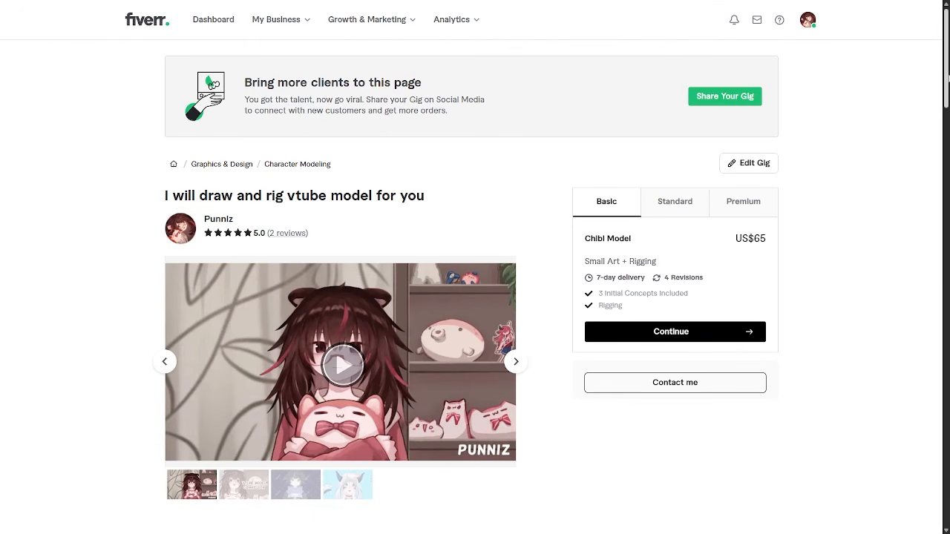
drag(946, 88, 946, 126)
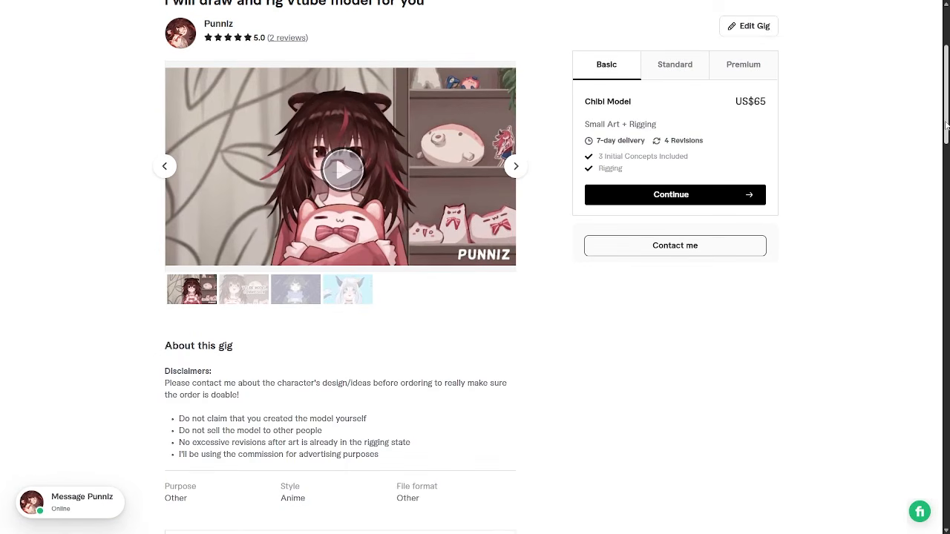